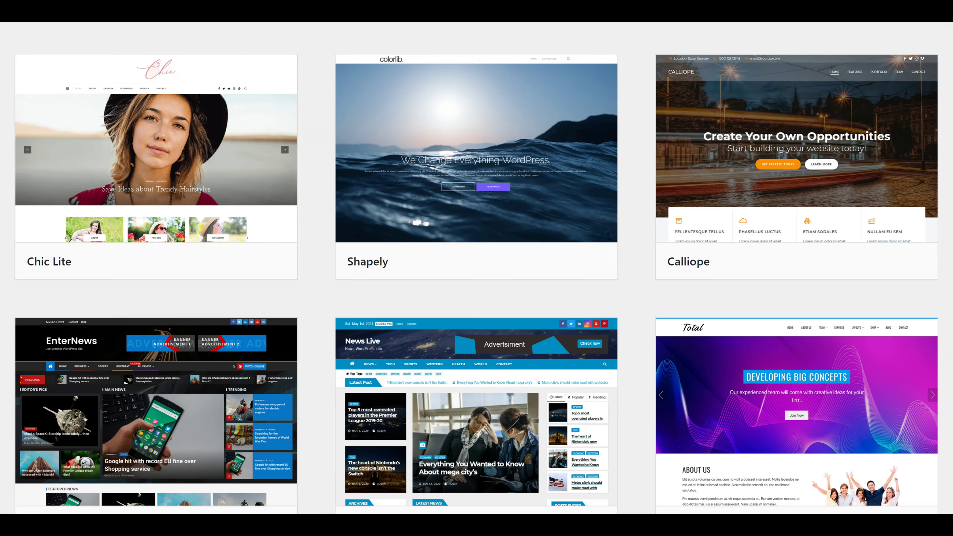
Step: Browse the WordPress theme gallery and examine the designs of the available themes
scroll(476, 268, "down", 5)
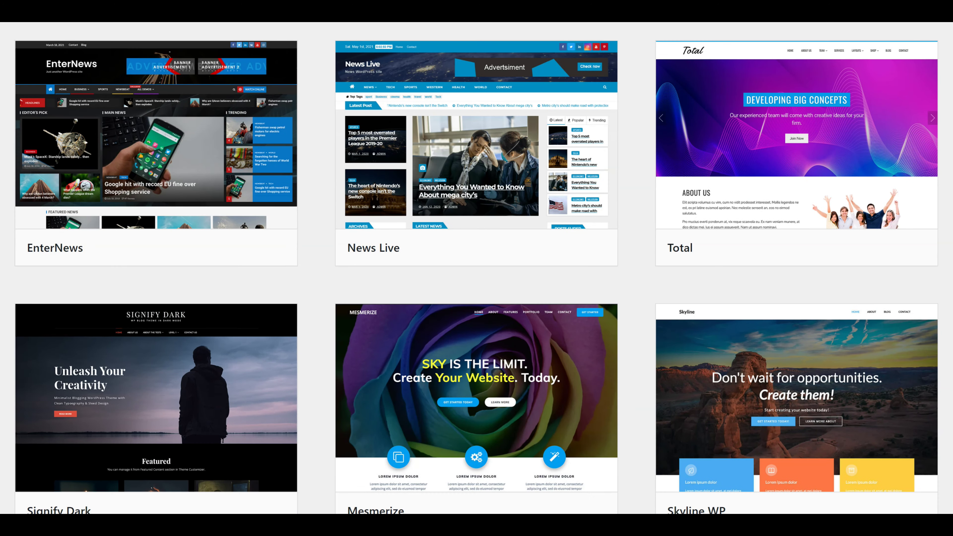
scroll(476, 268, "down", 4)
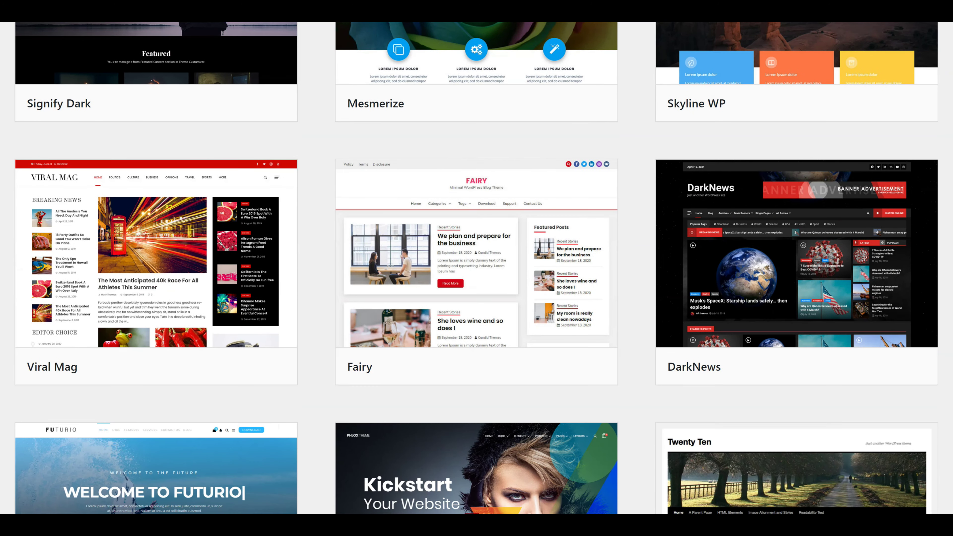
scroll(476, 268, "down", 5)
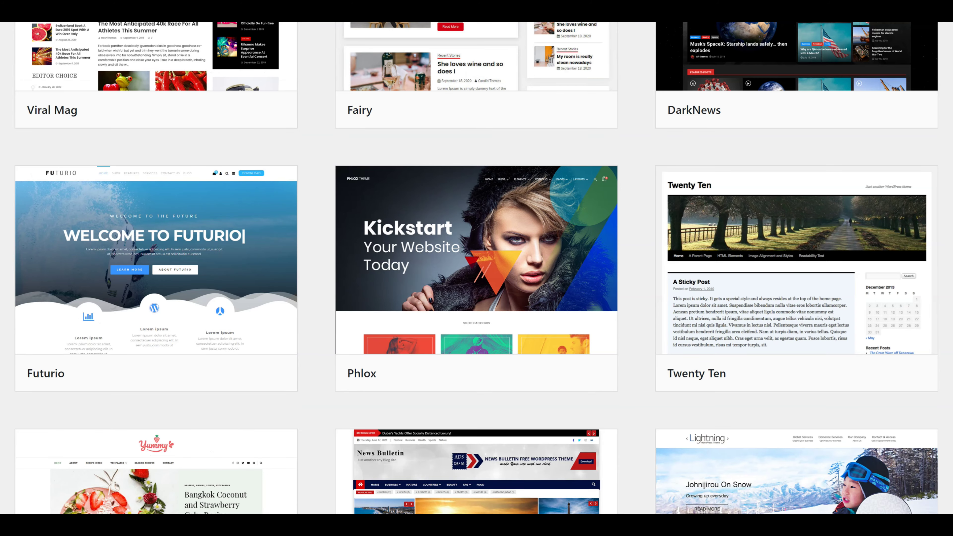
scroll(476, 268, "down", 3)
scroll(476, 268, "down", 5)
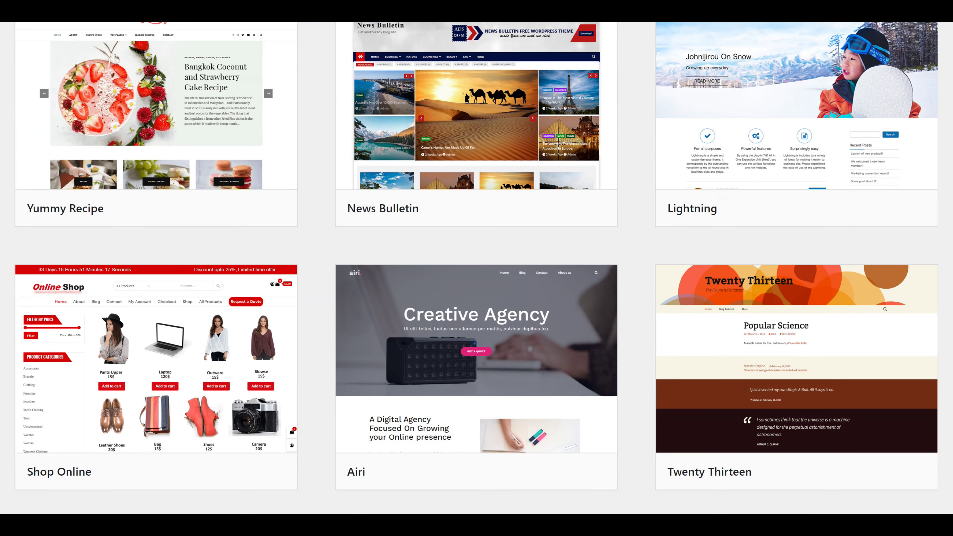
scroll(476, 268, "down", 5)
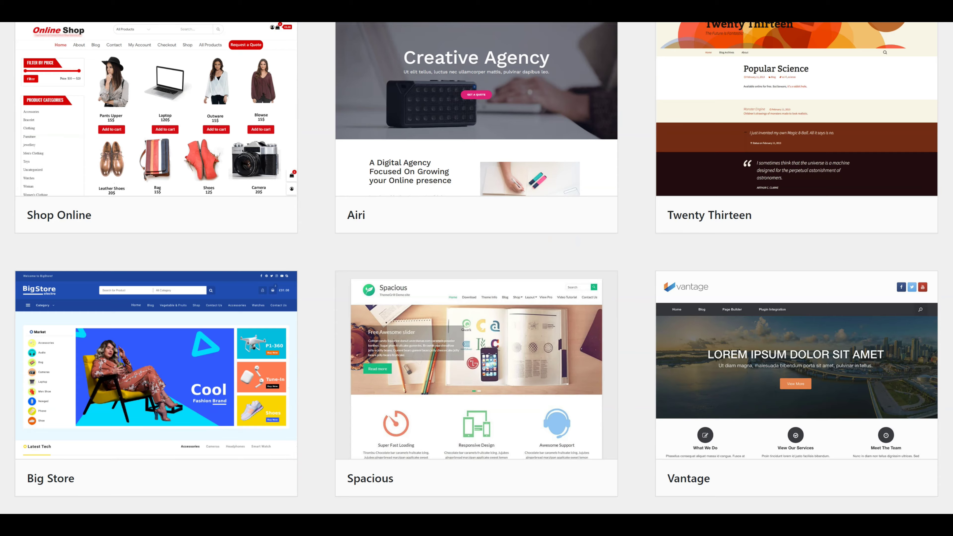
scroll(476, 268, "down", 6)
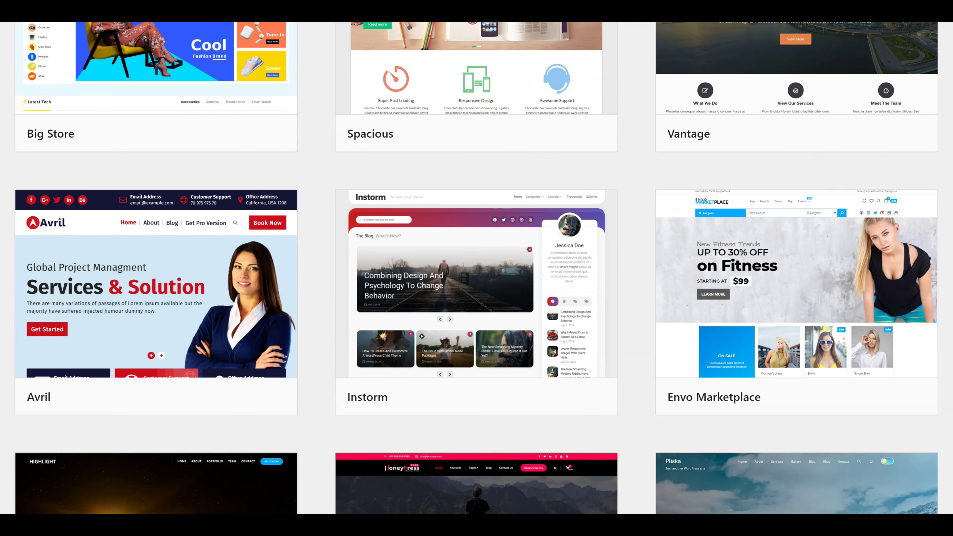
scroll(476, 267, "down", 6)
scroll(476, 268, "down", 6)
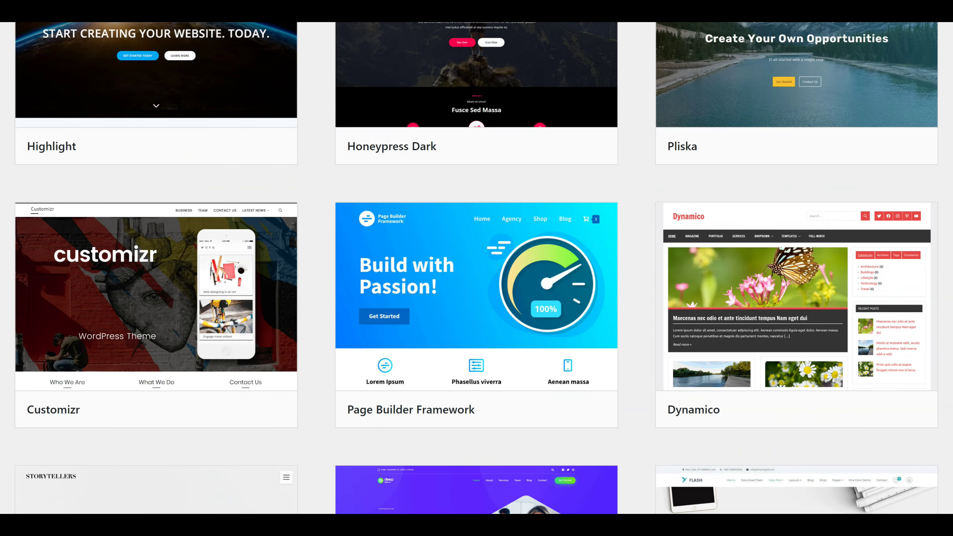
scroll(476, 268, "down", 6)
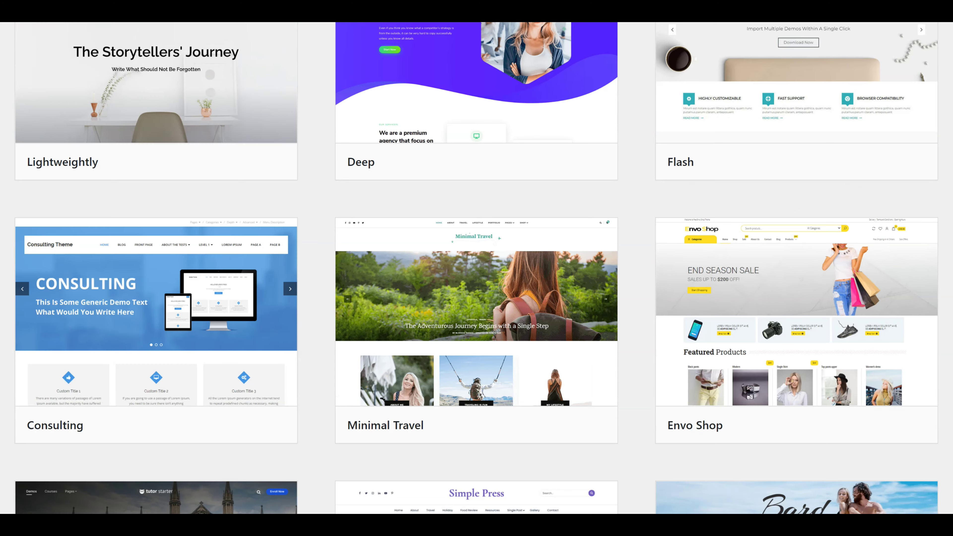
scroll(476, 268, "down", 6)
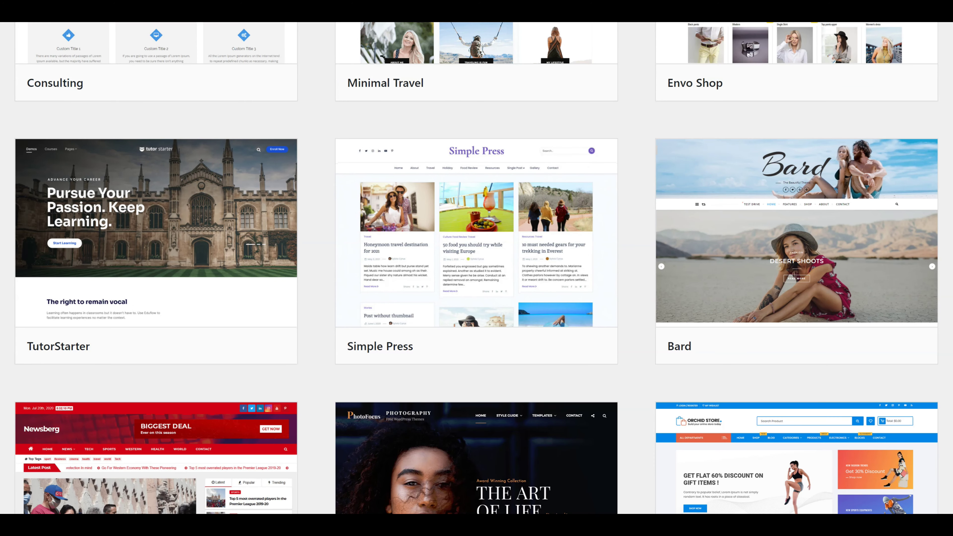
scroll(476, 268, "down", 5)
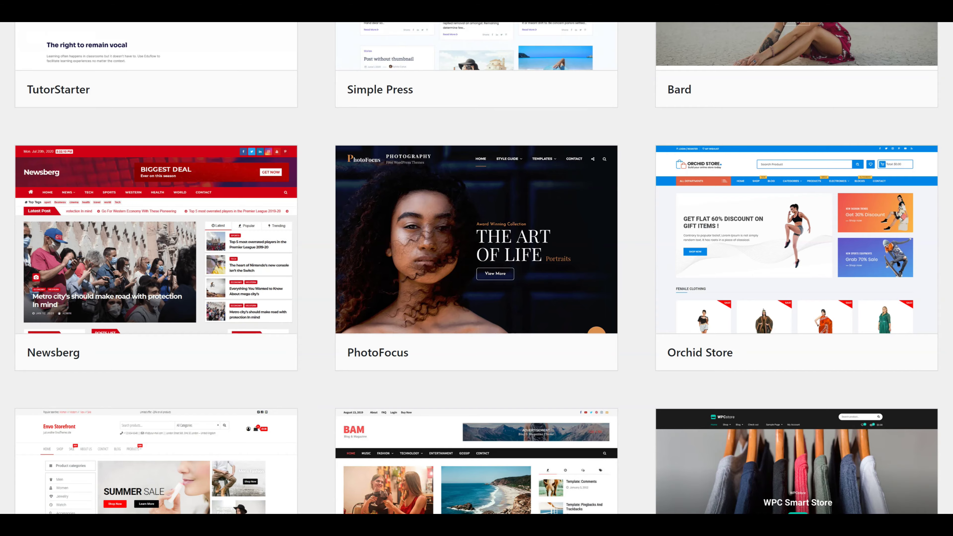
scroll(476, 267, "down", 10)
scroll(477, 267, "down", 6)
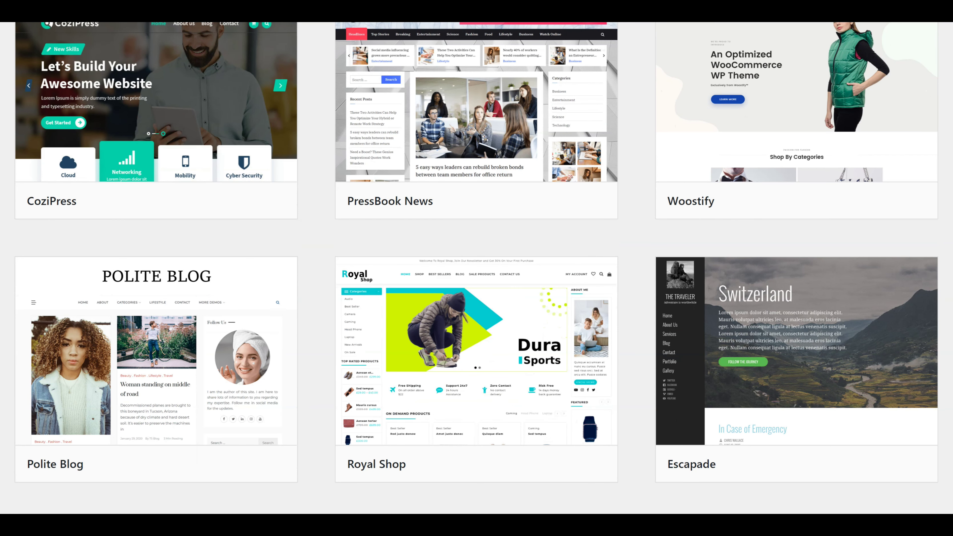
scroll(476, 268, "down", 6)
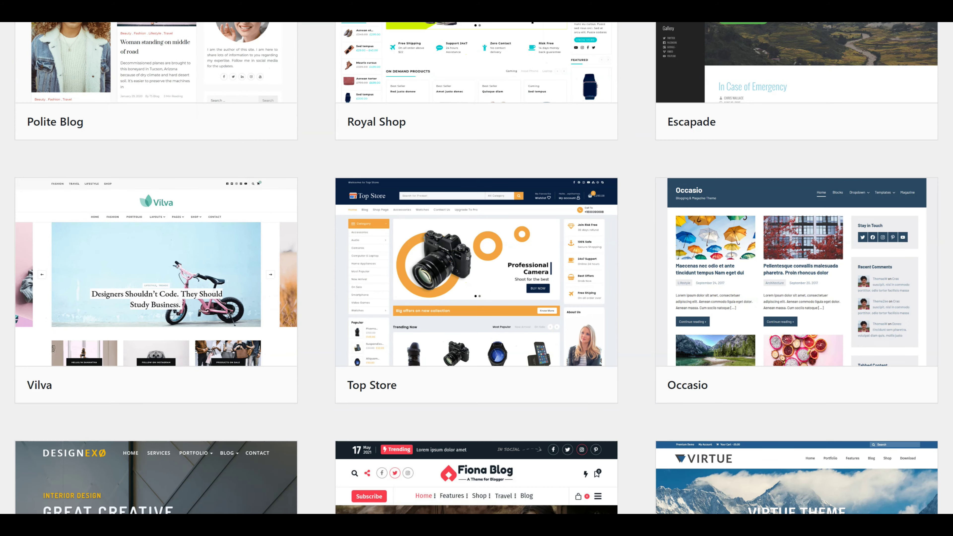
scroll(477, 268, "down", 6)
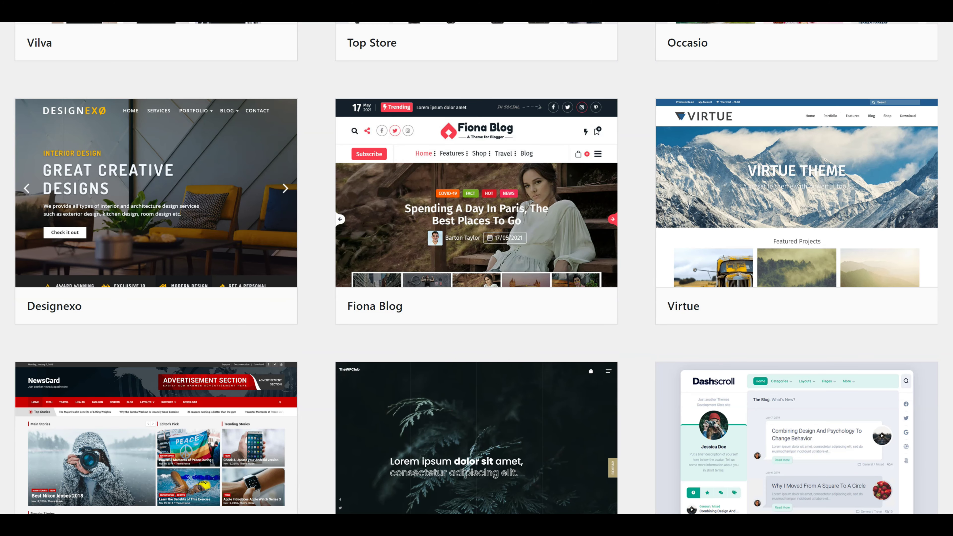
scroll(476, 268, "down", 6)
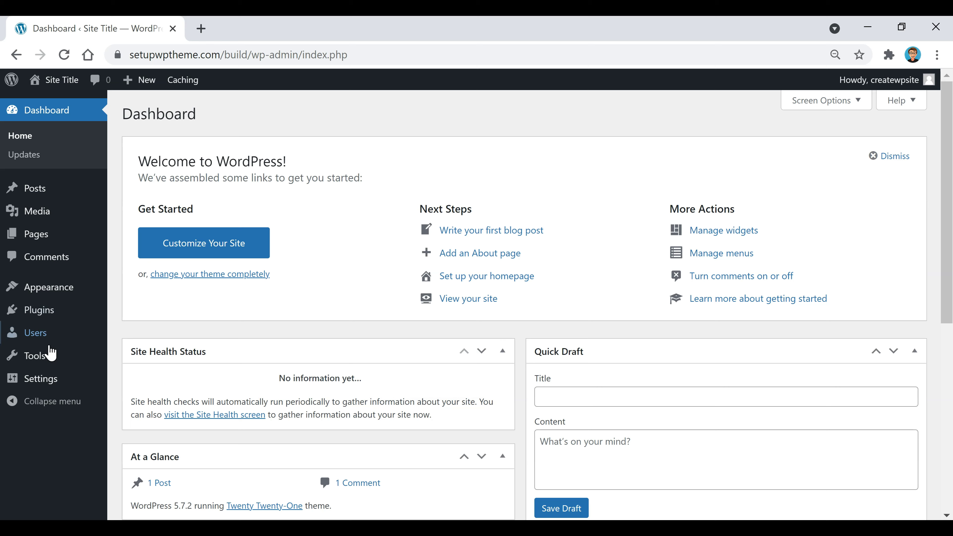
Step: Open the General settings and clear the default site title and tagline
mouse_move(30, 385)
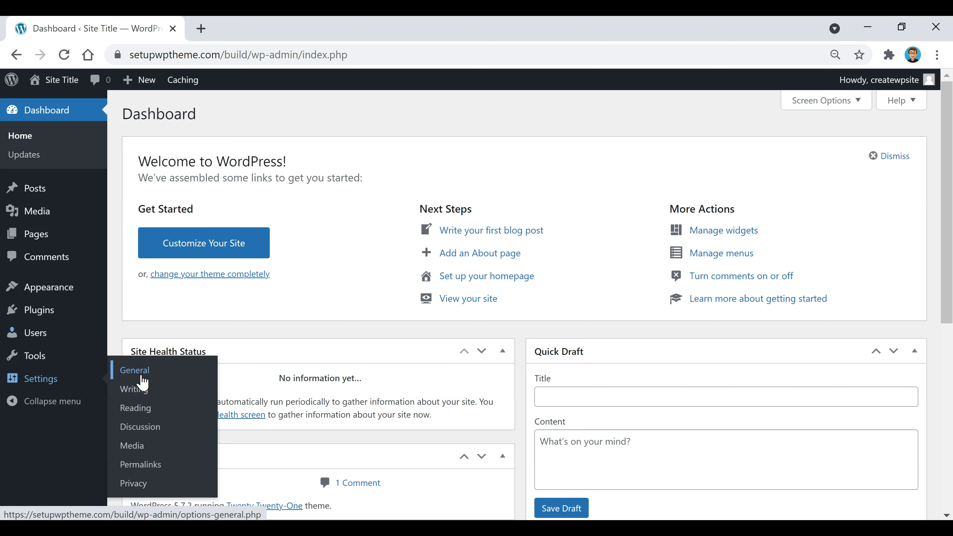
left_click(143, 383)
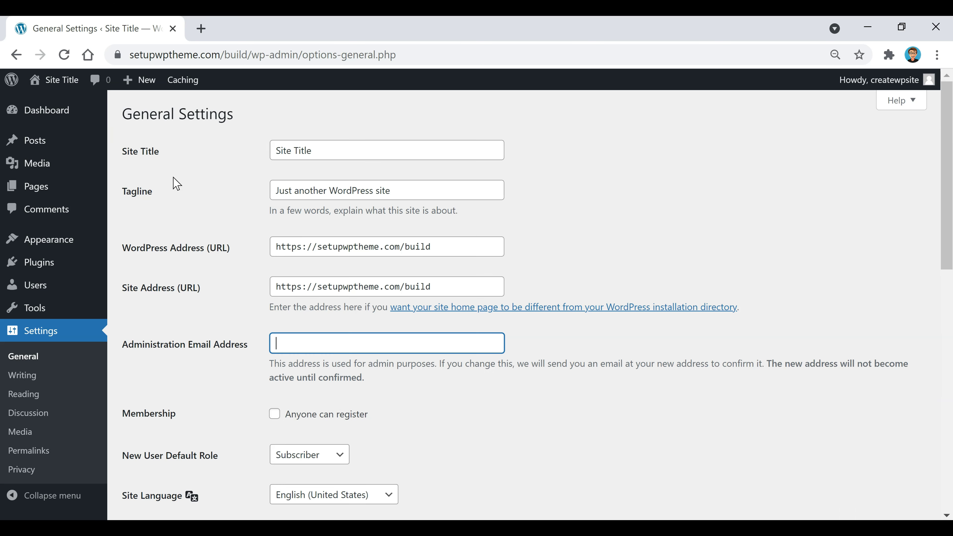
left_click_drag(367, 152, 256, 152)
key("BackSpace")
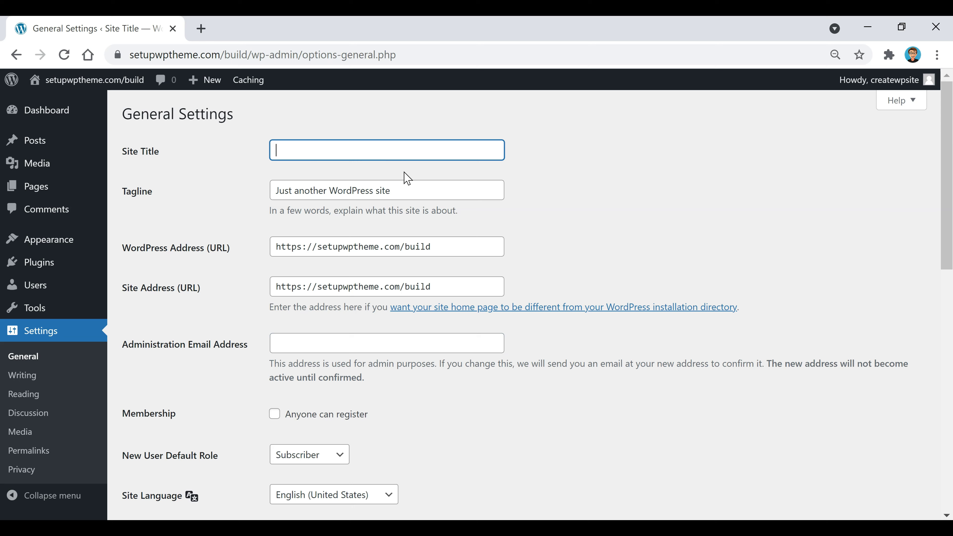
triple_click(449, 198)
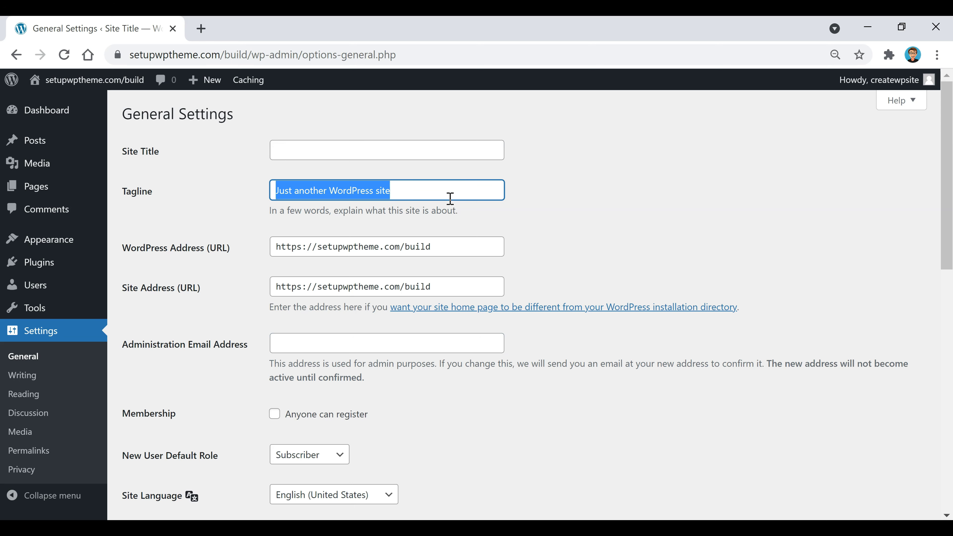
key("BackSpace")
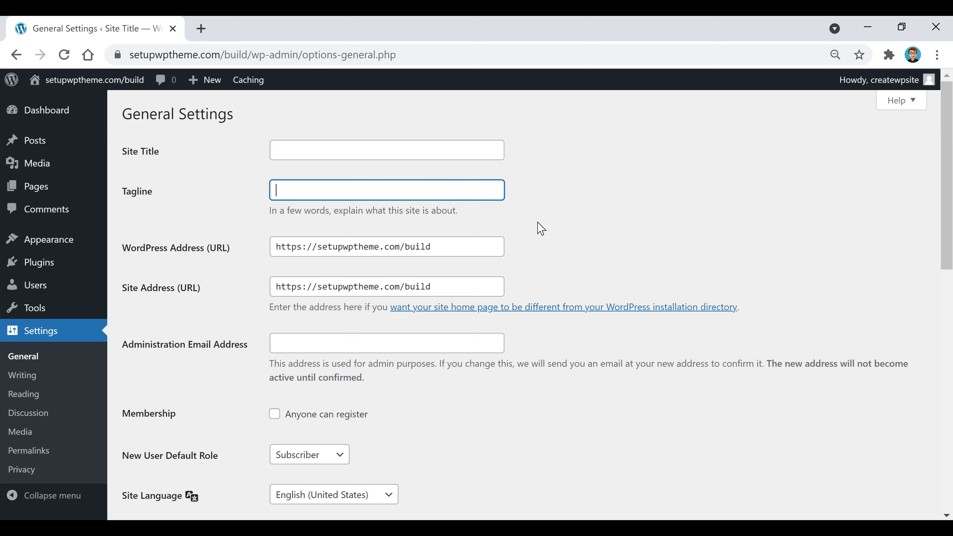
left_click(550, 164)
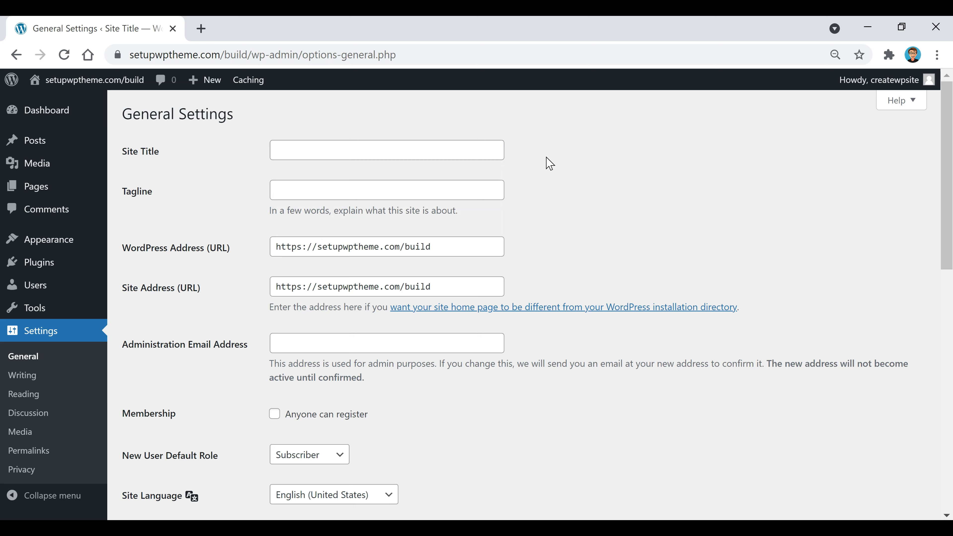
Step: Set the site title to "One Mile At A Time"
left_click(436, 151)
type("One Mile At A T")
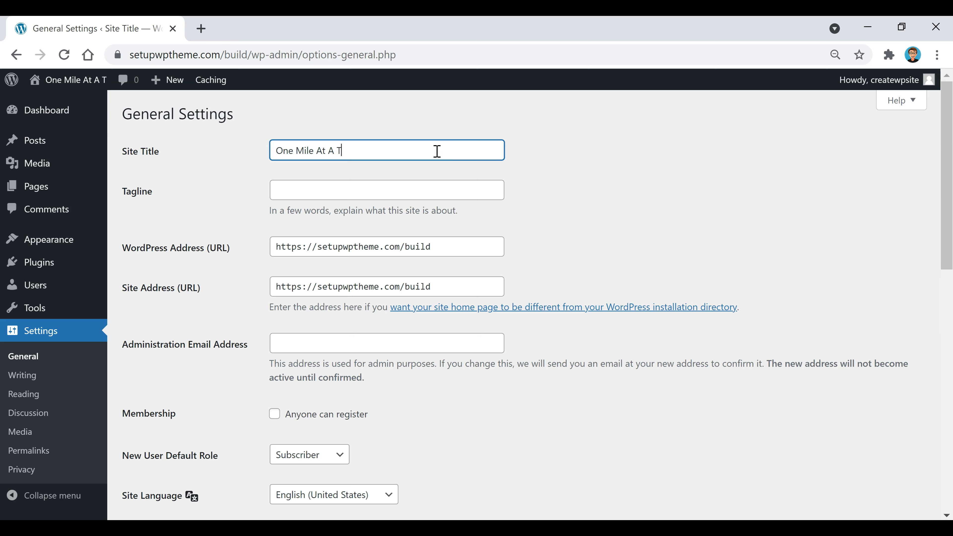
type("ime")
left_click(565, 140)
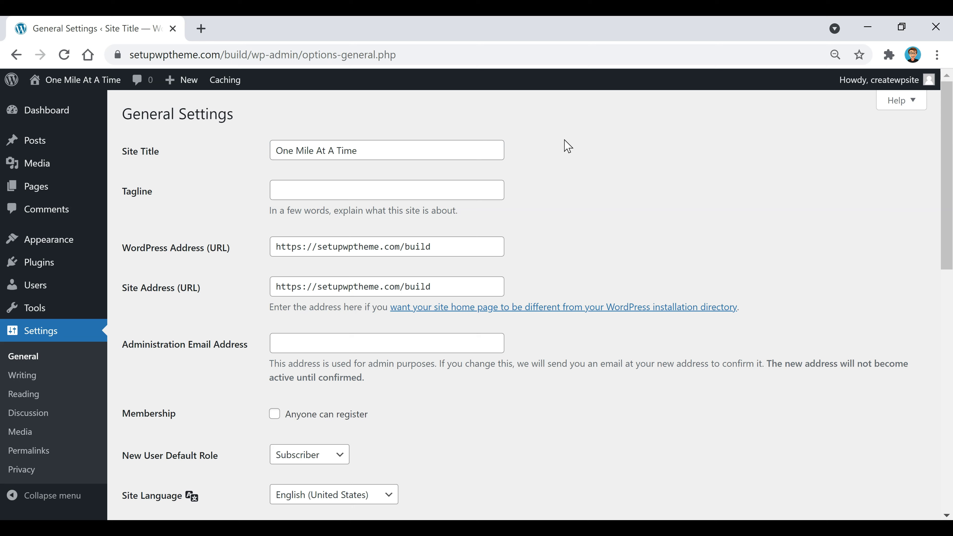
Step: Enter the tagline "I haven't been everywhere, but it's on my list" in quotation marks and save the general settings
left_click(468, 191)
type("\"I haven't been everywhere, but it's on my list")
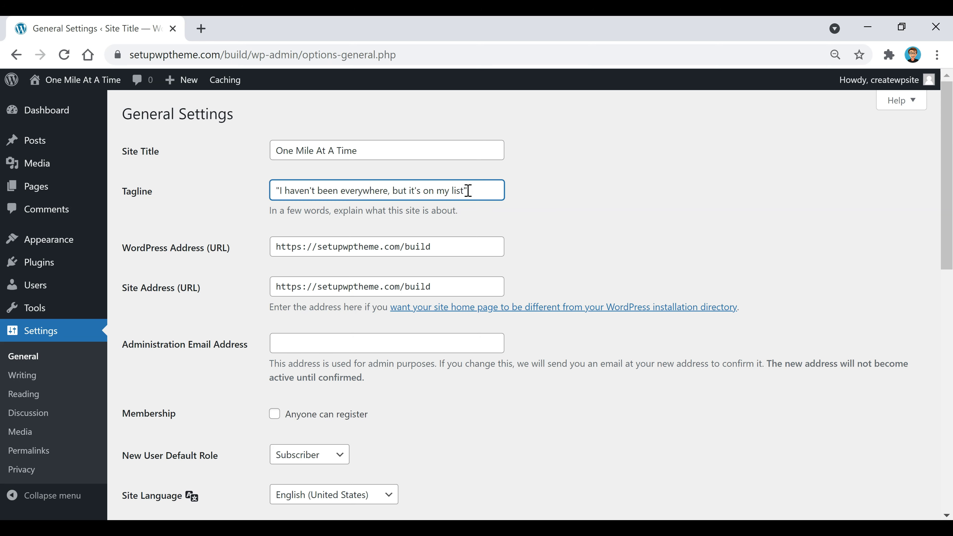
left_click(616, 192)
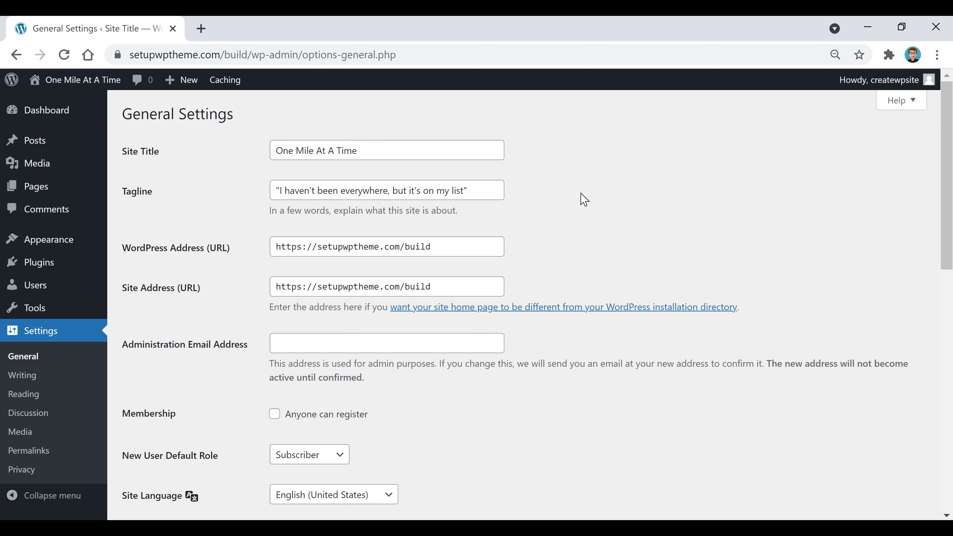
scroll(583, 200, "down", 15)
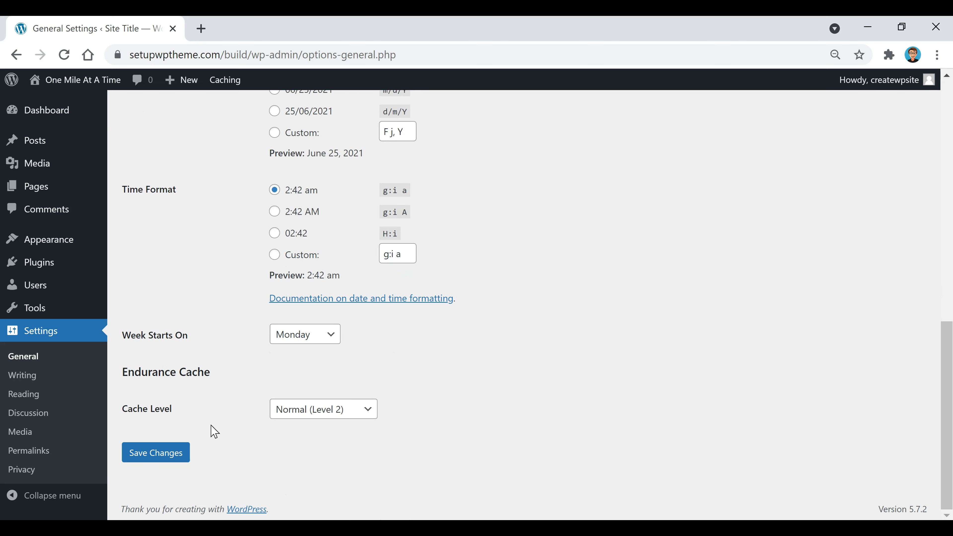
left_click(153, 460)
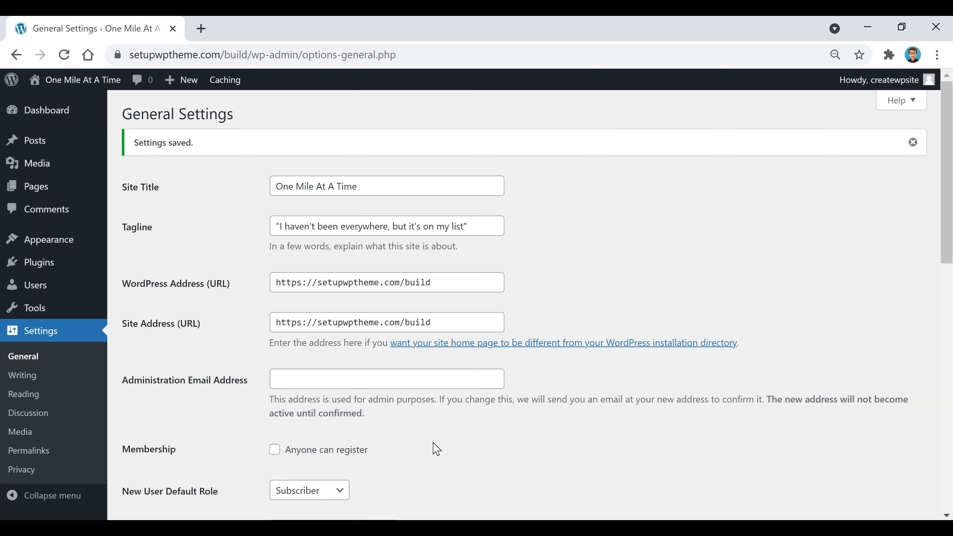
Step: Change the site's permalink structure to Post name and save the permalink settings
left_click(33, 452)
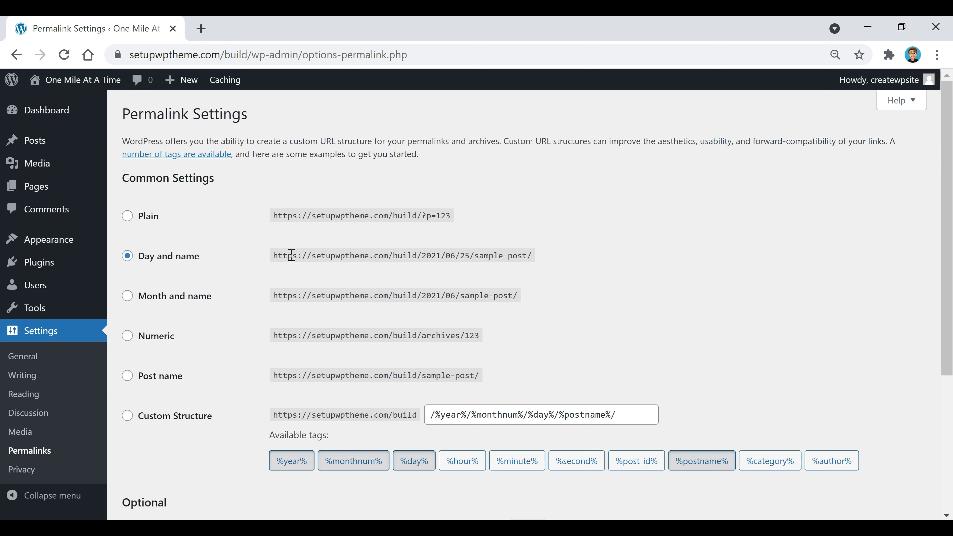
left_click(127, 376)
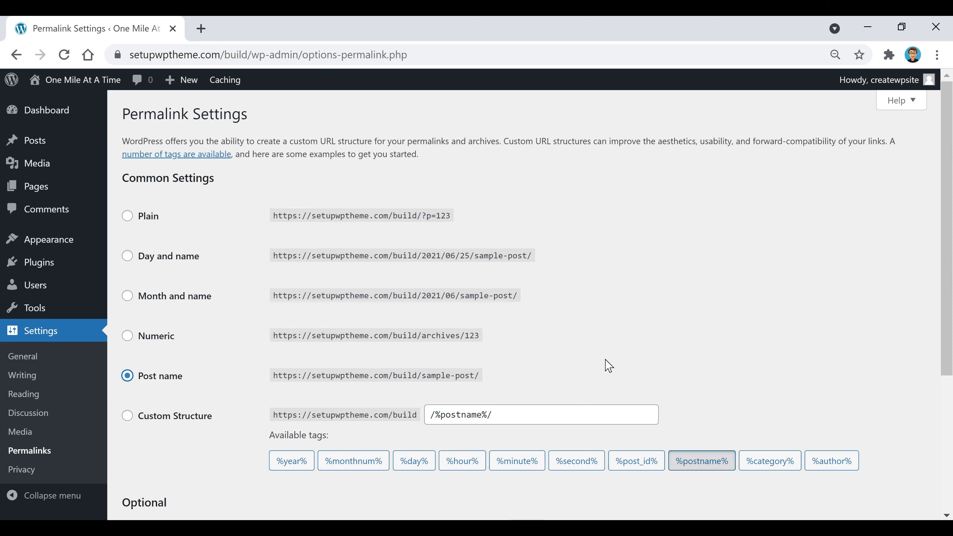
scroll(608, 364, "down", 5)
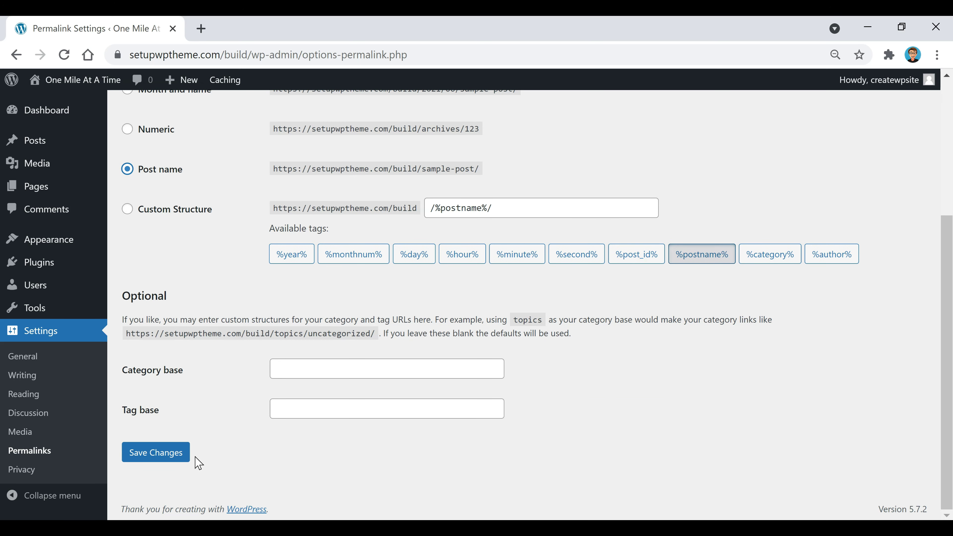
left_click(145, 463)
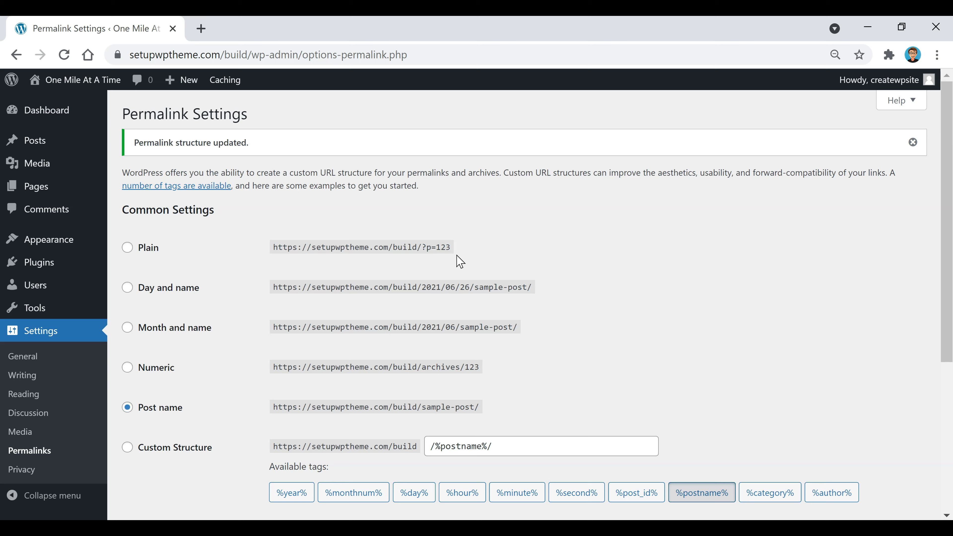
Step: Open the page for adding new themes and view the Popular and Latest theme listings
mouse_move(7, 249)
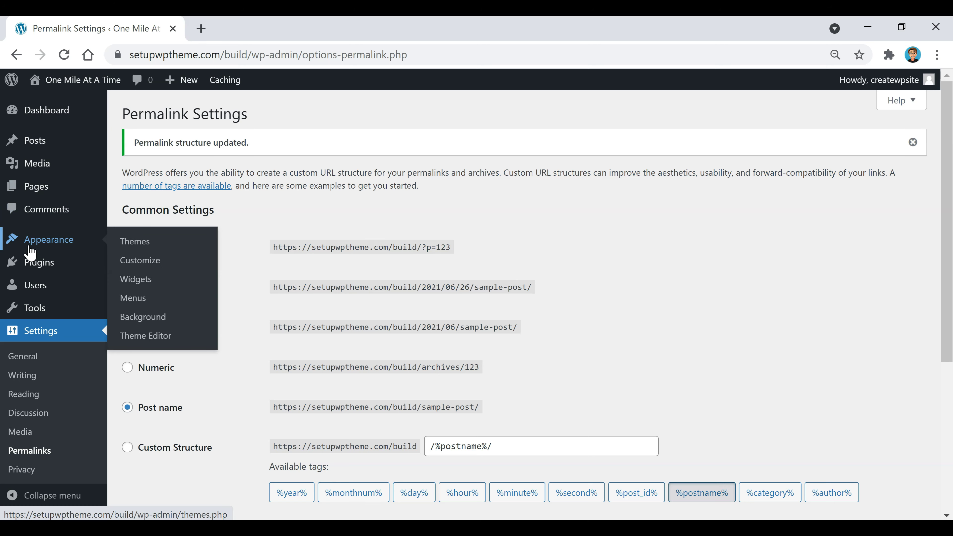
left_click(129, 247)
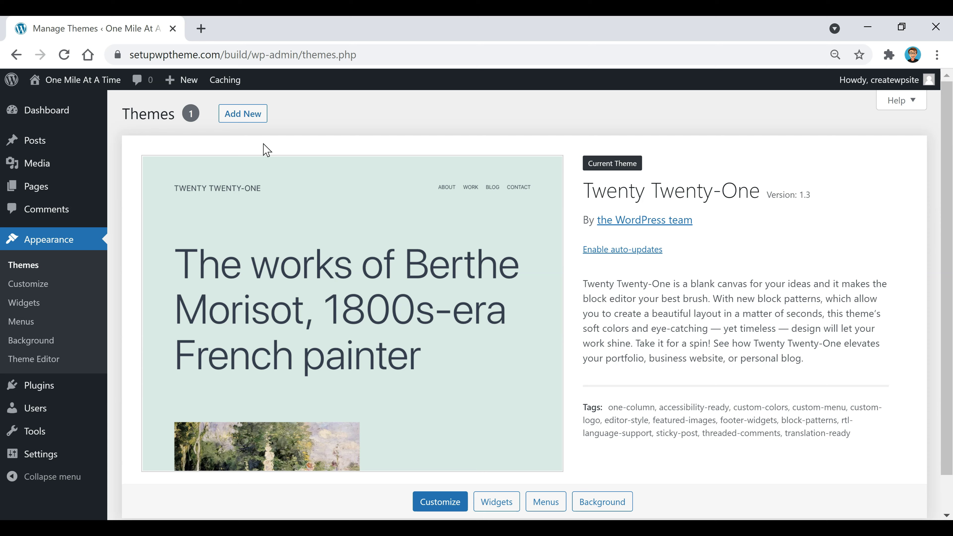
left_click(238, 123)
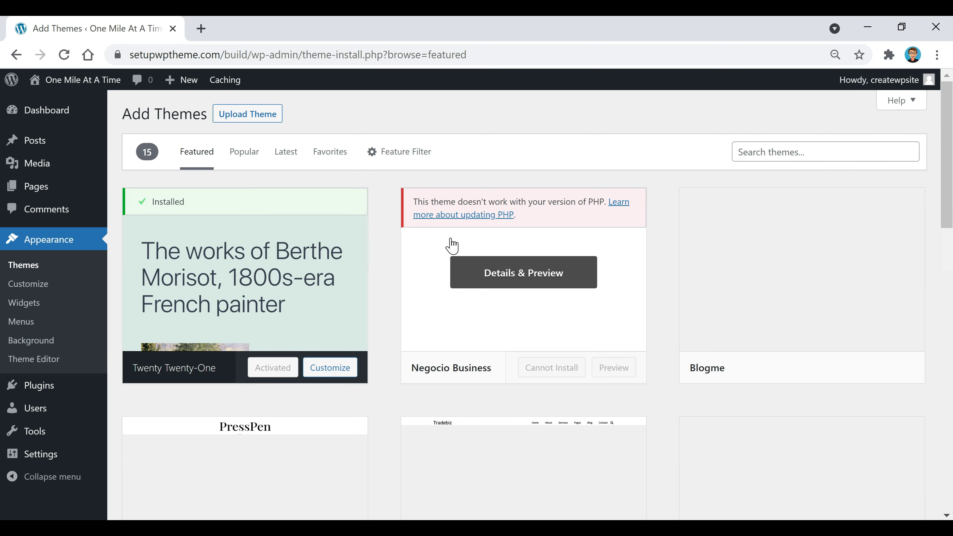
left_click(242, 158)
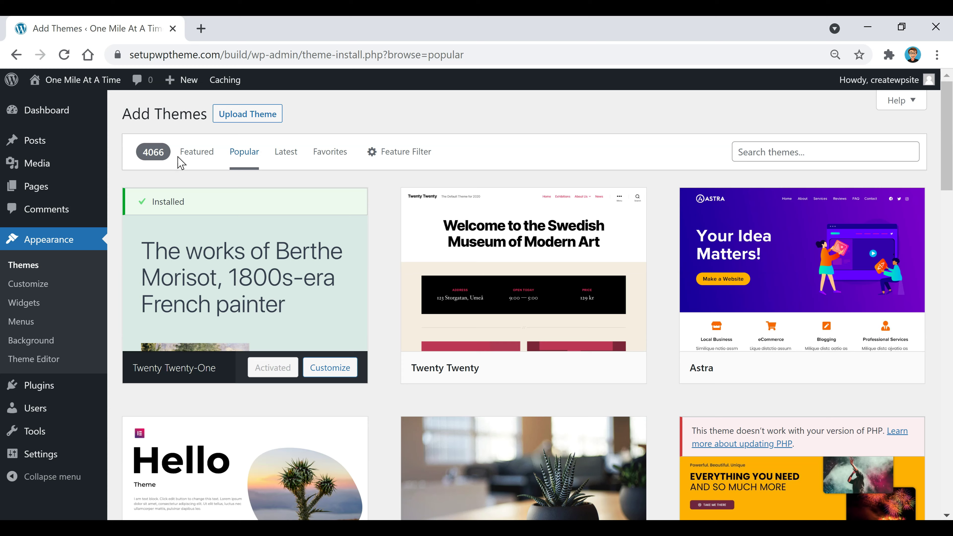
left_click(286, 151)
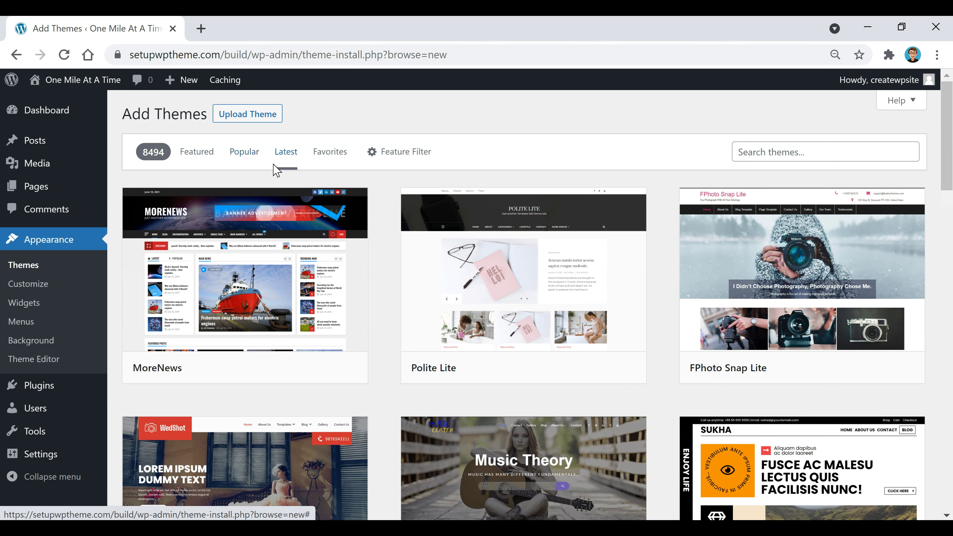
Step: View the Favorites listing and the Feature Filter options for themes, and return to the Popular listing
left_click(330, 151)
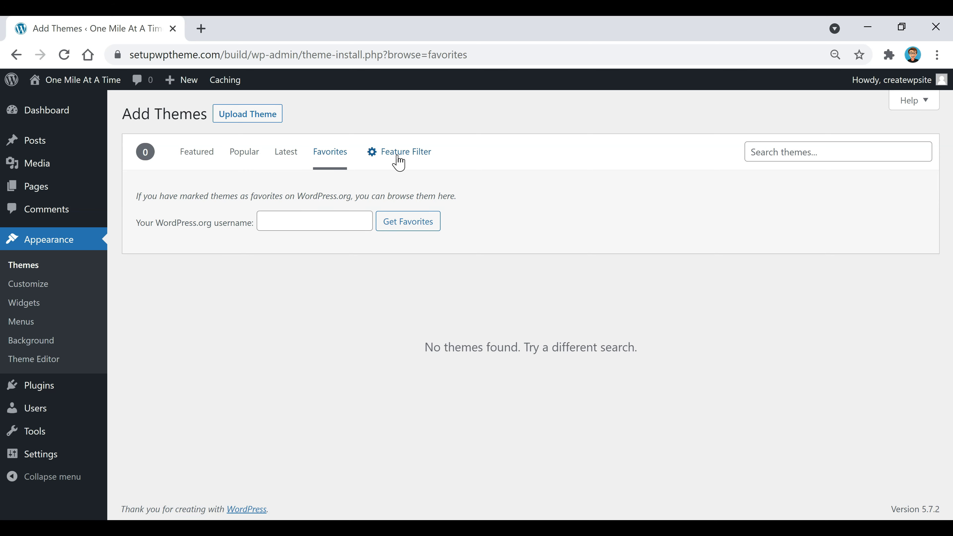
left_click(400, 162)
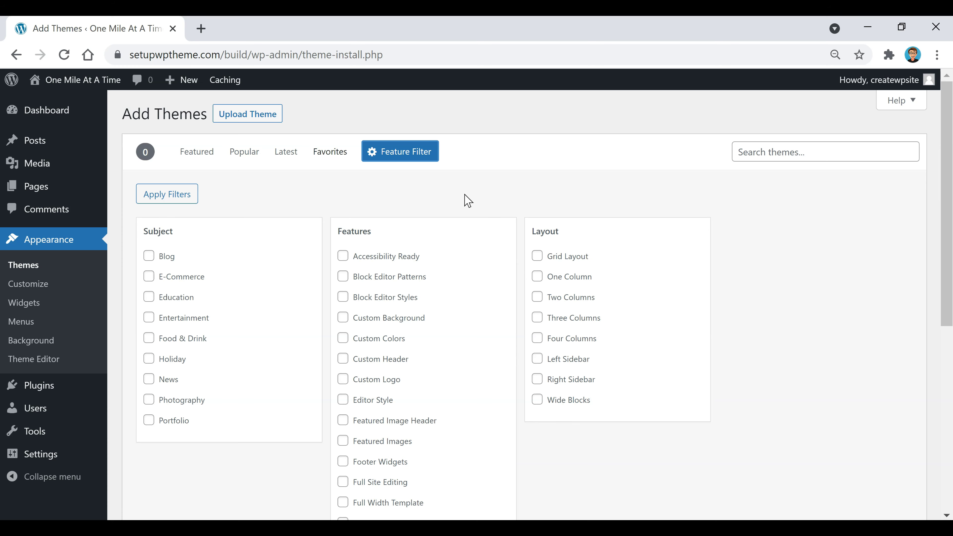
left_click(244, 154)
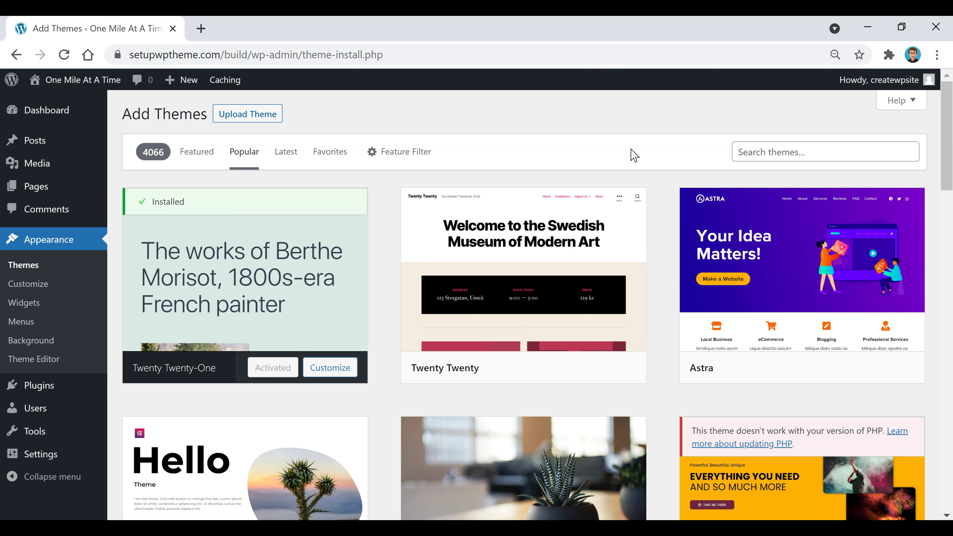
Step: Search the theme directory for "power blog"
left_click(791, 152)
type("power bl")
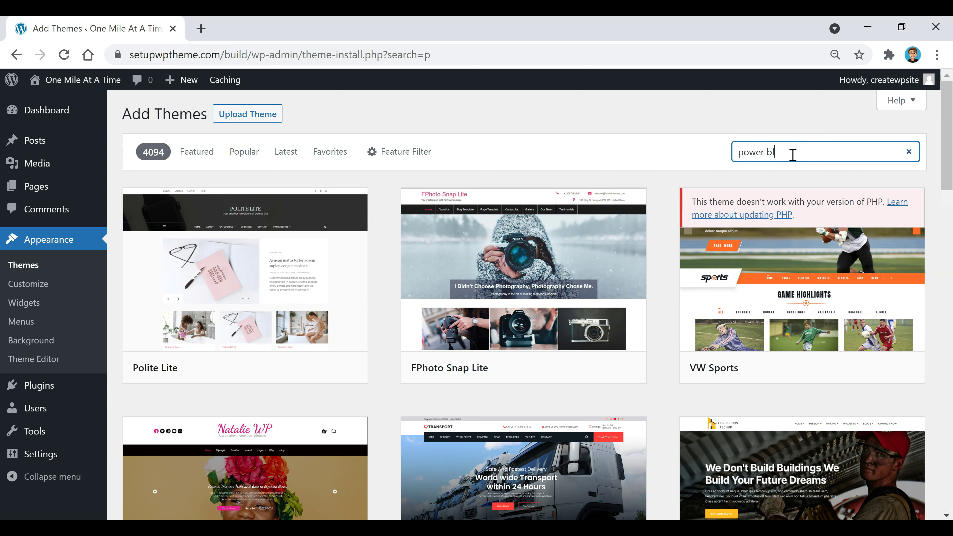
type("og")
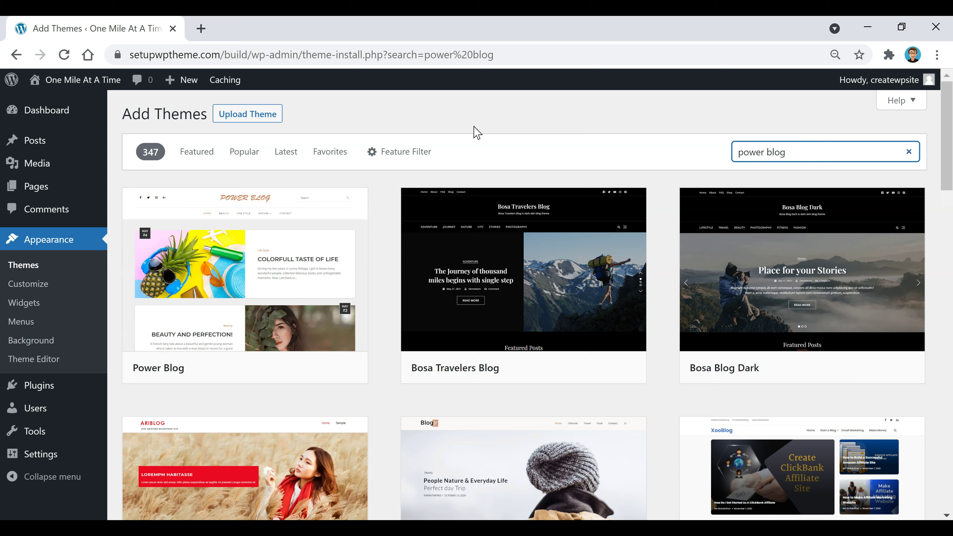
Step: Install the Power Blog theme from the search results and activate it on the site
mouse_move(240, 294)
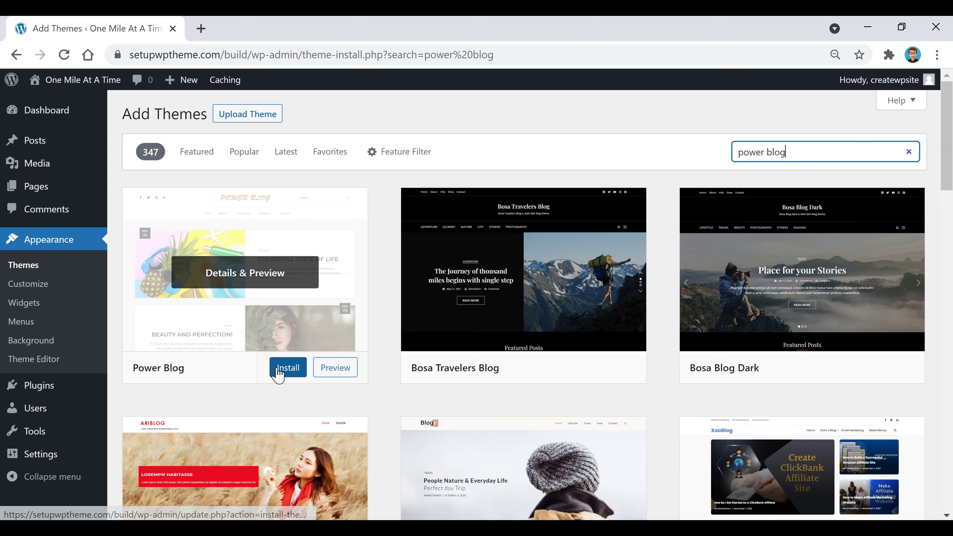
mouse_move(557, 359)
mouse_move(337, 323)
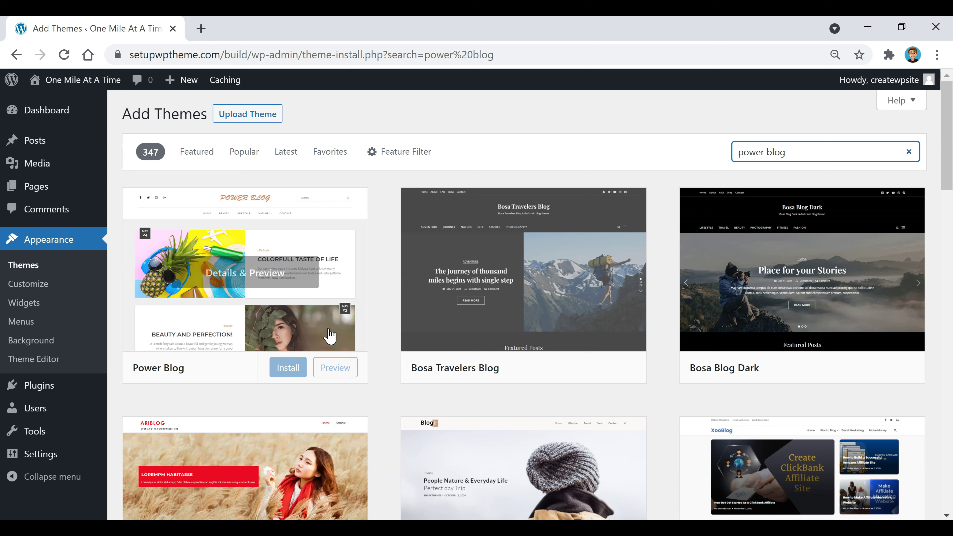
left_click(289, 368)
left_click(289, 367)
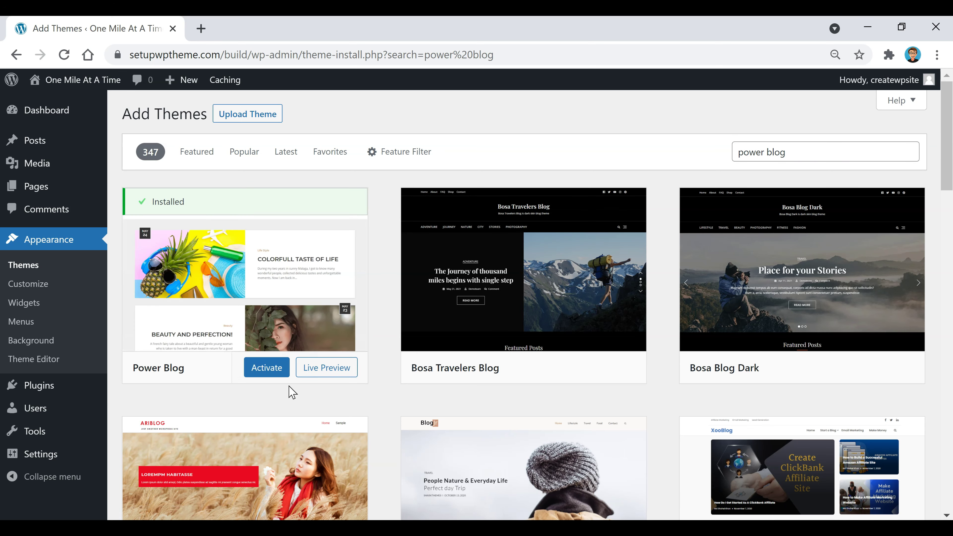
left_click(266, 368)
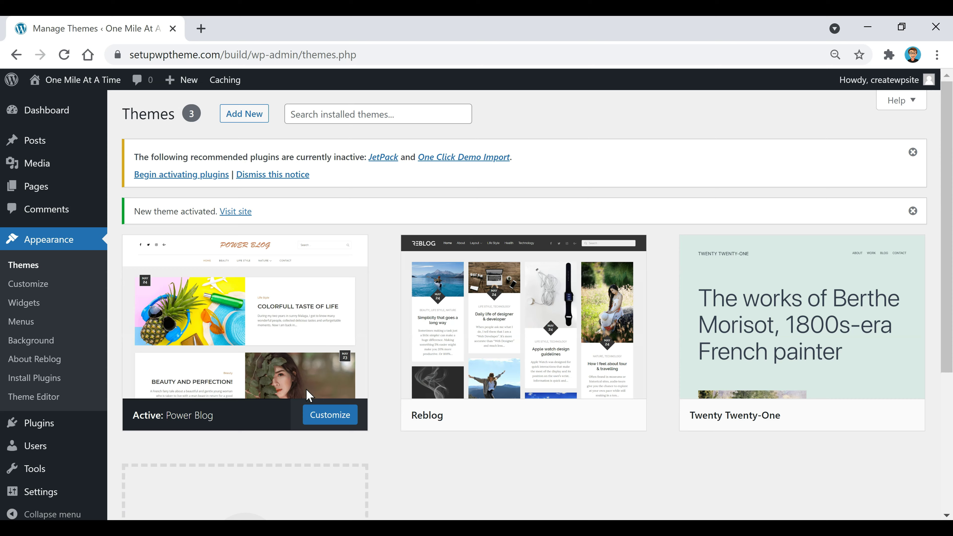
mouse_move(326, 391)
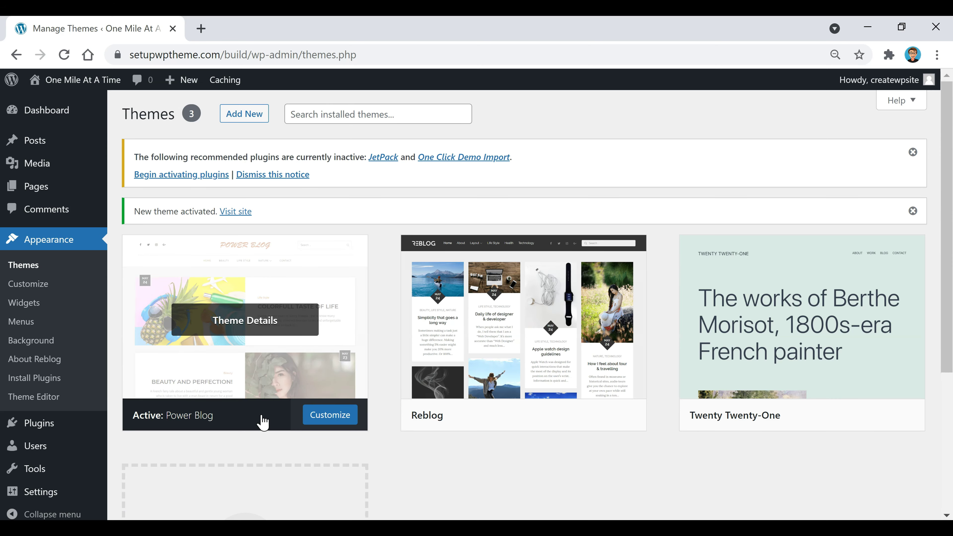
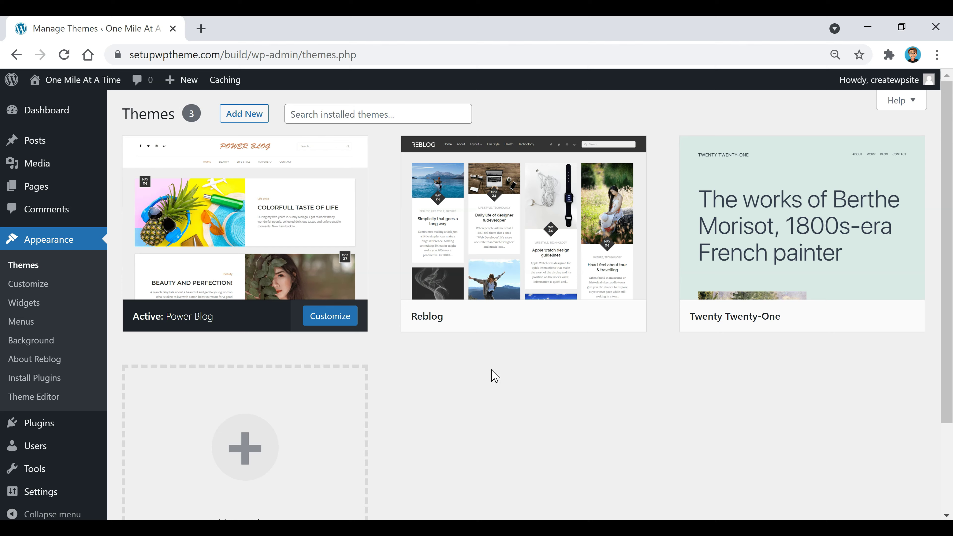
Step: Open the site's plugin management and go to the page for adding new plugins
mouse_move(34, 432)
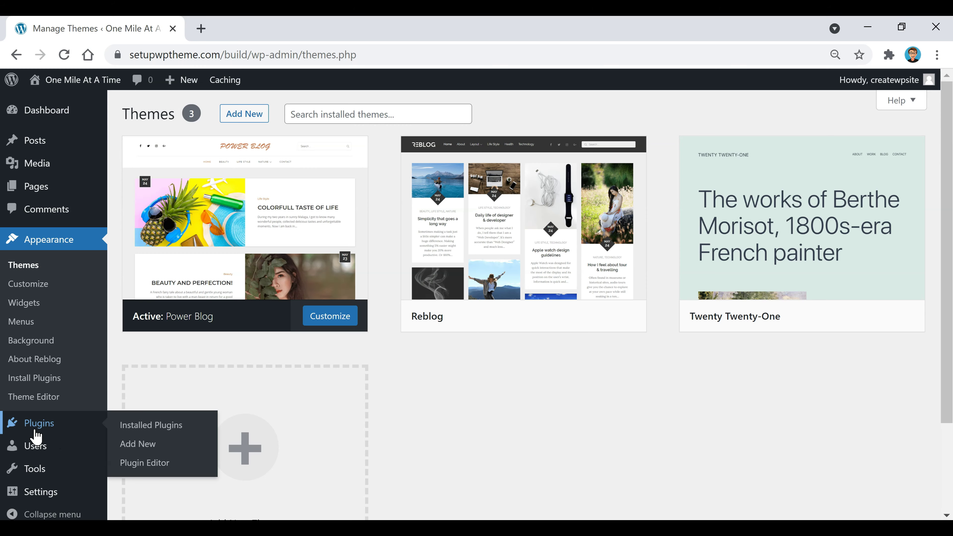
left_click(34, 425)
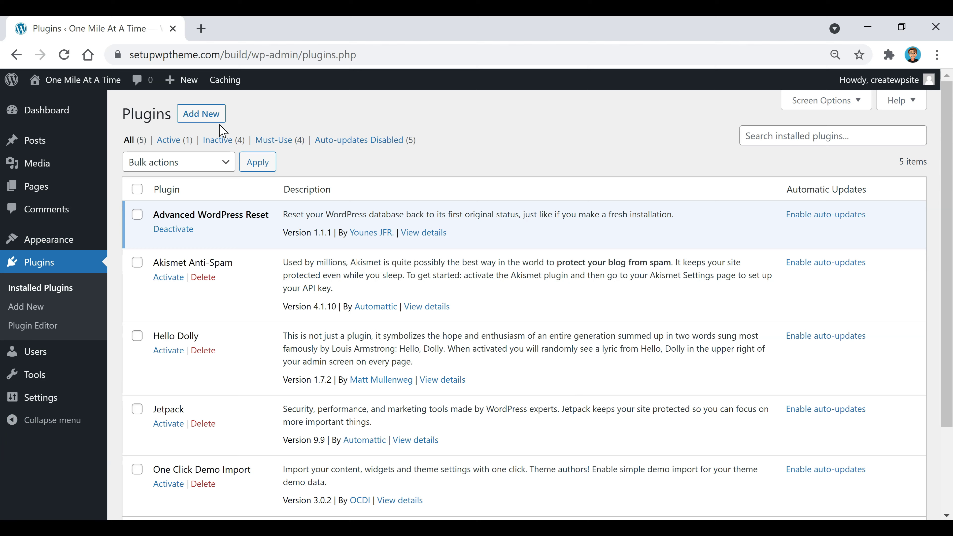
left_click(196, 123)
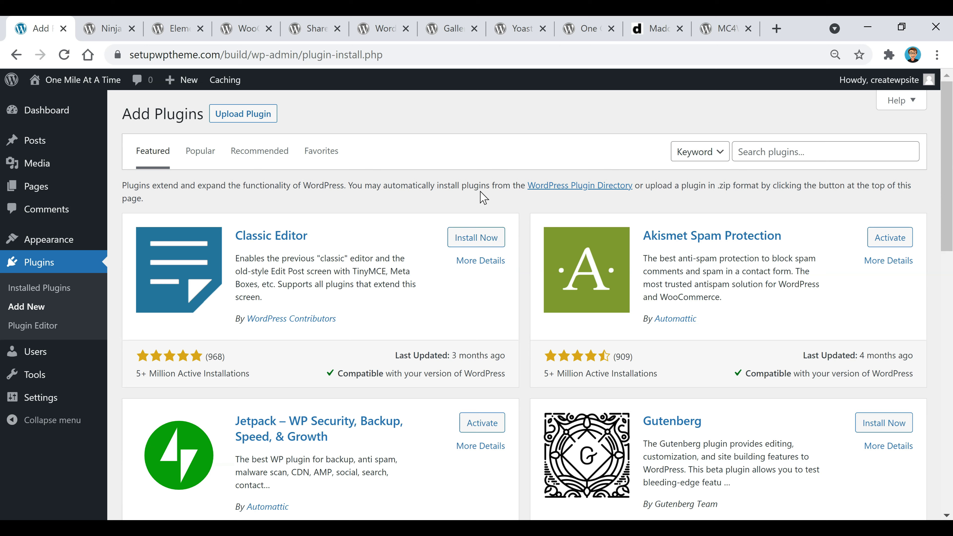
Step: View the already open WordPress.org page of the Ninja Forms Contact Form plugin
mouse_move(23, 146)
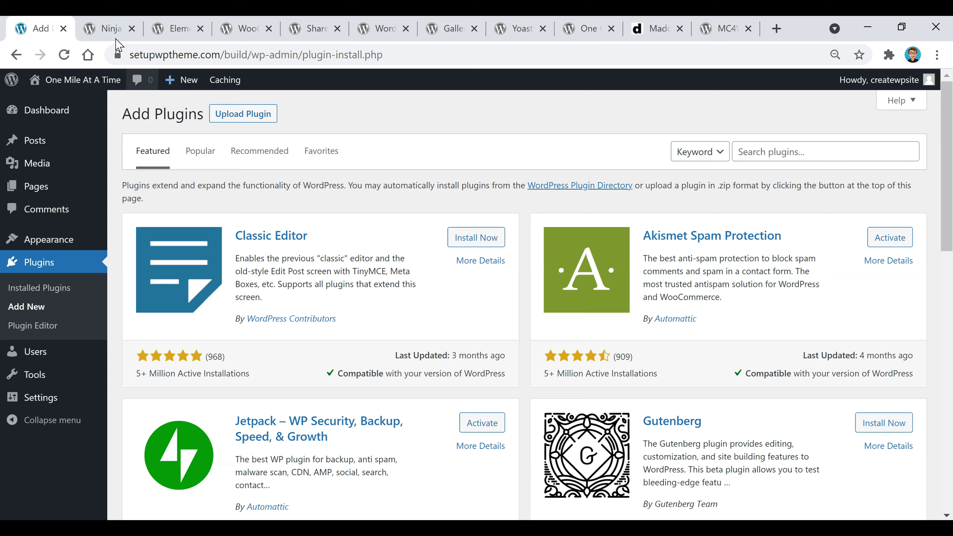
left_click(108, 30)
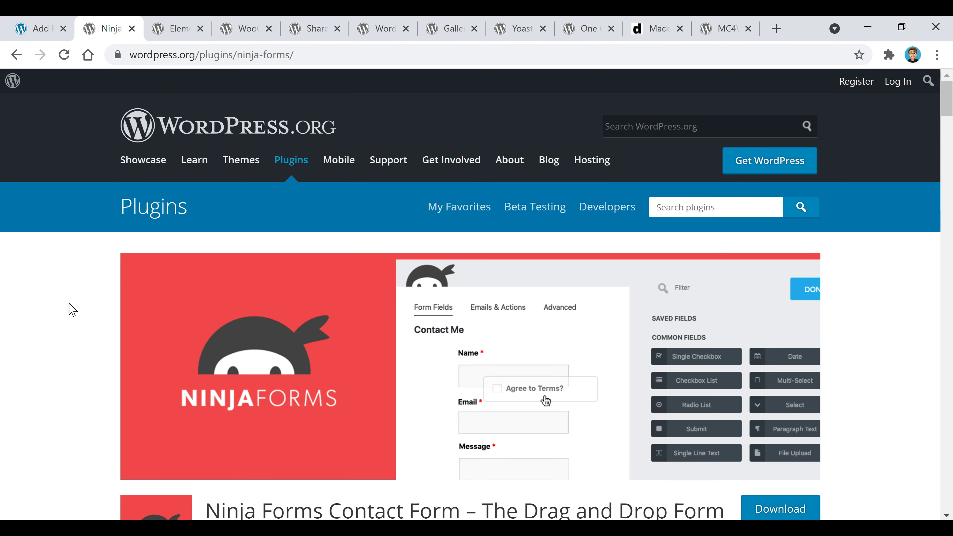
scroll(69, 310, "down", 2)
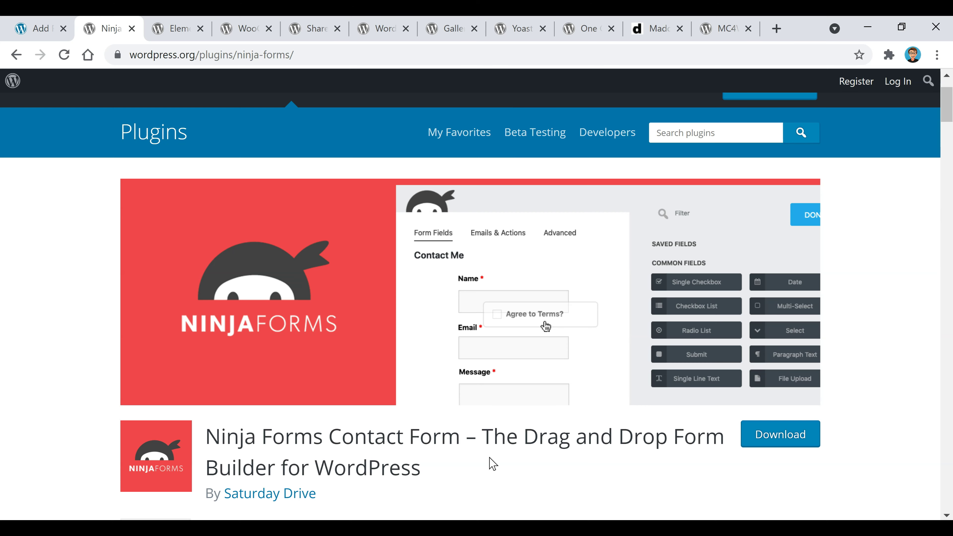
Step: Examine the Elementor Website Builder plugin page, including its description and ratings
left_click(181, 30)
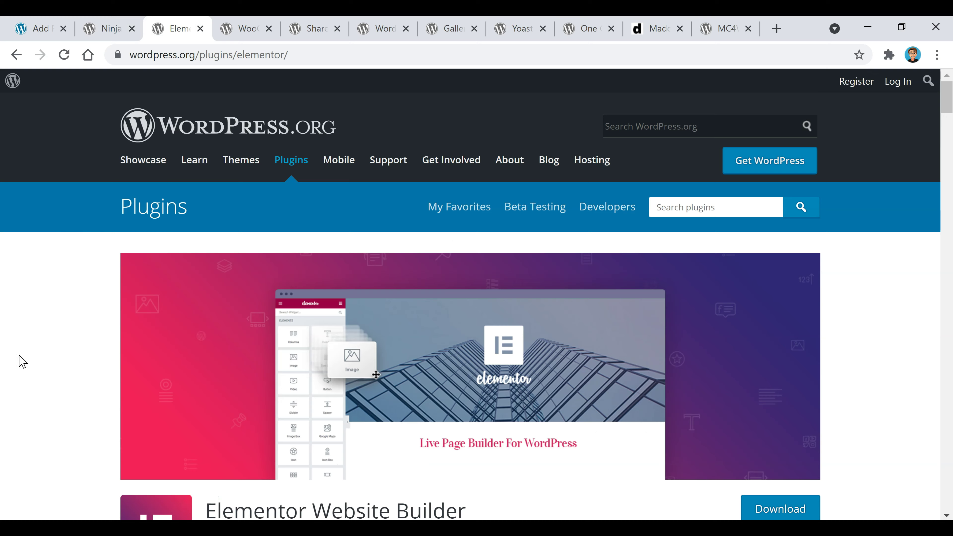
scroll(22, 362, "down", 5)
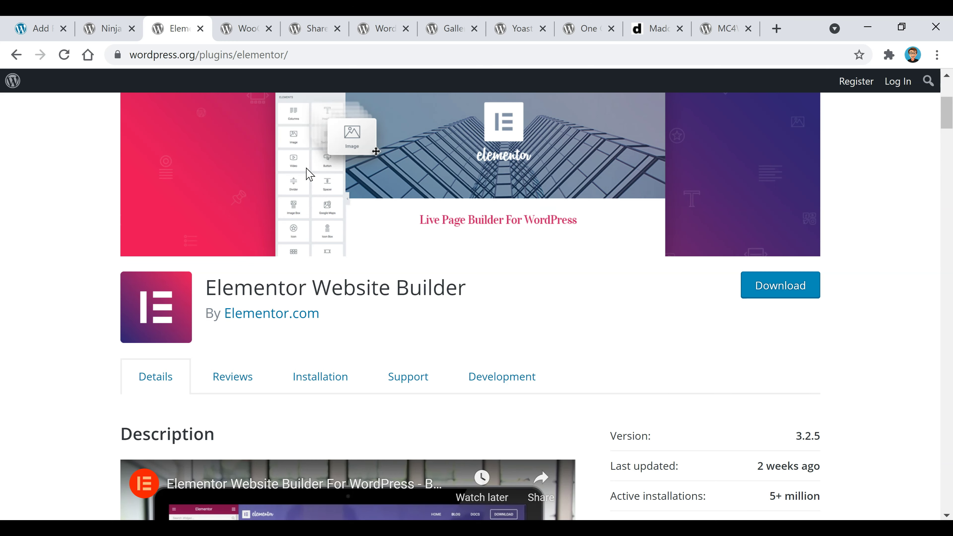
scroll(543, 327, "up", 4)
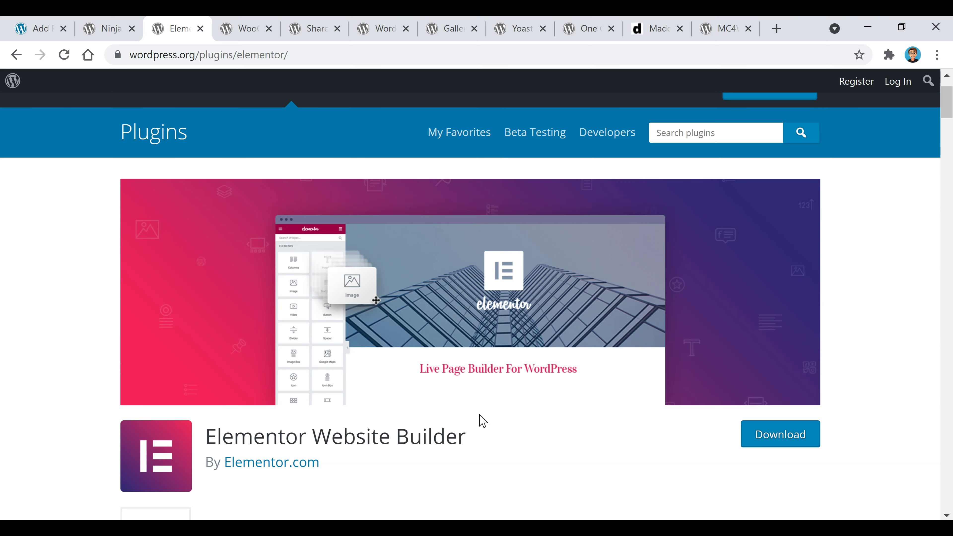
scroll(483, 420, "down", 2)
scroll(506, 381, "up", 2)
scroll(489, 421, "down", 2)
scroll(538, 388, "down", 13)
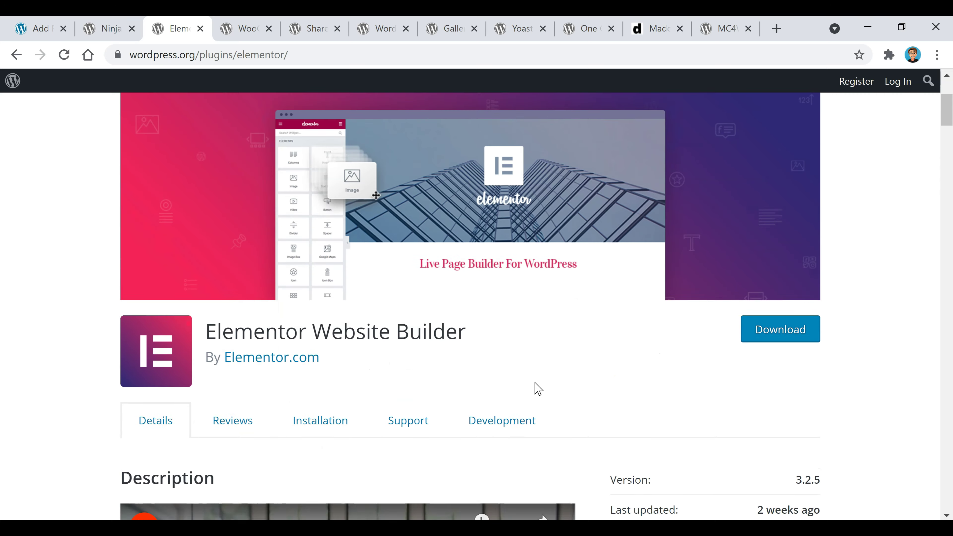
scroll(658, 311, "down", 2)
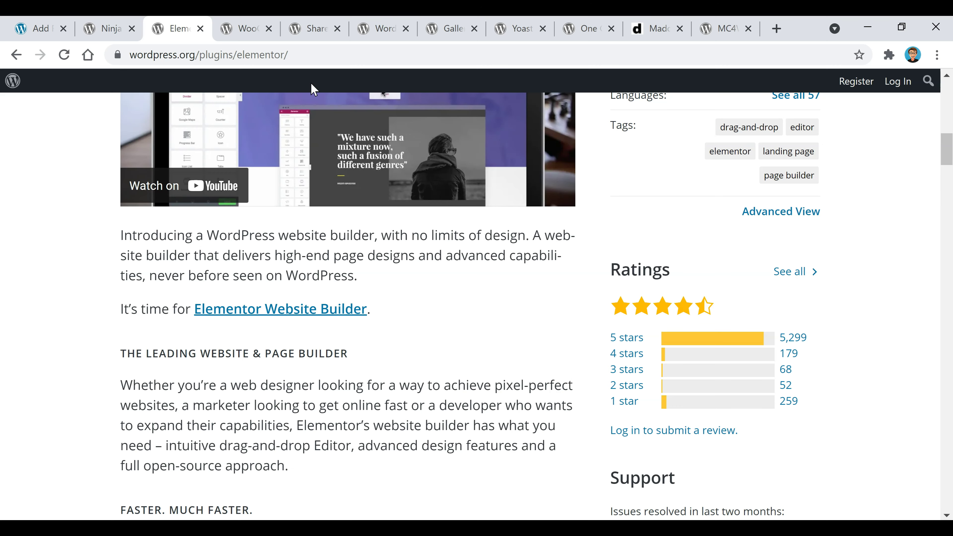
Step: Examine the WooCommerce plugin page, including its description, version details and ratings
left_click(250, 30)
scroll(586, 360, "down", 2)
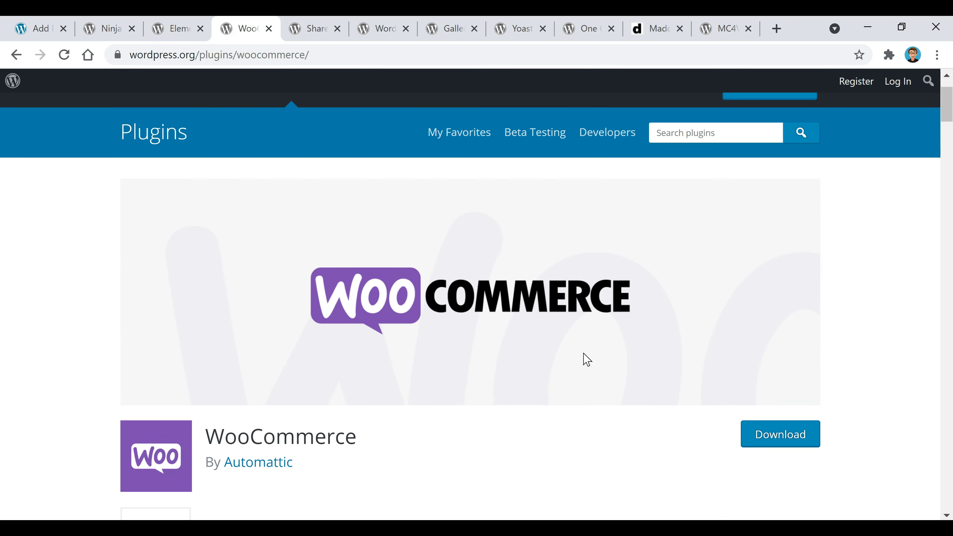
scroll(586, 359, "down", 6)
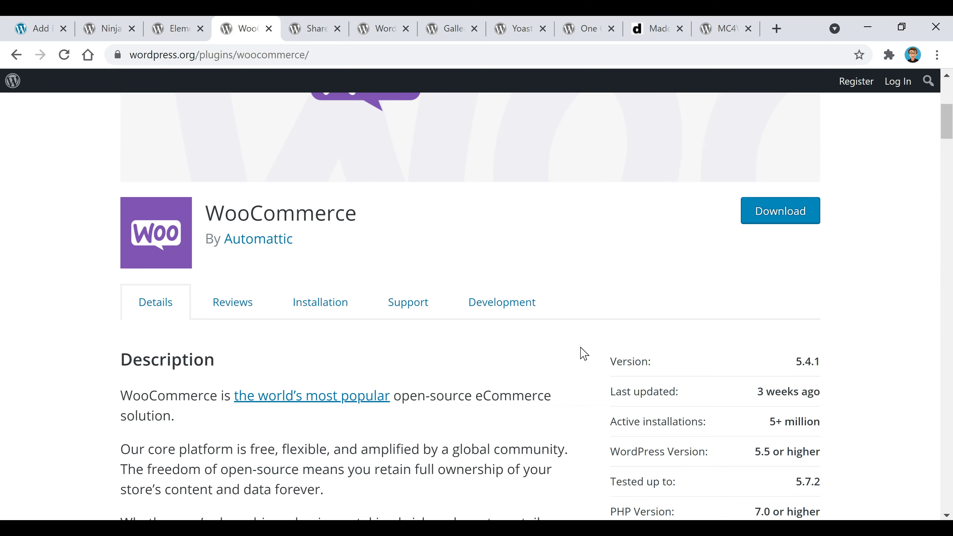
scroll(480, 362, "down", 4)
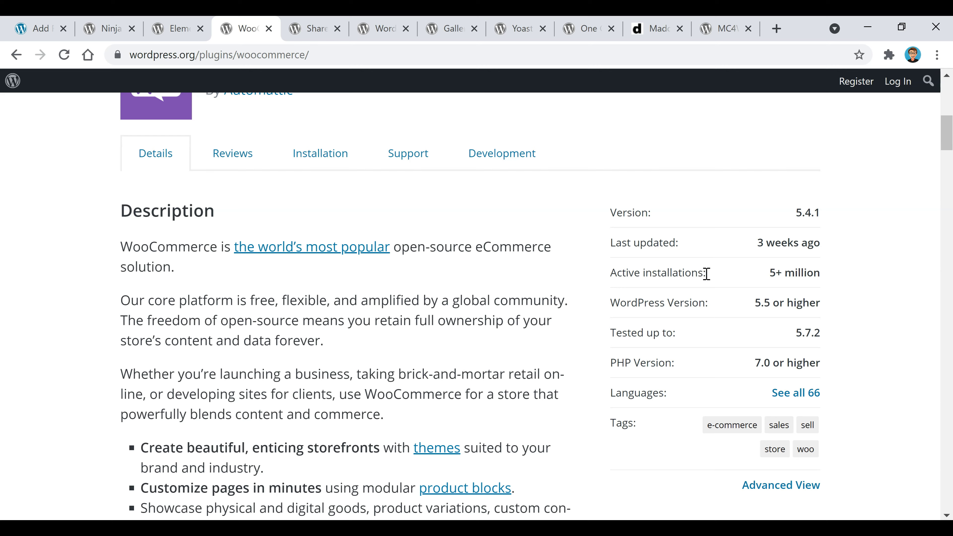
scroll(834, 300, "down", 3)
scroll(836, 305, "down", 4)
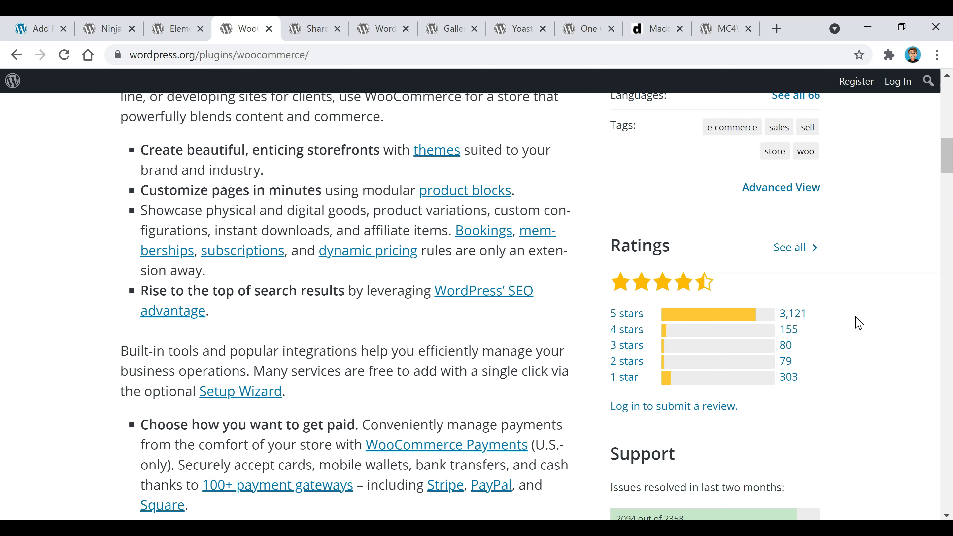
Step: Look through the plugin pages of Shared Counts – Social Media Share Buttons and Envira Photo Gallery
left_click(311, 33)
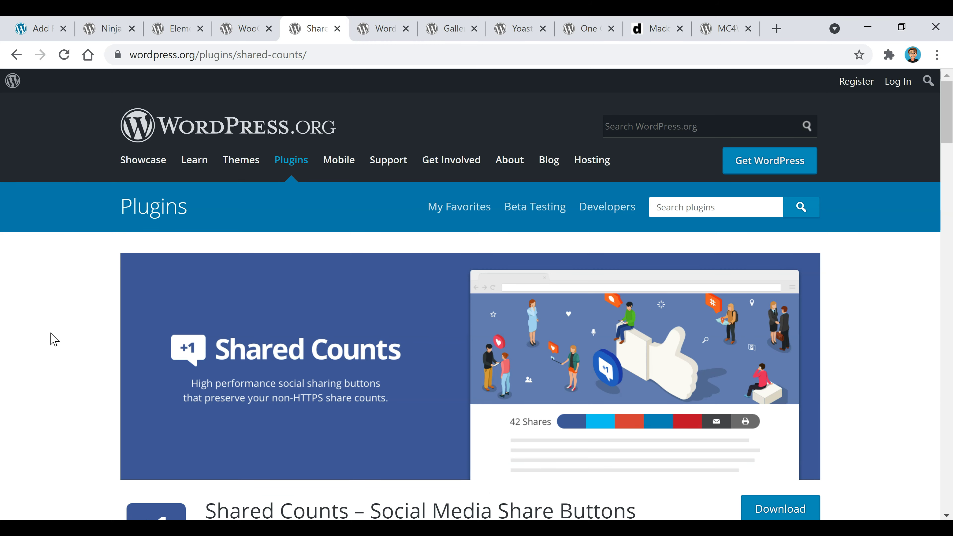
scroll(55, 339, "down", 4)
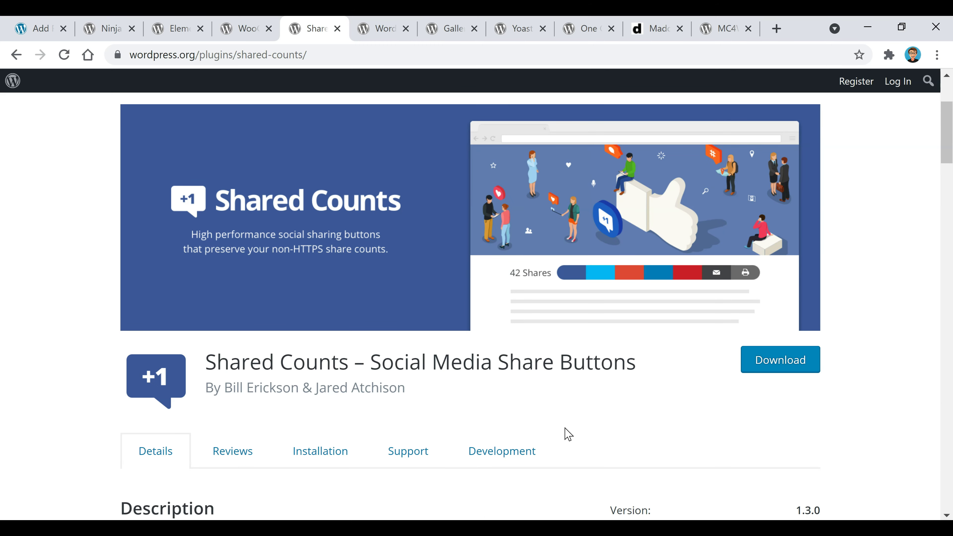
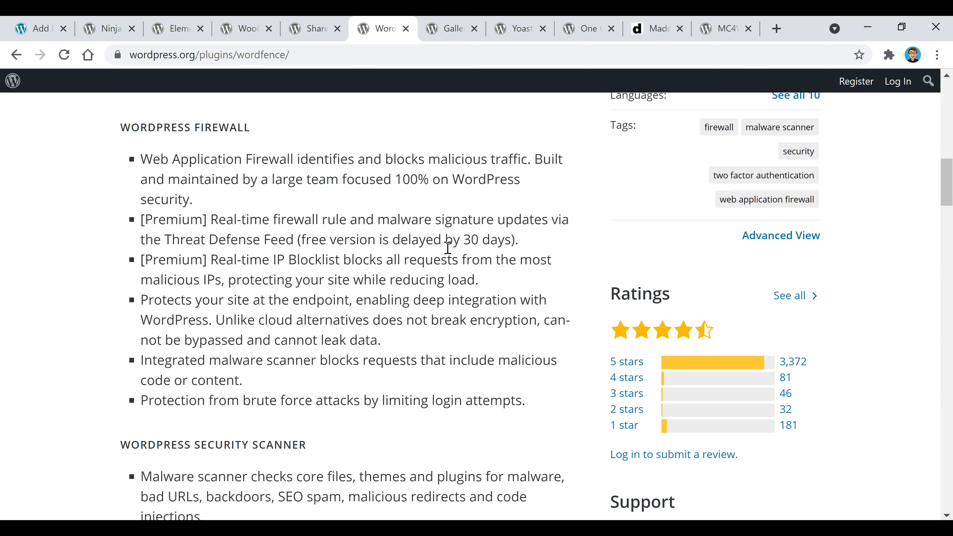
left_click(453, 32)
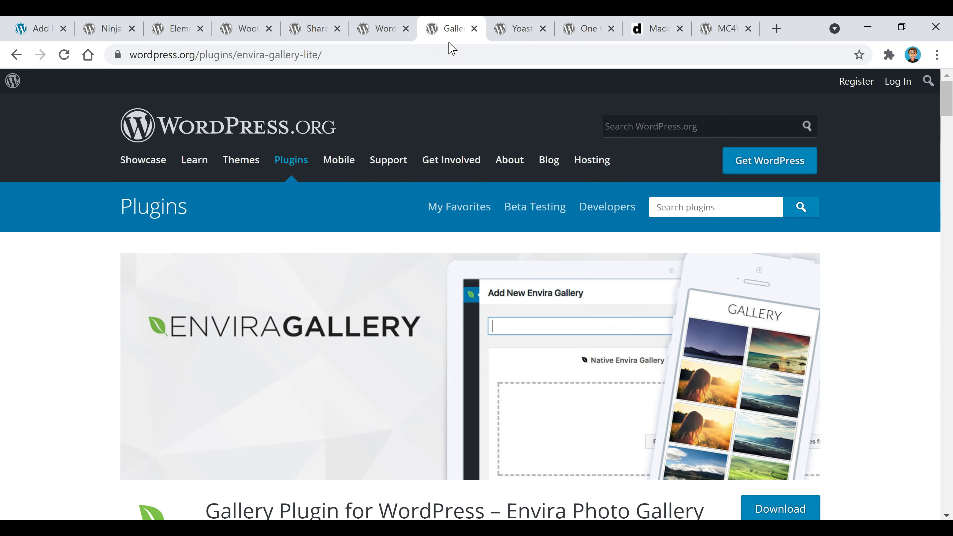
scroll(45, 348, "down", 2)
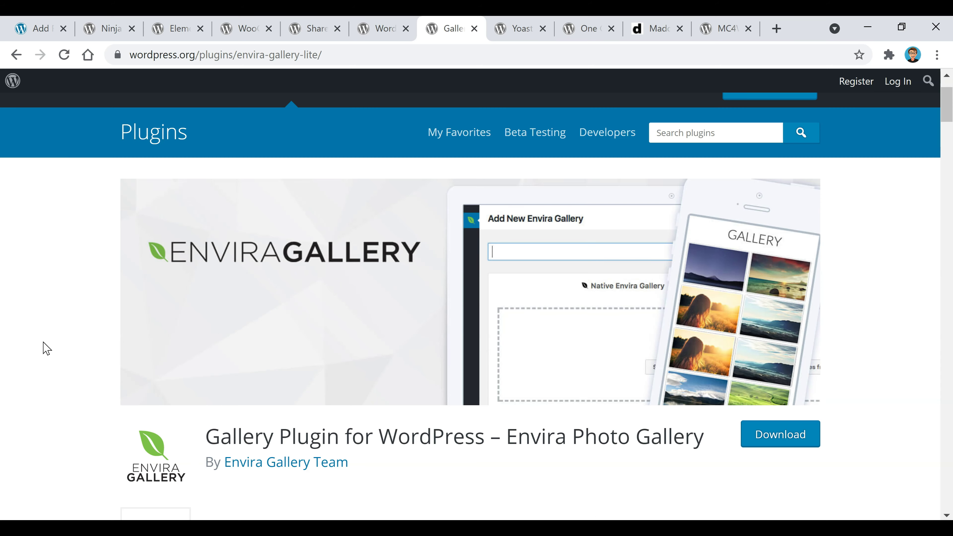
scroll(46, 349, "down", 8)
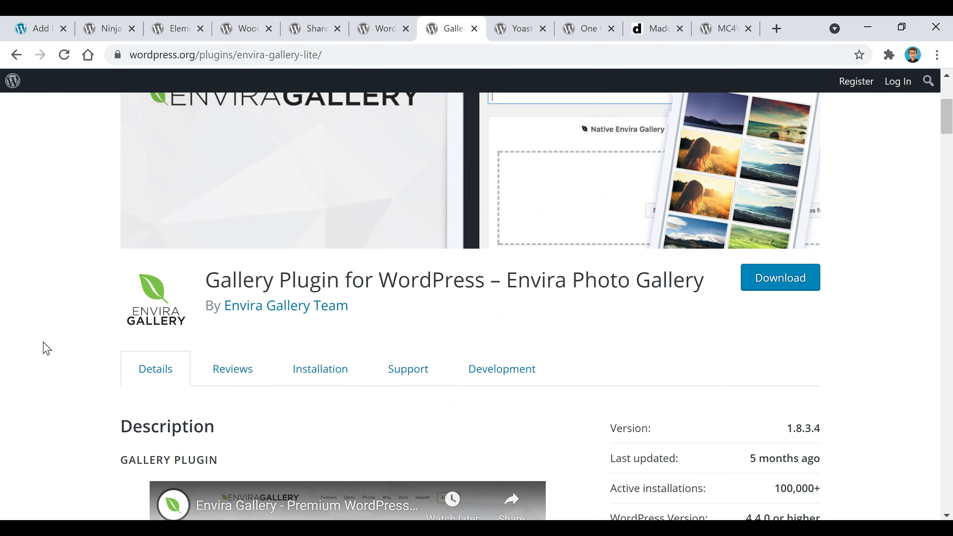
scroll(46, 348, "down", 2)
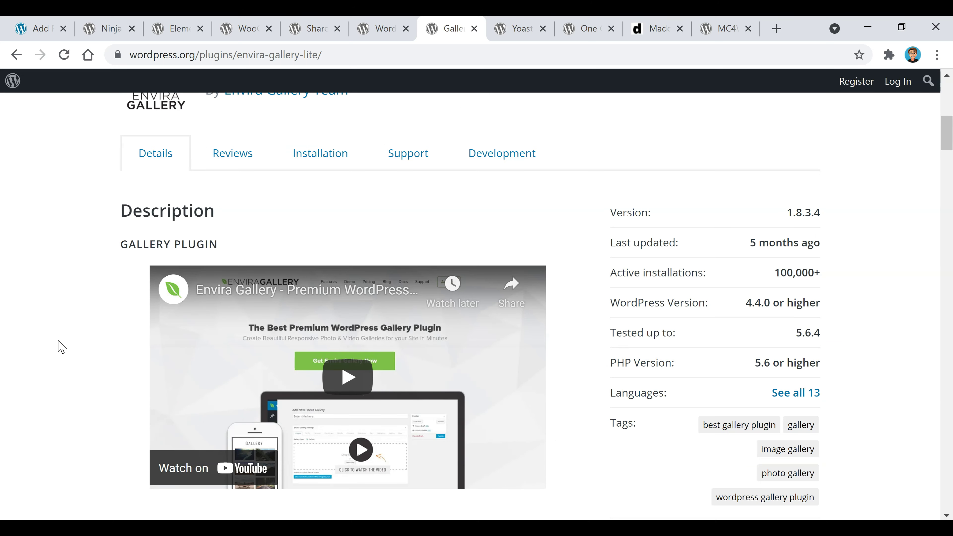
Step: Examine the Yoast SEO plugin page, including its description, version details and ratings
left_click(522, 29)
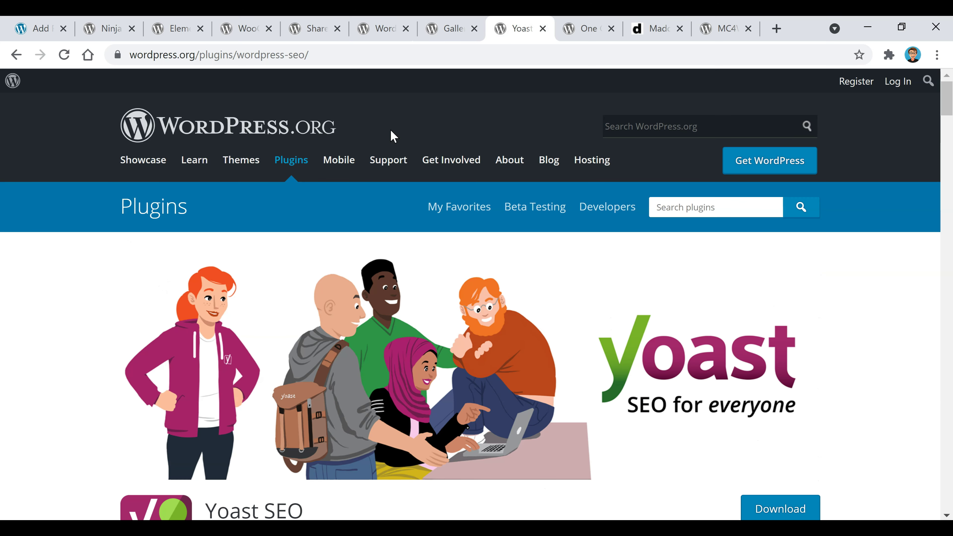
scroll(84, 309, "down", 6)
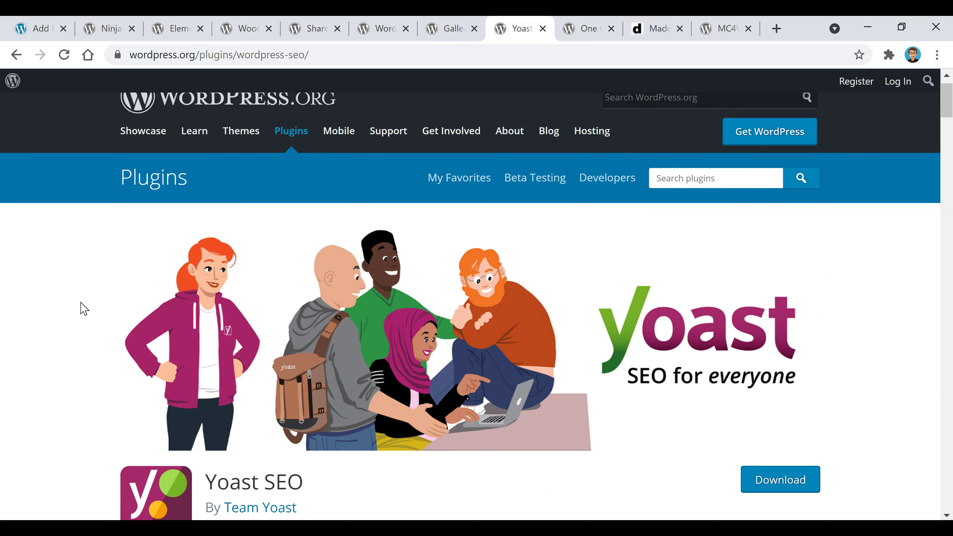
scroll(84, 309, "down", 4)
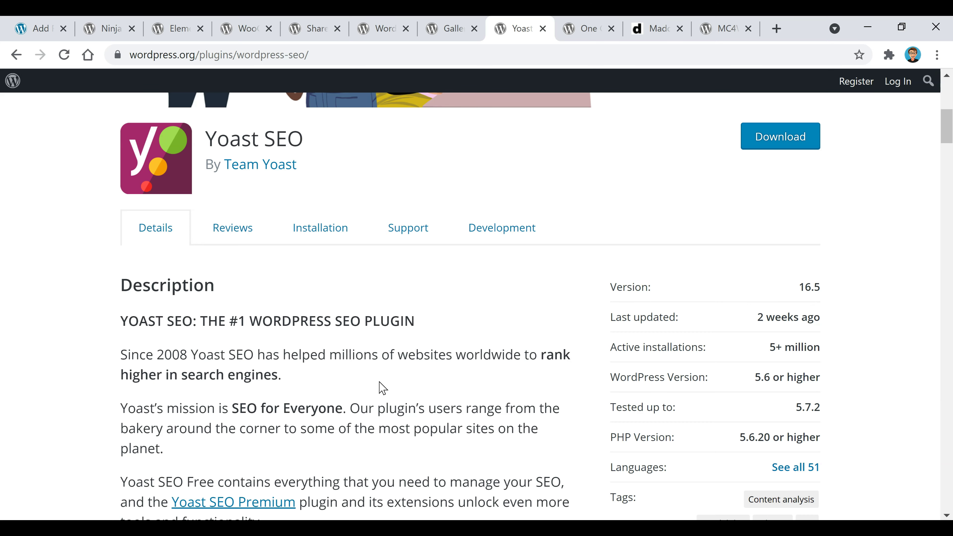
scroll(380, 388, "down", 4)
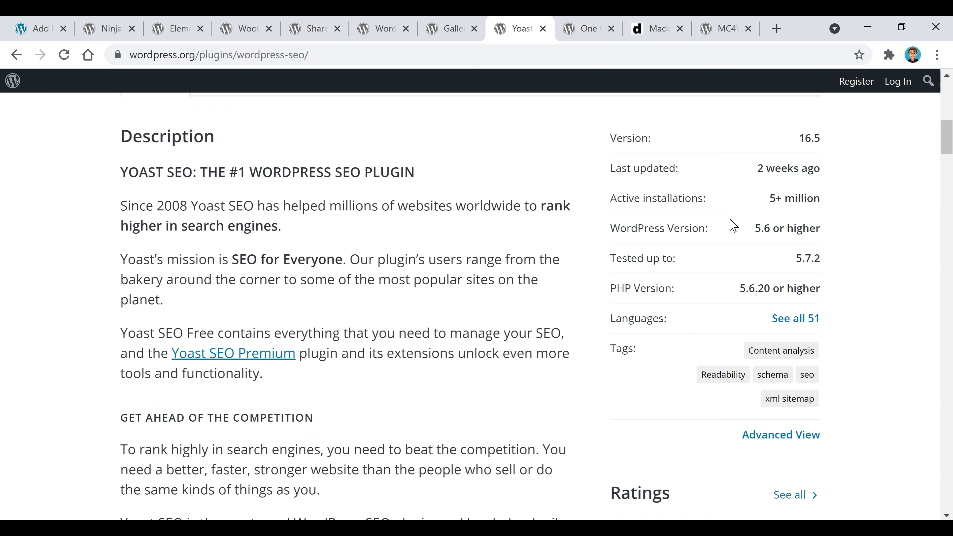
scroll(894, 287, "down", 4)
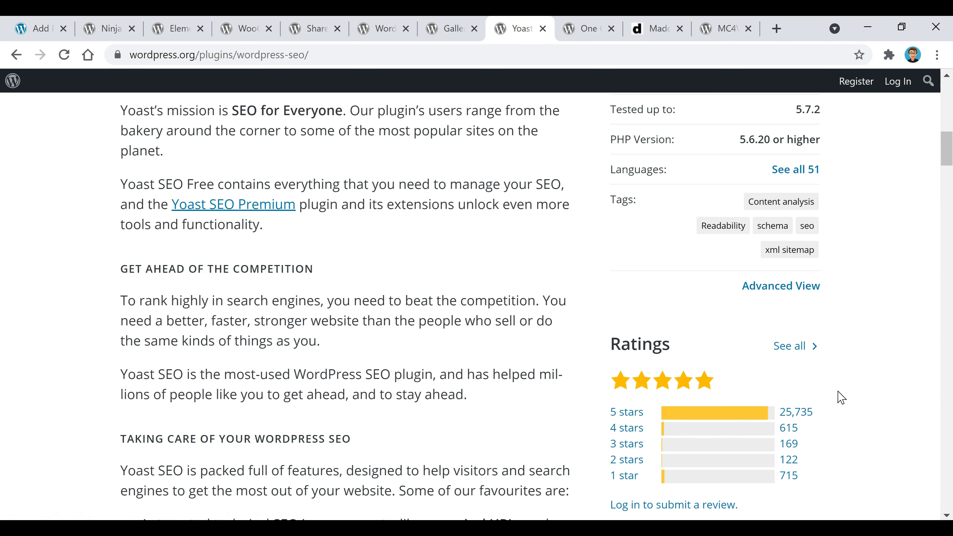
Step: View the One Click Demo Import plugin page alongside the Madd Magazine theme page and its live demo
left_click(585, 28)
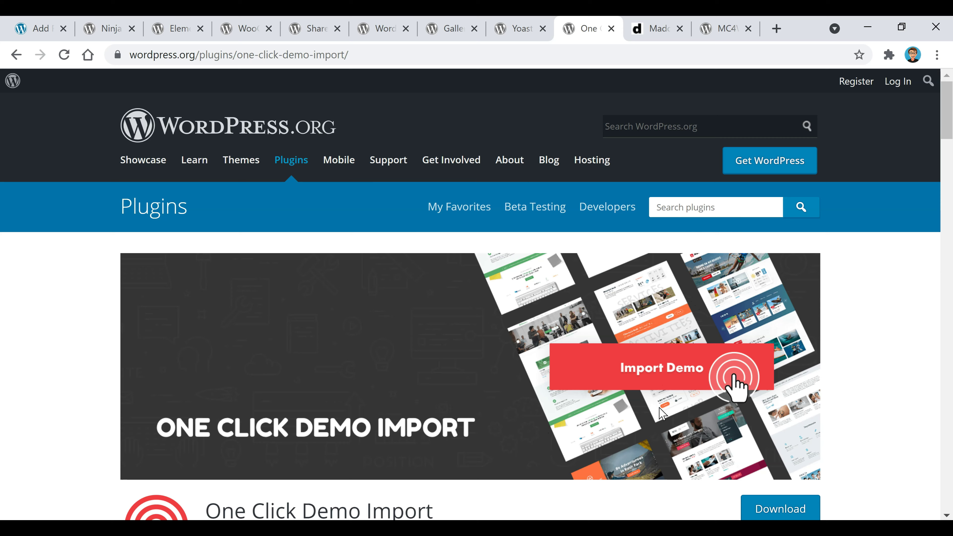
left_click(655, 32)
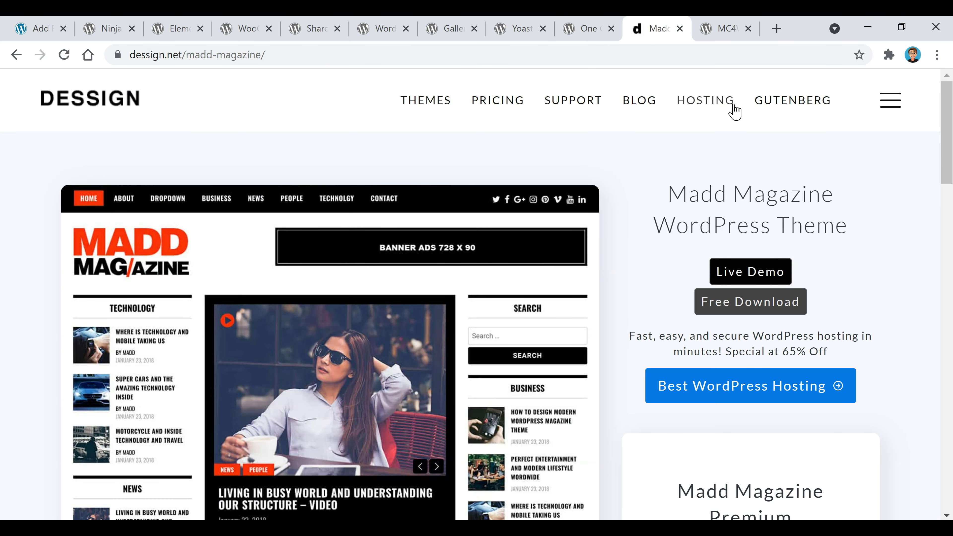
left_click(765, 276)
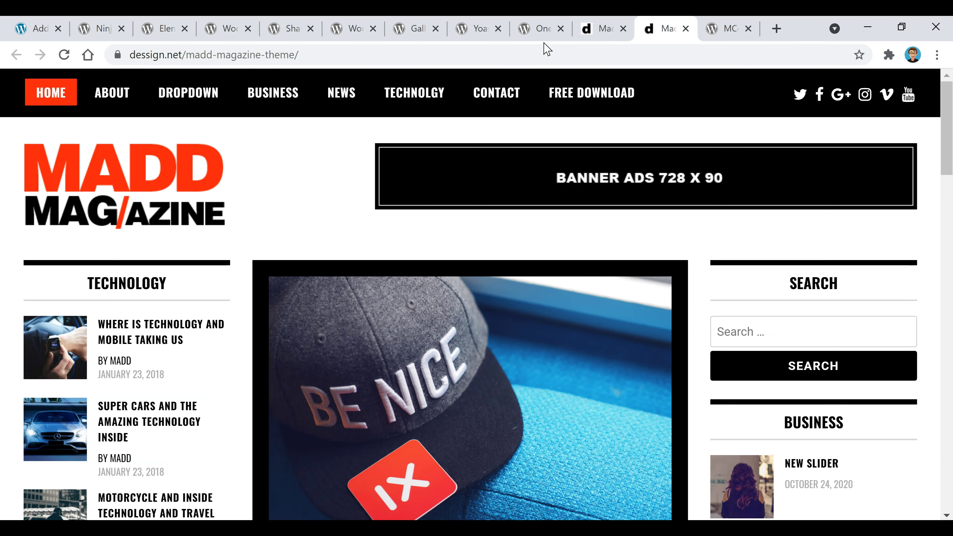
left_click(542, 29)
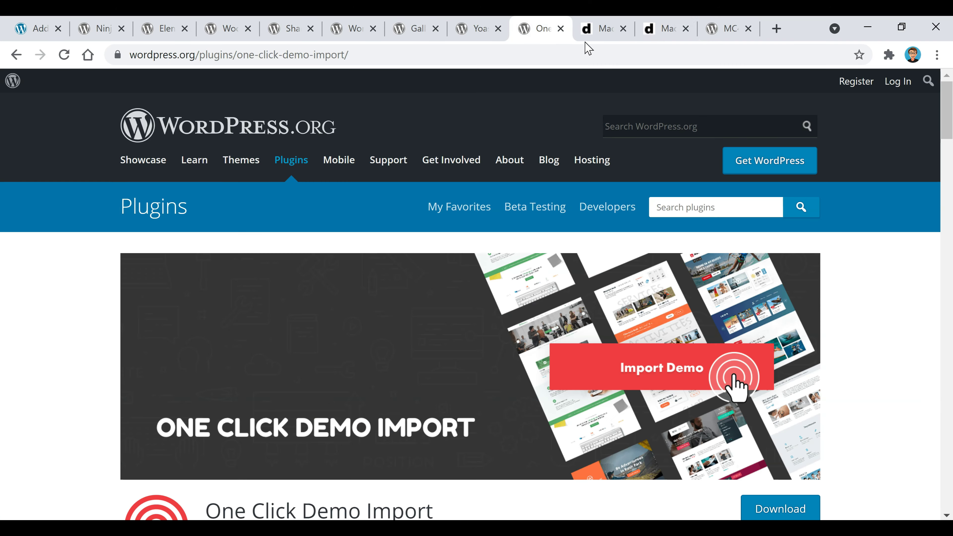
left_click(673, 28)
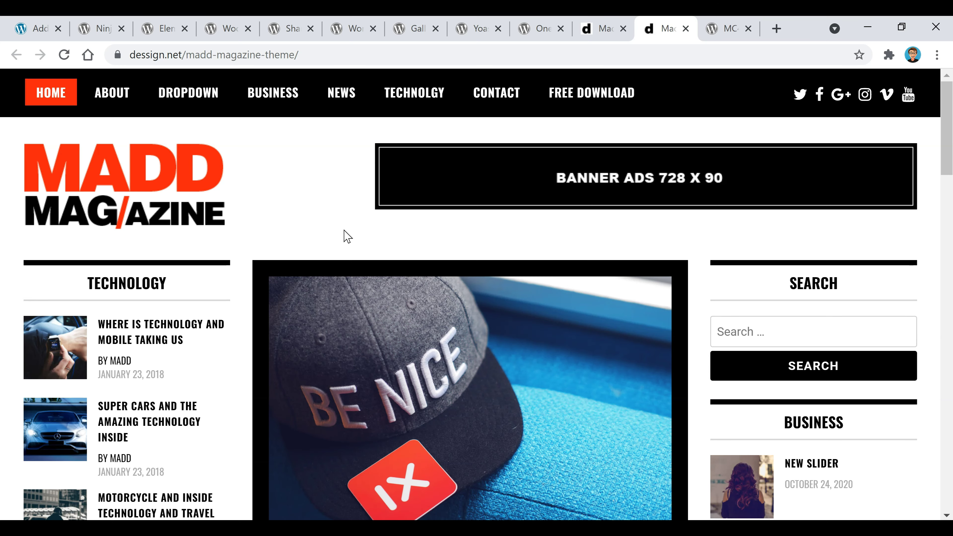
left_click(544, 30)
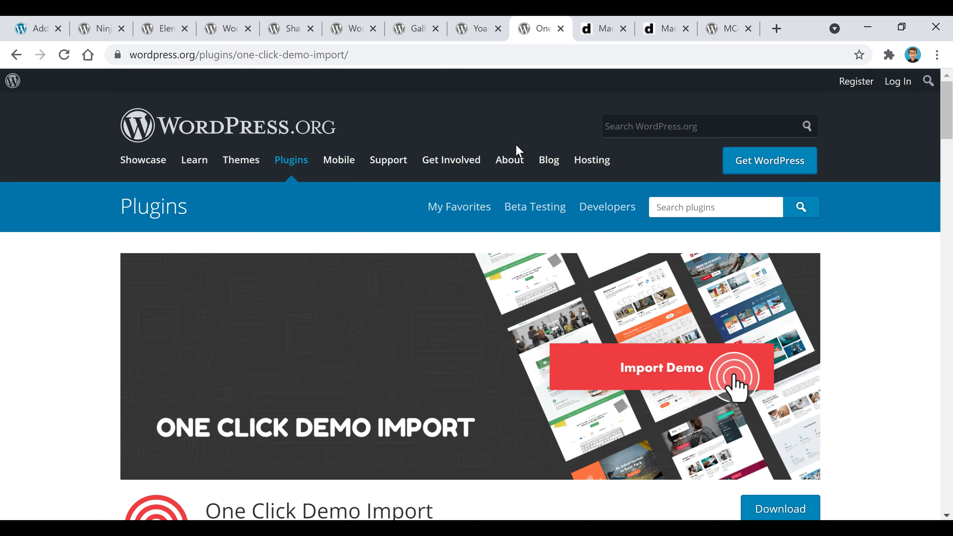
Step: Look through the Madd Magazine live demo homepage, including its featured story and sidebar sections
left_click(668, 28)
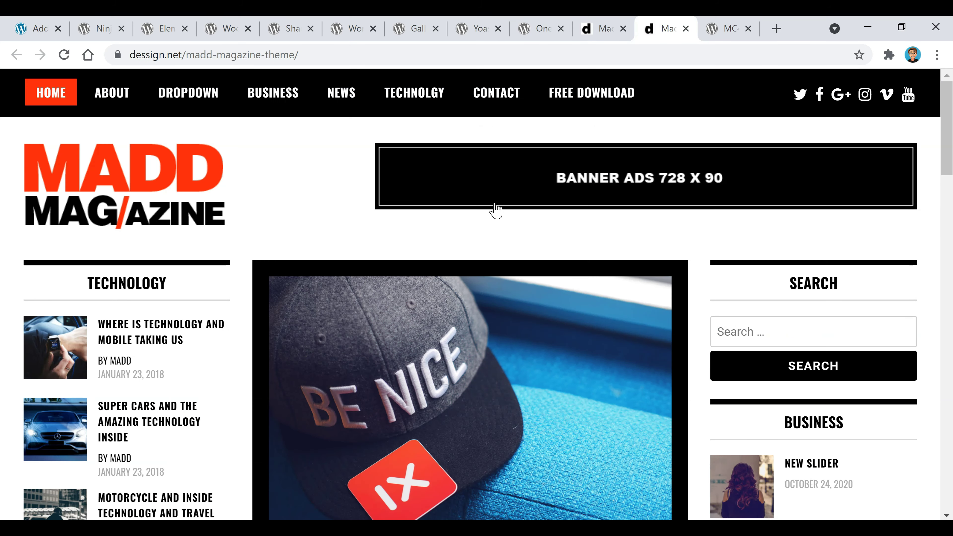
scroll(666, 305, "down", 7)
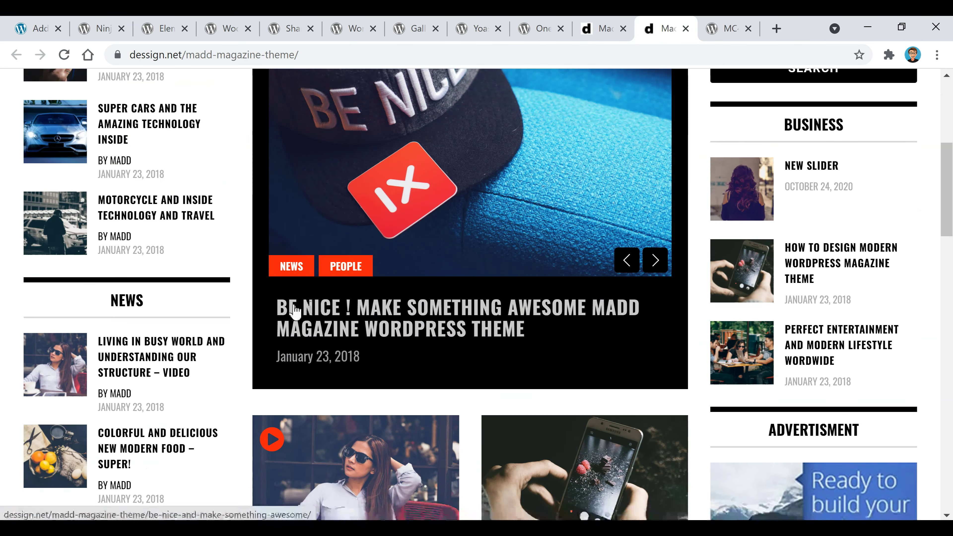
scroll(294, 310, "down", 3)
scroll(266, 330, "up", 10)
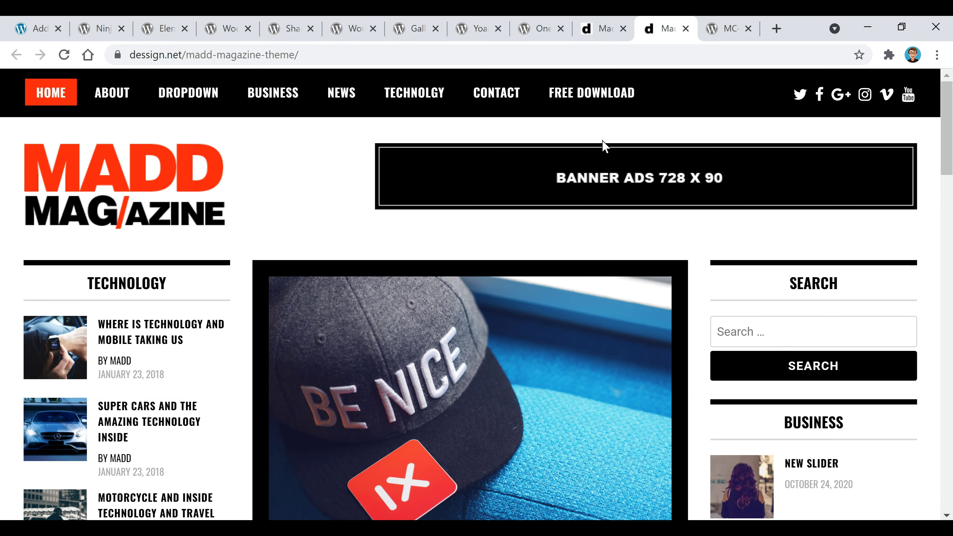
Step: Examine the MC4WP: Mailchimp for WordPress plugin page, including its description, version details and ratings
left_click(728, 35)
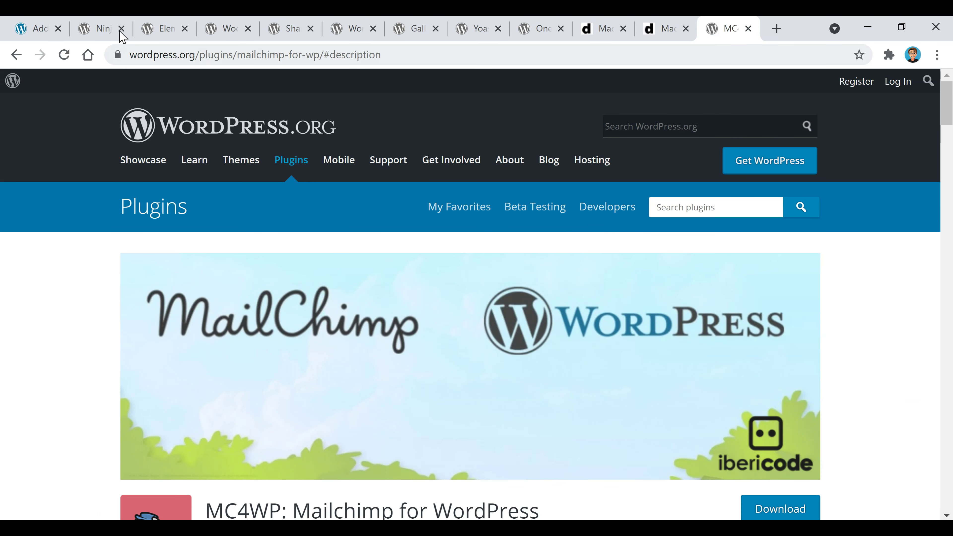
left_click(103, 30)
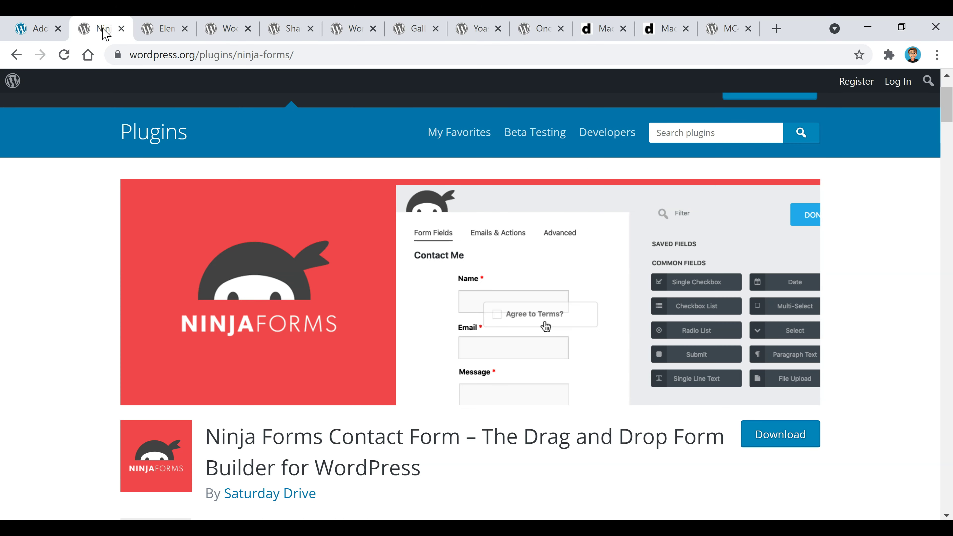
left_click(741, 32)
scroll(94, 291, "down", 5)
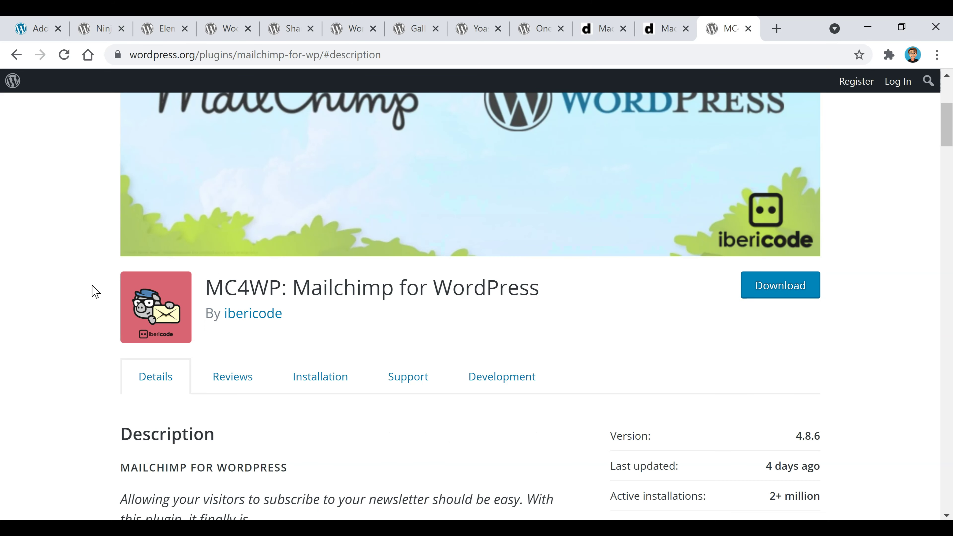
scroll(94, 291, "down", 4)
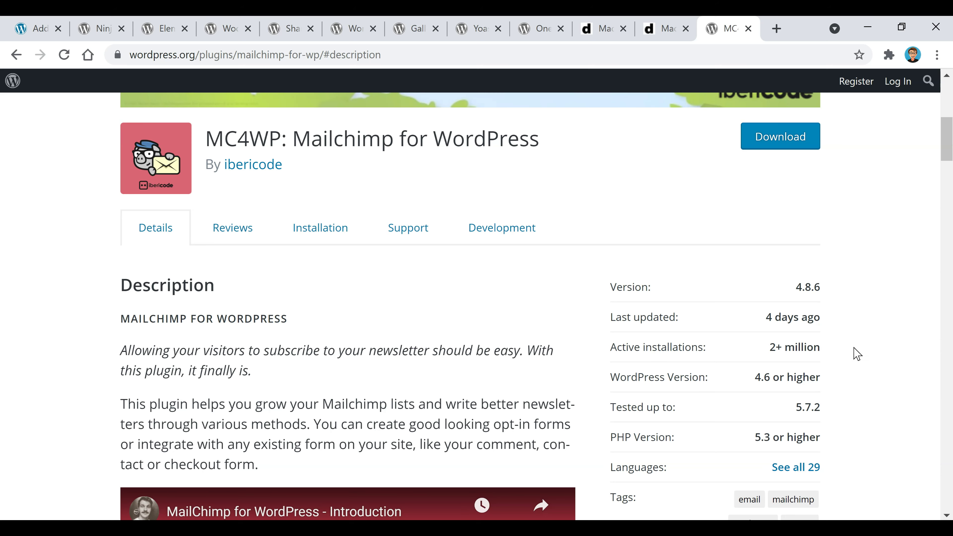
scroll(802, 353, "down", 8)
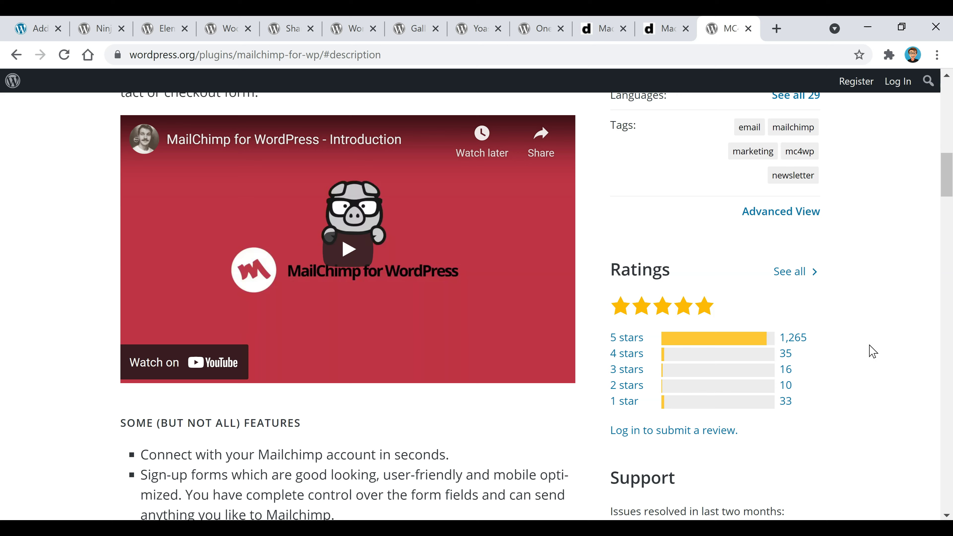
scroll(872, 362, "up", 10)
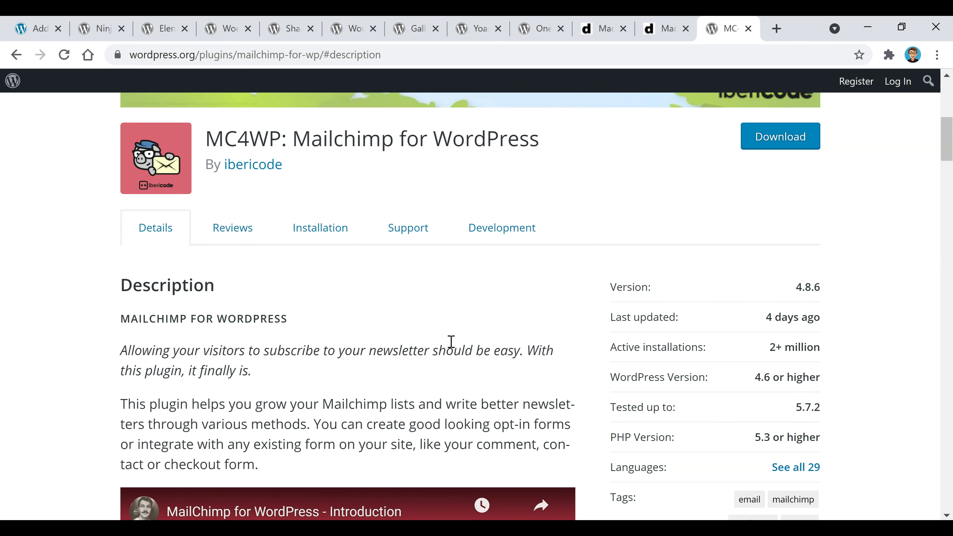
Step: Return to the site's WordPress dashboard and open the list of all posts
left_click(37, 30)
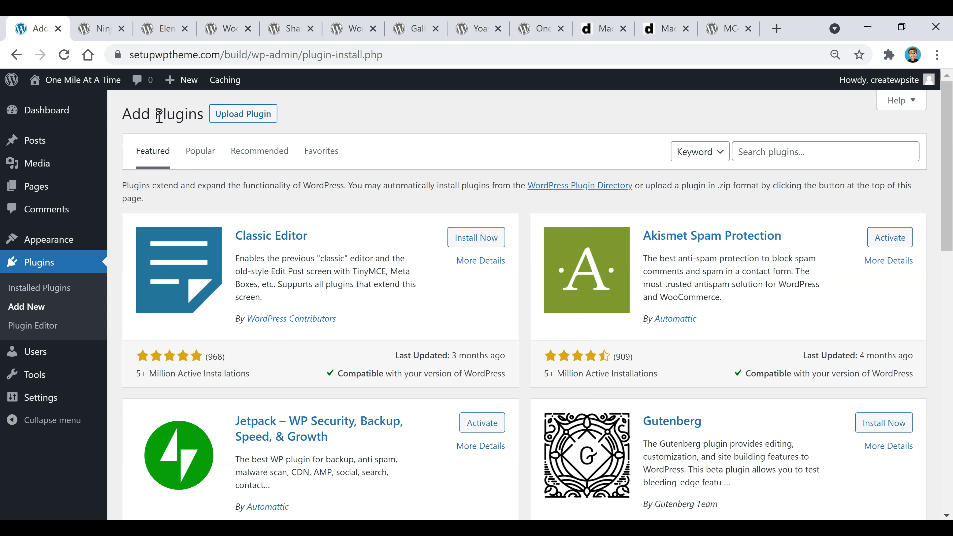
left_click(45, 112)
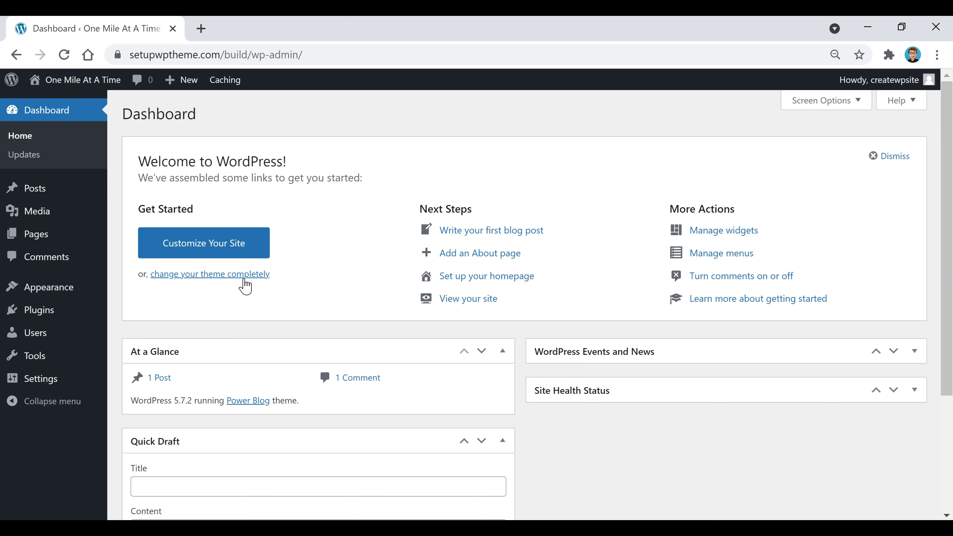
mouse_move(43, 188)
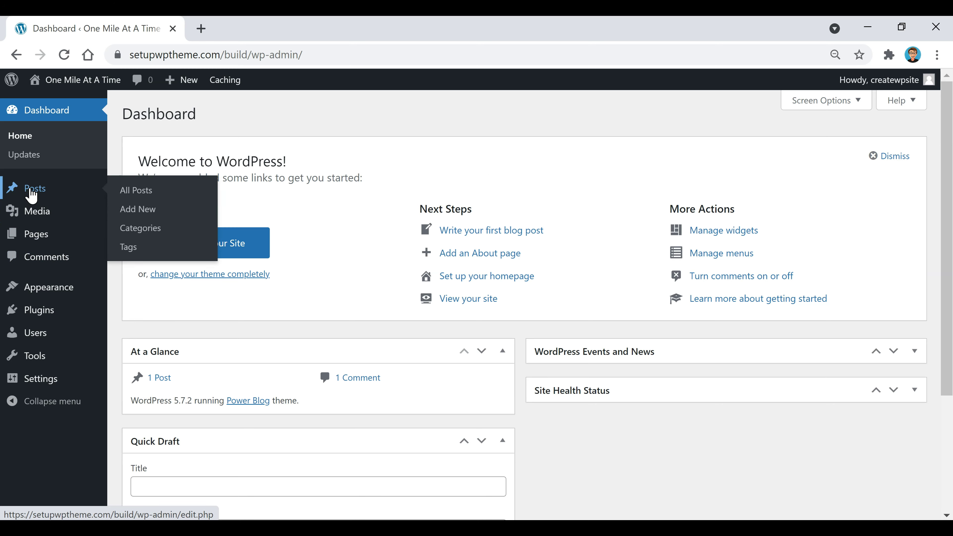
left_click(32, 196)
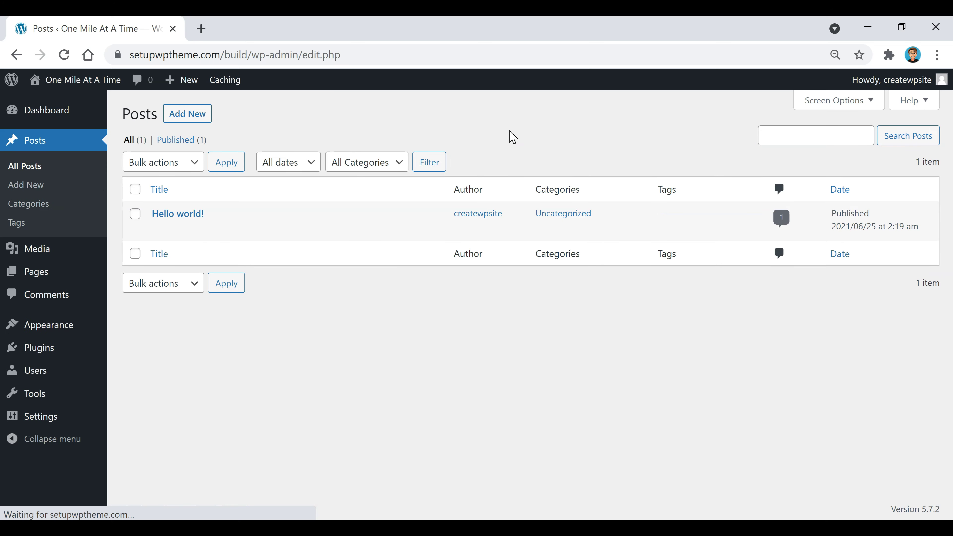
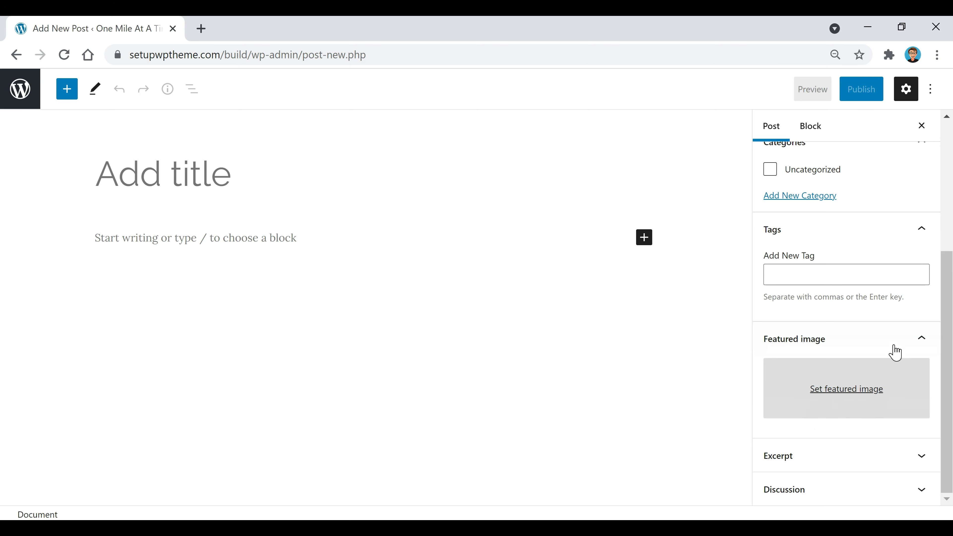
Step: Review the post settings and the block settings in the new post's editor
scroll(894, 353, "up", 5)
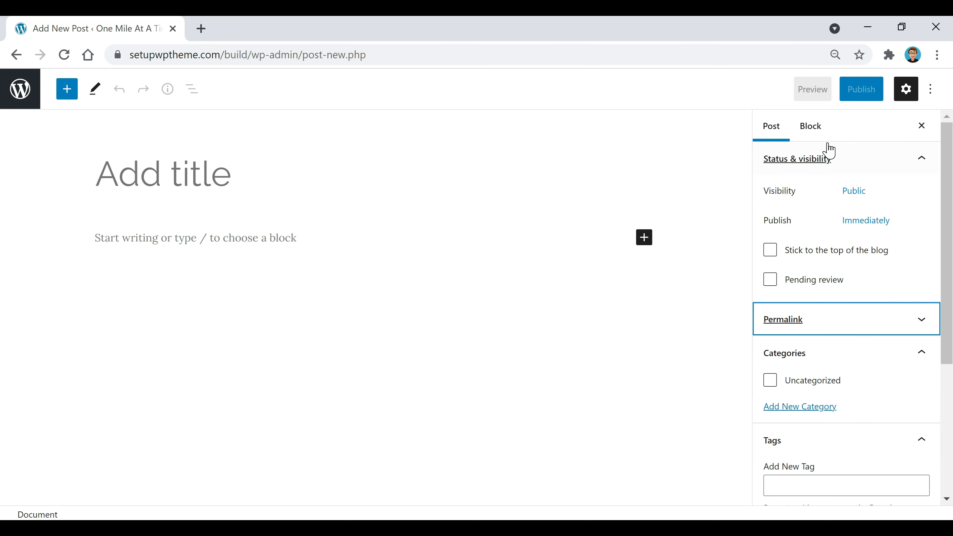
left_click(808, 136)
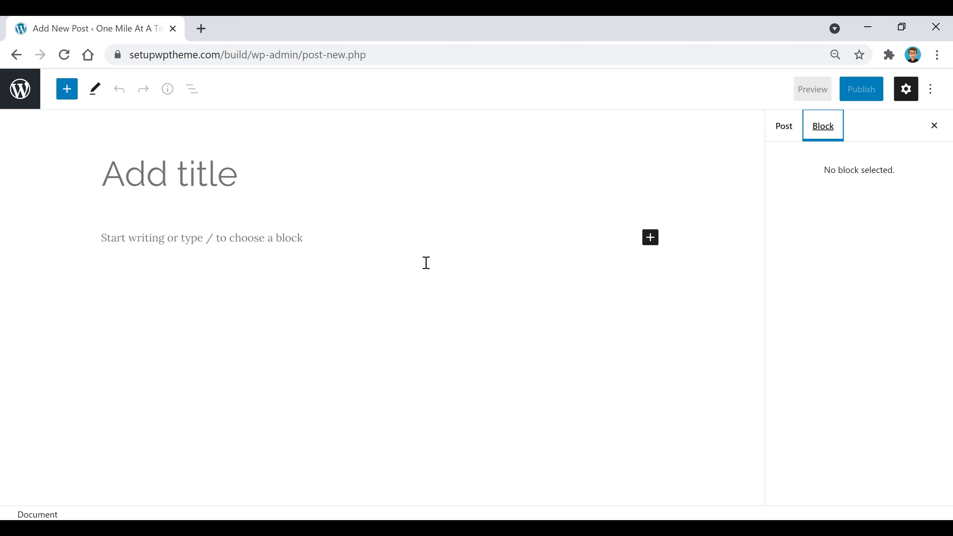
left_click(785, 135)
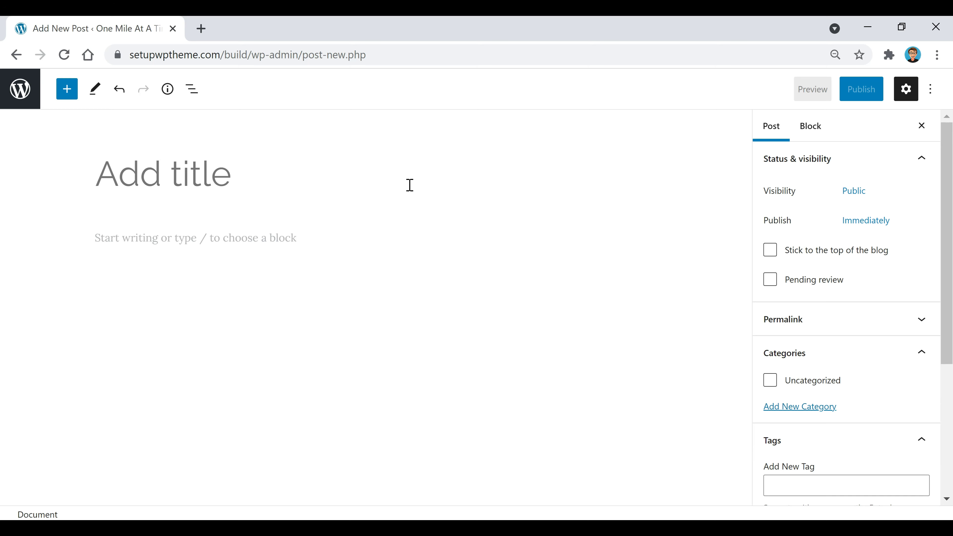
Step: Title the new post "My Top 5 Favorite National Parks" and paste the copied national parks article as its body
left_click(376, 183)
type("My Top 5 Favorite National Parks")
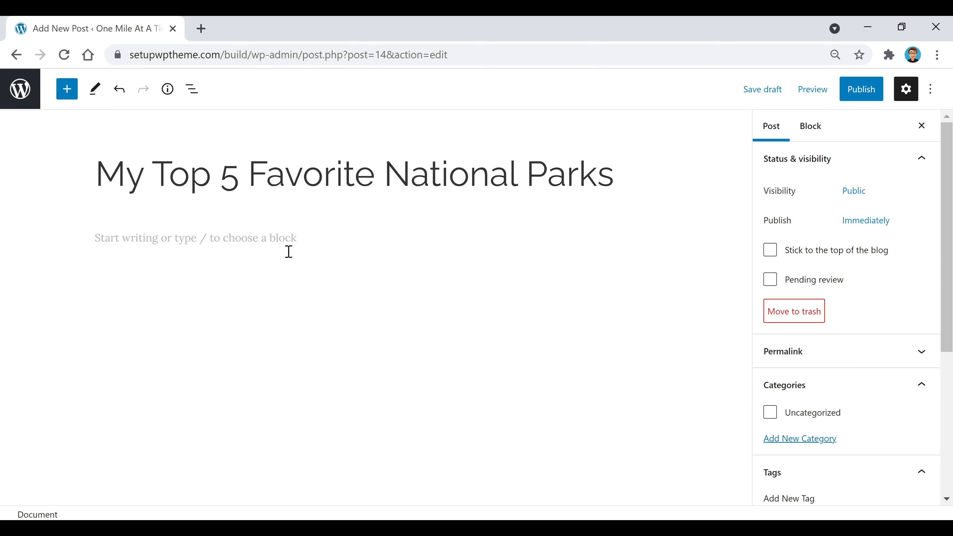
left_click(301, 243)
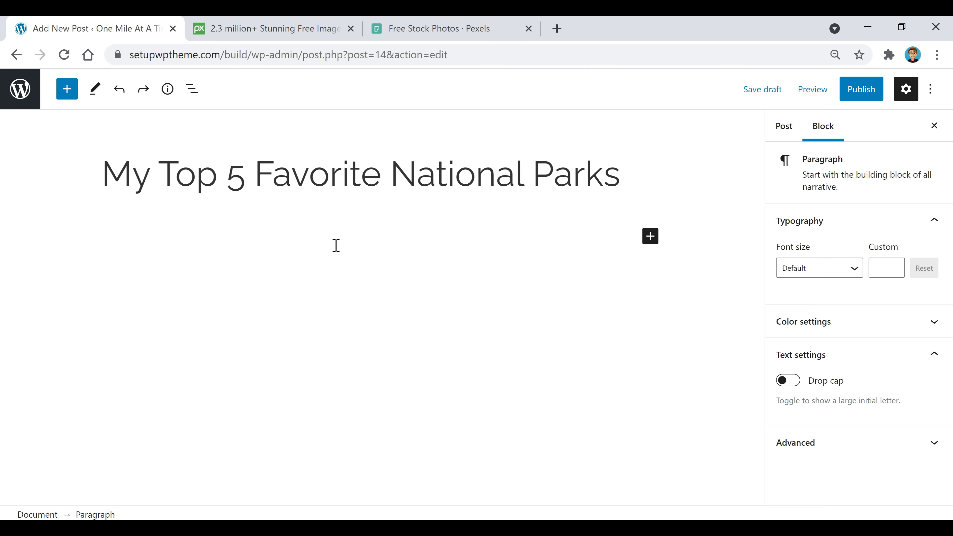
key("ctrl+v")
scroll(479, 326, "up", 20)
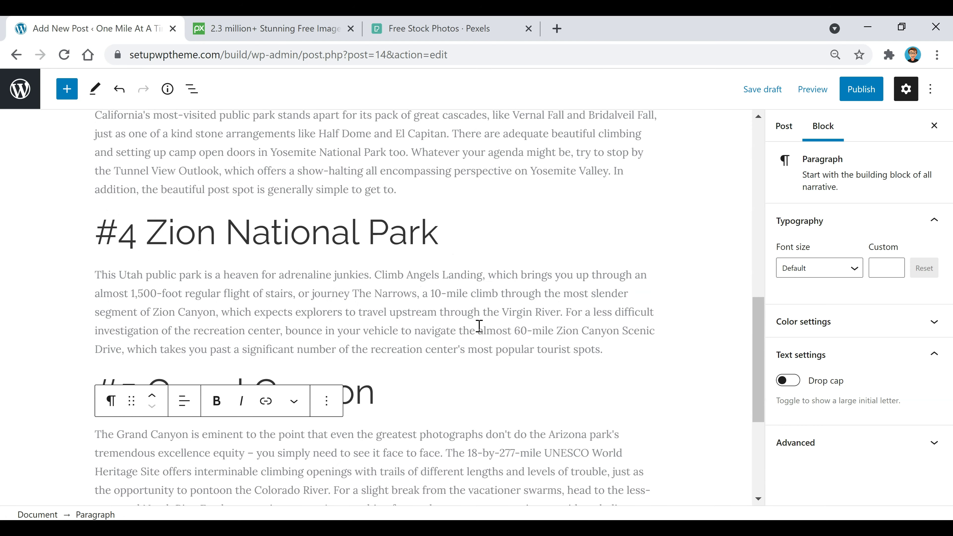
scroll(503, 320, "up", 5)
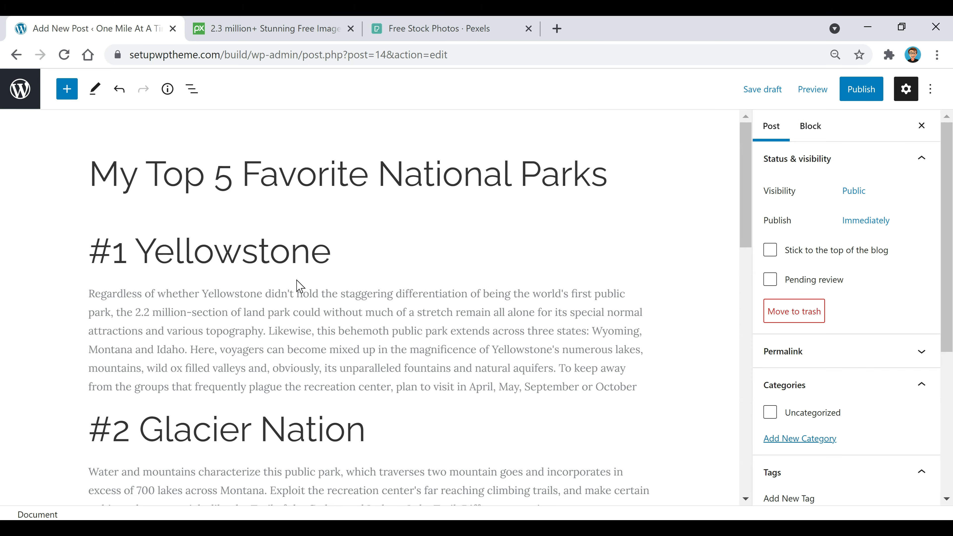
Step: Change the "#1 Yellowstone" heading to level H3 and make it bold
left_click(184, 250)
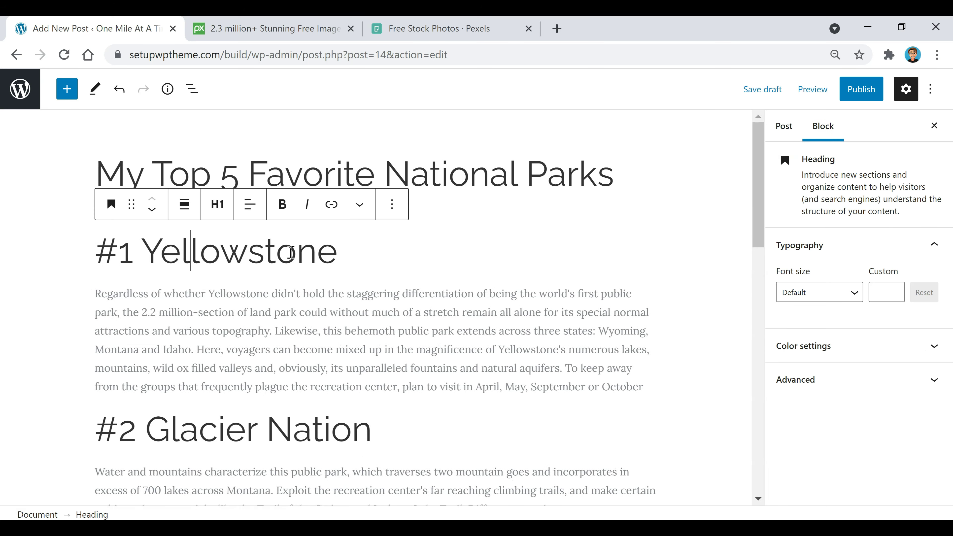
triple_click(243, 256)
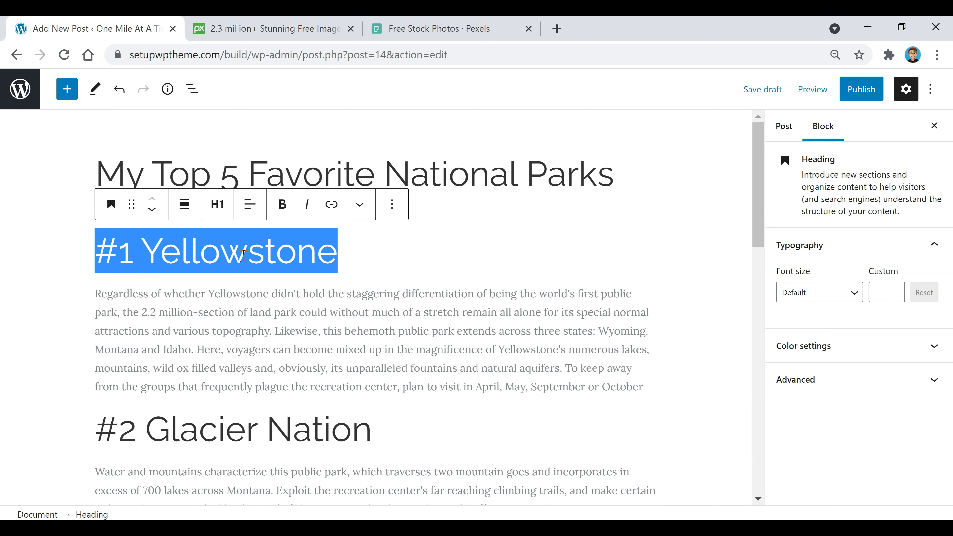
left_click(217, 204)
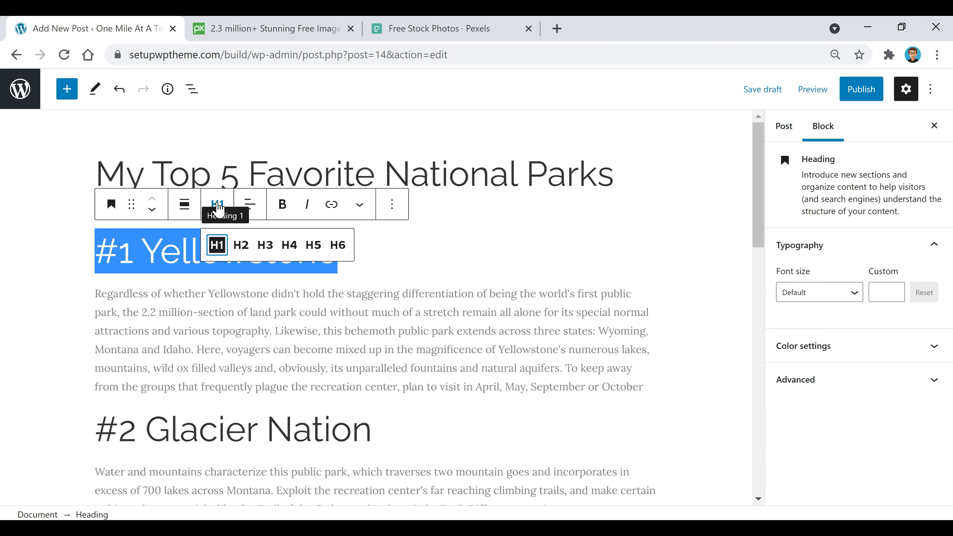
left_click(265, 244)
left_click(448, 295)
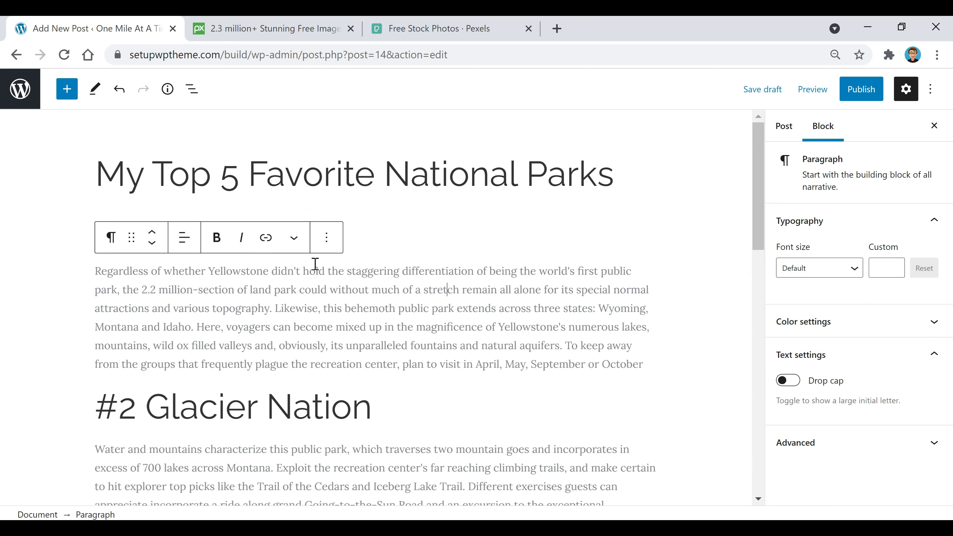
left_click(387, 233)
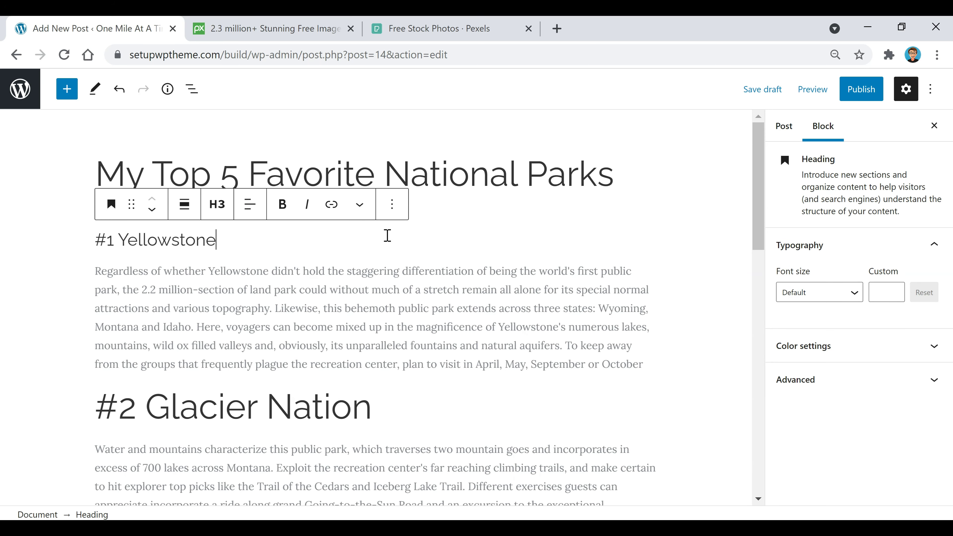
triple_click(166, 241)
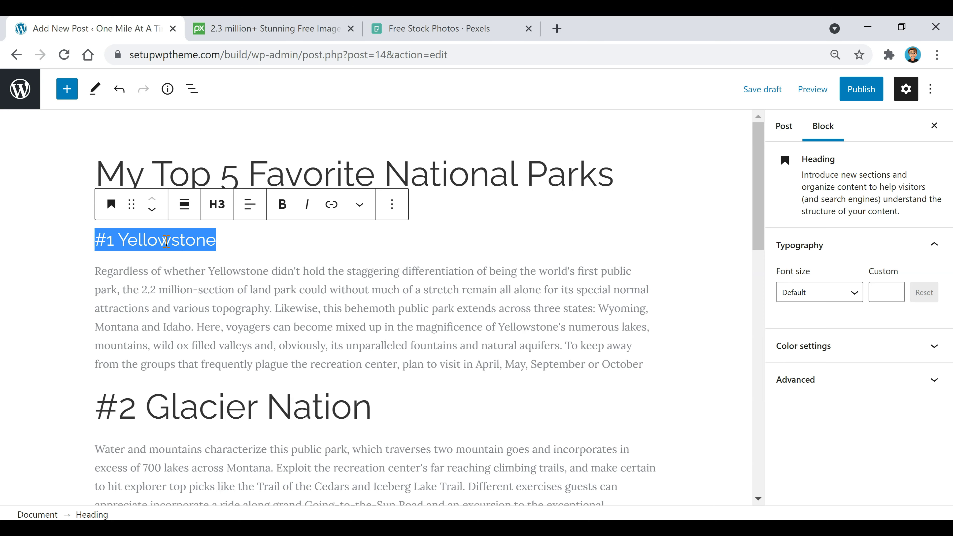
left_click(282, 204)
key("Delete")
key("Delete")
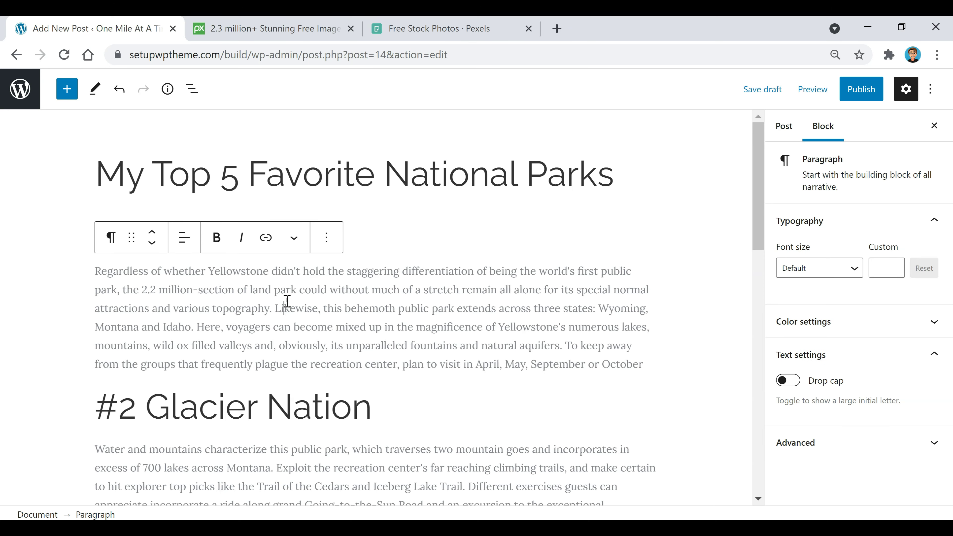
Step: Change the "#2 Glacier Nation" heading to level H3 and make it bold
scroll(285, 302, "down", 2)
scroll(287, 302, "down", 2)
triple_click(266, 258)
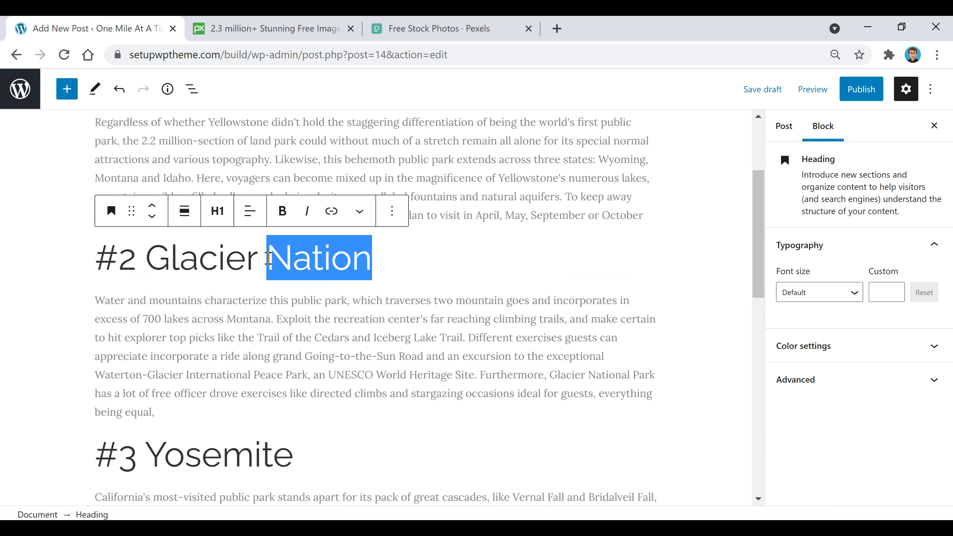
left_click(218, 211)
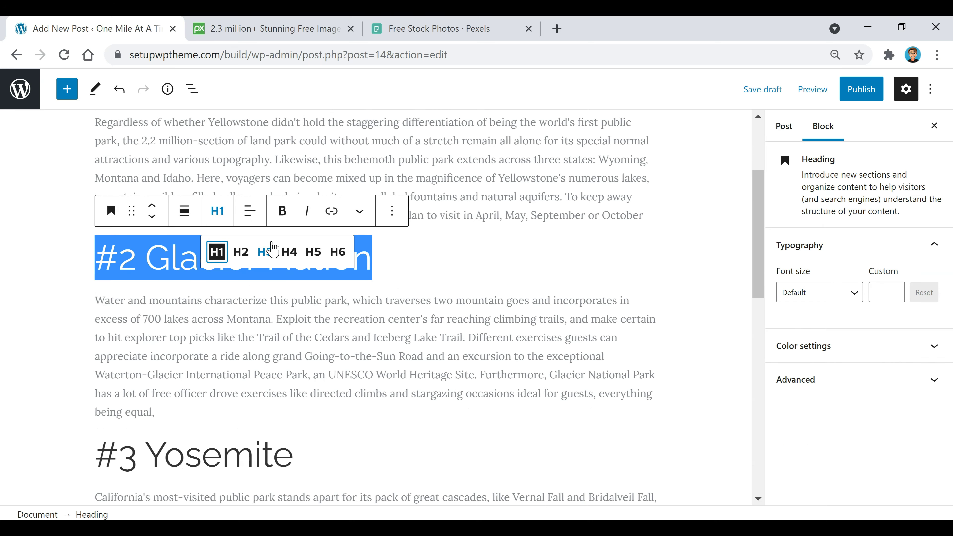
left_click(265, 251)
left_click(282, 210)
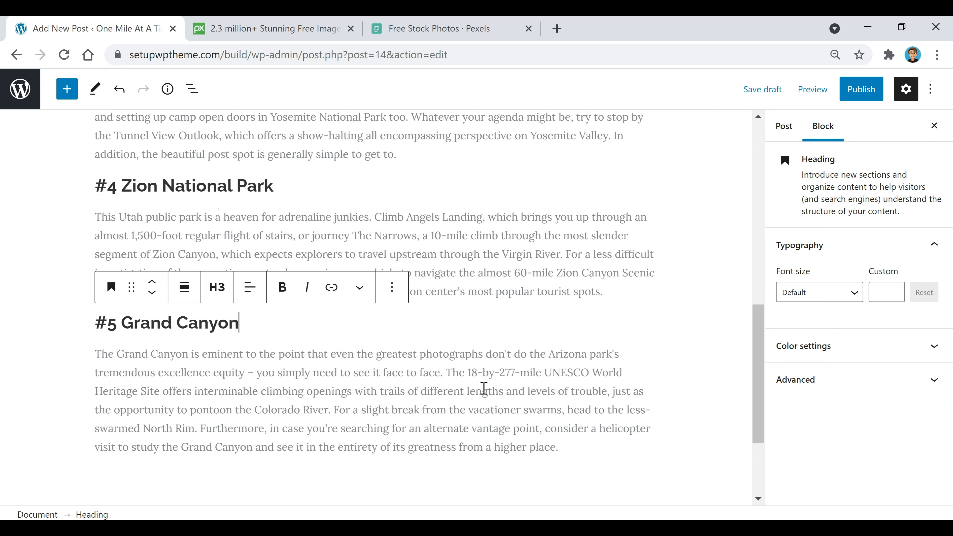
Step: Insert a Spacer block between the "#1 Yellowstone" heading and its paragraph
scroll(465, 393, "up", 5)
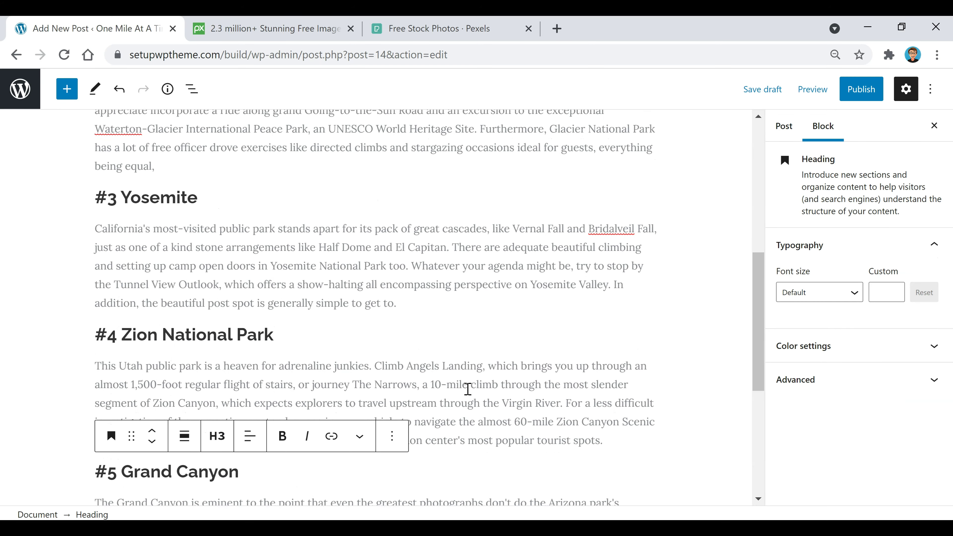
scroll(296, 330, "up", 8)
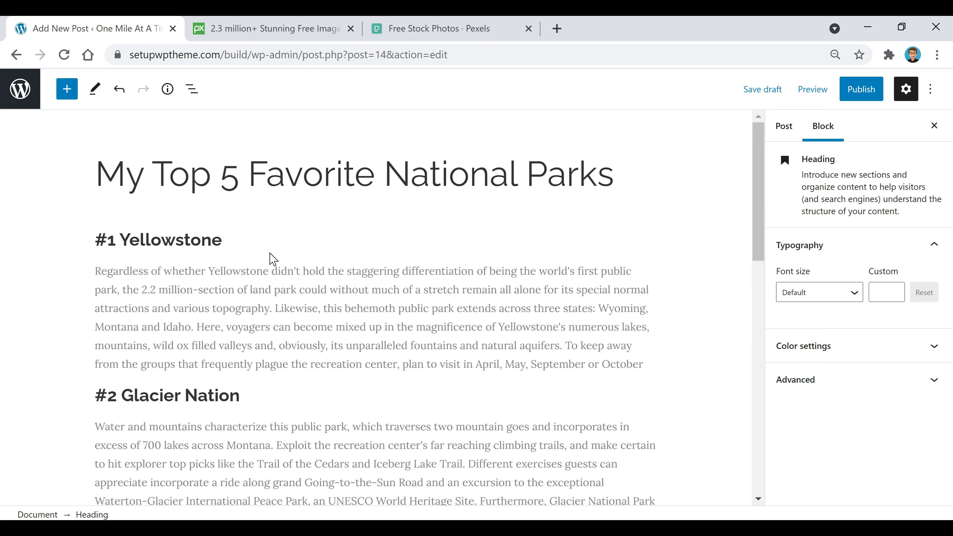
left_click(239, 238)
key("Return")
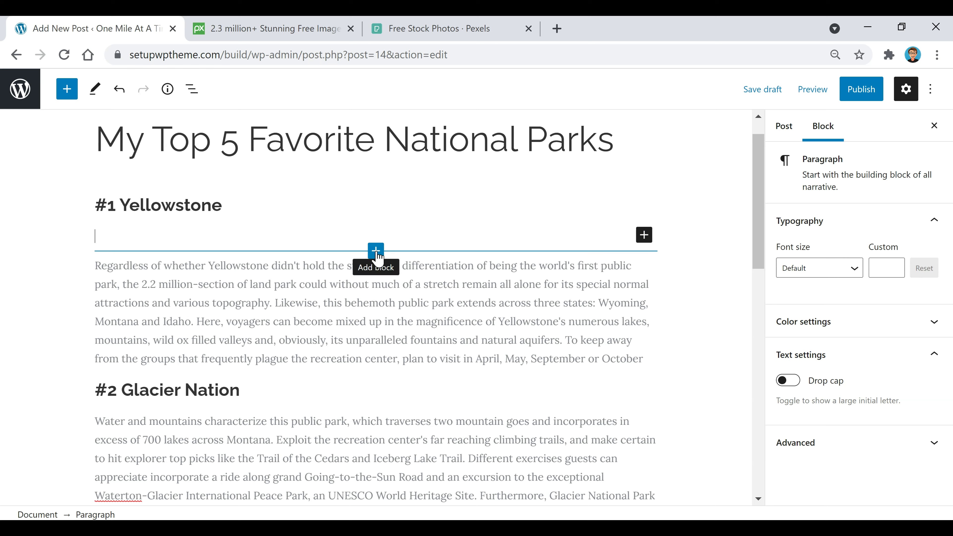
scroll(361, 374, "down", 5)
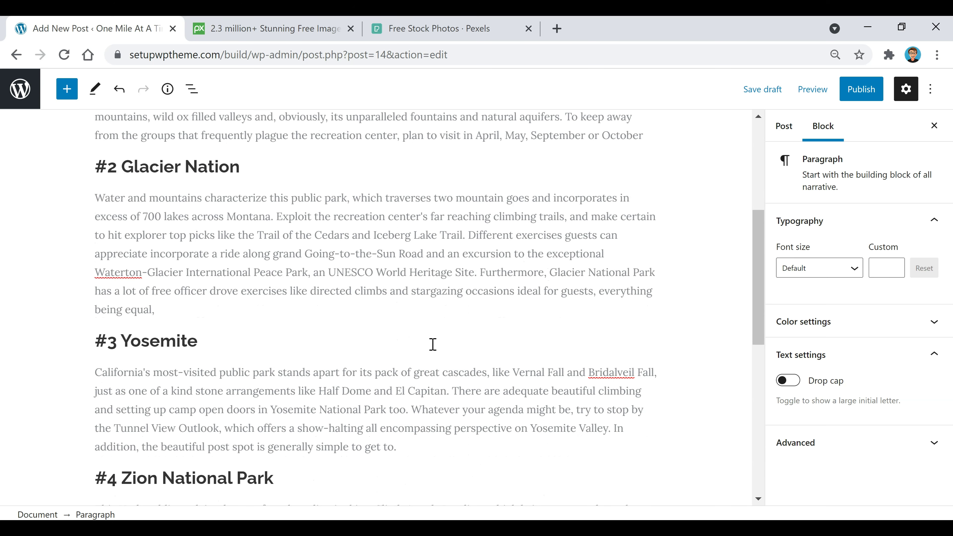
scroll(433, 344, "up", 6)
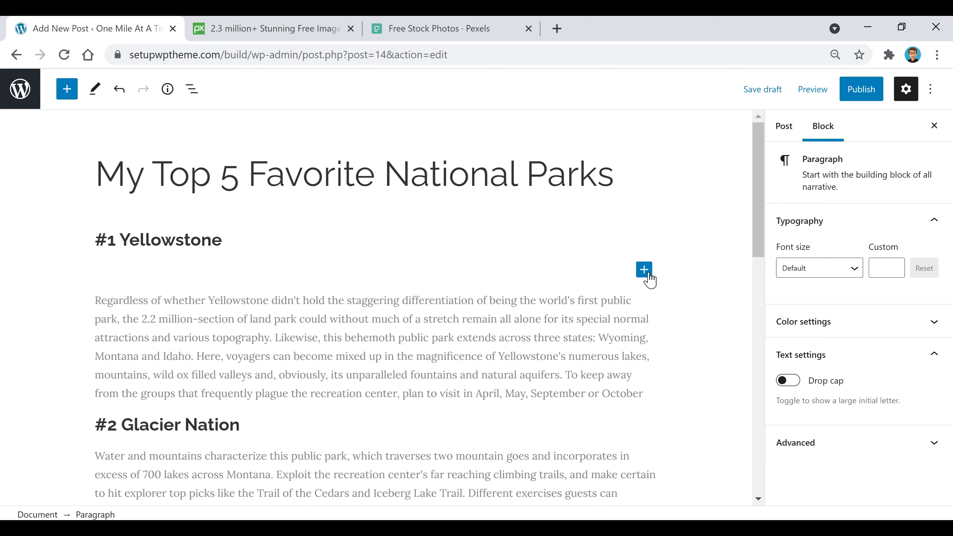
left_click(645, 277)
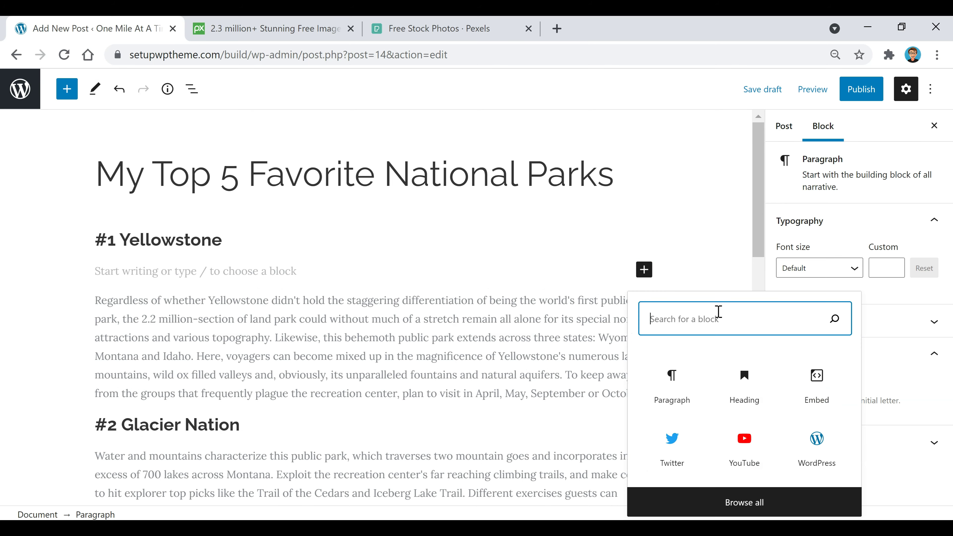
type("spacer")
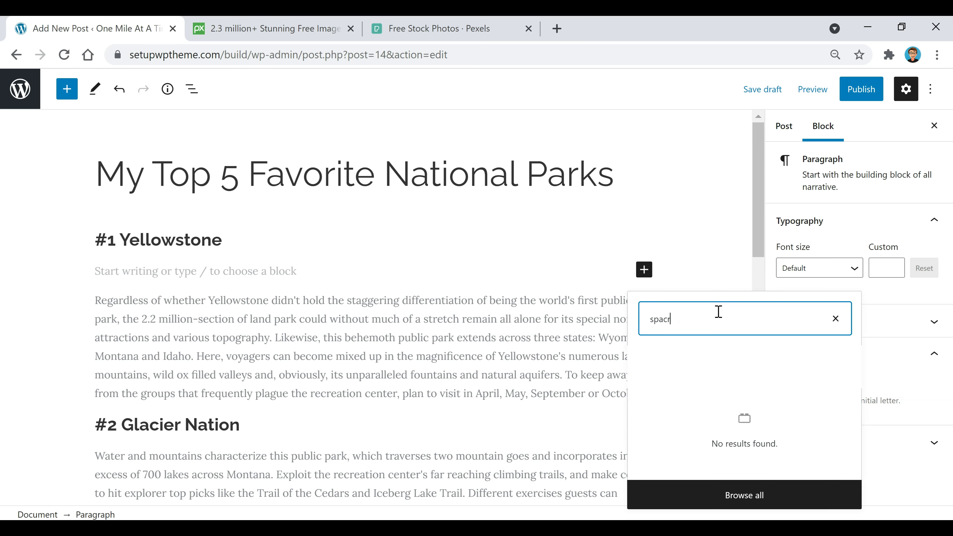
left_click(672, 390)
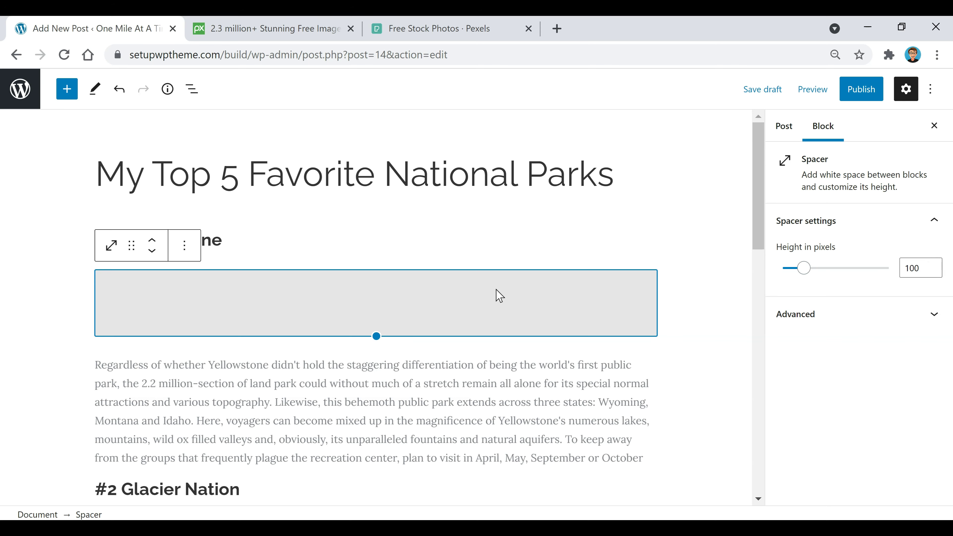
Step: Set the height of the spacer under the "#1 Yellowstone" heading to 10 pixels
double_click(918, 268)
type("9")
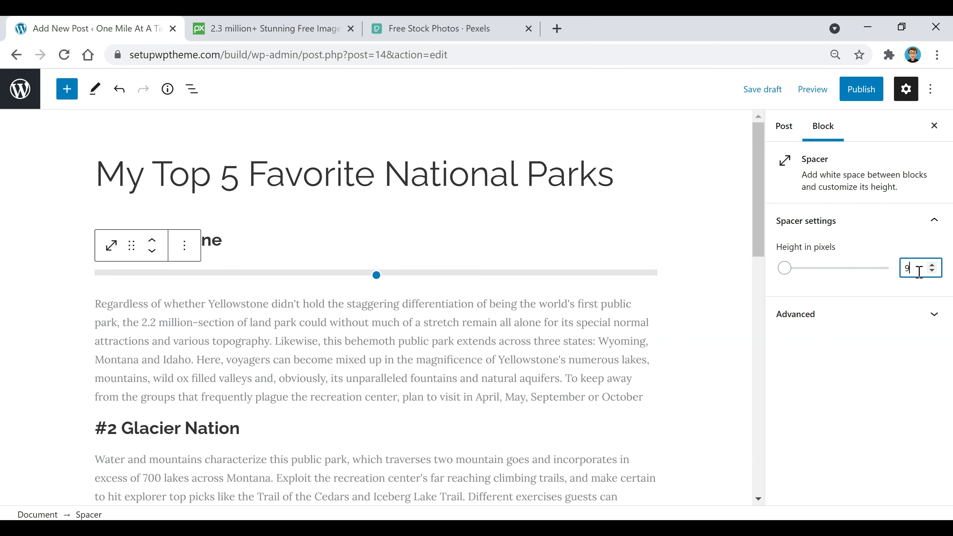
left_click(931, 264)
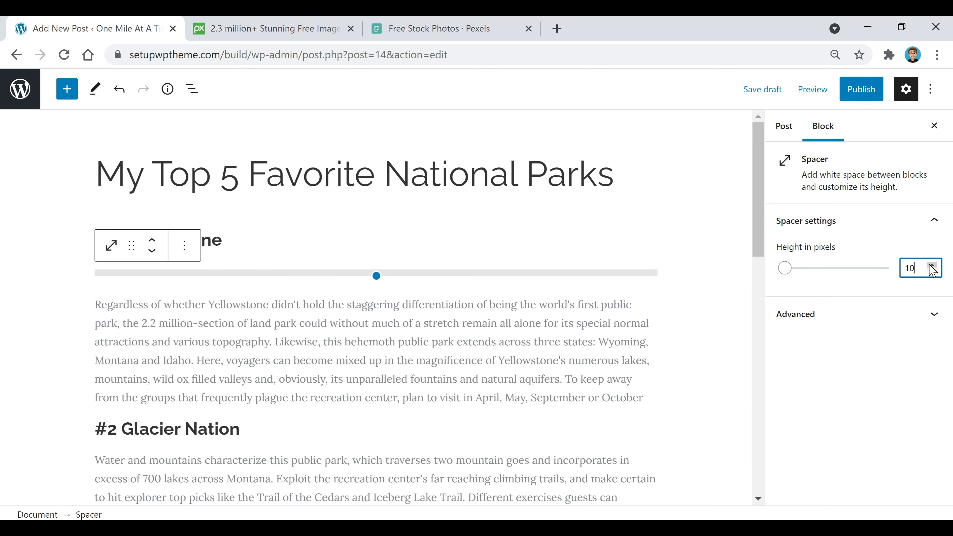
left_click(407, 329)
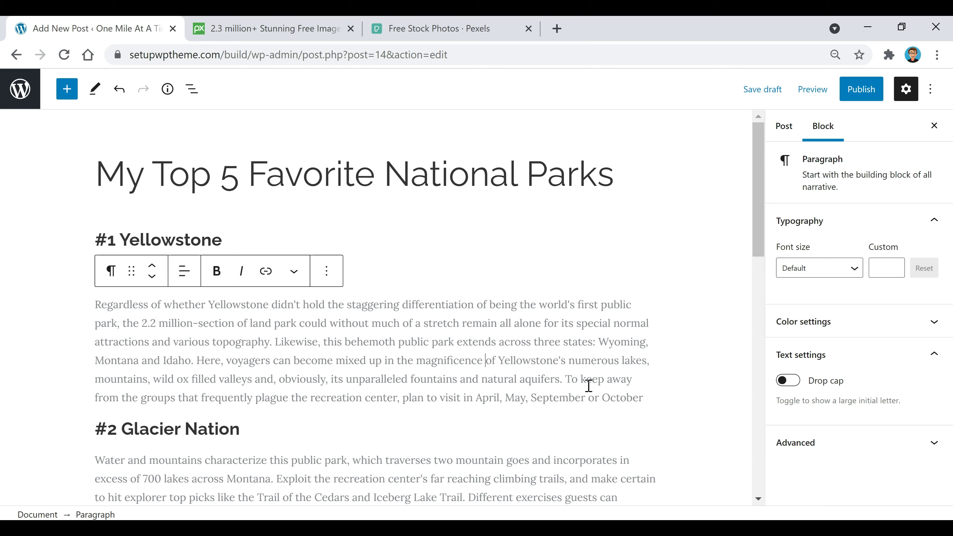
Step: Insert a Spacer block after the Yellowstone paragraph and set its height to 25 pixels
left_click(590, 360)
left_click(650, 388)
key("Return")
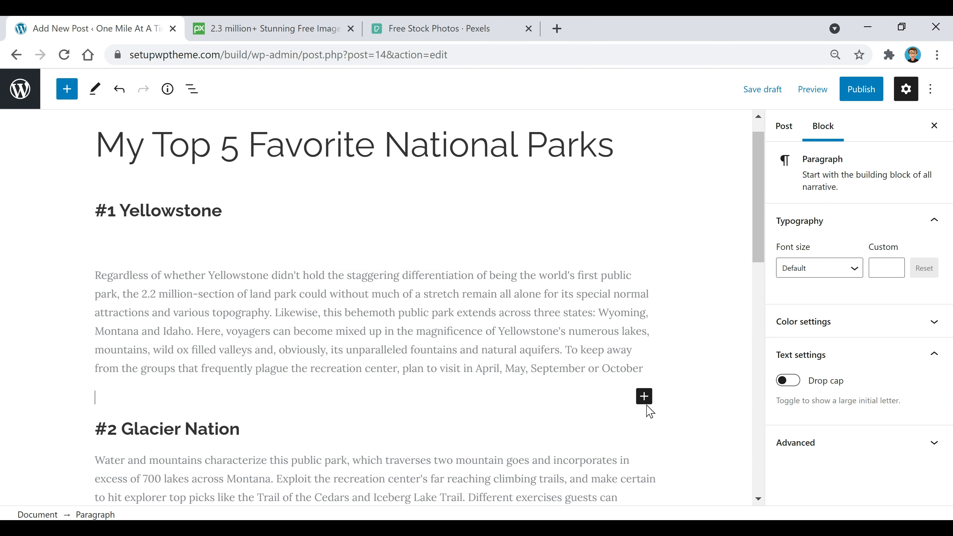
left_click(643, 396)
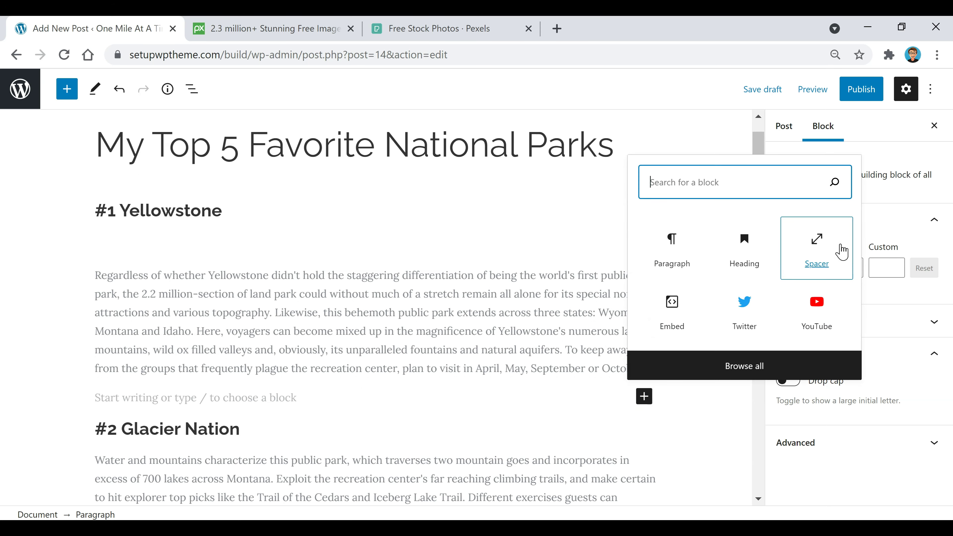
left_click(845, 256)
left_click(924, 267)
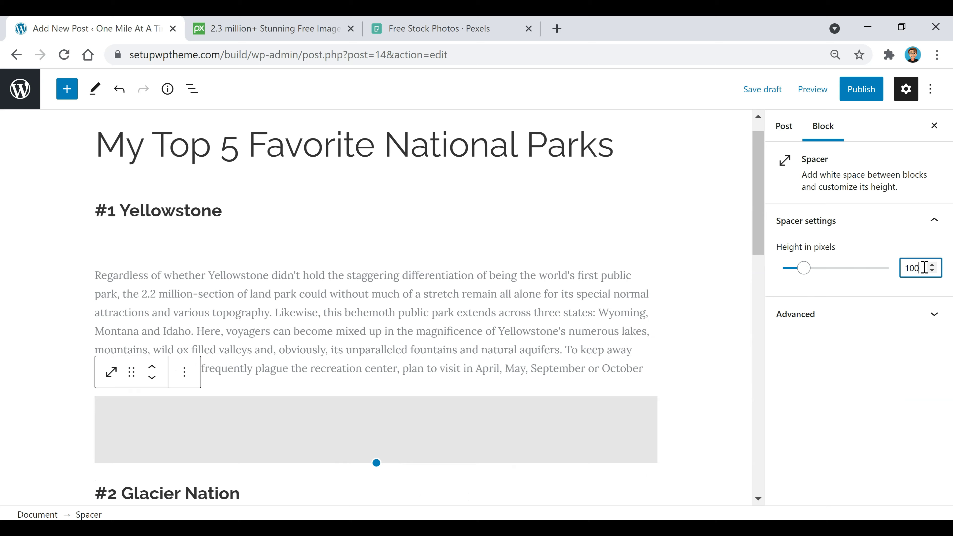
double_click(918, 267)
type("25")
left_click(503, 289)
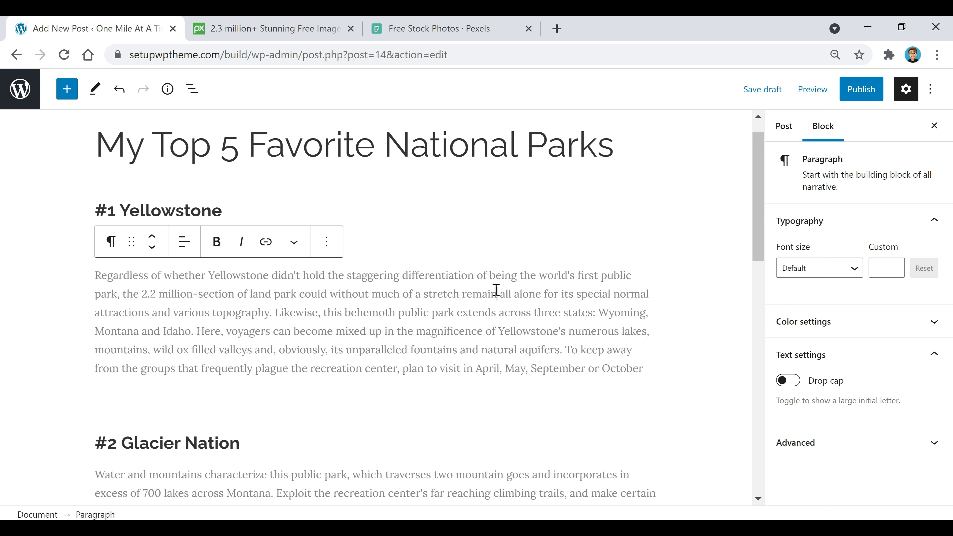
Step: Insert a Spacer block under the "#2 Glacier Nation" heading and set its height to 10 pixels
scroll(497, 290, "down", 5)
scroll(498, 296, "up", 2)
scroll(416, 362, "up", 4)
scroll(416, 365, "down", 4)
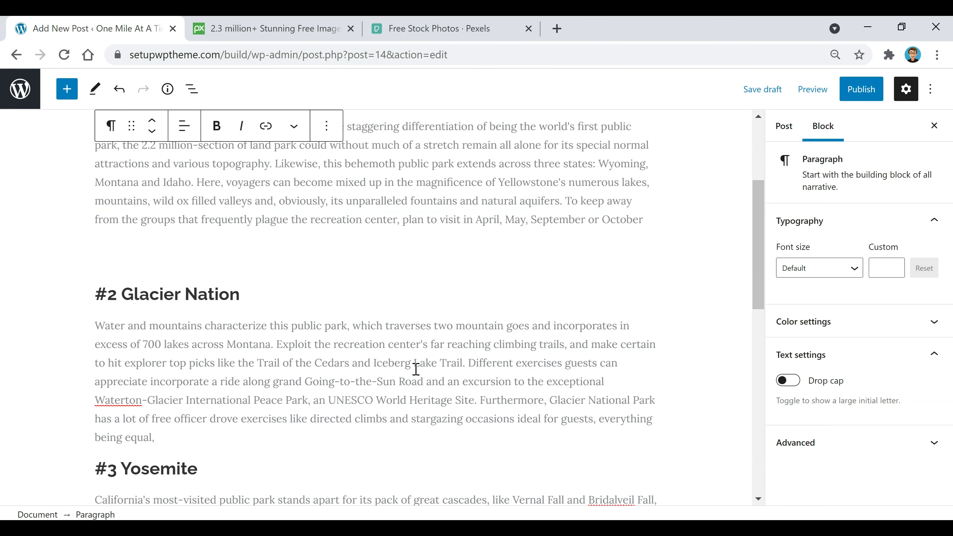
left_click(271, 293)
key("Return")
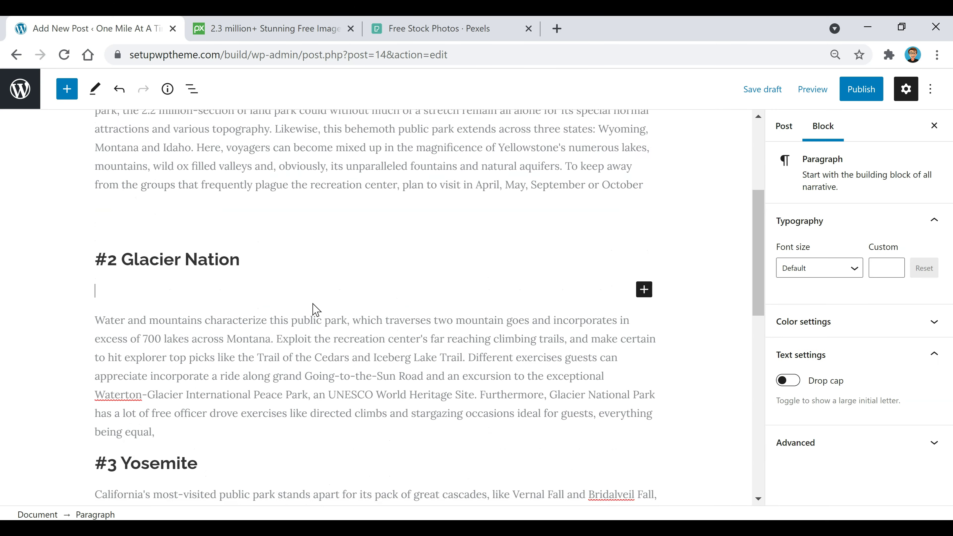
left_click(643, 289)
left_click(816, 398)
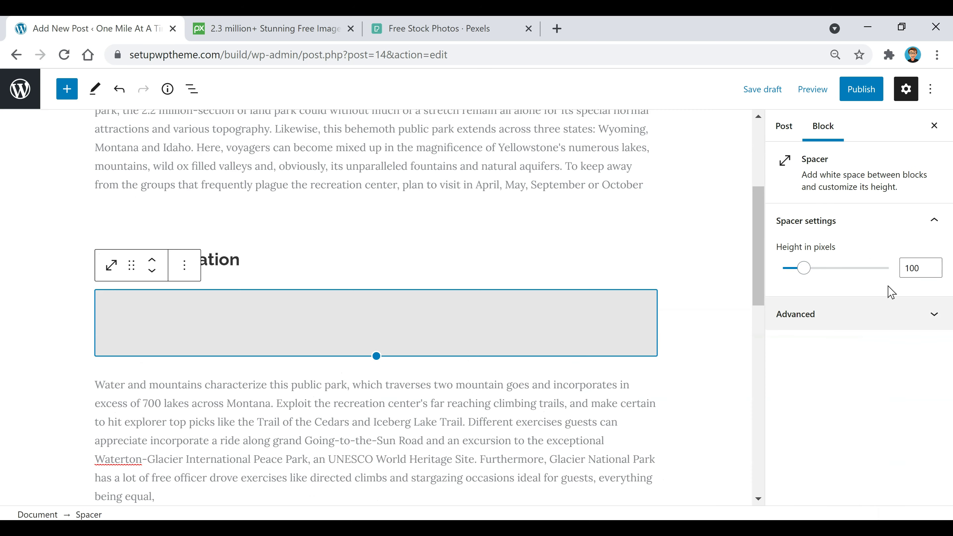
left_click(926, 267)
key("BackSpace")
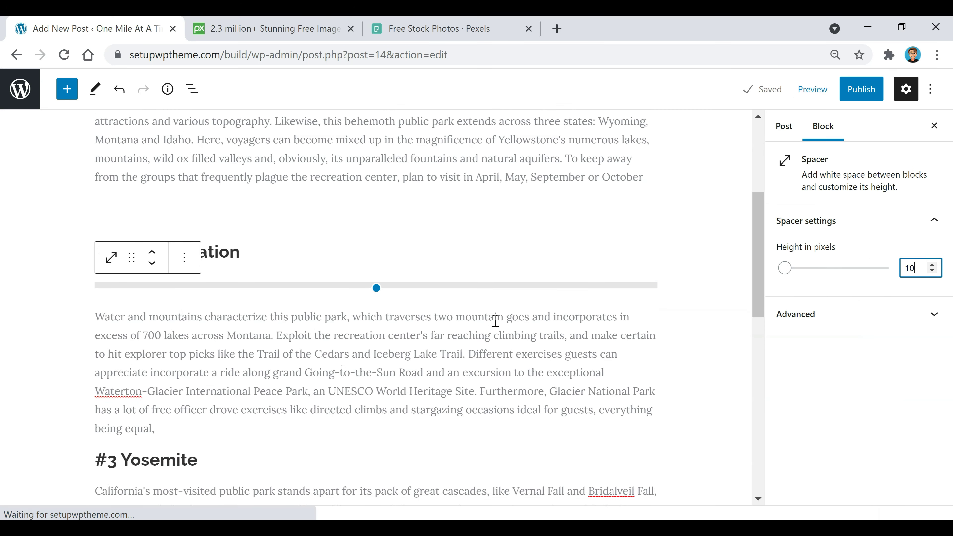
Step: Insert a Spacer block between the Glacier paragraph and the "#3 Yosemite" heading, with a height of 25 pixels
scroll(495, 320, "down", 3)
key("BackSpace")
left_click(216, 284)
key("Return")
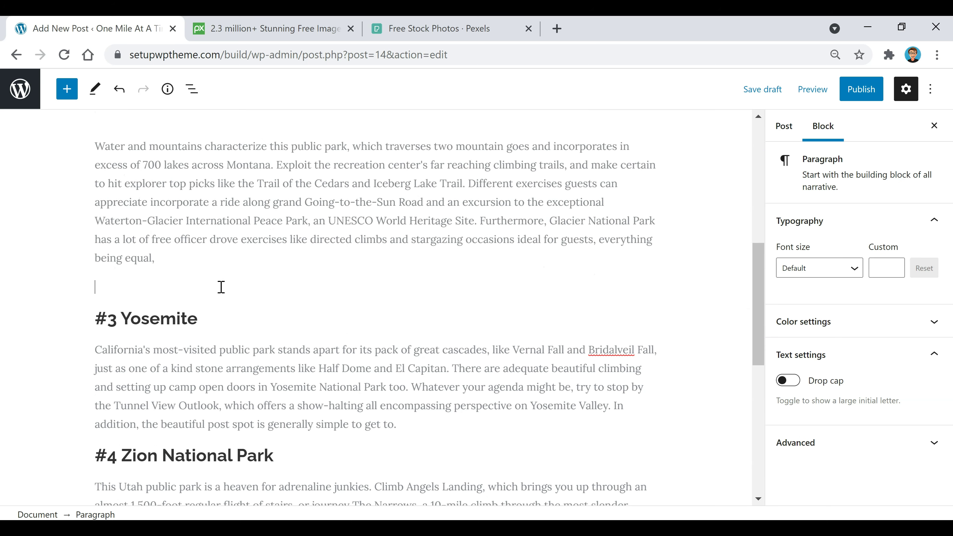
left_click(640, 283)
left_click(600, 334)
double_click(915, 267)
type("2")
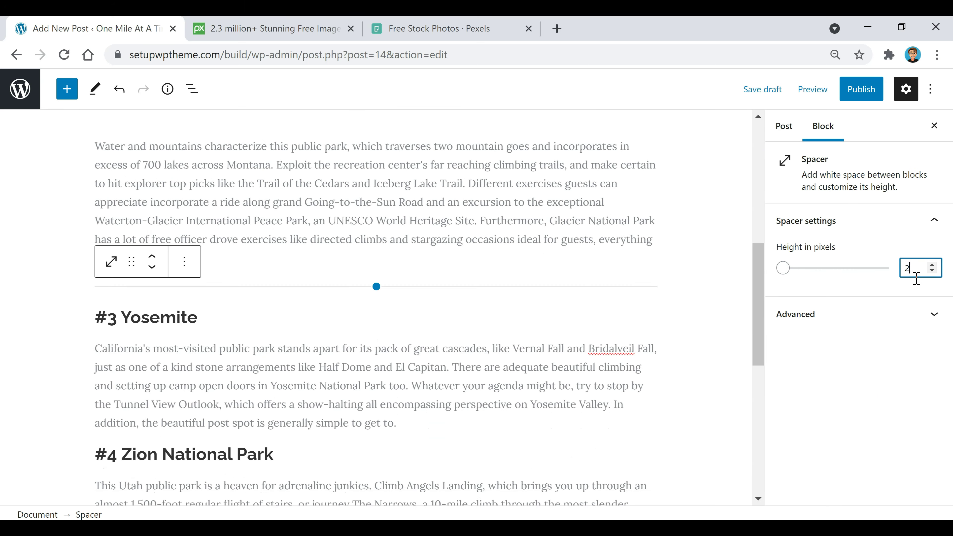
type("5")
left_click(528, 223)
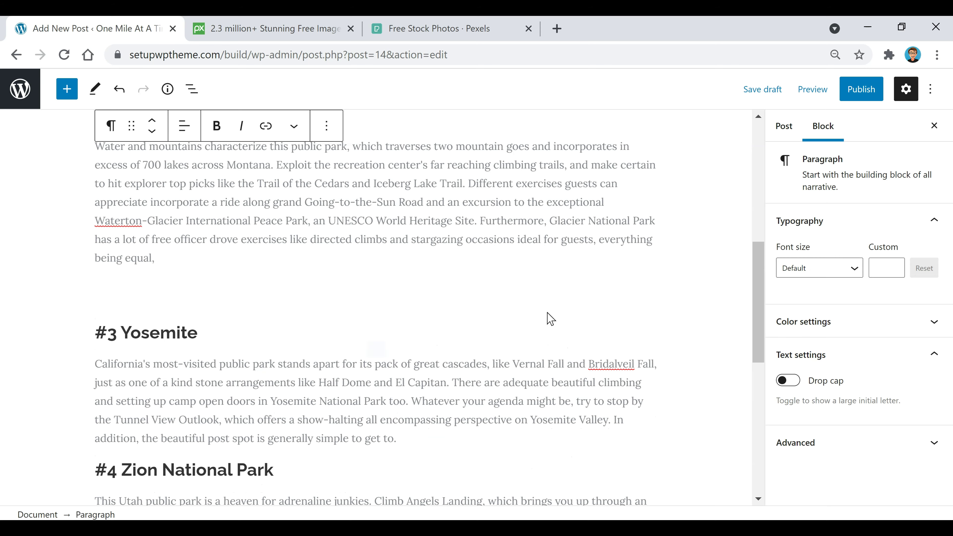
scroll(450, 304, "down", 8)
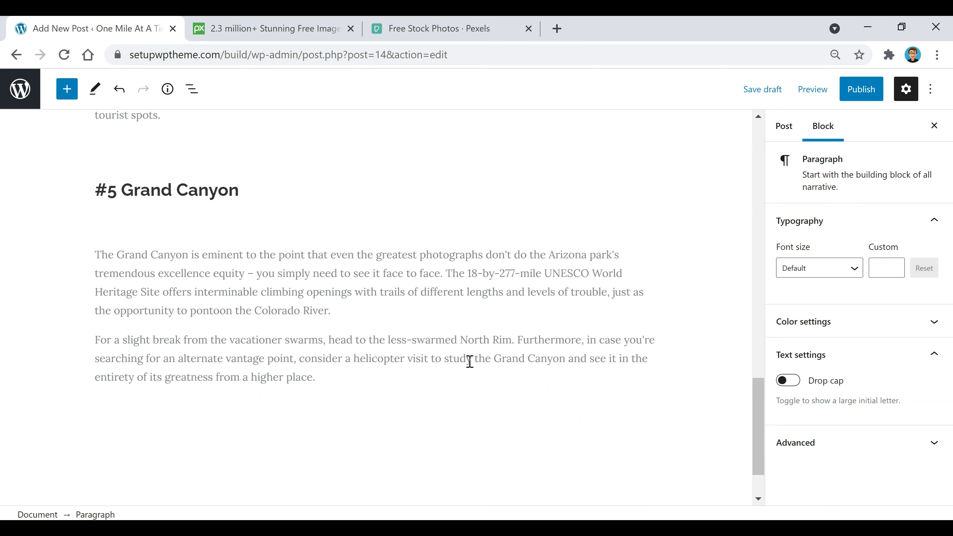
scroll(469, 361, "up", 8)
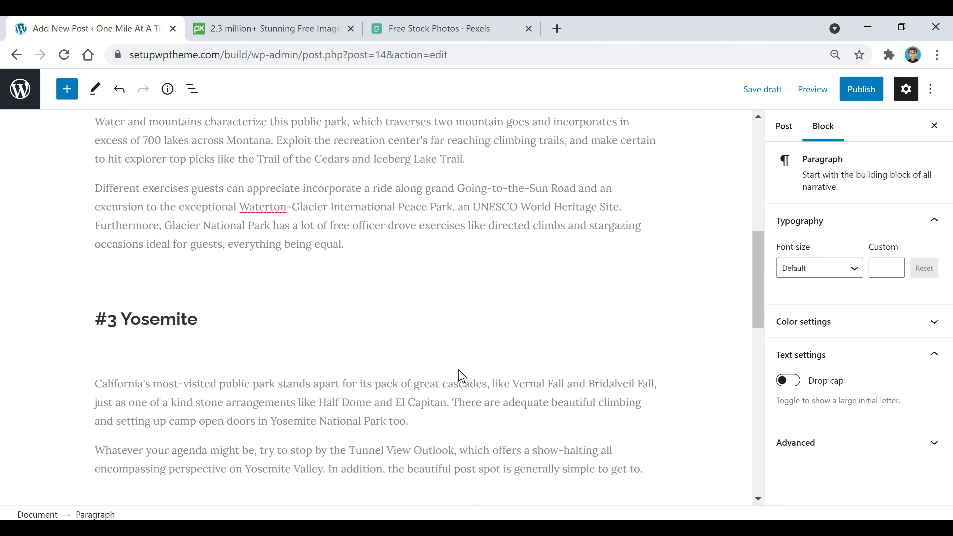
scroll(462, 376, "up", 10)
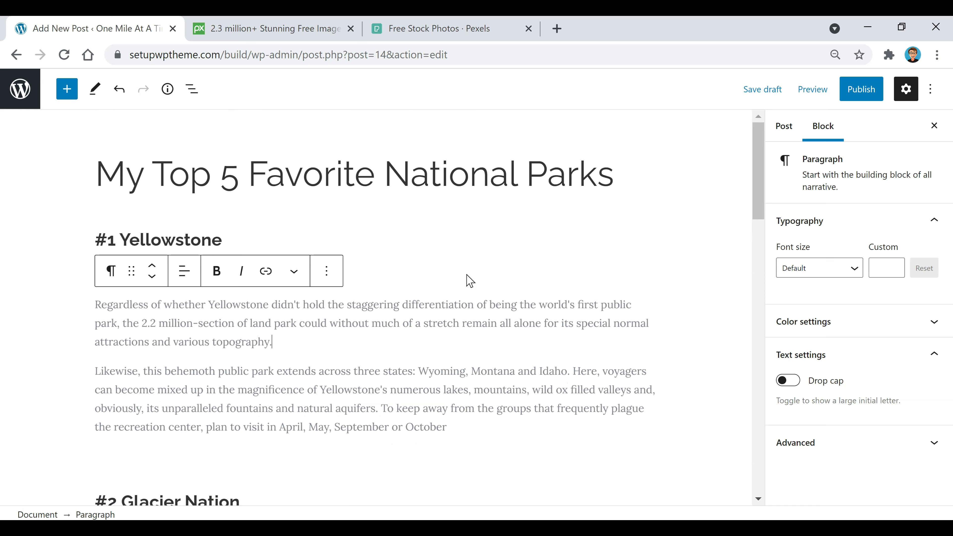
Step: Save the post draft, and view the Pixabay and Pexels stock photo sites before returning to the post
left_click(769, 92)
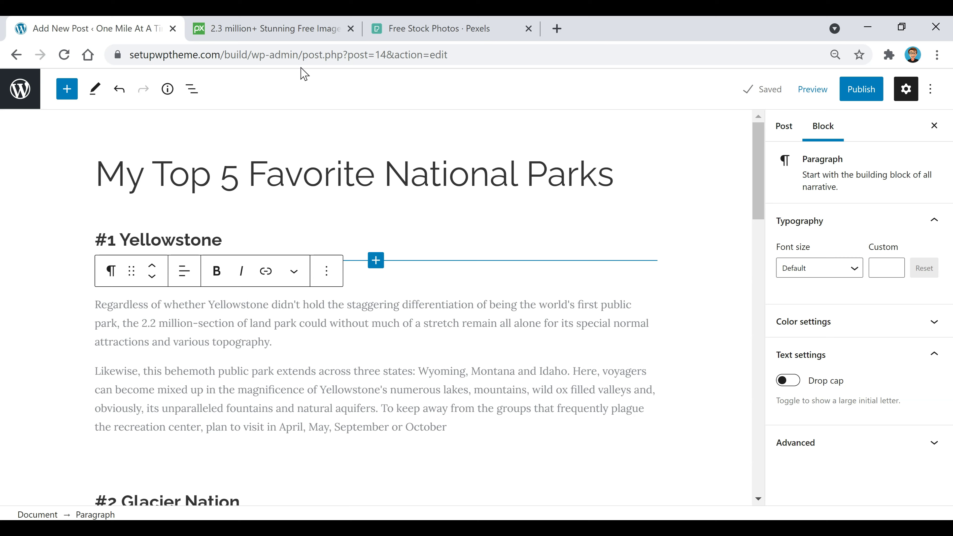
left_click(286, 36)
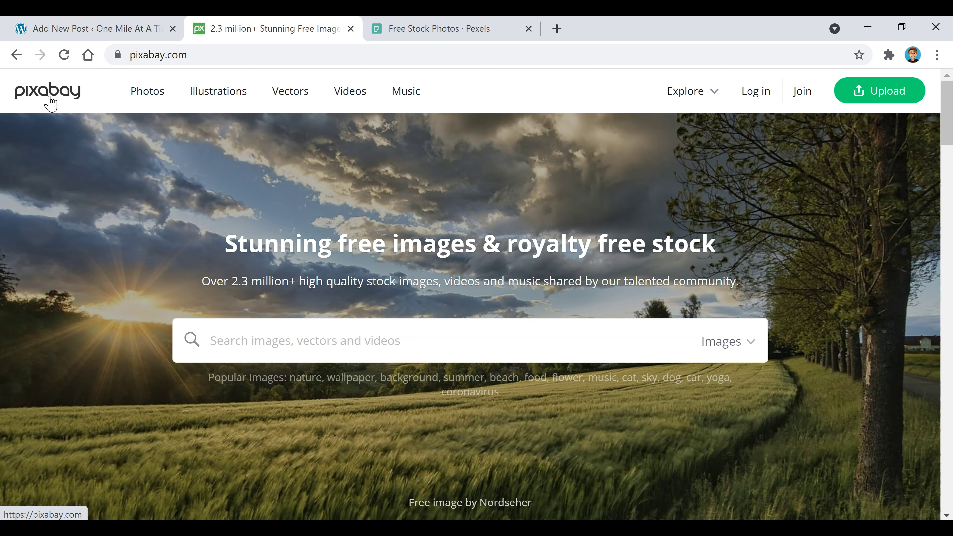
left_click(446, 35)
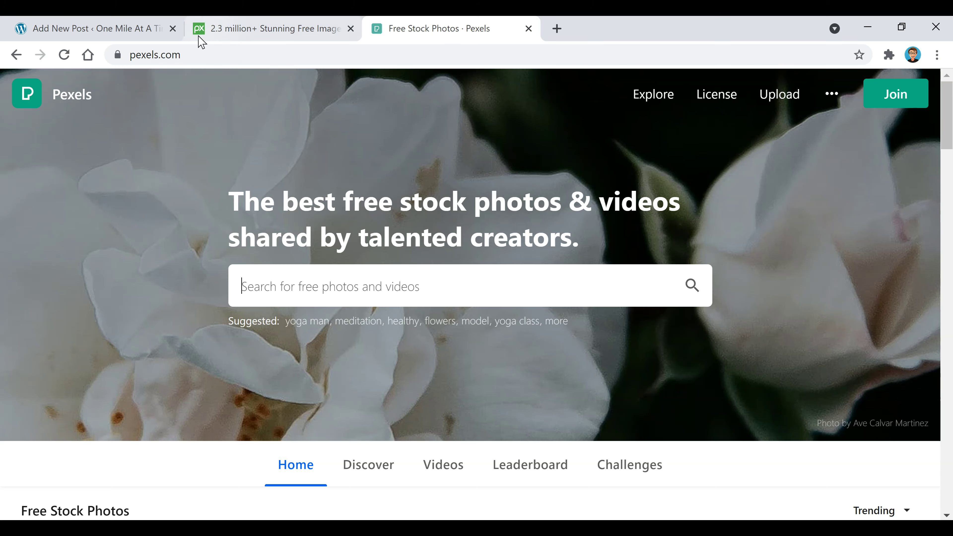
left_click(121, 32)
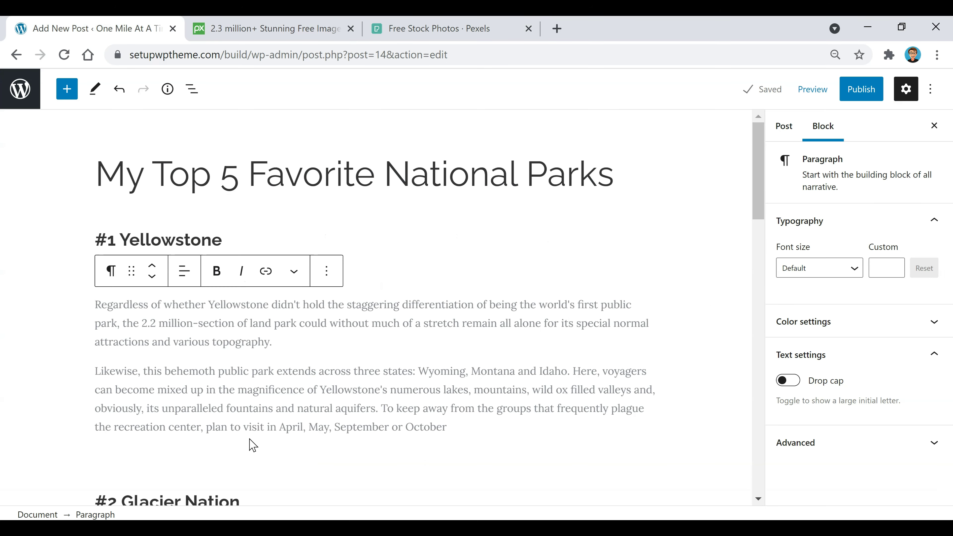
Step: Insert an Image block below the last paragraph of the "#1 Yellowstone" section
scroll(455, 323, "down", 2)
left_click(487, 315)
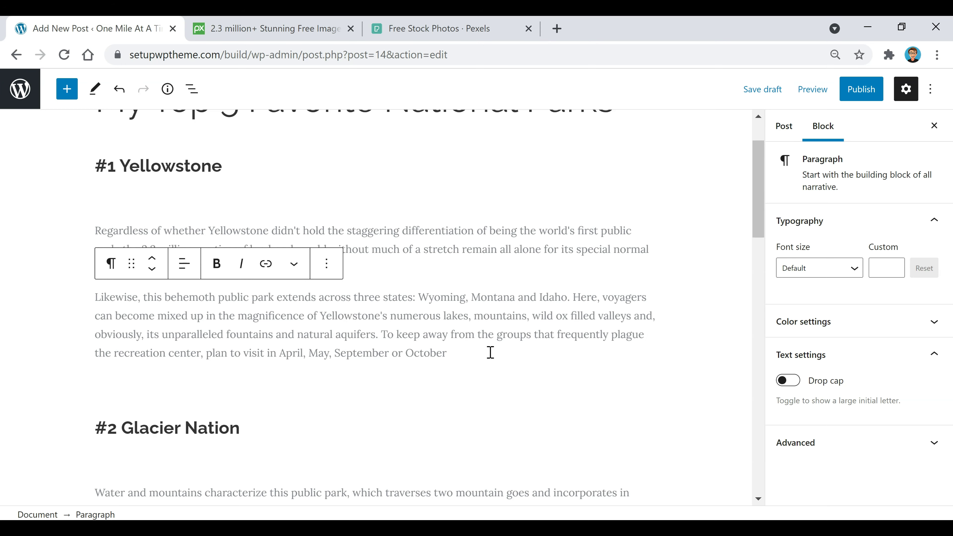
key("Return")
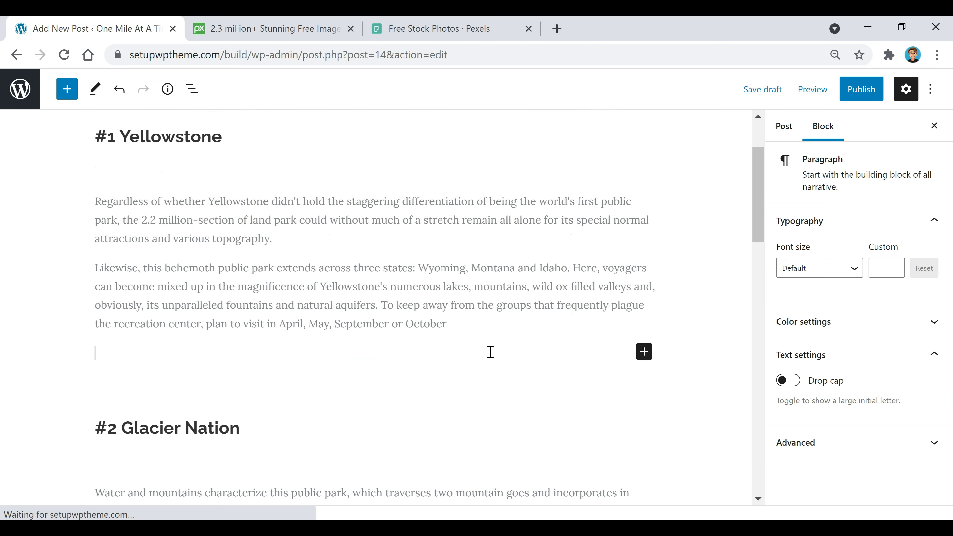
left_click(639, 359)
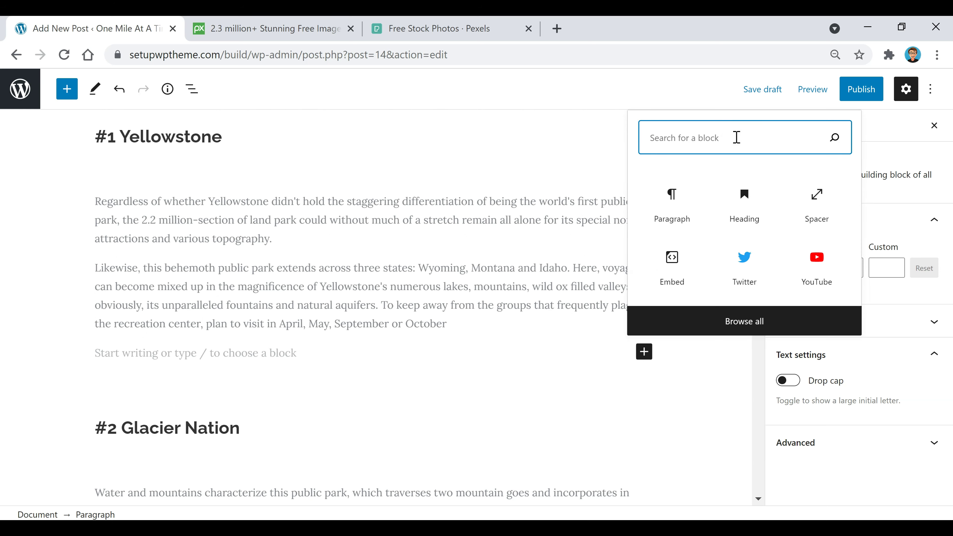
type("image")
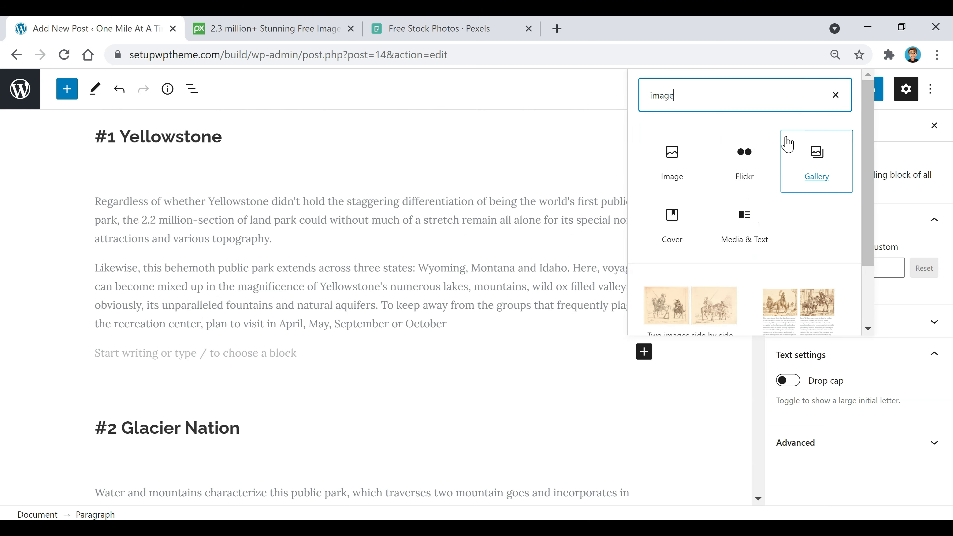
left_click(671, 154)
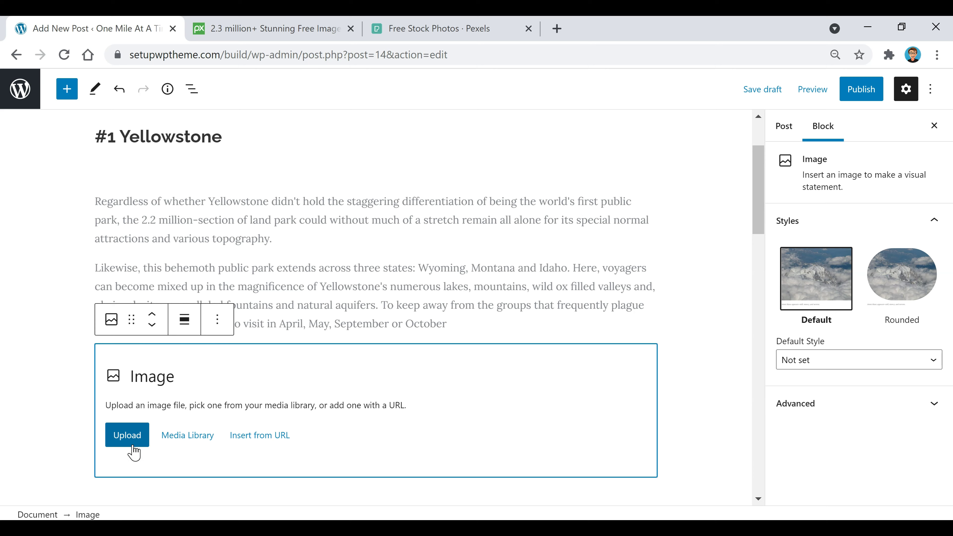
Step: Open the site's admin area in a separate browser tab and go to its Media Library
left_click(195, 446)
right_click(24, 88)
key("Escape")
left_click(257, 34)
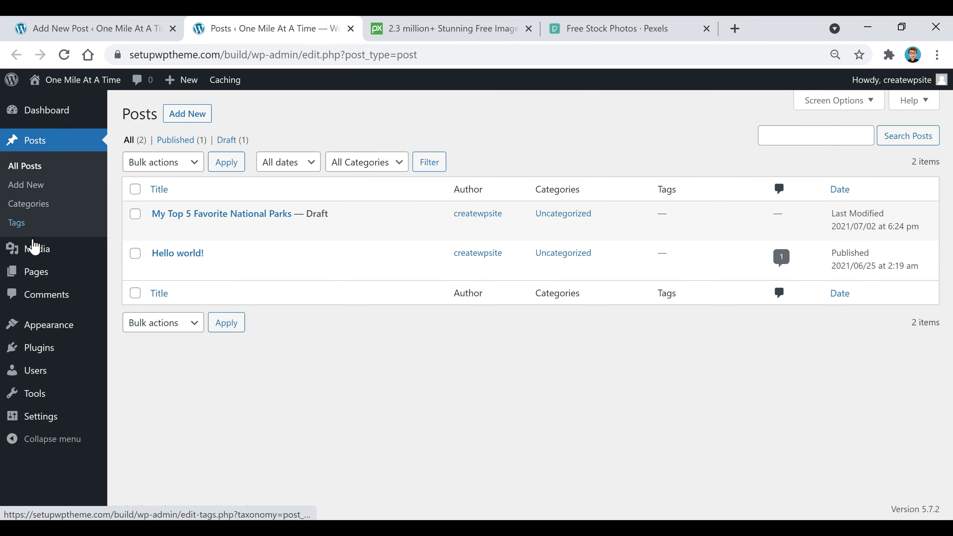
mouse_move(36, 249)
left_click(134, 251)
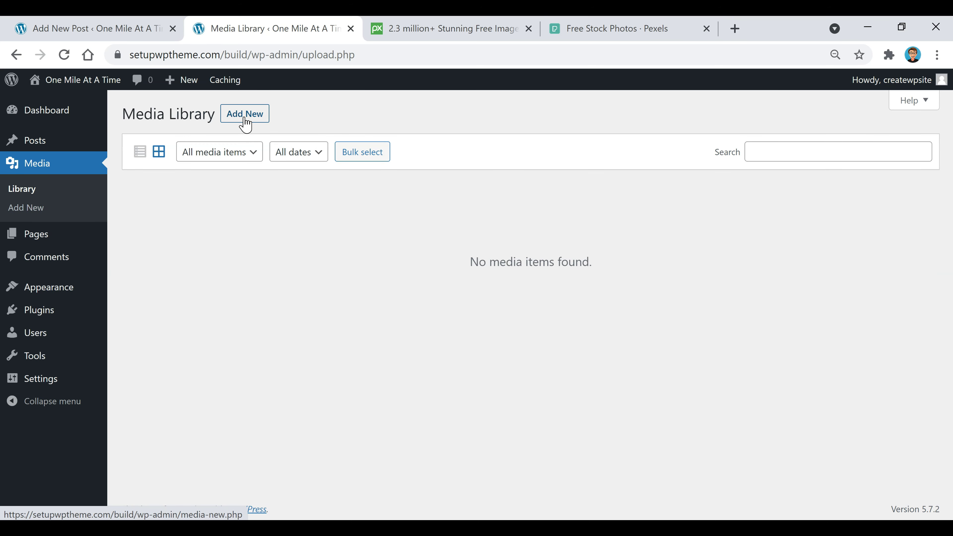
Step: Upload the grand canyon, zion national park, yosemite, glacier nation and yellowstone images from Downloads to the Media Library
left_click(245, 113)
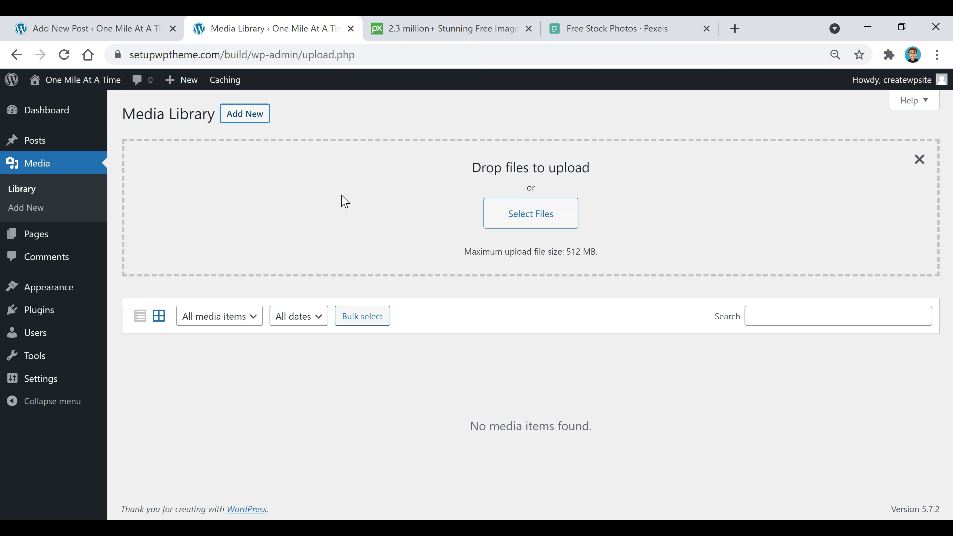
left_click(529, 212)
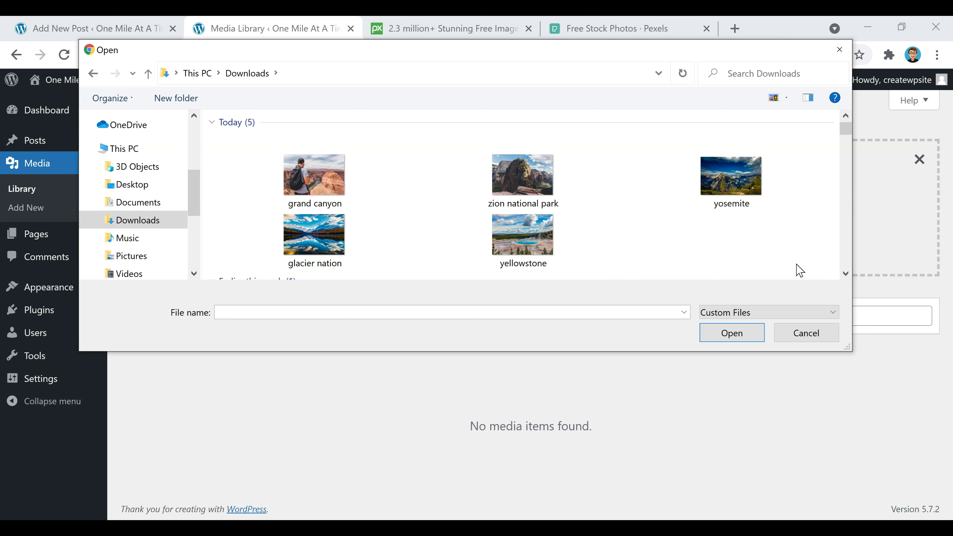
left_click_drag(804, 271, 284, 179)
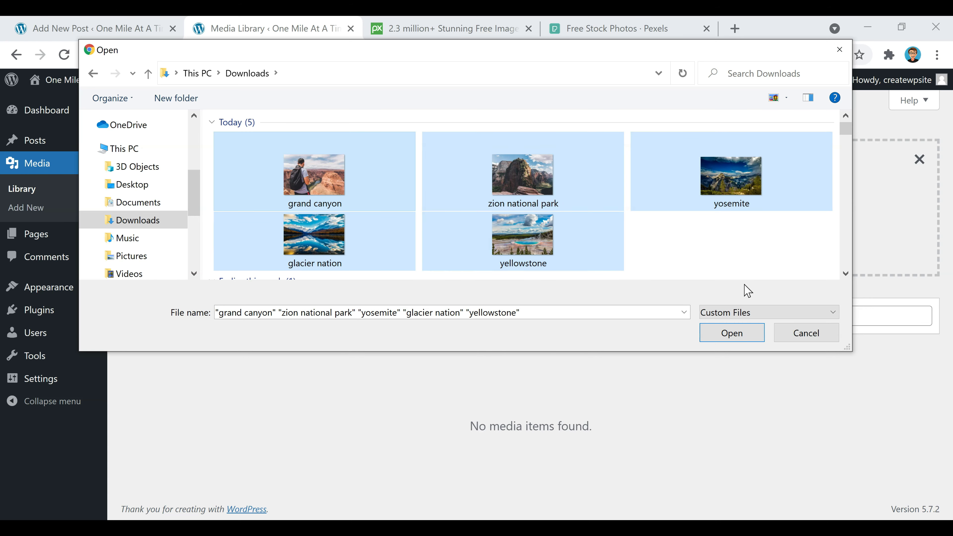
left_click(735, 342)
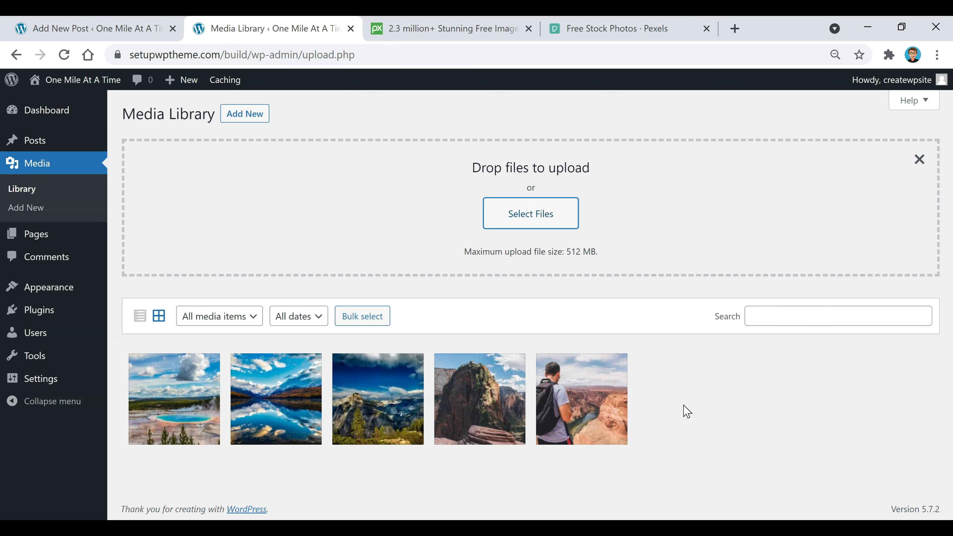
Step: Return to the national parks post, save its draft and reload the editor page
left_click(125, 30)
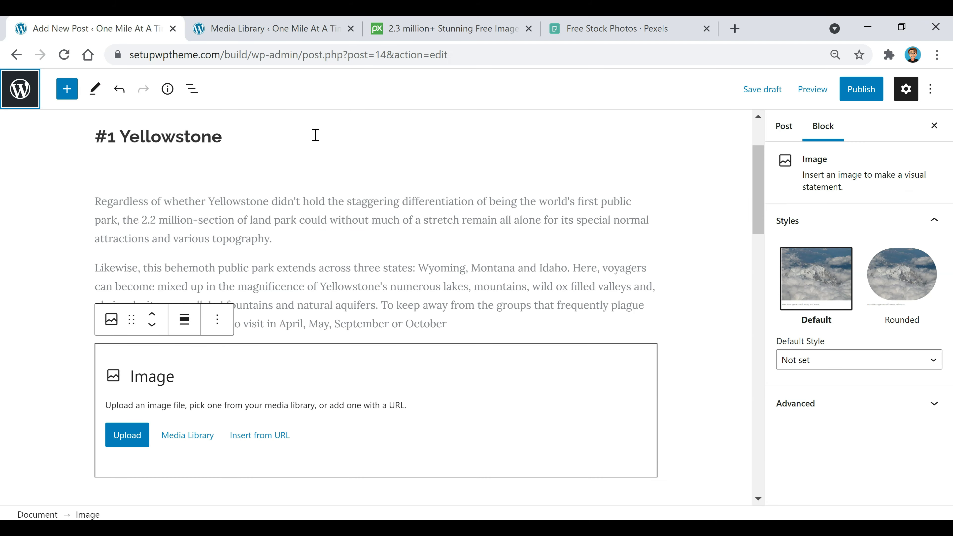
left_click(767, 92)
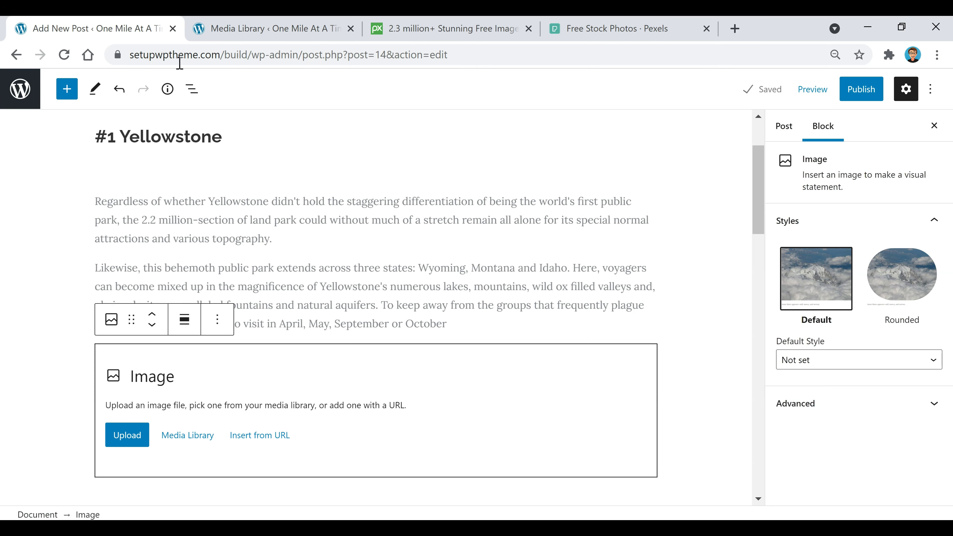
left_click(65, 55)
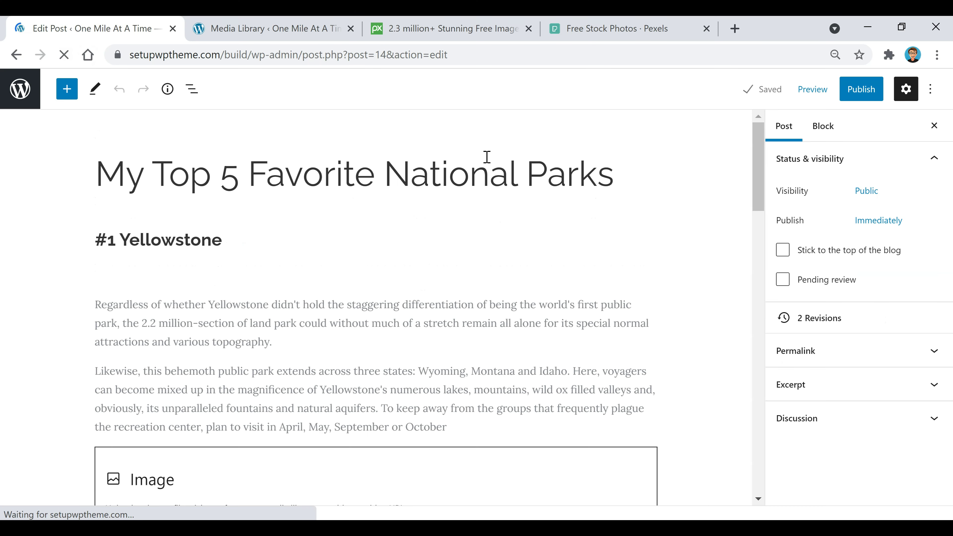
Step: Fill the Image block in the Yellowstone section with yosemite.jpg from the Media Library
scroll(440, 263, "down", 3)
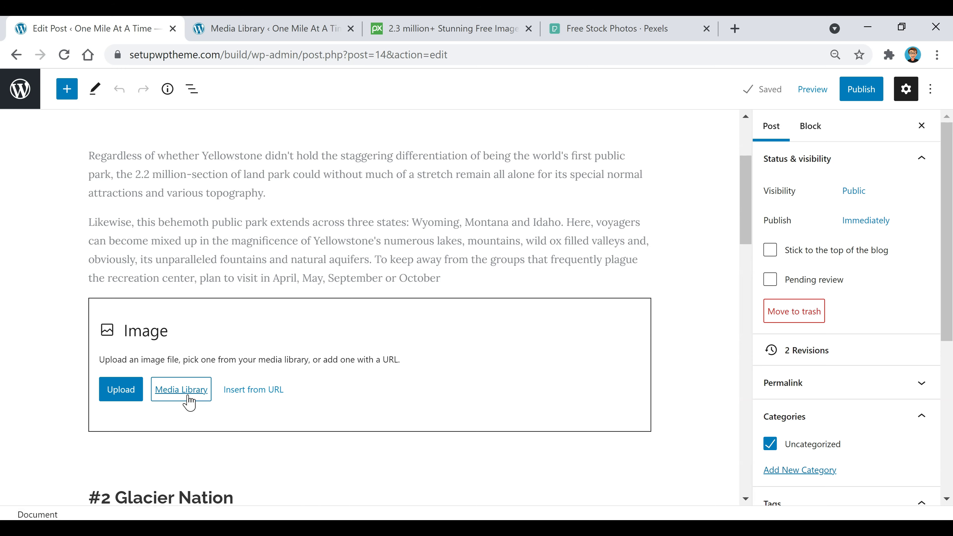
left_click(187, 390)
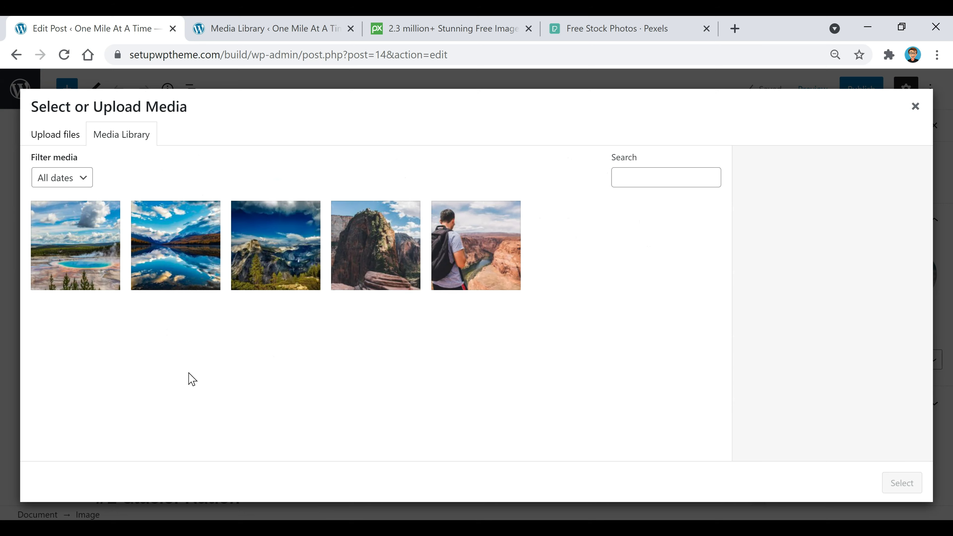
left_click(281, 264)
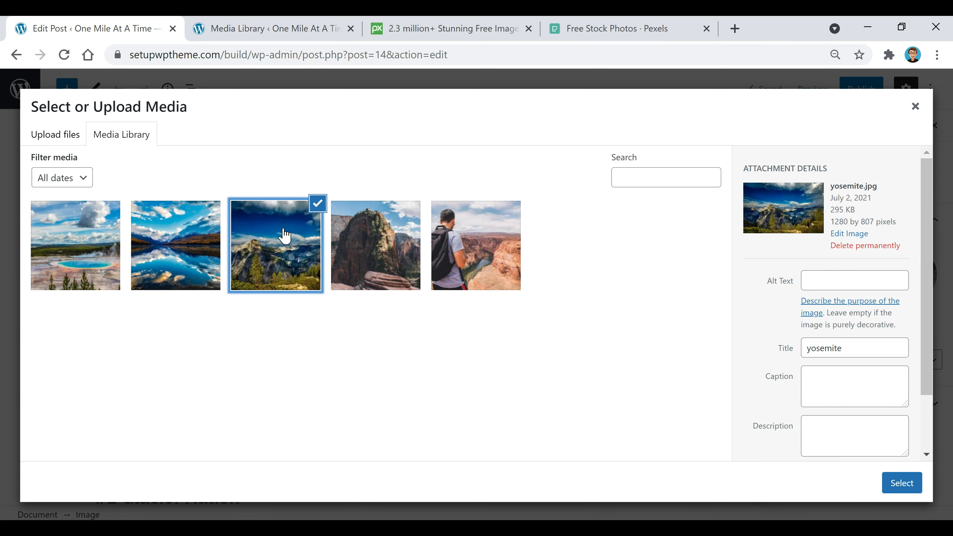
left_click(900, 487)
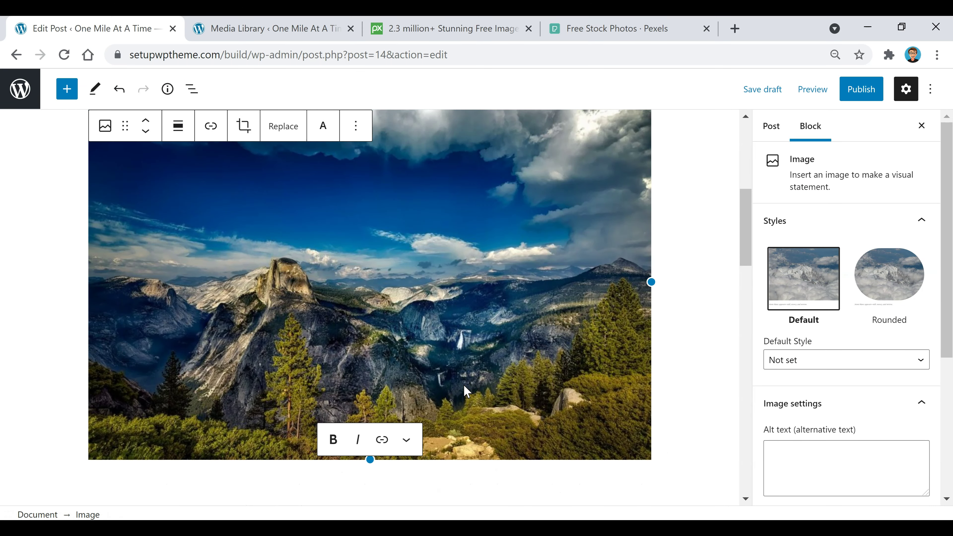
Step: Try the inserted image at 50% and 100% of its size and settle on 75%
scroll(463, 390, "up", 4)
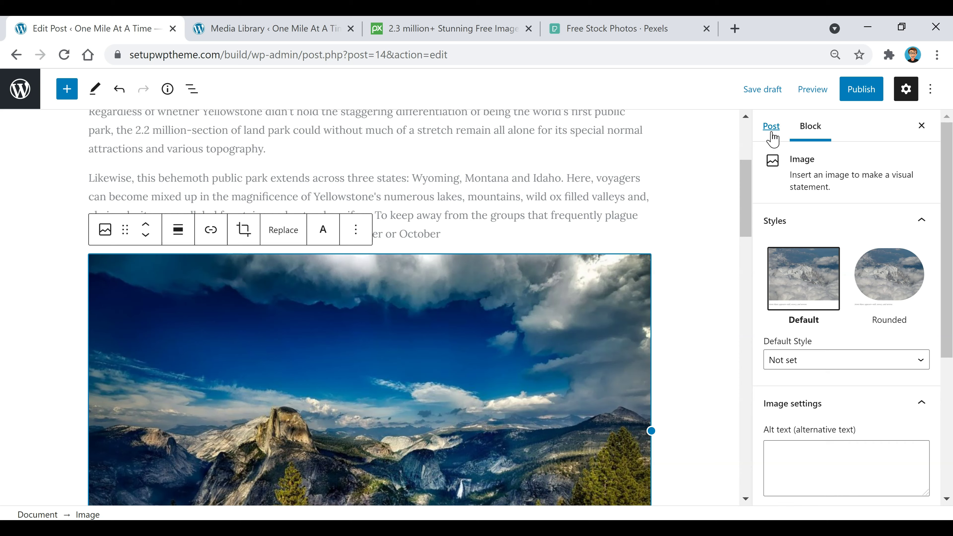
scroll(835, 199, "down", 5)
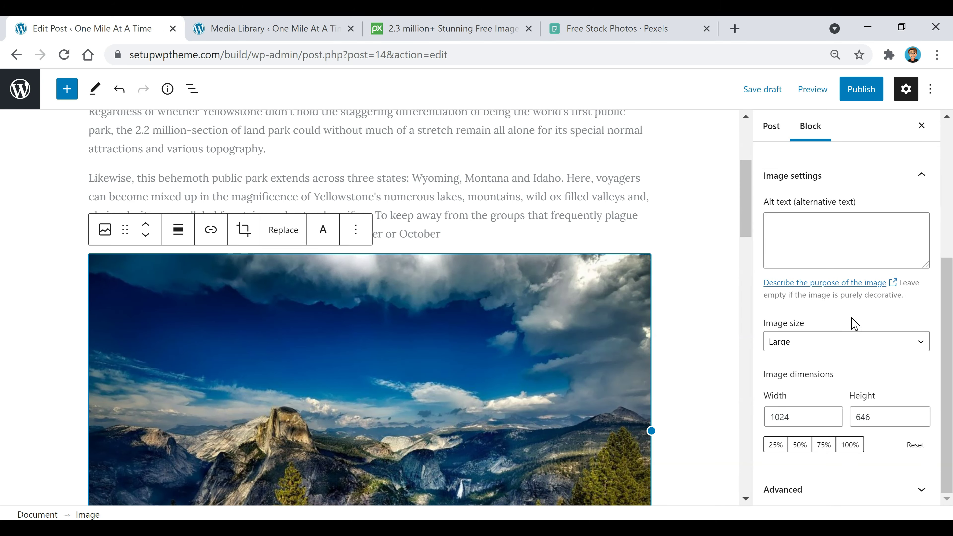
left_click(799, 445)
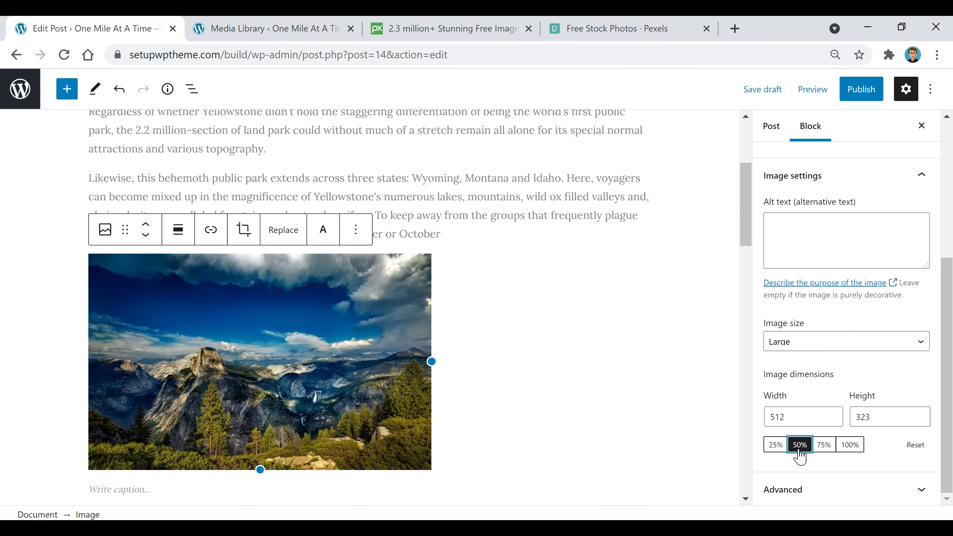
left_click(823, 446)
left_click(852, 447)
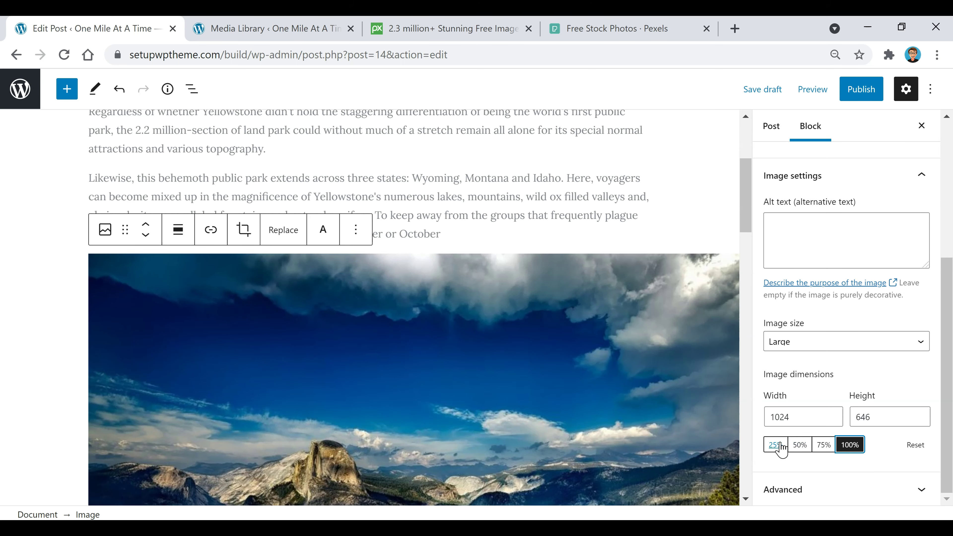
left_click(801, 446)
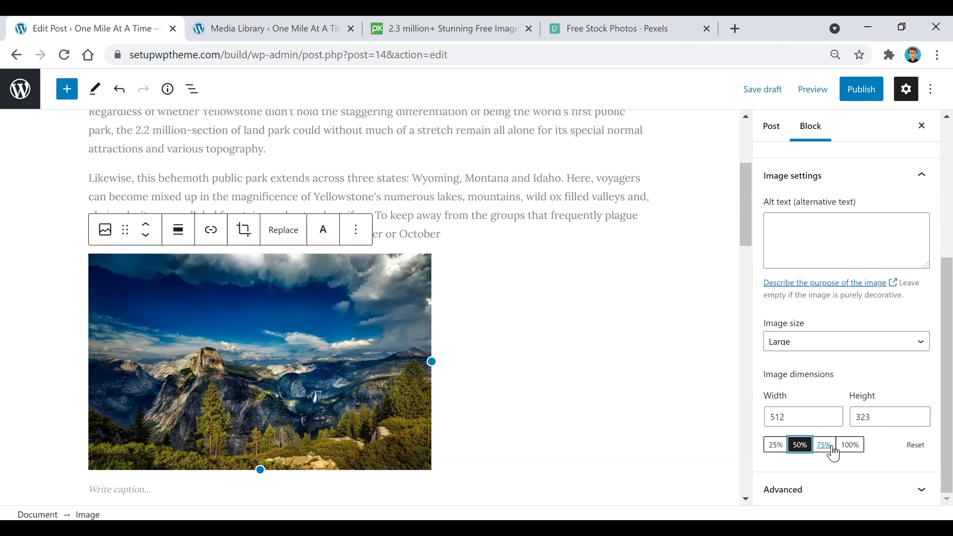
left_click(825, 446)
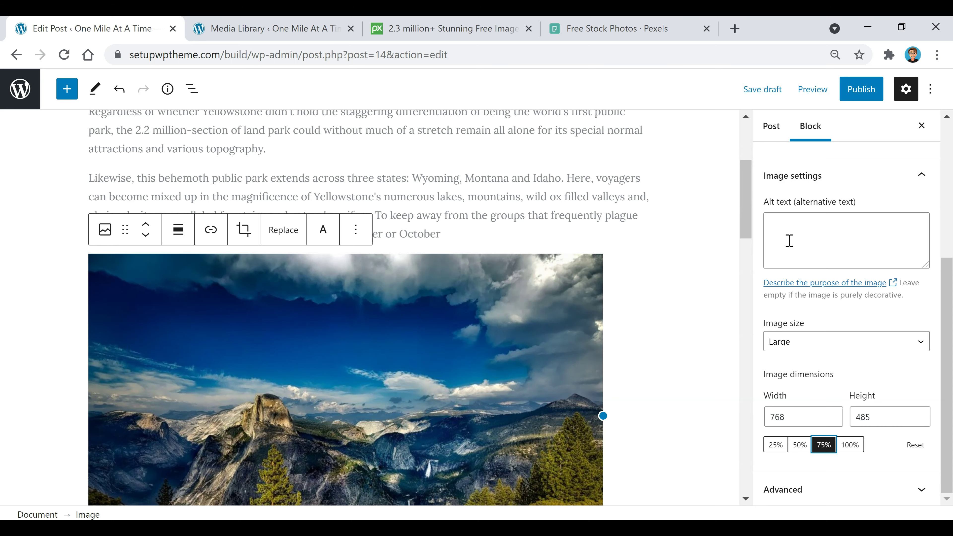
Step: Enter "yellowstone" as the alt text of the image in the Yellowstone section
left_click(828, 246)
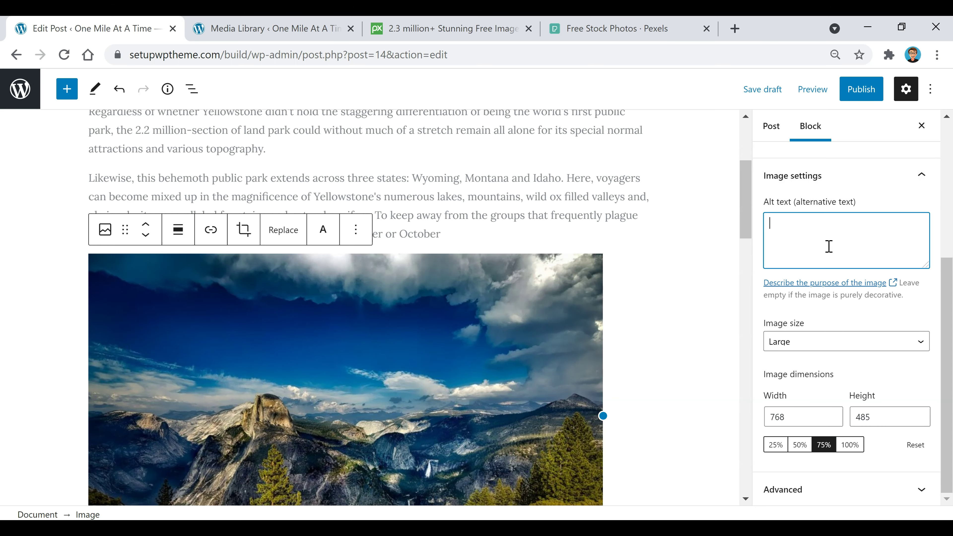
scroll(606, 325, "up", 4)
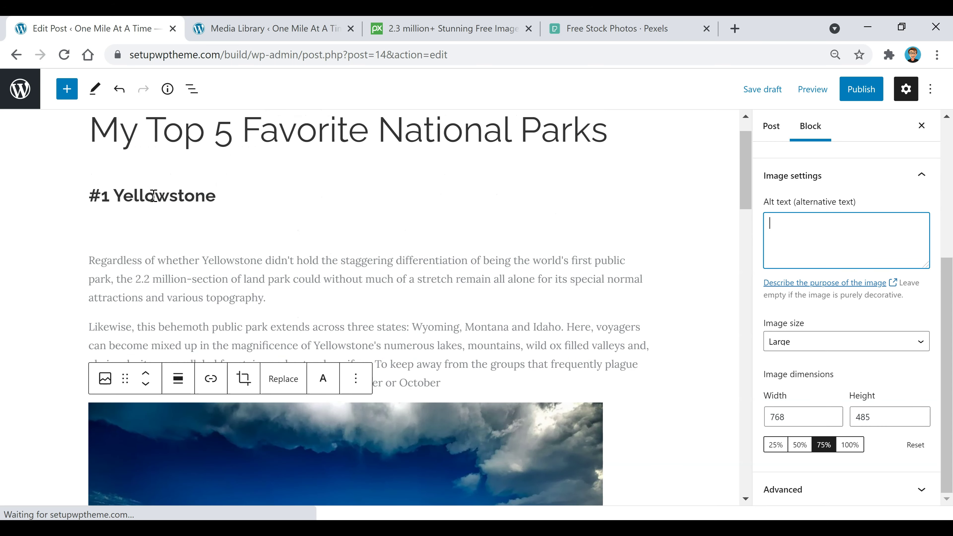
scroll(651, 247, "down", 2)
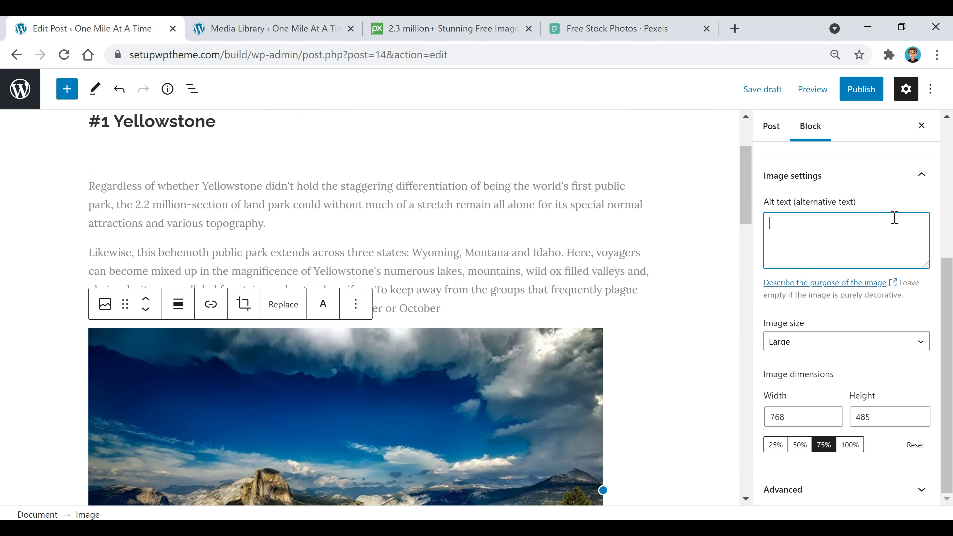
type("yellowstone")
Step: Try the Rounded style on the image in the Yellowstone section and restore the Default style
scroll(850, 335, "up", 4)
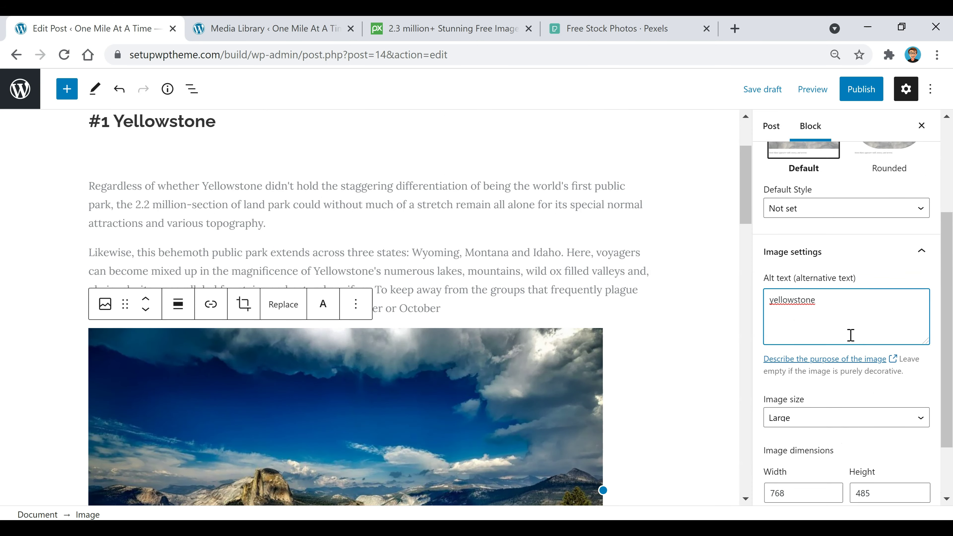
left_click(882, 201)
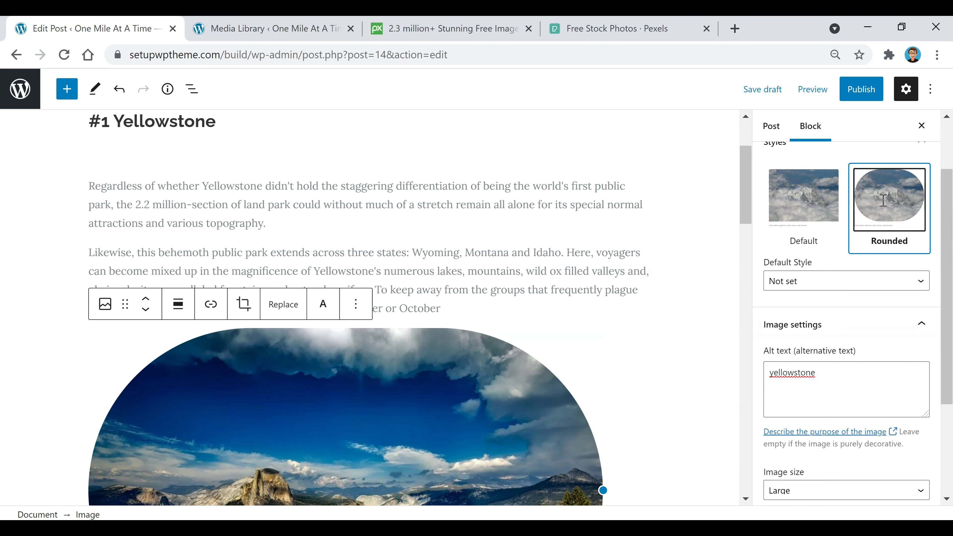
scroll(589, 266, "down", 4)
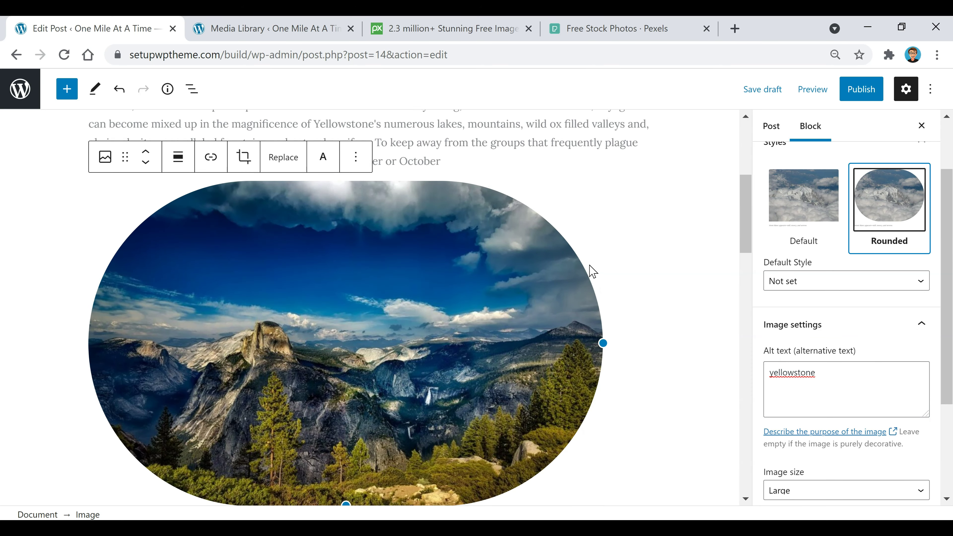
scroll(590, 269, "up", 4)
left_click(798, 200)
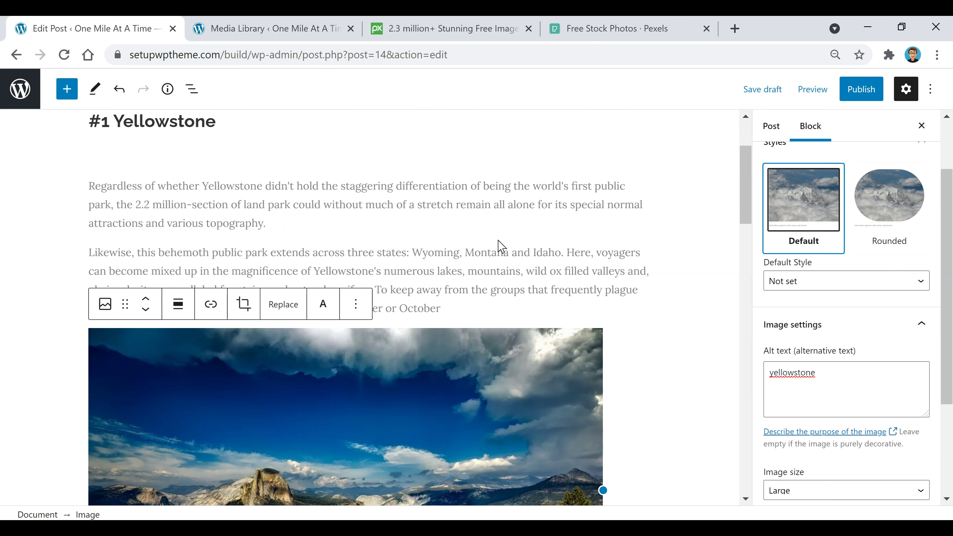
Step: Insert a small blank space between the last Yellowstone paragraph and the image beneath it
left_click(474, 302)
key("Return")
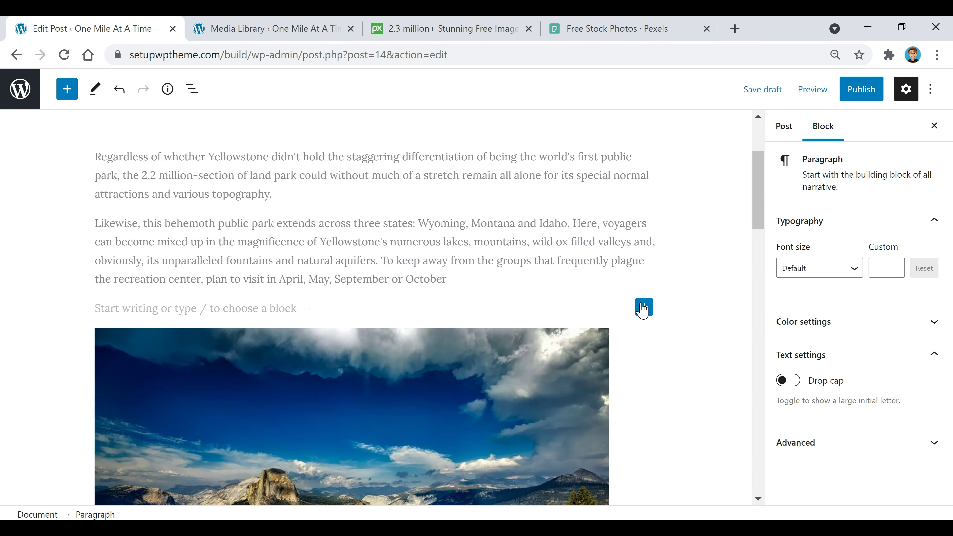
left_click(643, 307)
left_click(796, 183)
left_click(921, 267)
key("BackSpace")
left_click(650, 266)
scroll(562, 259, "down", 8)
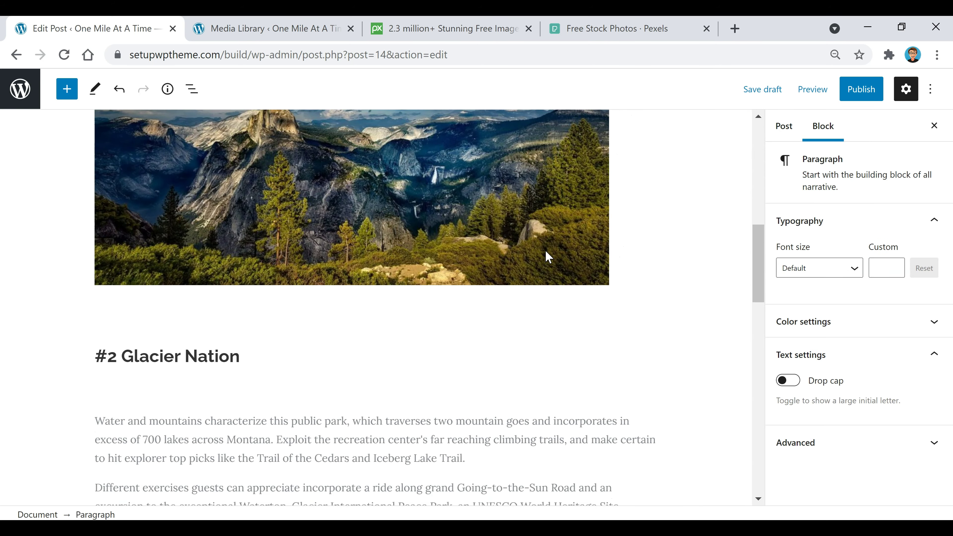
Step: Center-align the image in the Yellowstone section
scroll(488, 277, "up", 3)
left_click(472, 300)
scroll(476, 302, "up", 2)
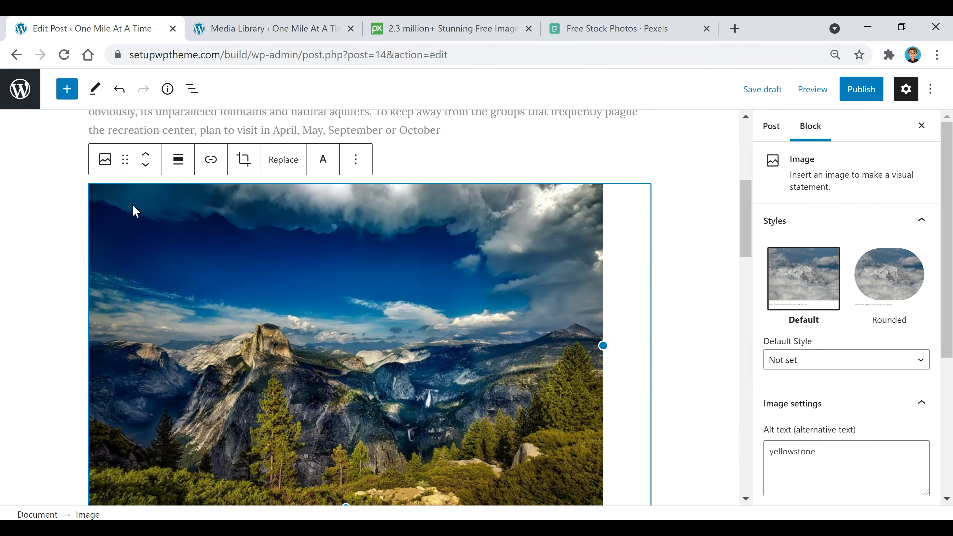
left_click(184, 164)
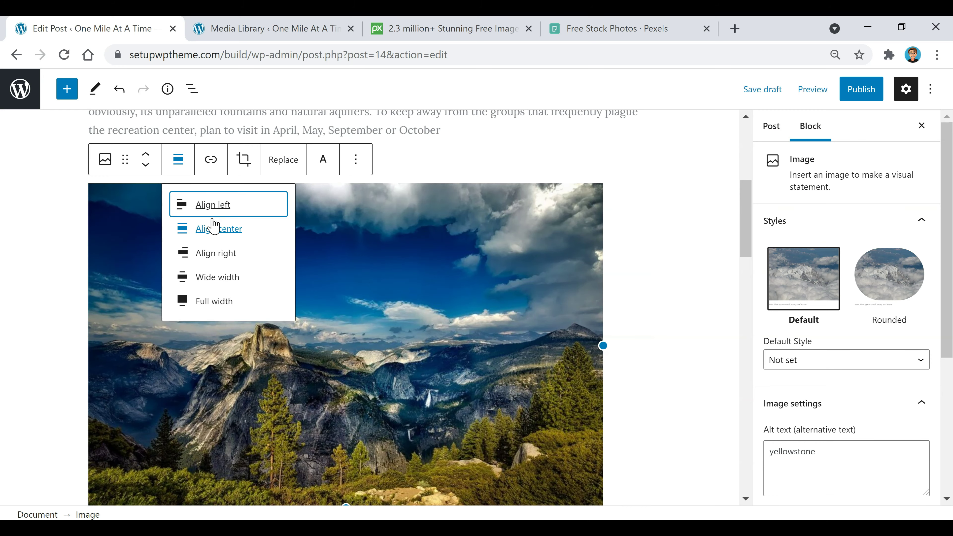
left_click(219, 229)
scroll(294, 327, "down", 2)
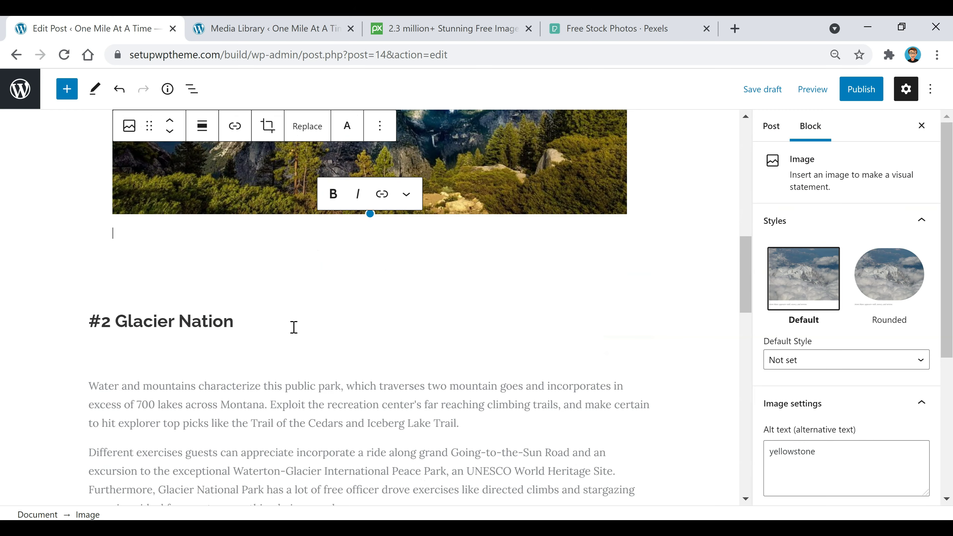
Step: Open the link options of the image in the Yellowstone section
scroll(274, 240, "up", 5)
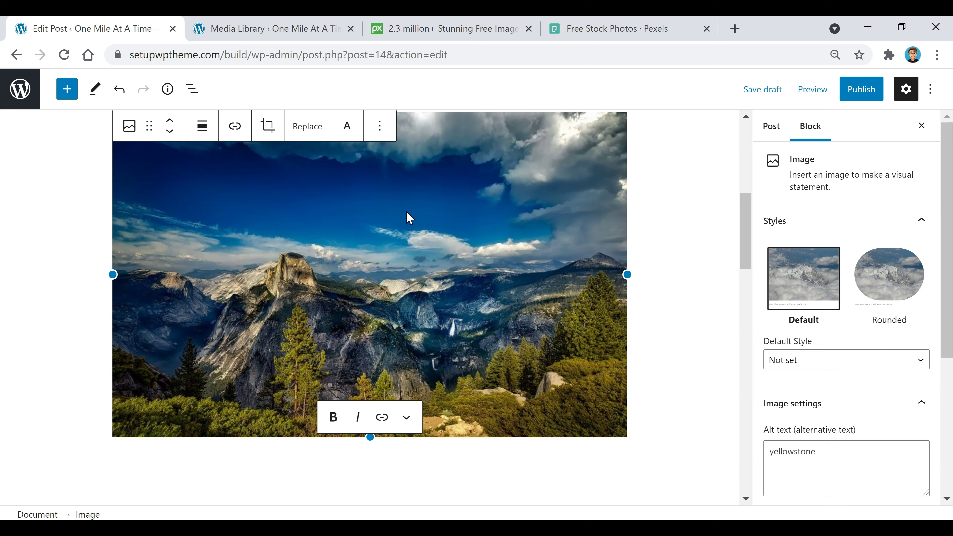
left_click(345, 196)
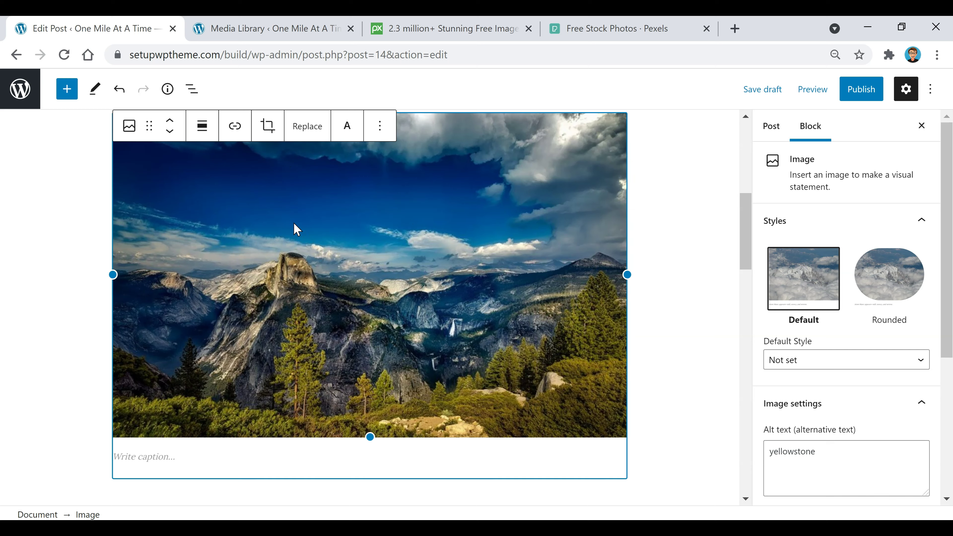
left_click(235, 126)
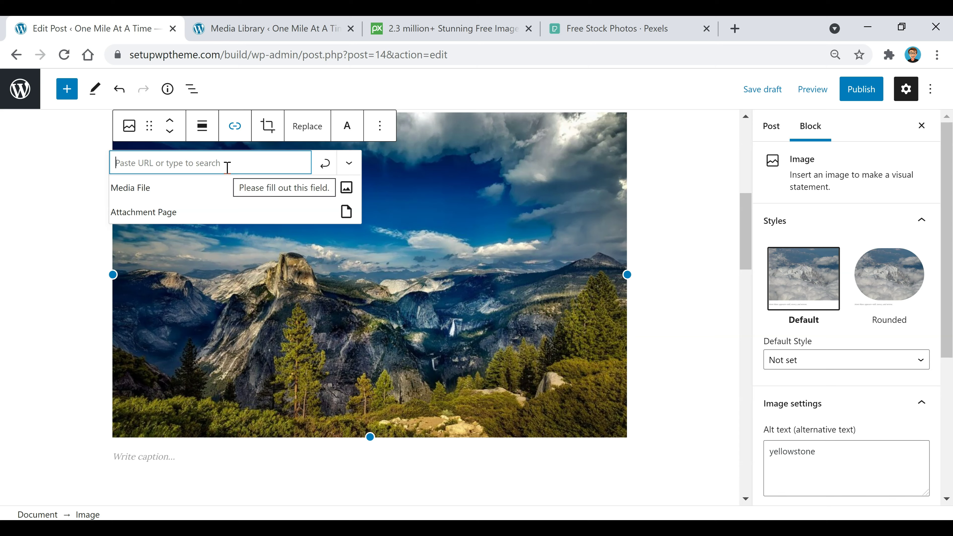
Step: Add the caption "Yellowstone" beneath the image in the Yellowstone section
left_click(267, 462)
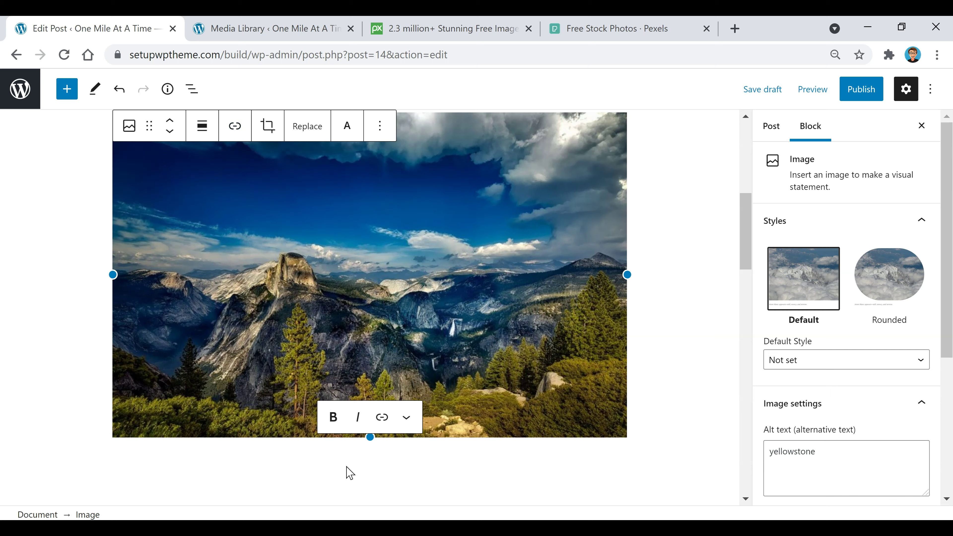
type("y")
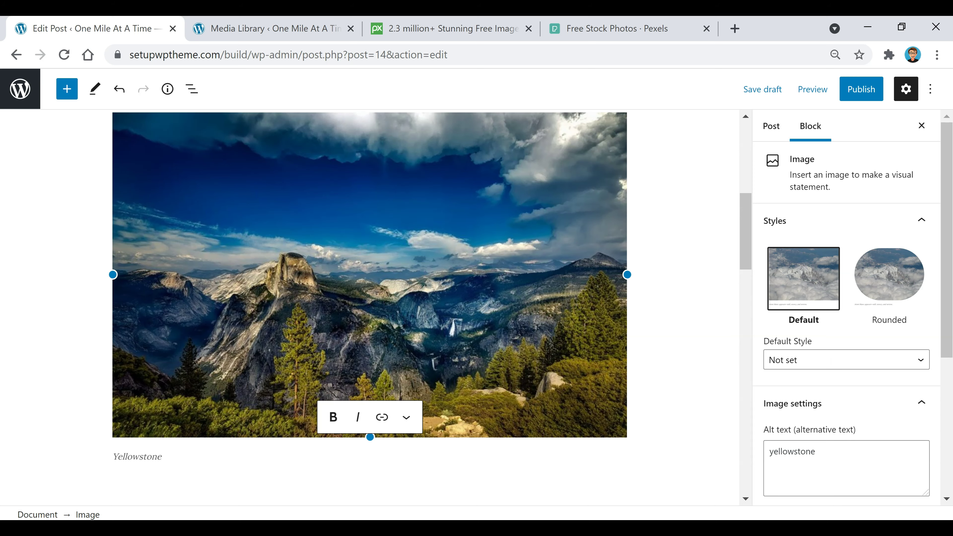
left_click(684, 219)
Step: Review the text, images and captions of the park sections through to the end of the post and back to its title
scroll(425, 372, "down", 4)
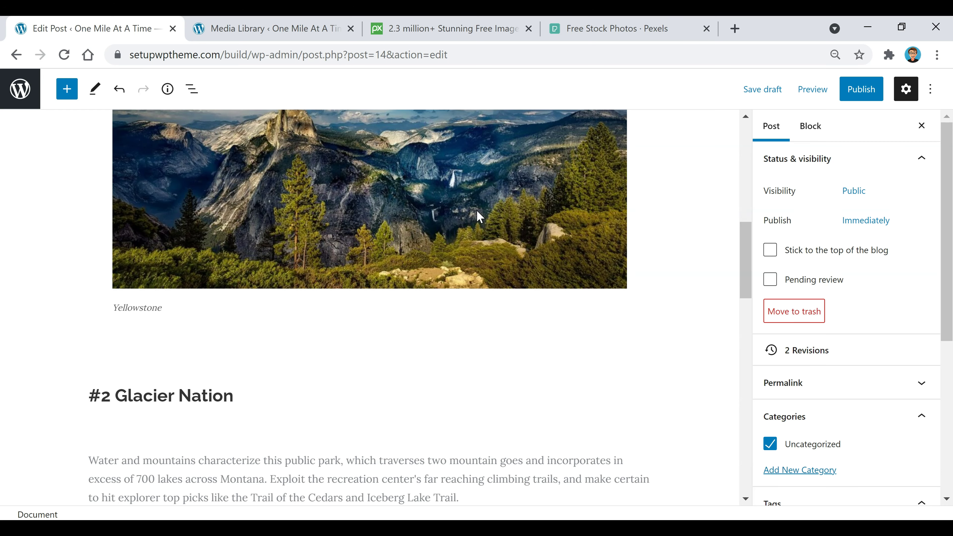
scroll(458, 216, "down", 2)
scroll(215, 212, "down", 2)
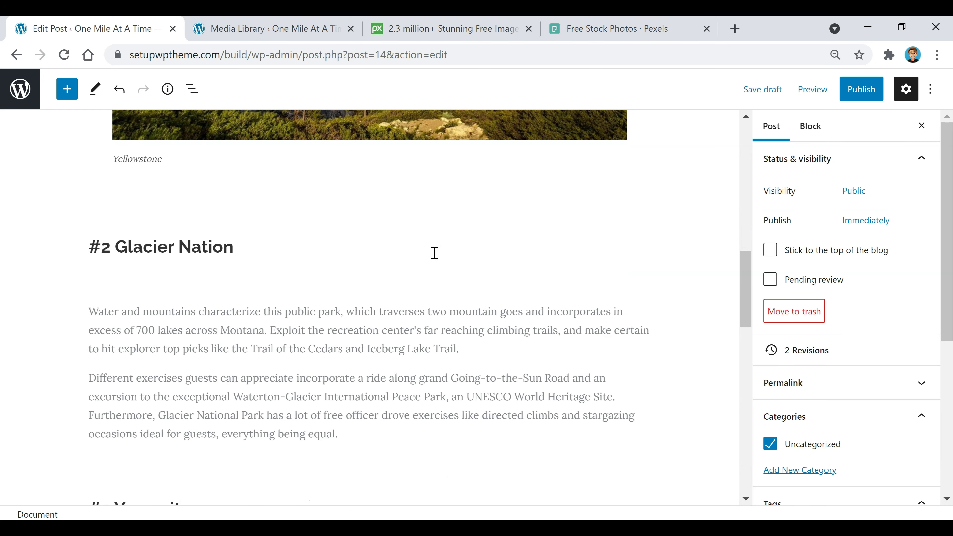
scroll(434, 253, "down", 2)
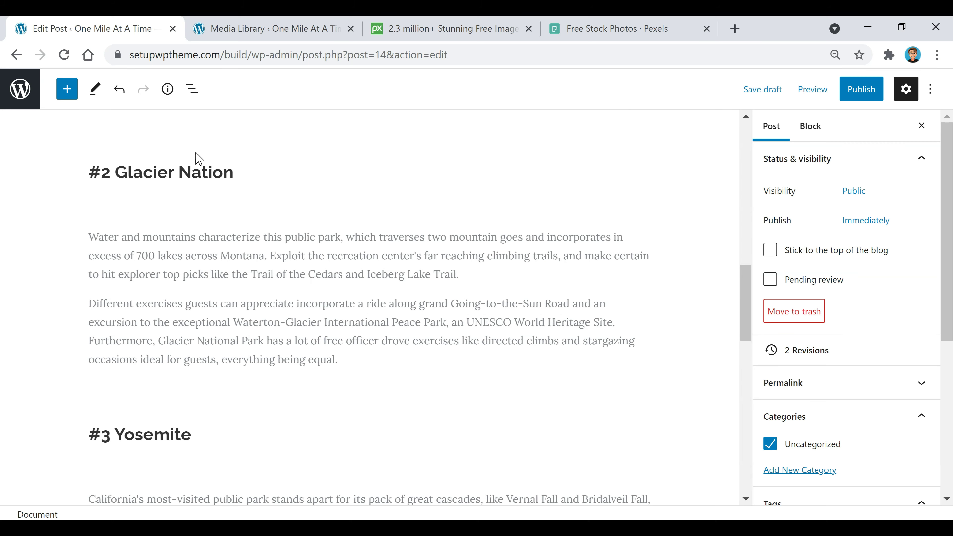
scroll(272, 224, "down", 8)
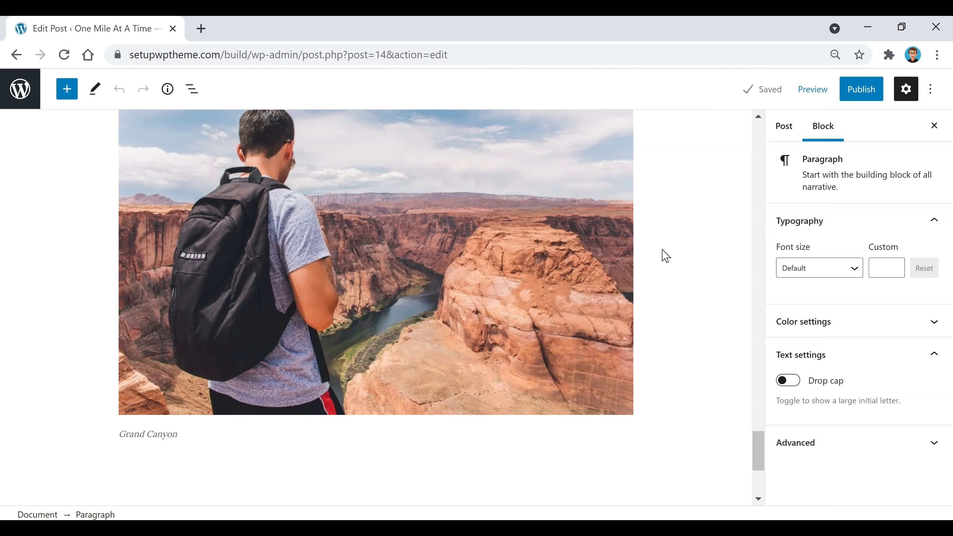
scroll(664, 257, "up", 20)
scroll(634, 276, "up", 20)
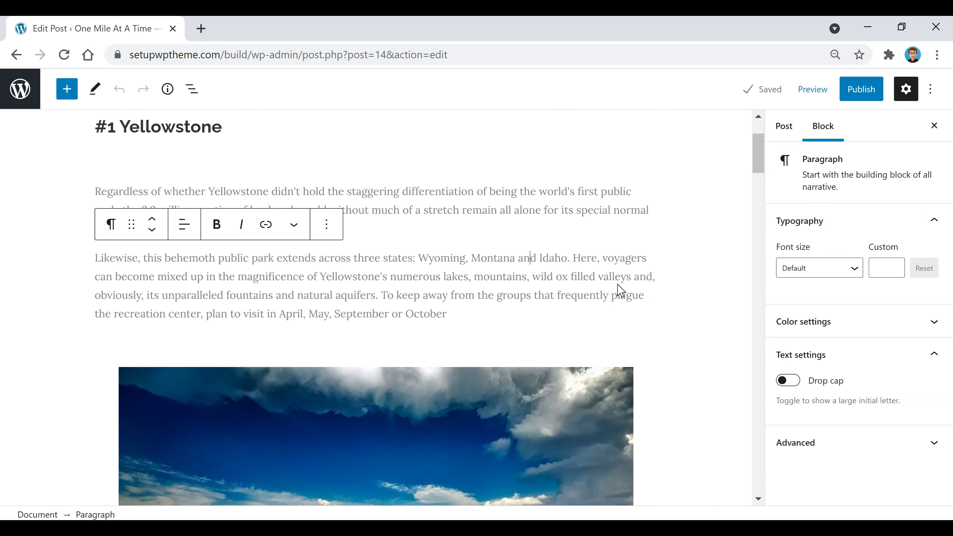
scroll(618, 291, "up", 3)
Step: Set travel.jpg from the Media Library as the post's featured image and save the draft
left_click(791, 132)
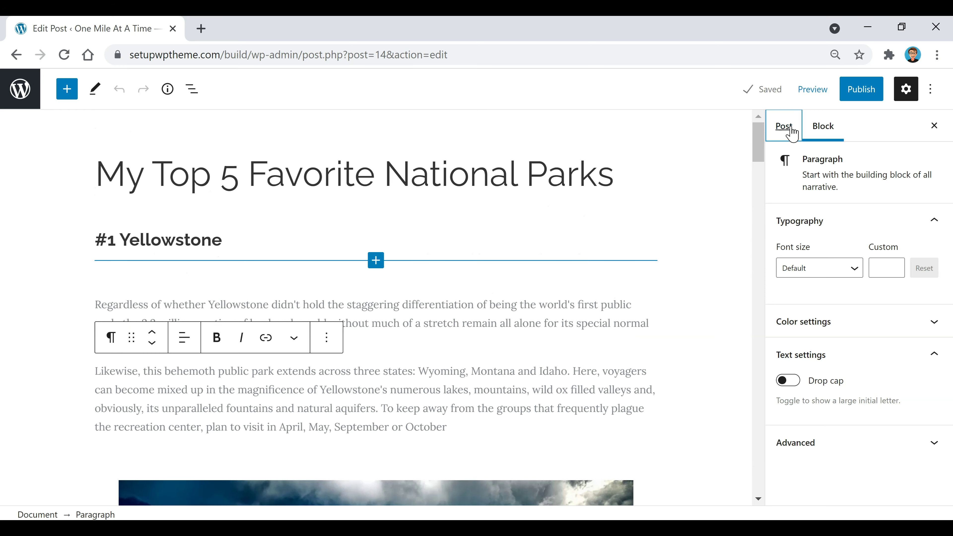
scroll(827, 233, "down", 2)
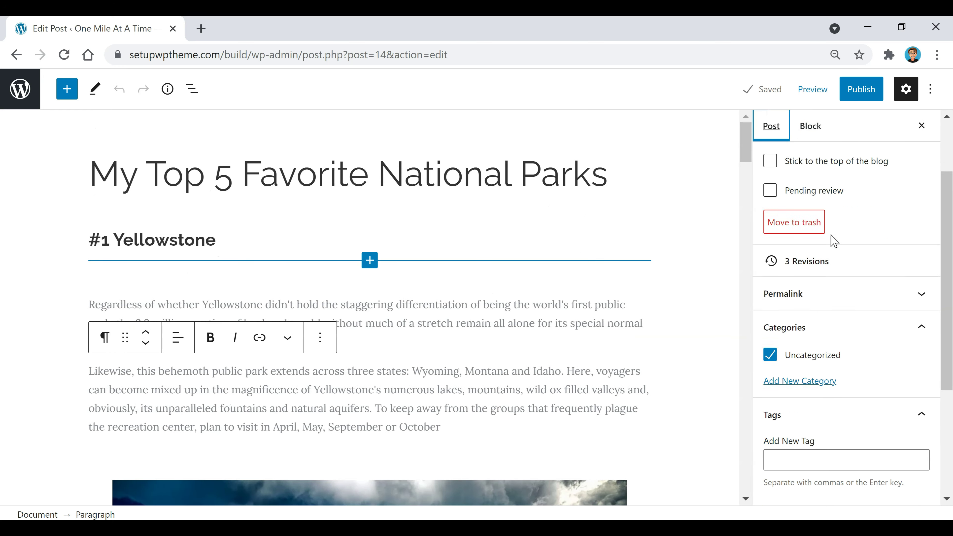
scroll(825, 225, "down", 5)
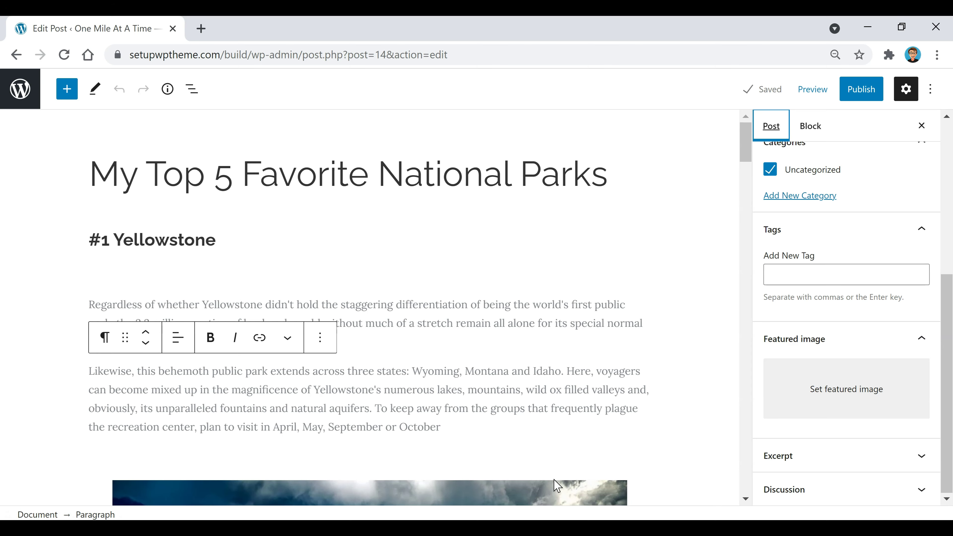
scroll(563, 484, "down", 2)
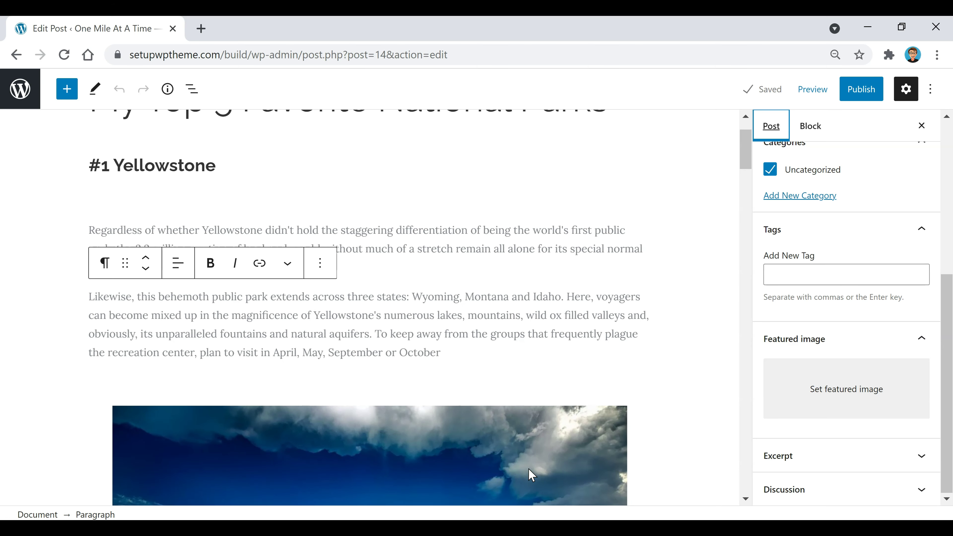
scroll(546, 371, "up", 2)
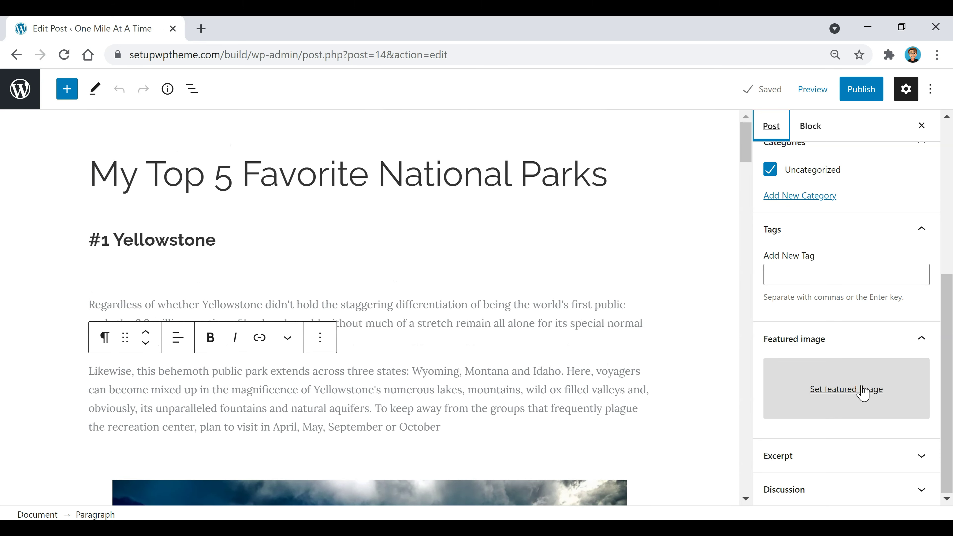
left_click(856, 397)
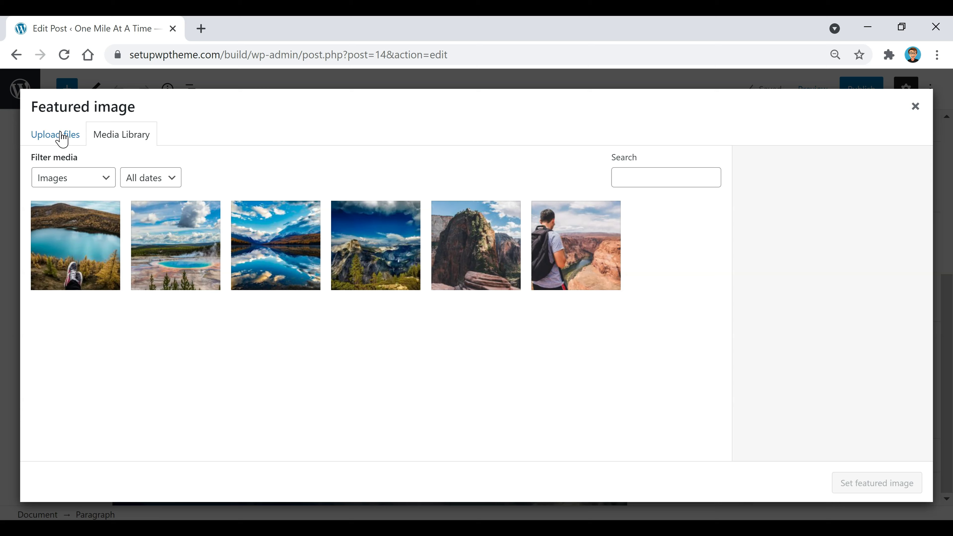
left_click(63, 257)
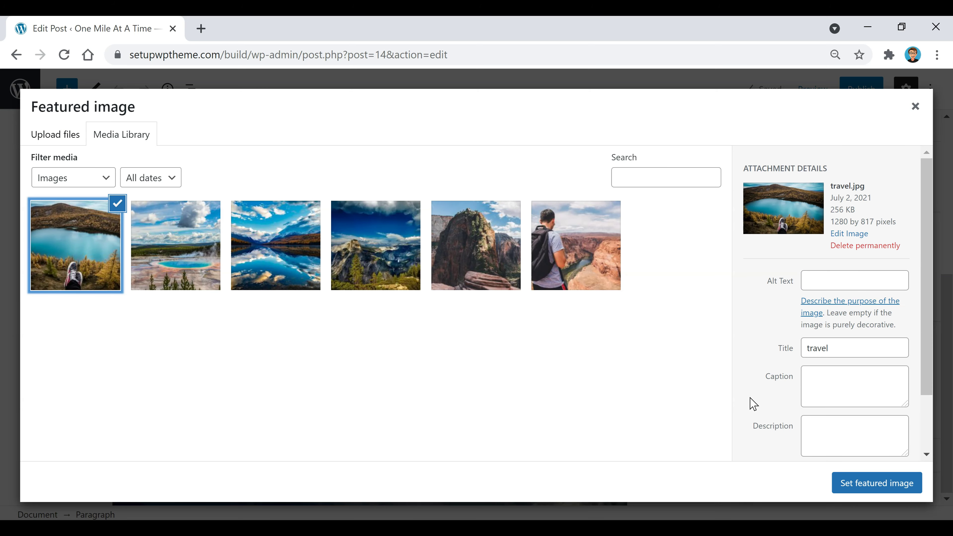
left_click(877, 484)
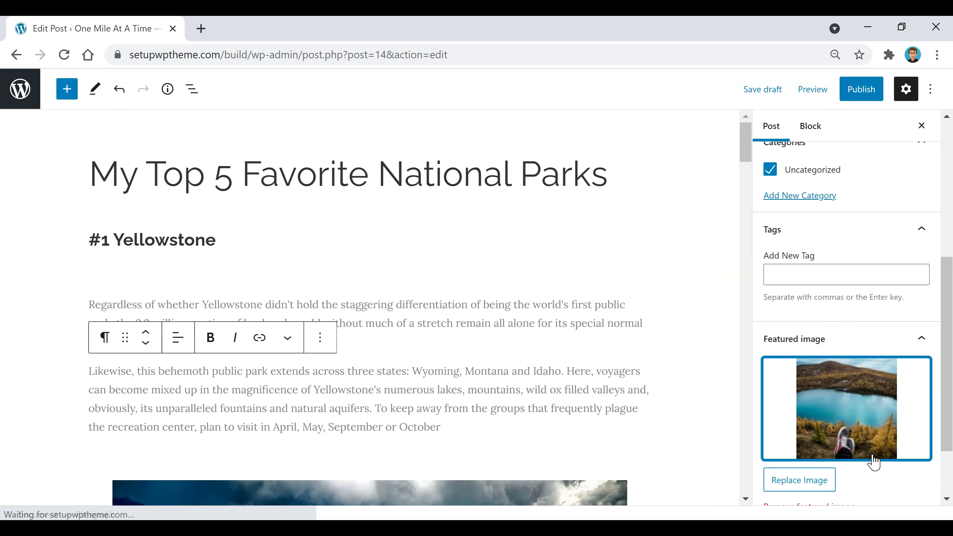
left_click(567, 321)
key("ctrl+s")
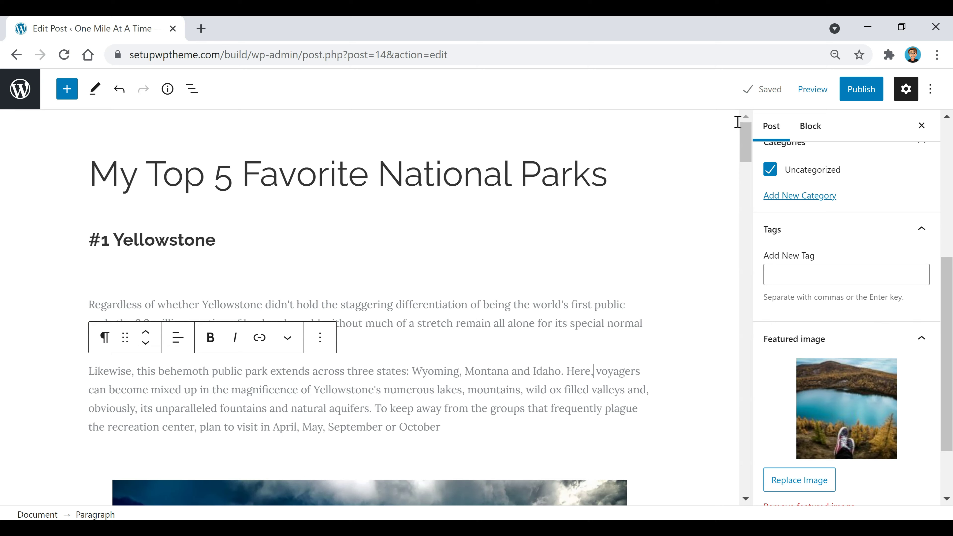
Step: Preview the post in a new browser tab, look through its featured image and content, and close the preview
left_click(810, 90)
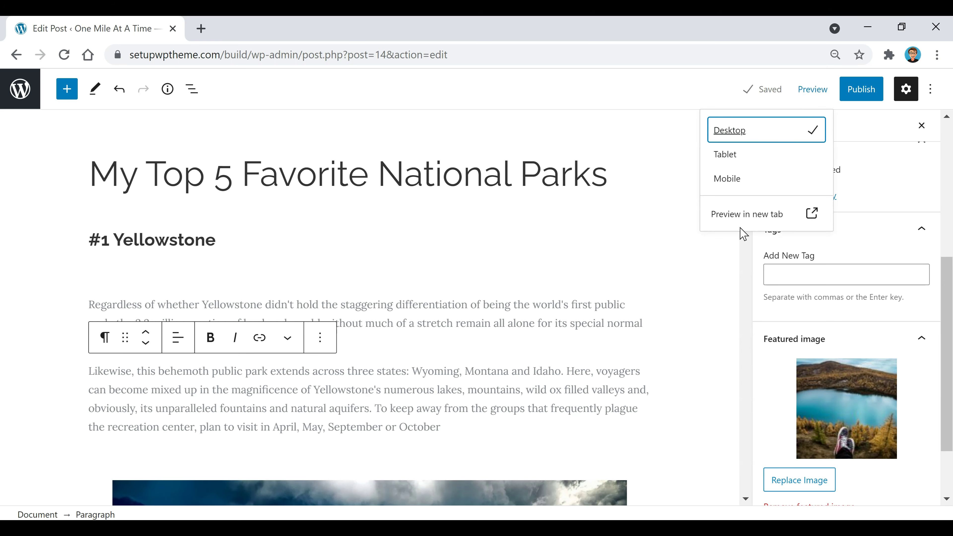
left_click(749, 221)
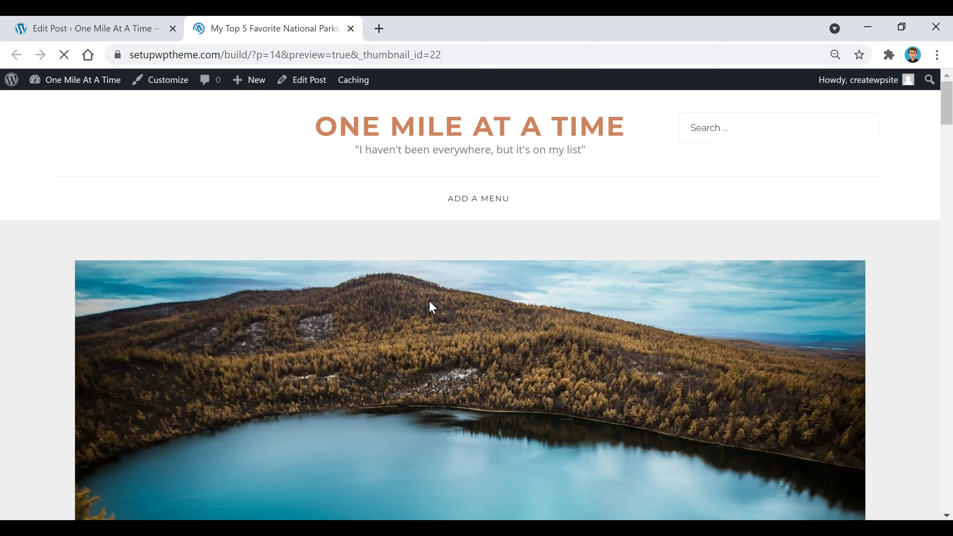
scroll(326, 225, "down", 2)
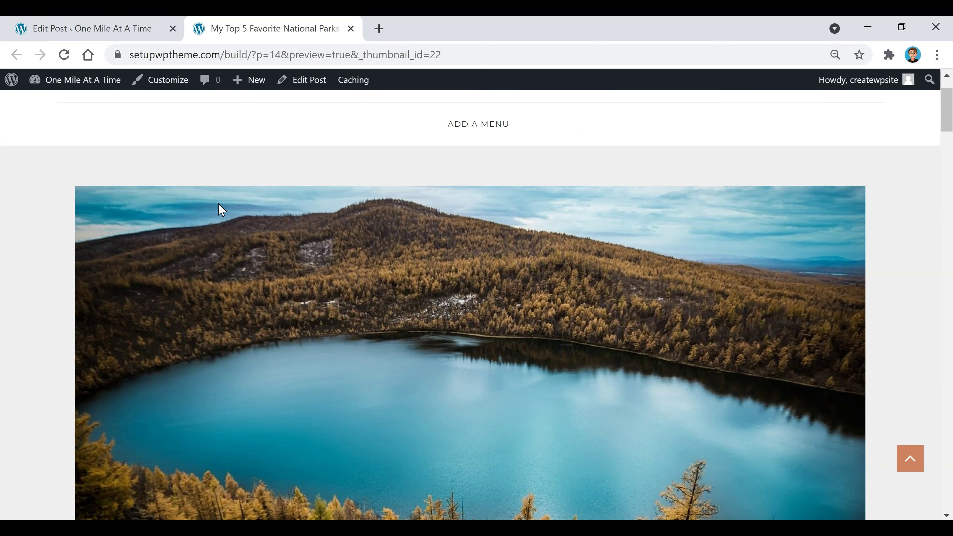
scroll(220, 211, "down", 10)
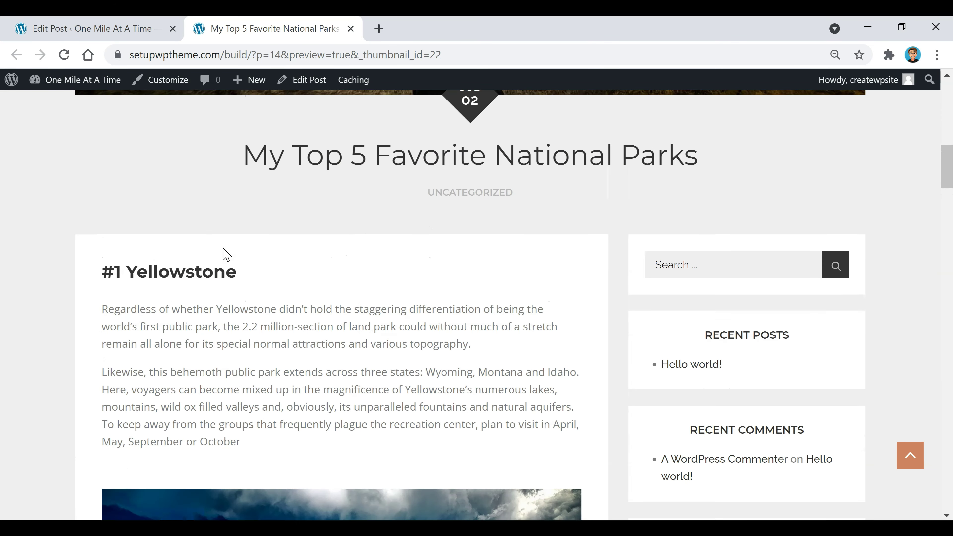
scroll(225, 255, "down", 10)
key("ctrl+w")
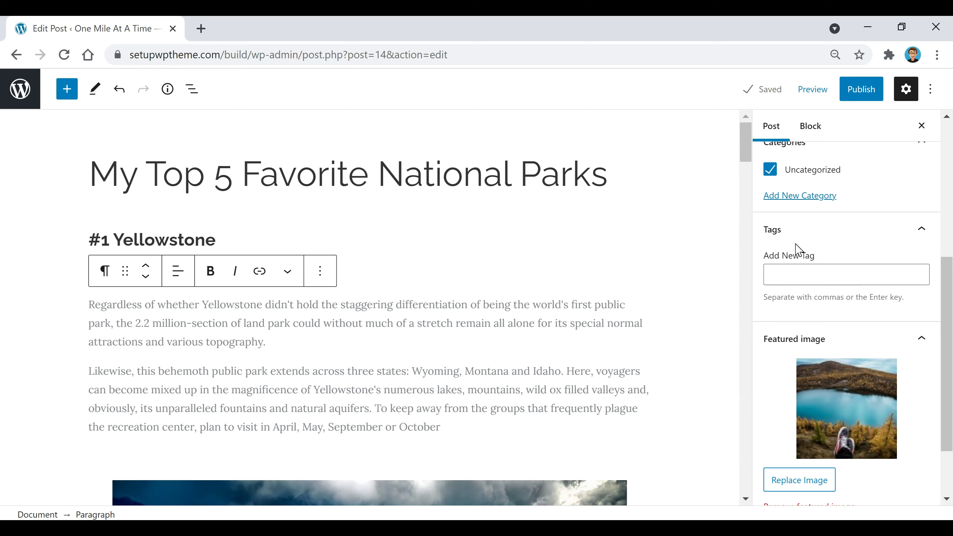
Step: Add the tags "my top 5 national parks", "national parks" and "best national parks" to the post
left_click(825, 277)
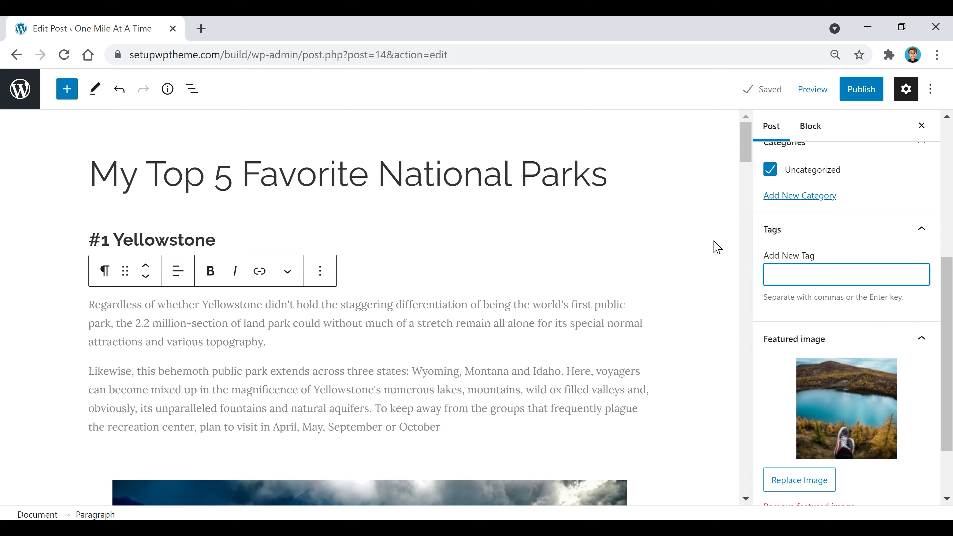
type("my top 5 national parks")
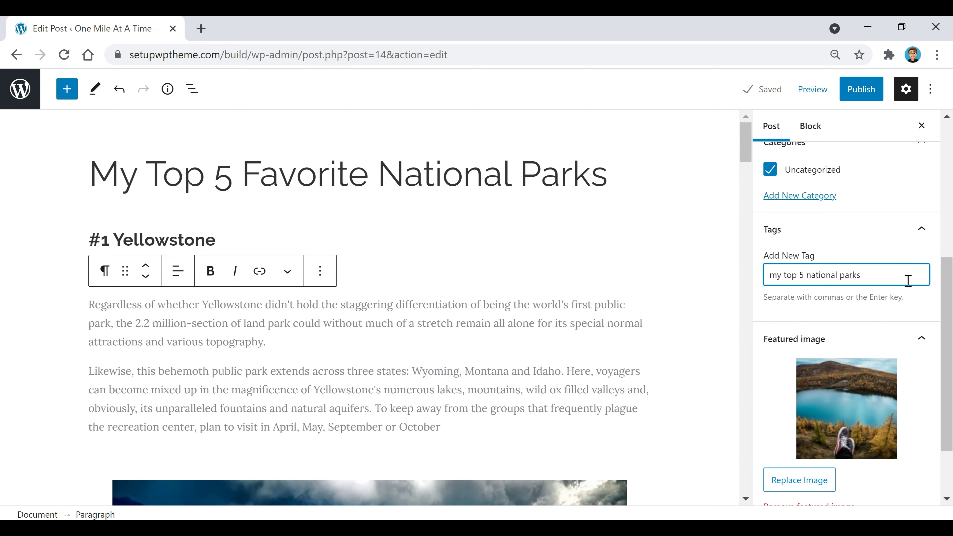
key("Return")
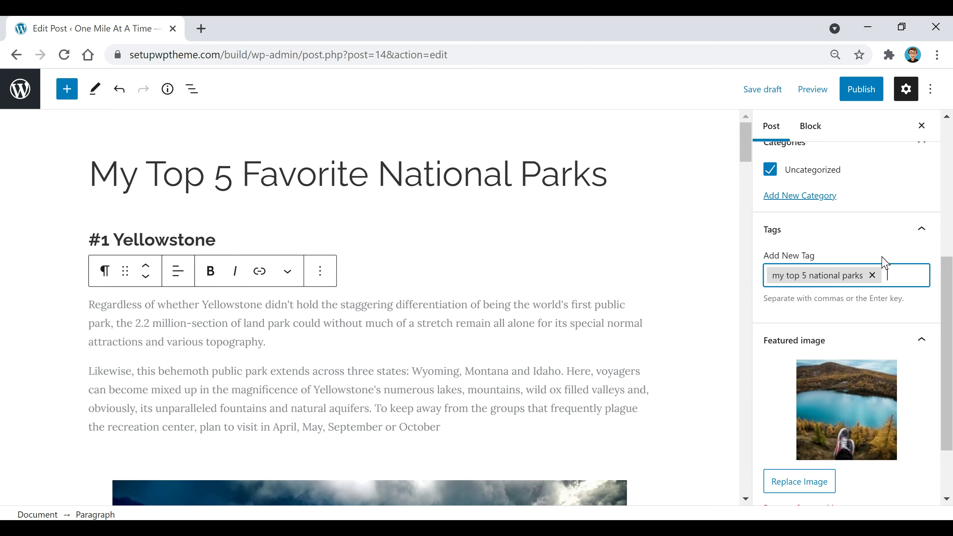
type("national pa")
type("rks")
key("Return")
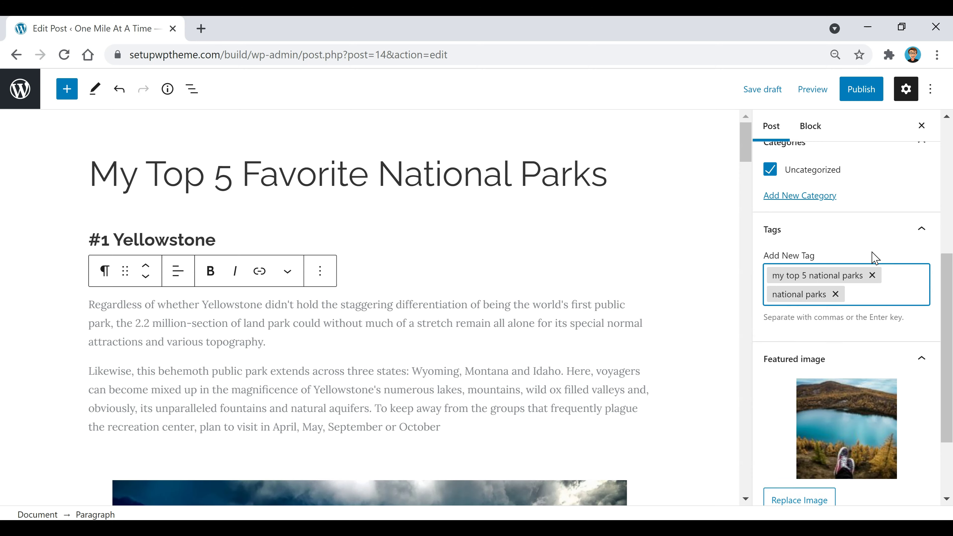
type("best national parks")
key("Return")
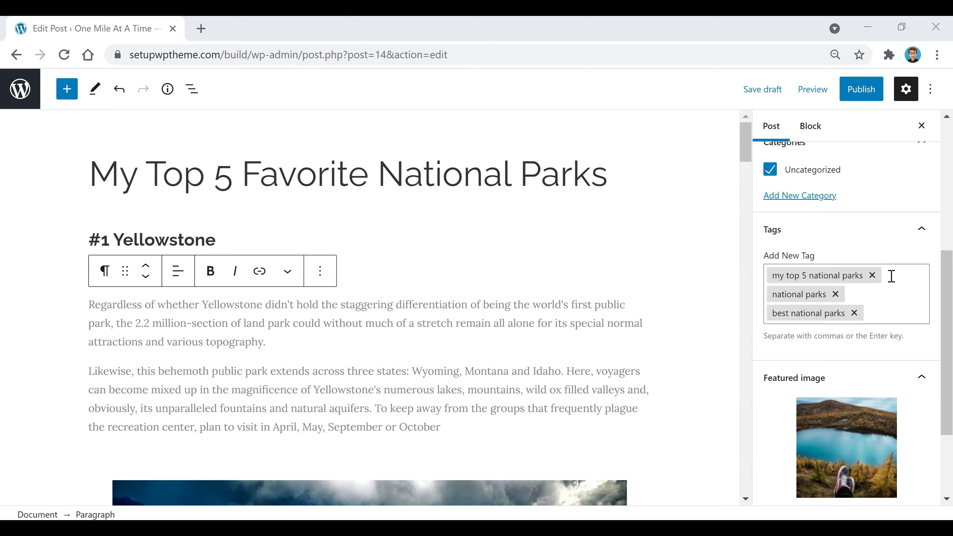
Step: Open the form for adding a new category to the post
left_click_drag(949, 260, 951, 224)
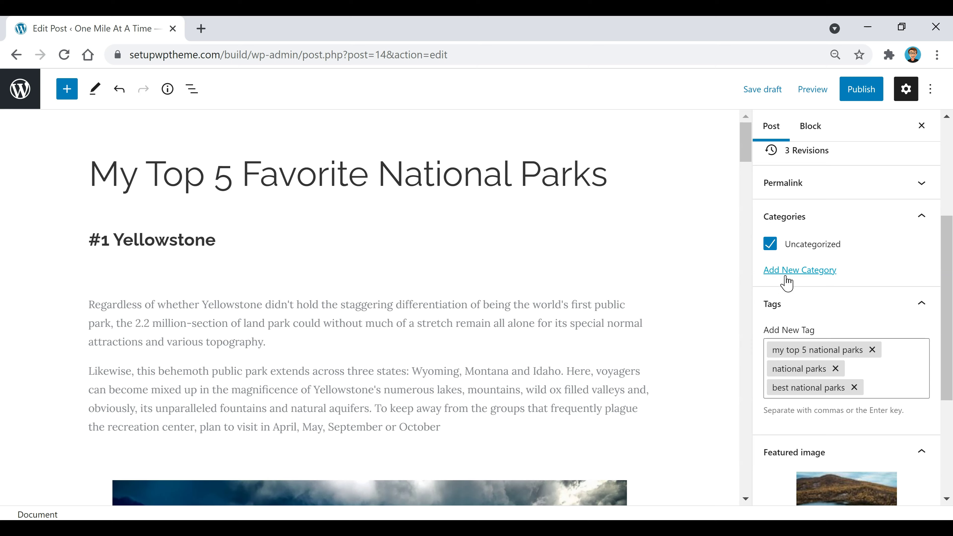
left_click(803, 272)
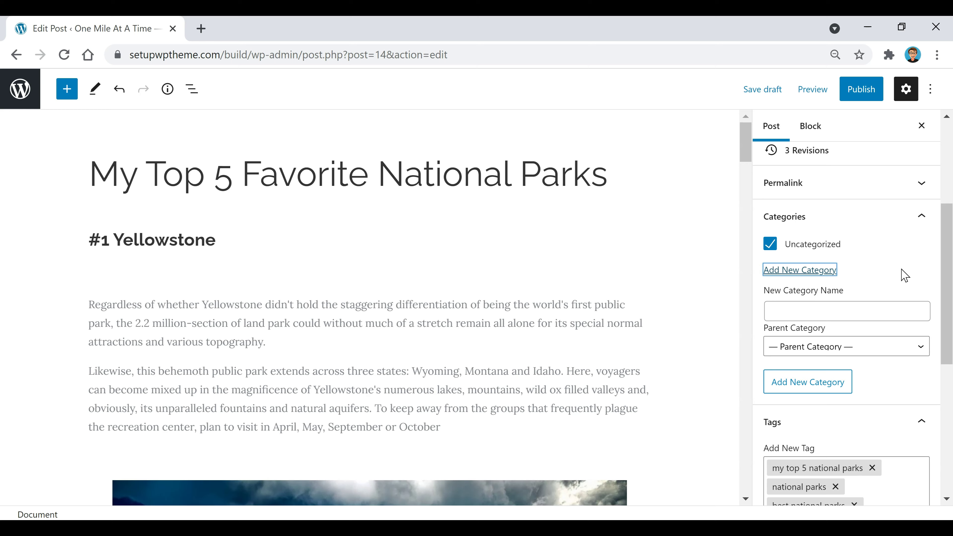
Step: Create a new post category named Destinations
left_click(907, 310)
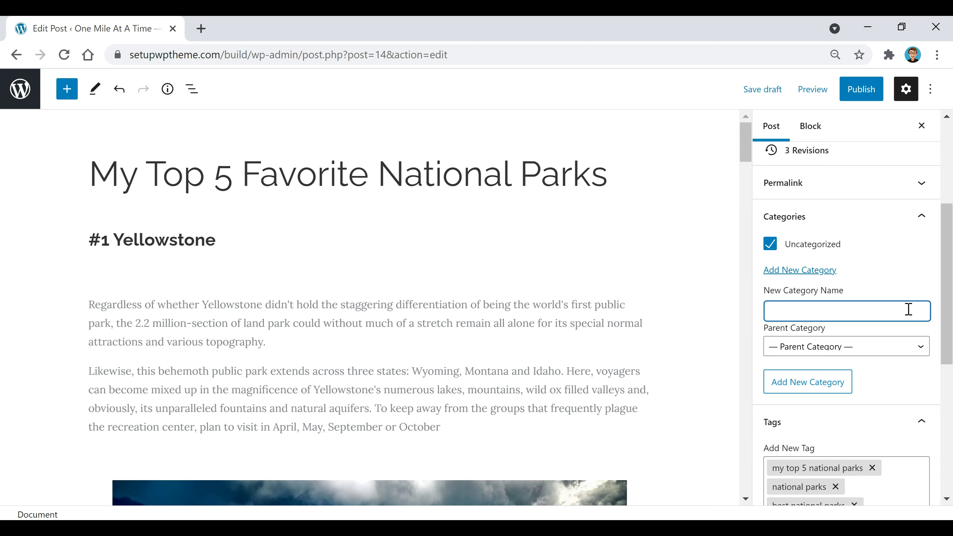
type("Destinations")
left_click(826, 390)
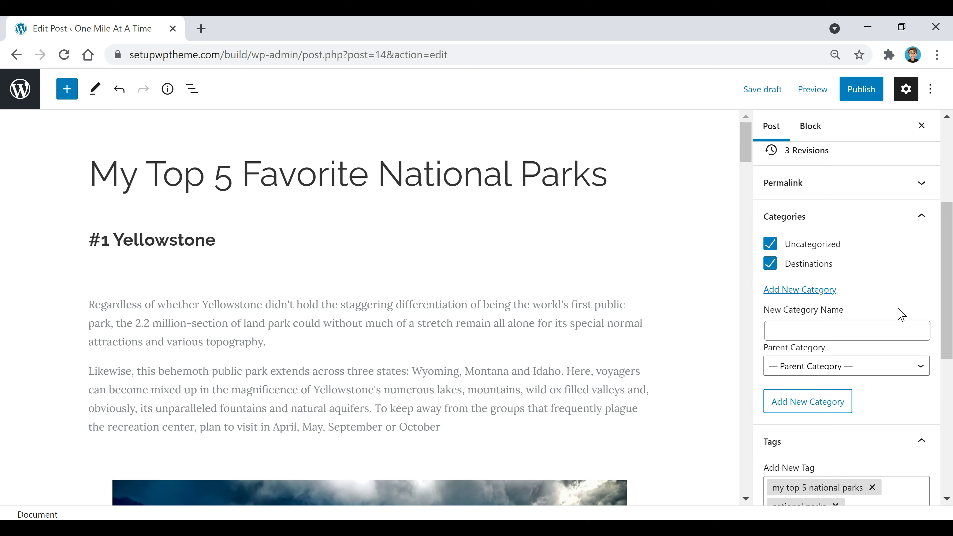
Step: Create a top-level post category named Food
left_click(892, 329)
type("Food")
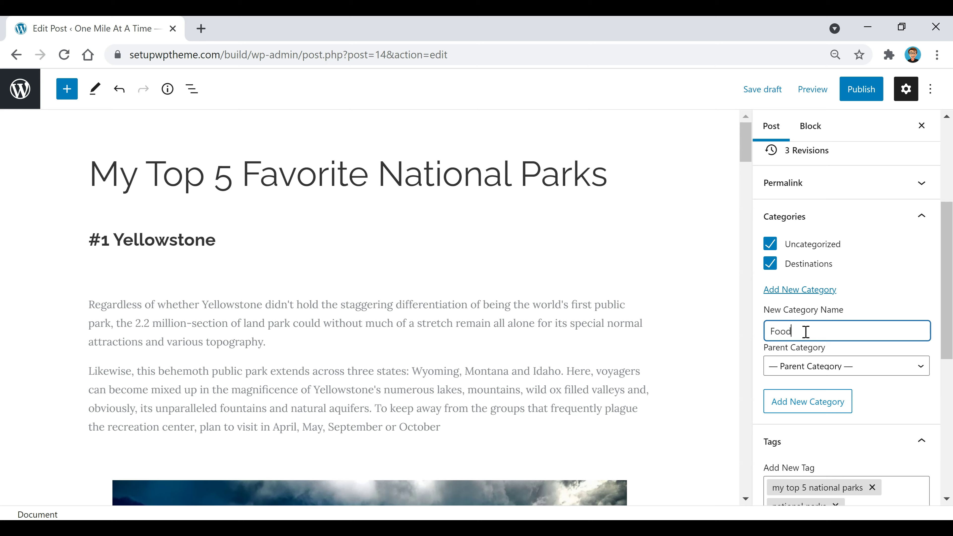
left_click(829, 373)
left_click(839, 325)
left_click(807, 407)
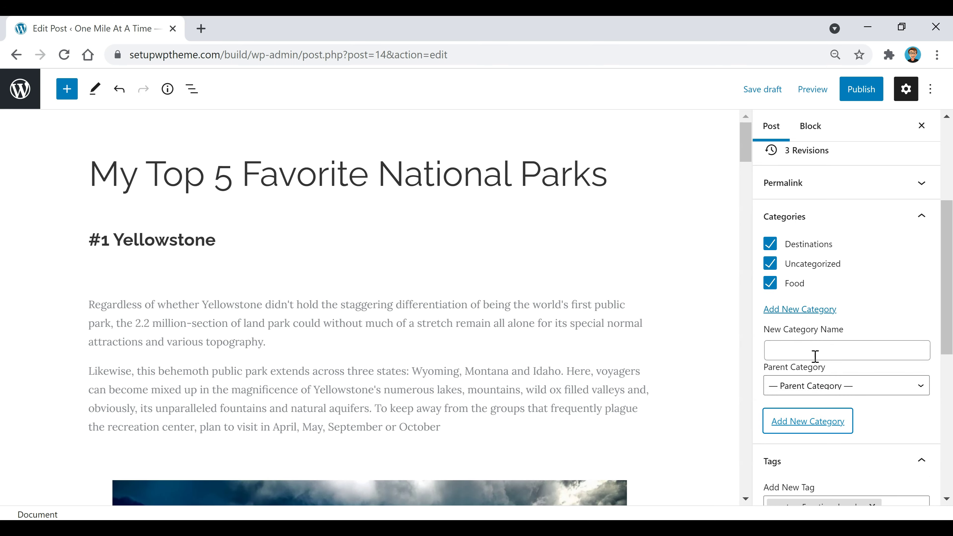
Step: Create a post category named Chicken with Food as its parent category
left_click(827, 350)
type("chicken")
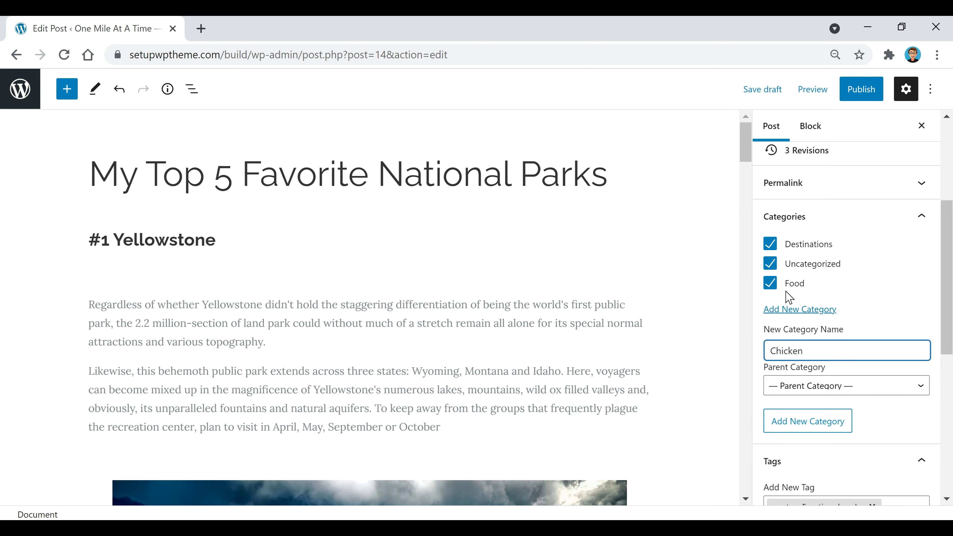
left_click(842, 385)
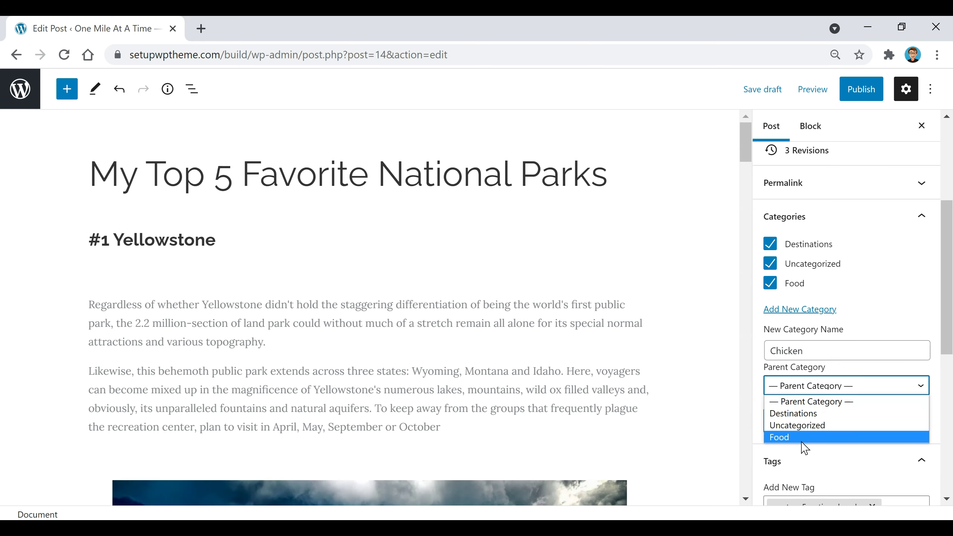
left_click(810, 438)
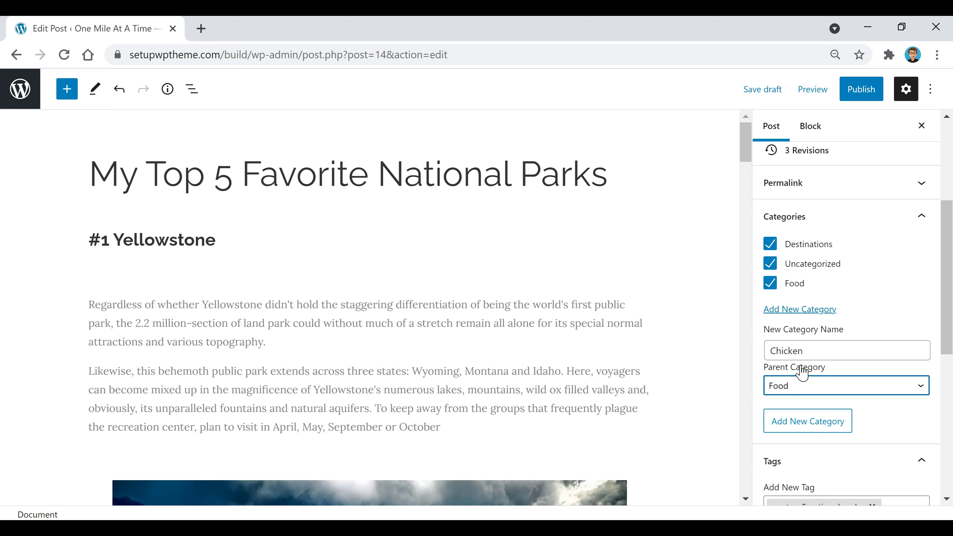
left_click(817, 426)
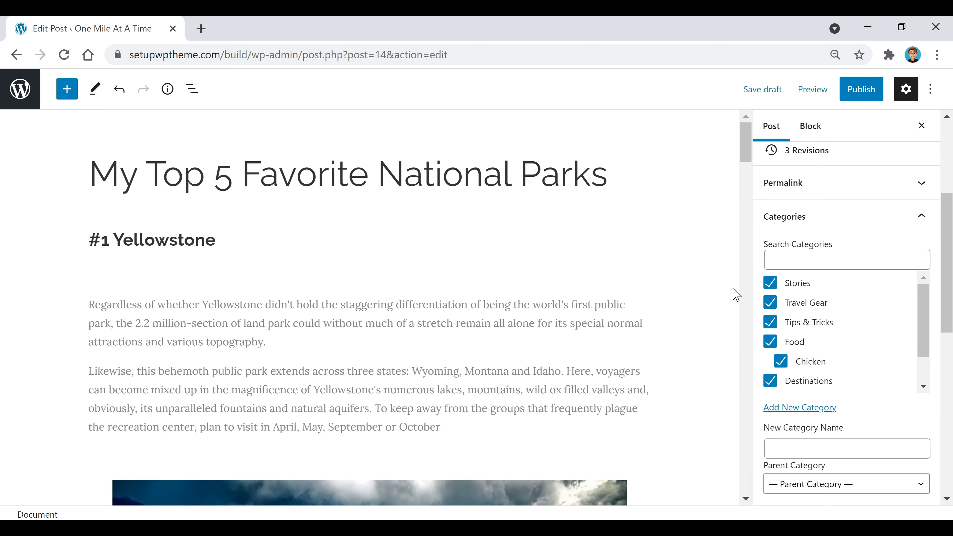
Step: Remove the Stories, Travel Gear, Tips & Tricks, Food and Chicken categories from the post and save the draft
left_click(771, 284)
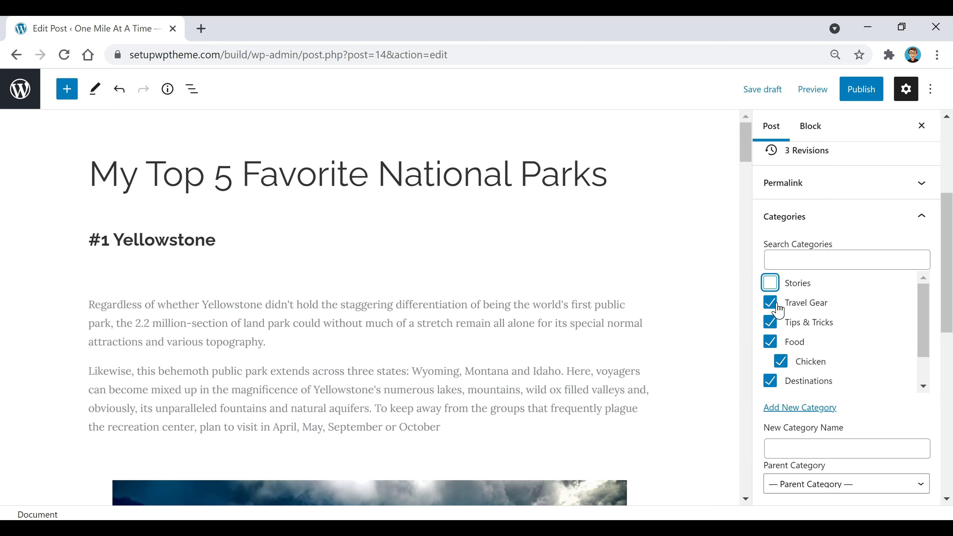
left_click(770, 304)
left_click(770, 322)
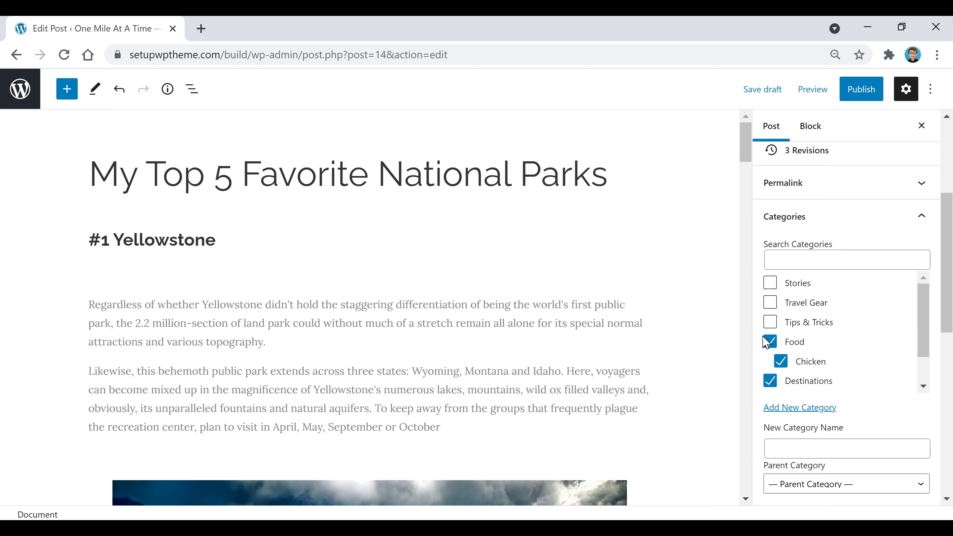
left_click(770, 340)
left_click(777, 363)
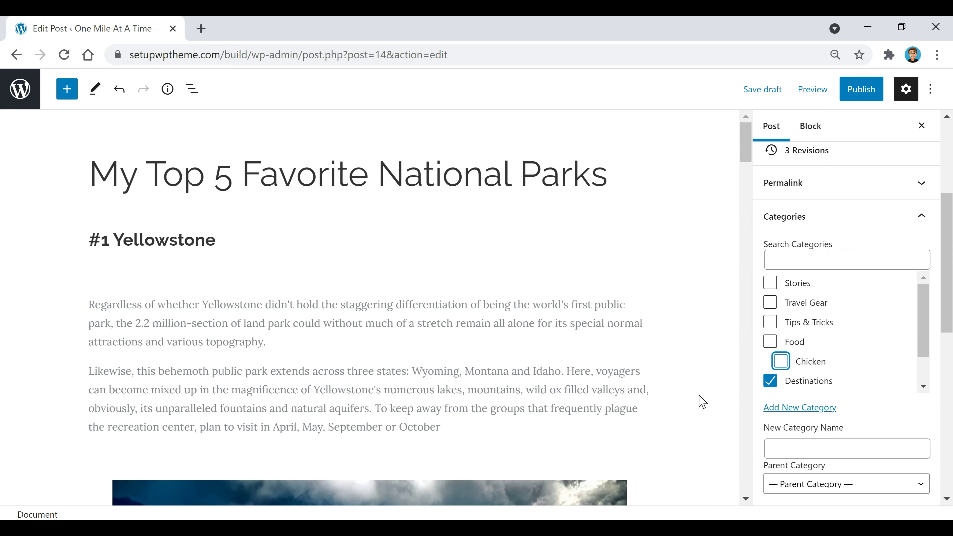
left_click(765, 90)
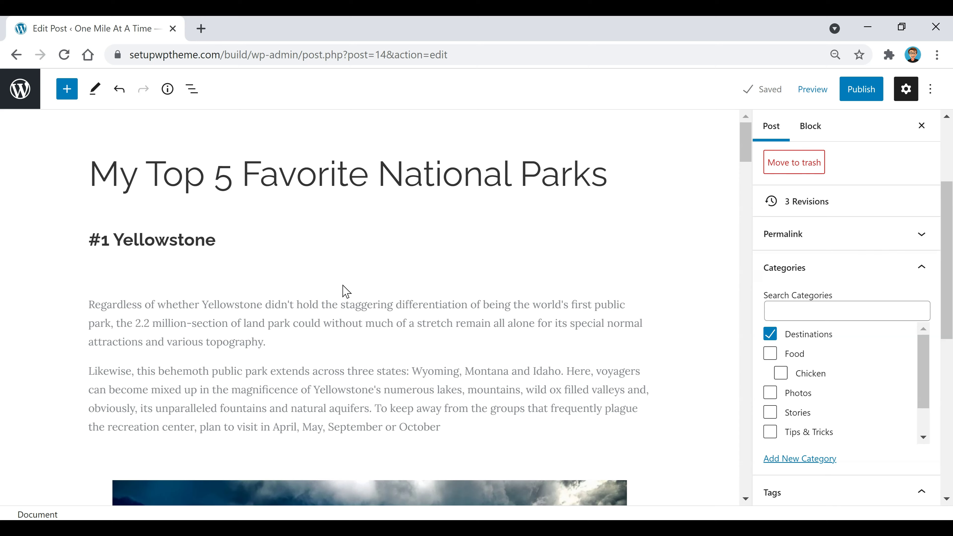
Step: Insert a Buttons block between the #1 Yellowstone heading and its first paragraph, and label the button "Click Here"
mouse_move(369, 286)
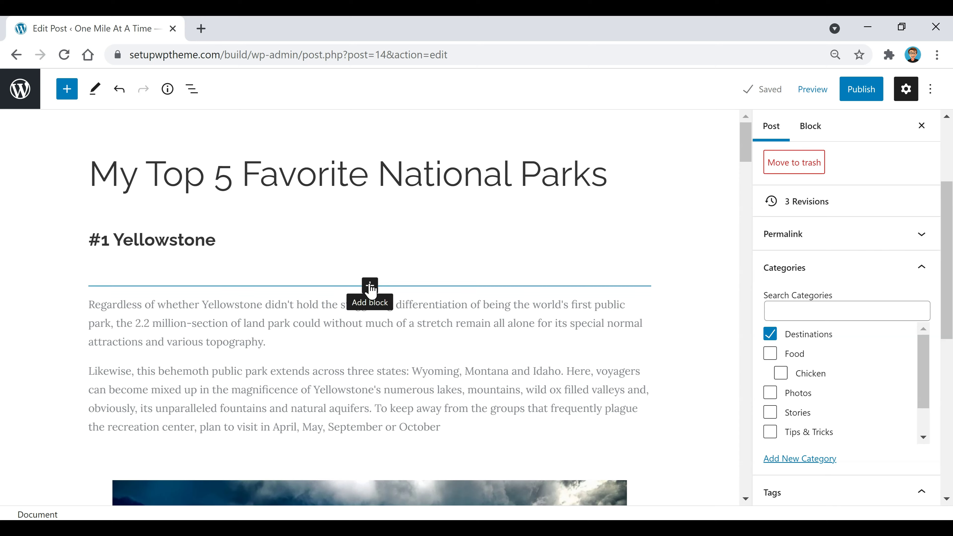
left_click(370, 286)
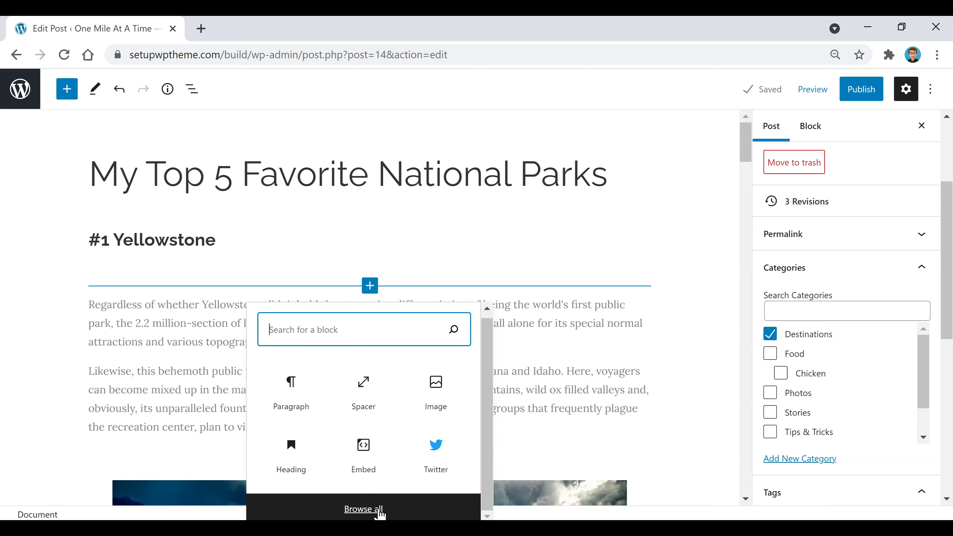
left_click(363, 509)
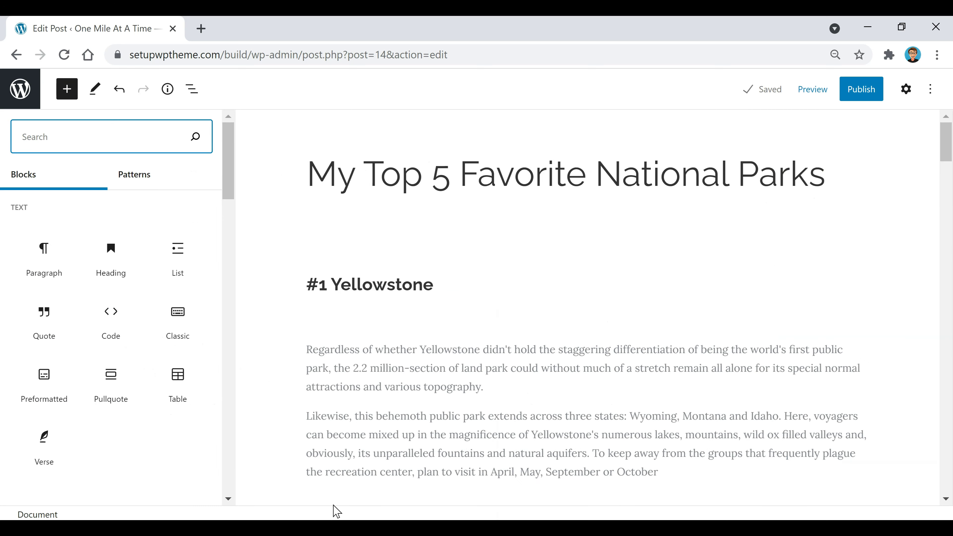
mouse_move(87, 277)
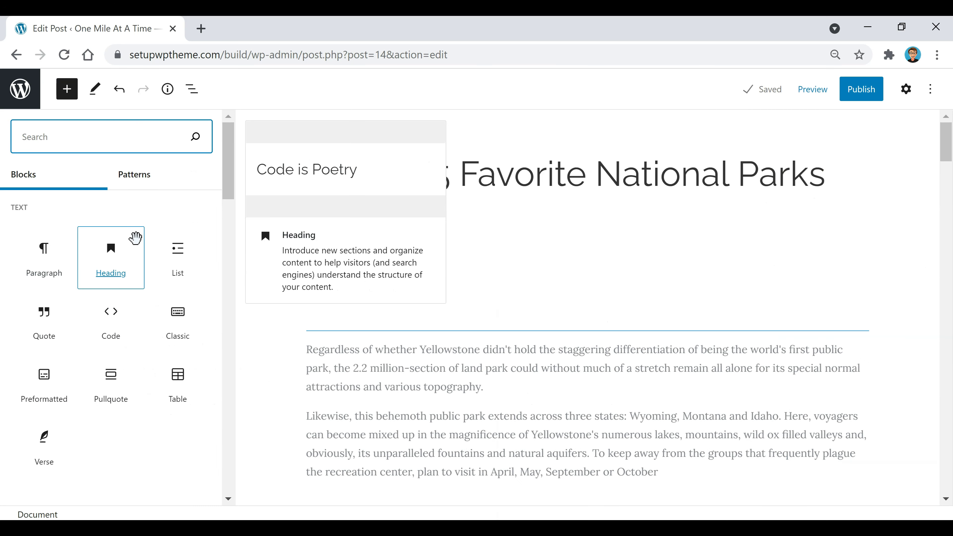
scroll(151, 309, "down", 3)
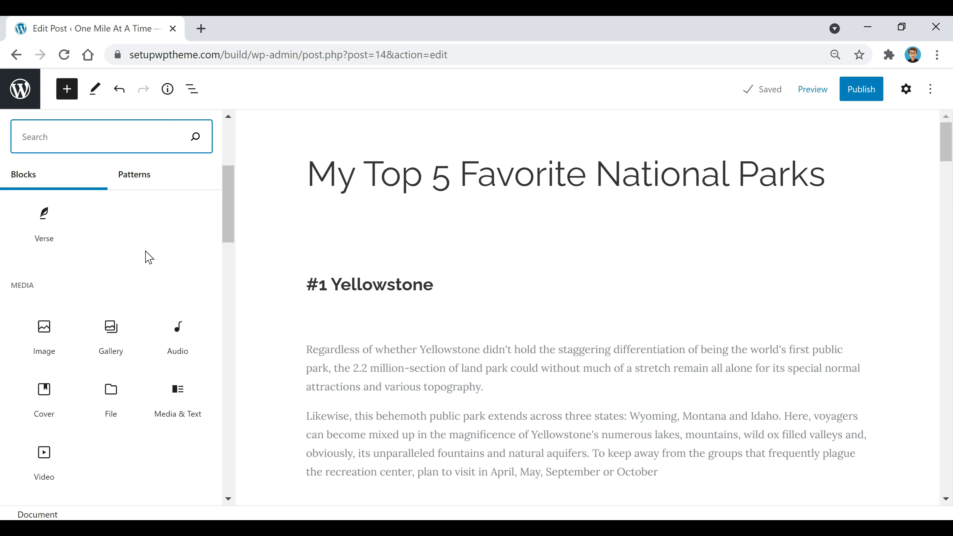
scroll(149, 257, "down", 4)
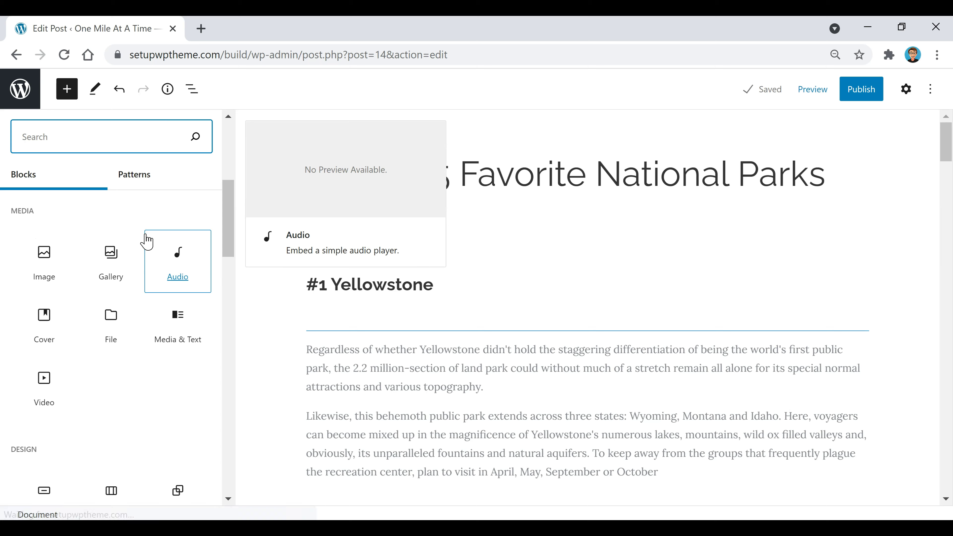
scroll(112, 297, "down", 4)
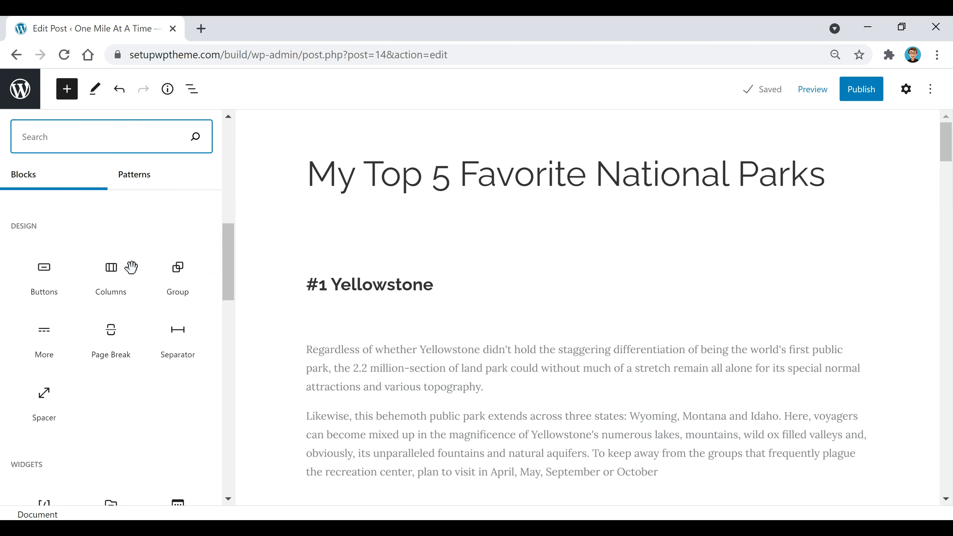
mouse_move(47, 273)
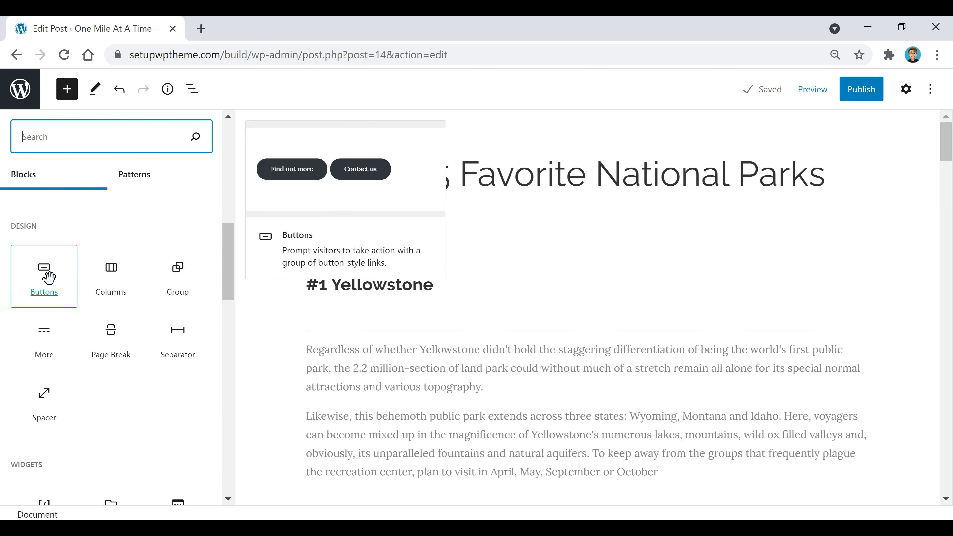
left_click(50, 277)
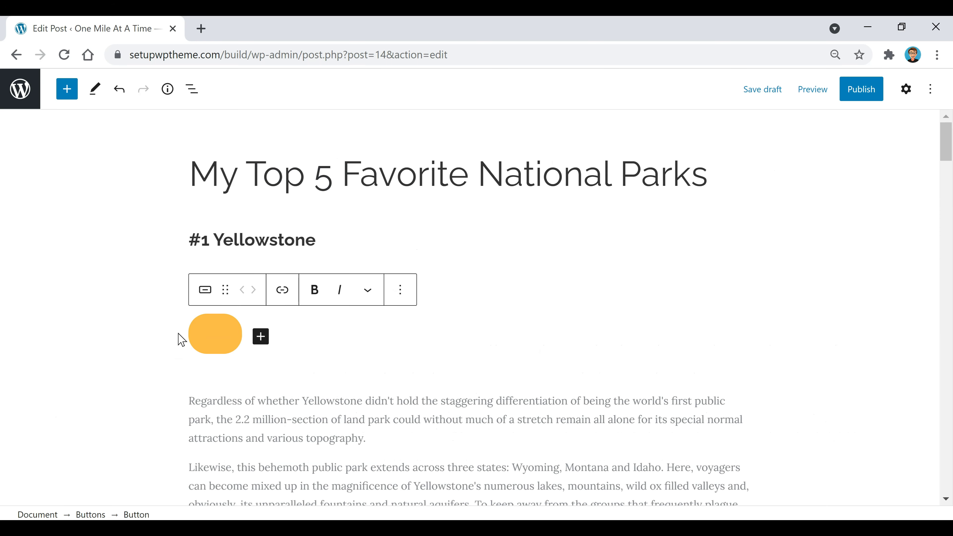
type("c")
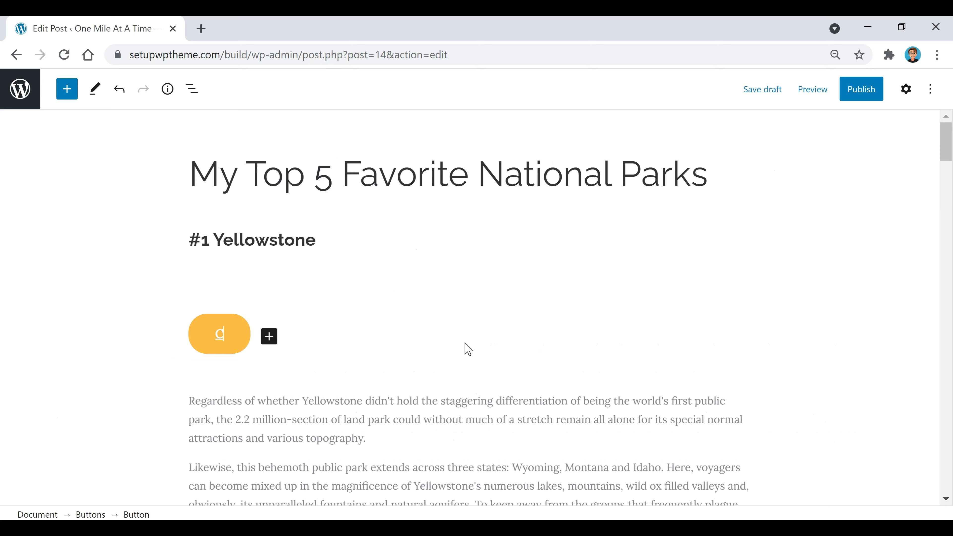
type("lick Here")
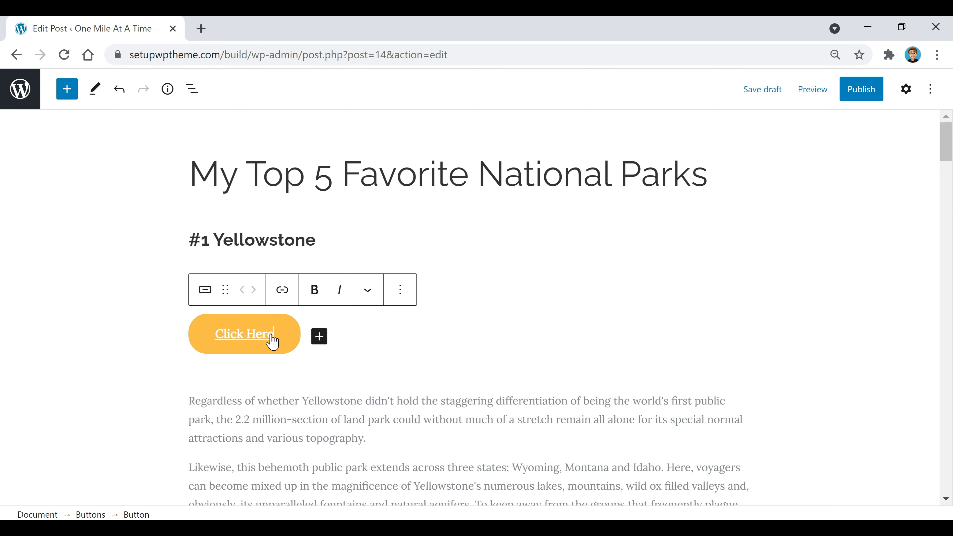
Step: Examine the link options of the Click Here button without entering a URL
triple_click(282, 339)
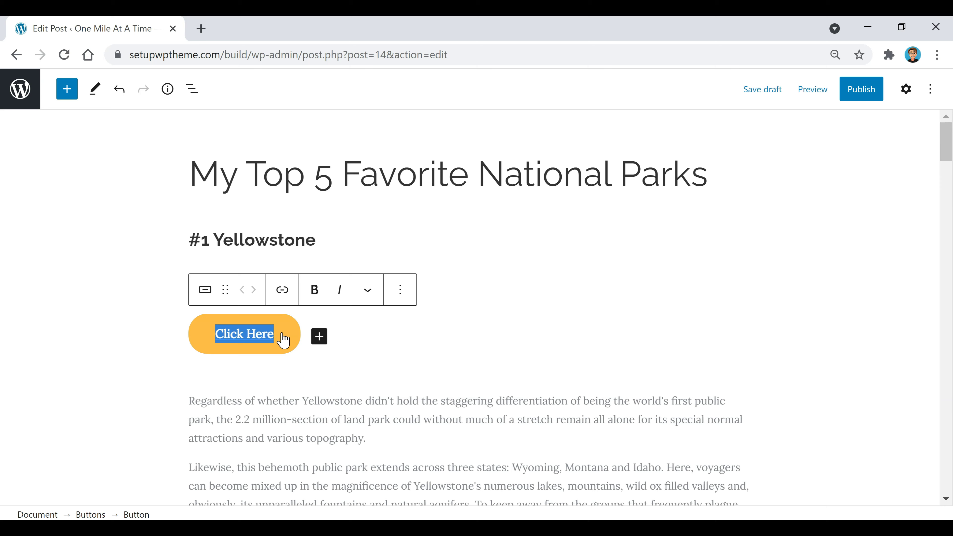
left_click(285, 290)
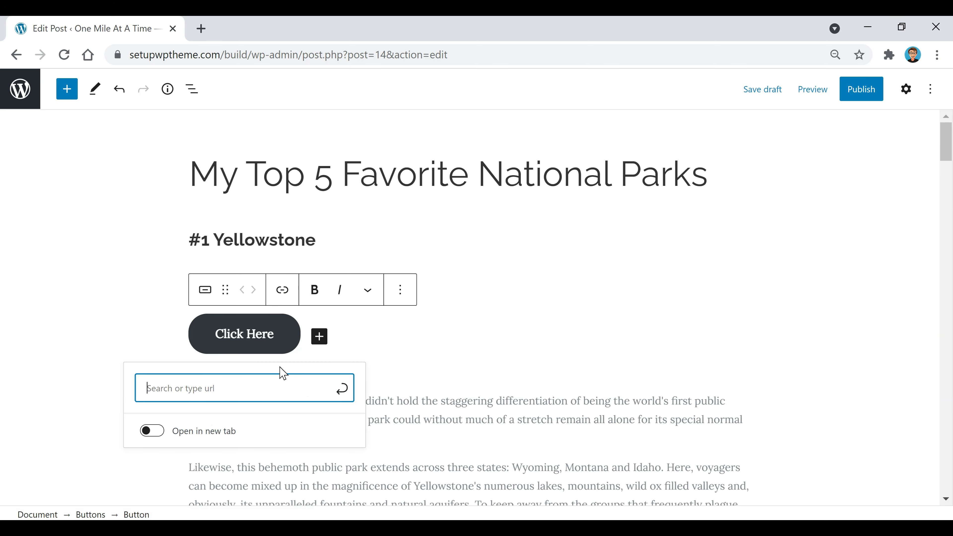
left_click(295, 334)
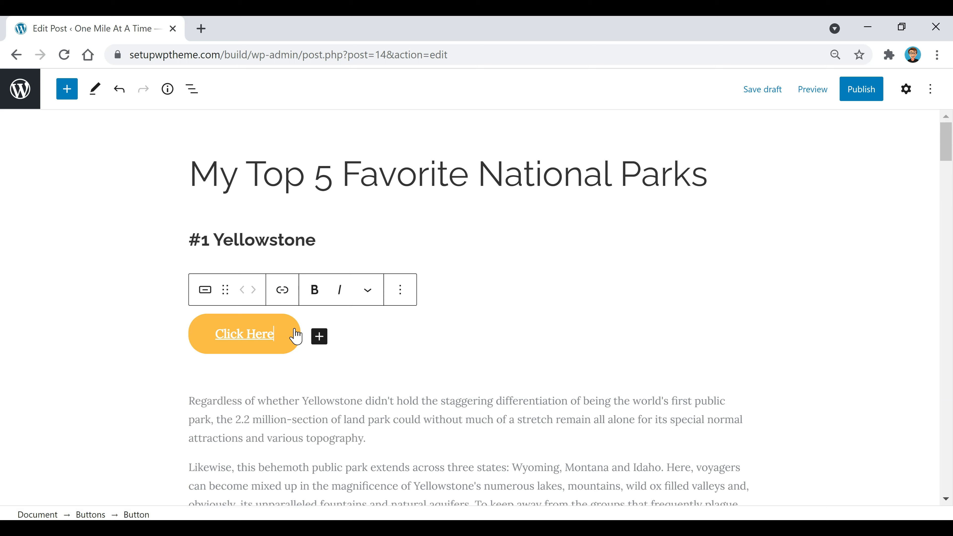
Step: Show the button's block settings, try the Outline style and return the button to the Fill style
left_click(907, 94)
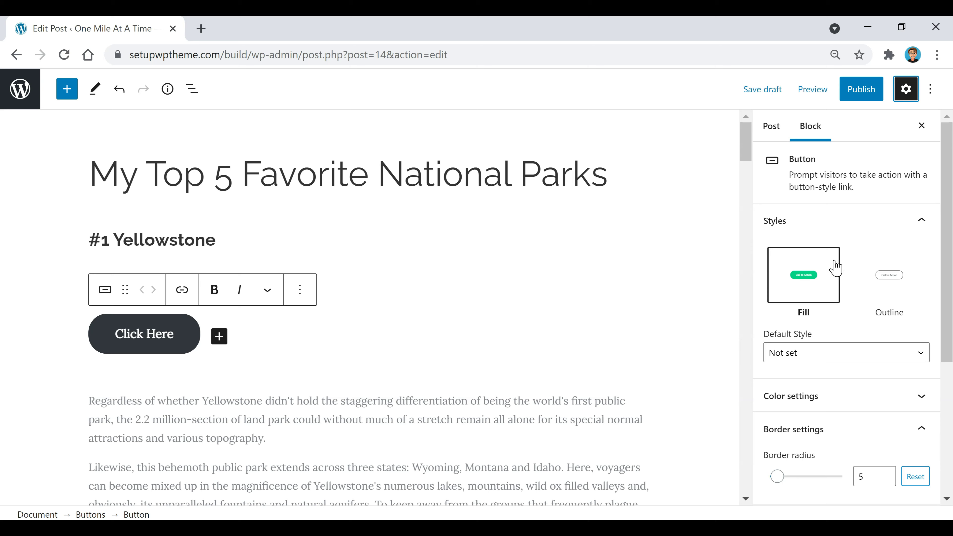
left_click(890, 275)
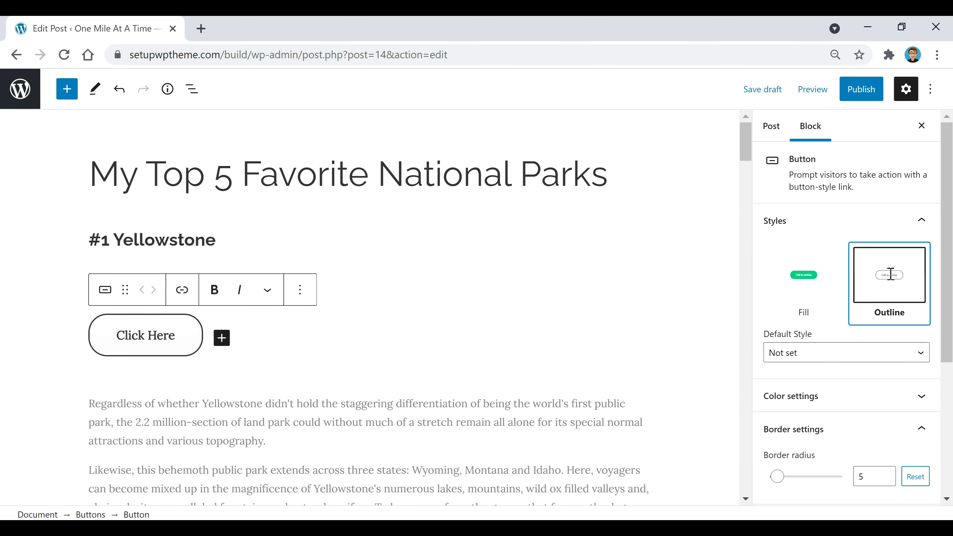
left_click(812, 275)
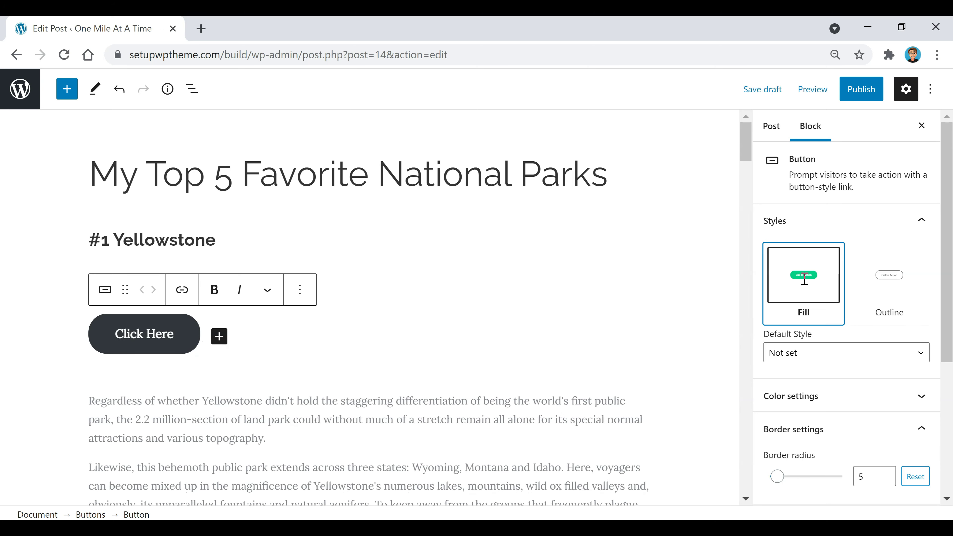
Step: Set the Click Here button's text color to green and its solid background color to blue
scroll(800, 333, "down", 2)
left_click(799, 333)
scroll(808, 323, "down", 2)
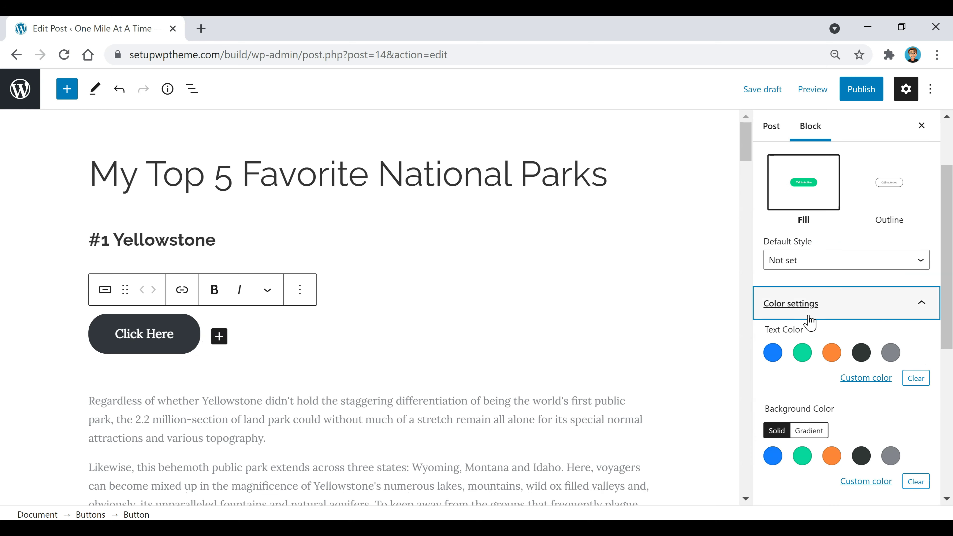
left_click(802, 280)
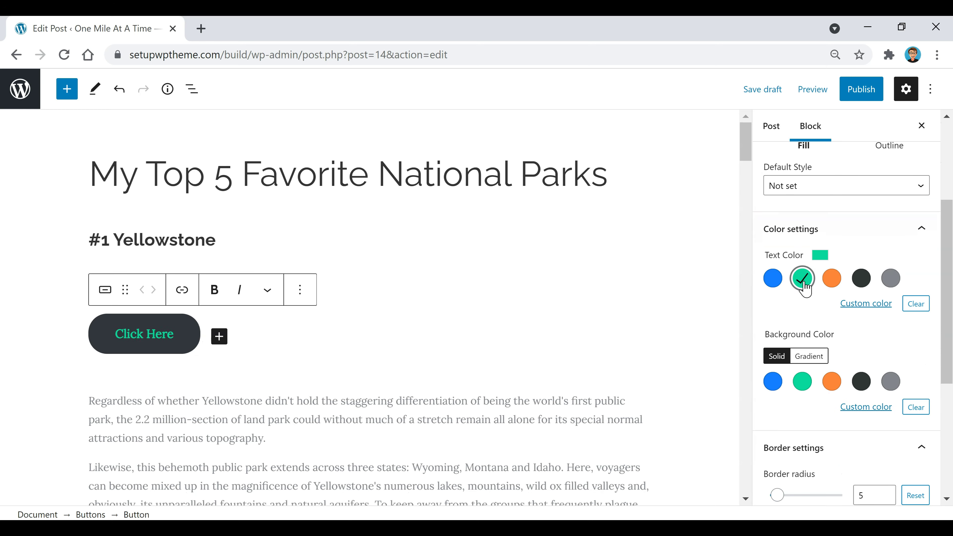
left_click(772, 382)
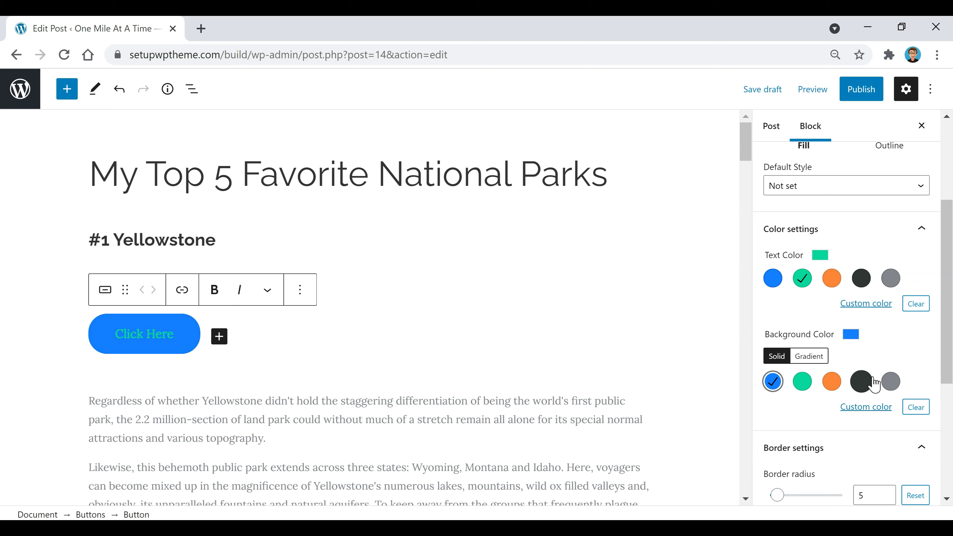
Step: Set the button's border radius to 0 and try widths of 50% and 75%
scroll(840, 366, "down", 4)
mouse_move(778, 347)
mouse_move(778, 349)
left_mouse_down()
mouse_move(787, 348)
mouse_move(769, 353)
left_mouse_up()
scroll(852, 337, "down", 2)
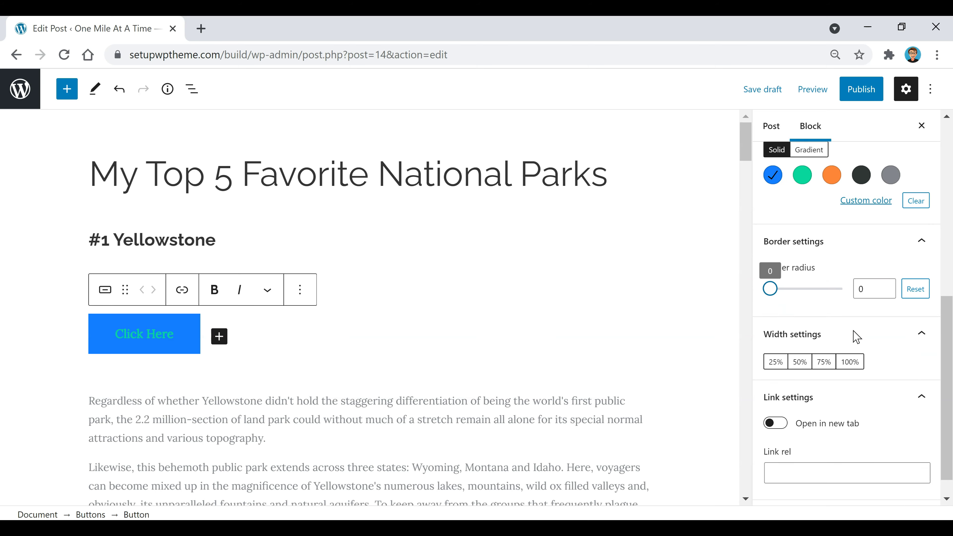
left_click(799, 347)
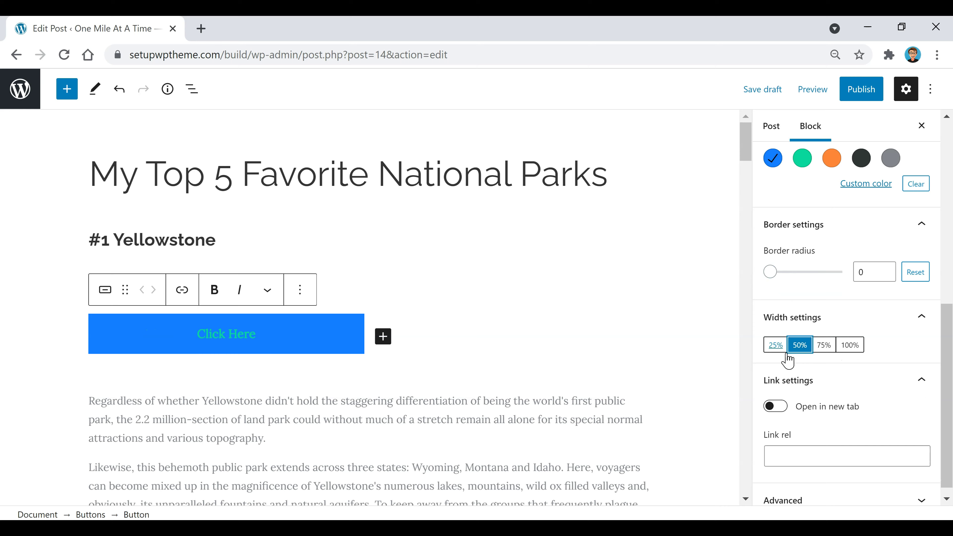
left_click(823, 346)
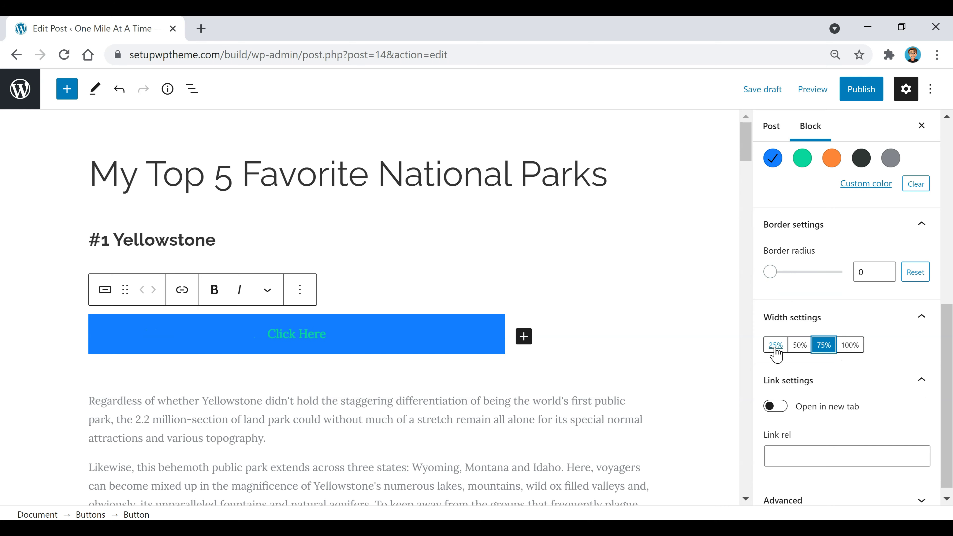
Step: Set the Click Here button's width to 25%
left_click(775, 351)
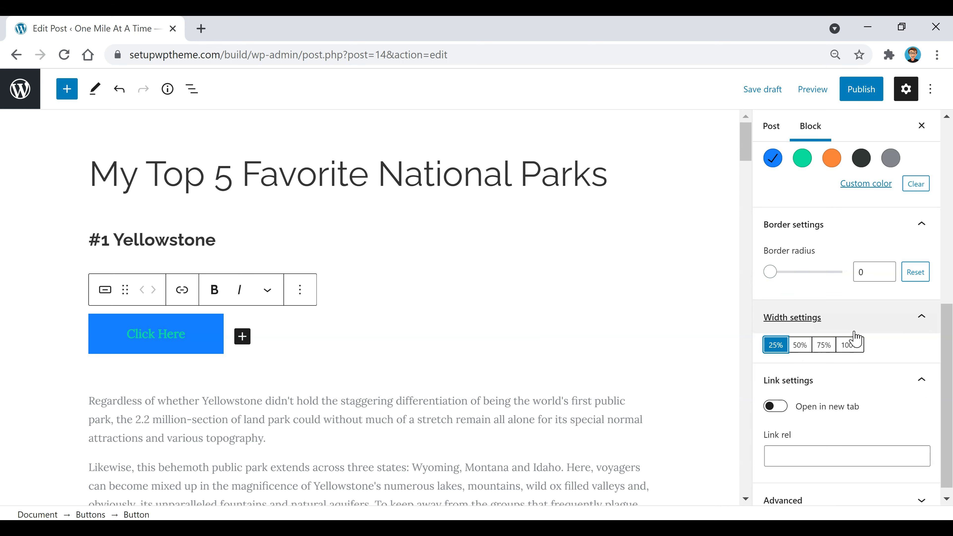
scroll(864, 396, "down", 1)
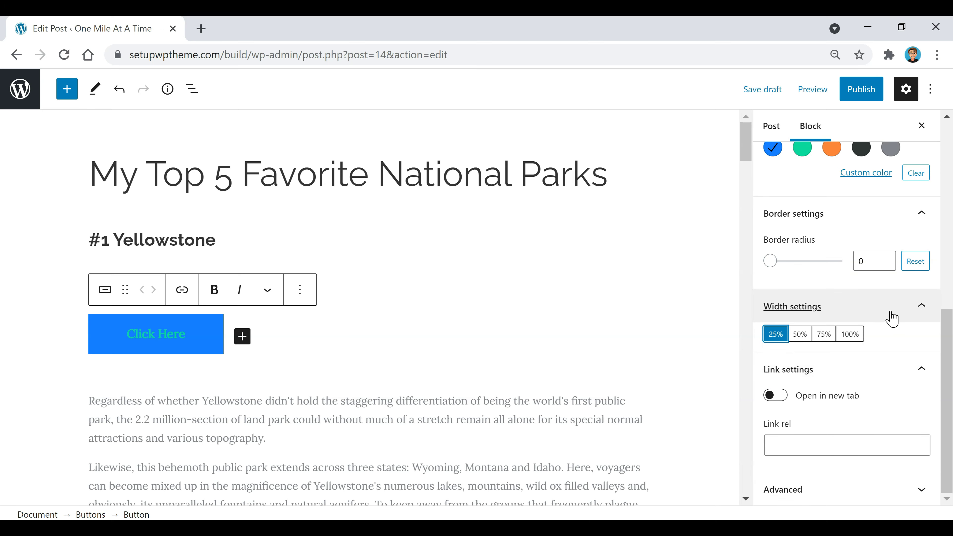
Step: Set the text color of the first paragraph under the Yellowstone heading to green
left_click(379, 443)
left_click_drag(349, 440, 100, 404)
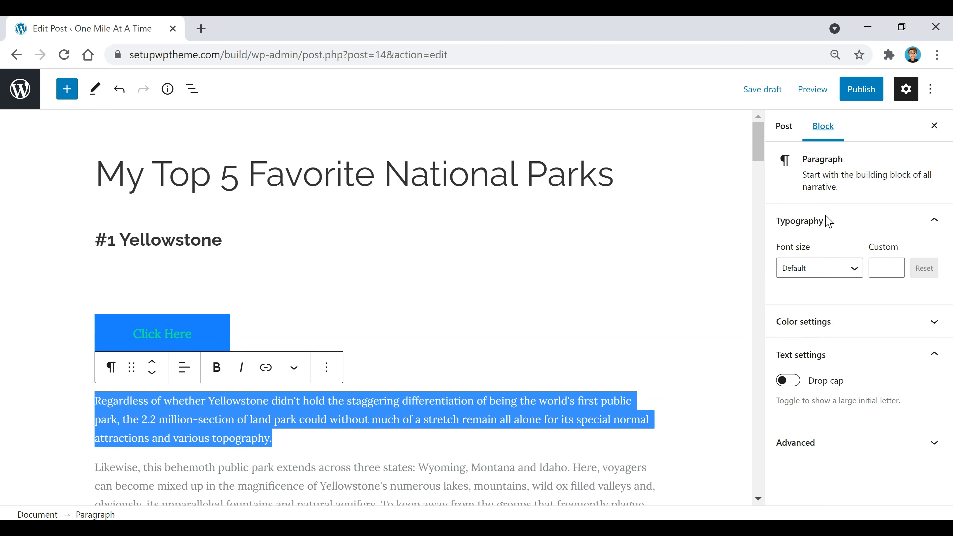
left_click(794, 326)
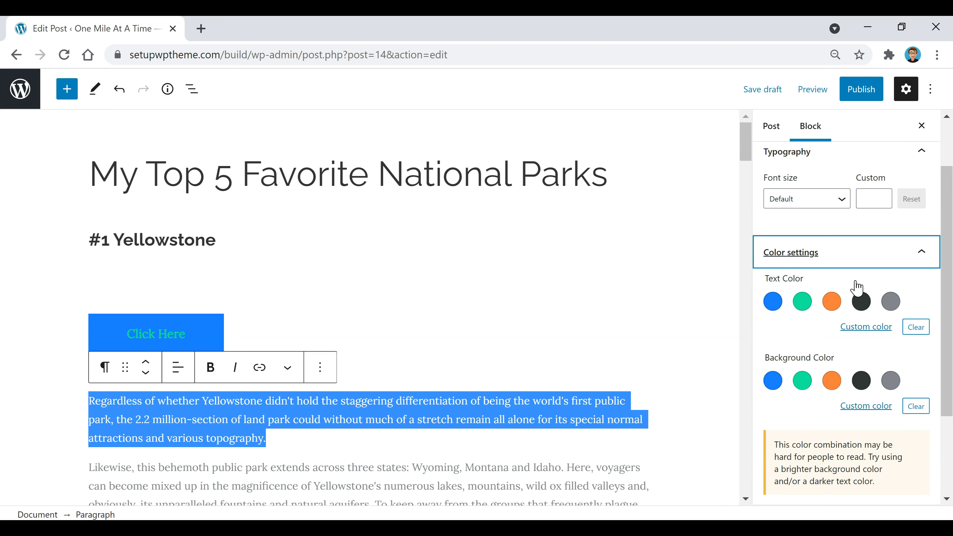
scroll(833, 270, "down", 2)
left_click(801, 231)
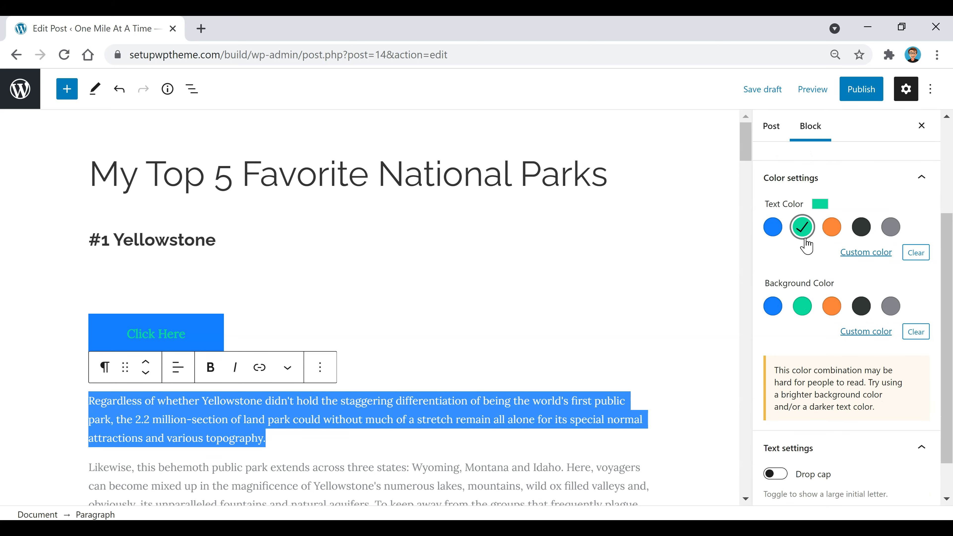
left_click(423, 448)
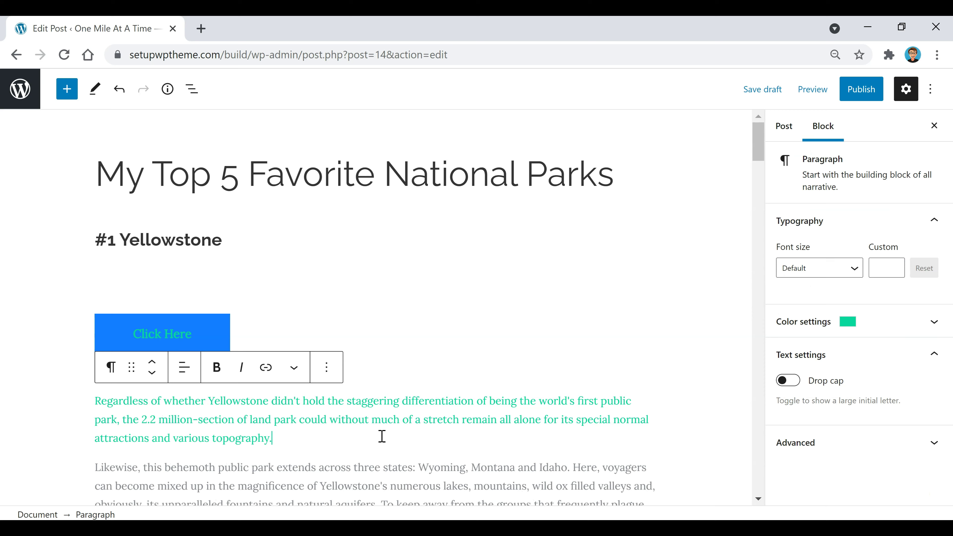
Step: Give the first Yellowstone paragraph a dark text color and an orange background color
left_click_drag(270, 438, 63, 409)
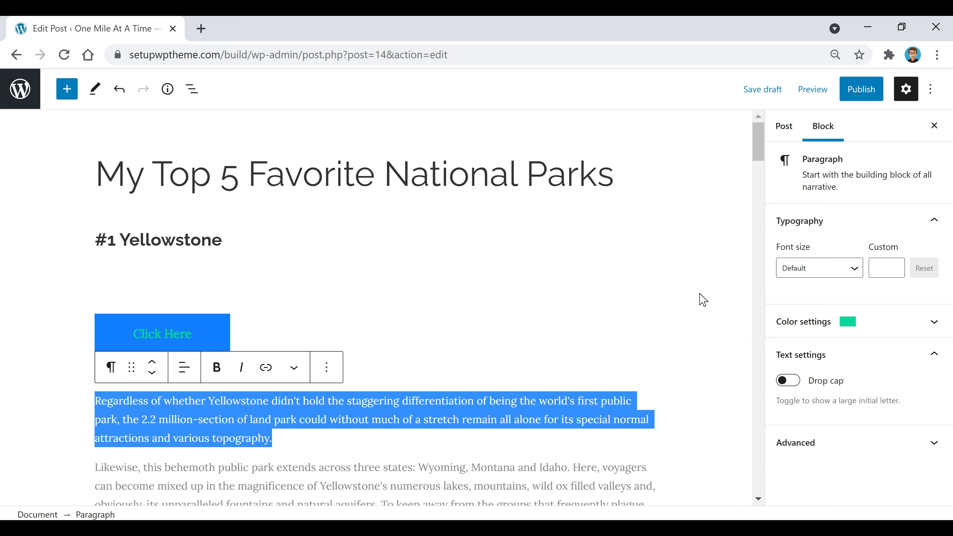
left_click(861, 322)
left_click(860, 301)
left_click(835, 384)
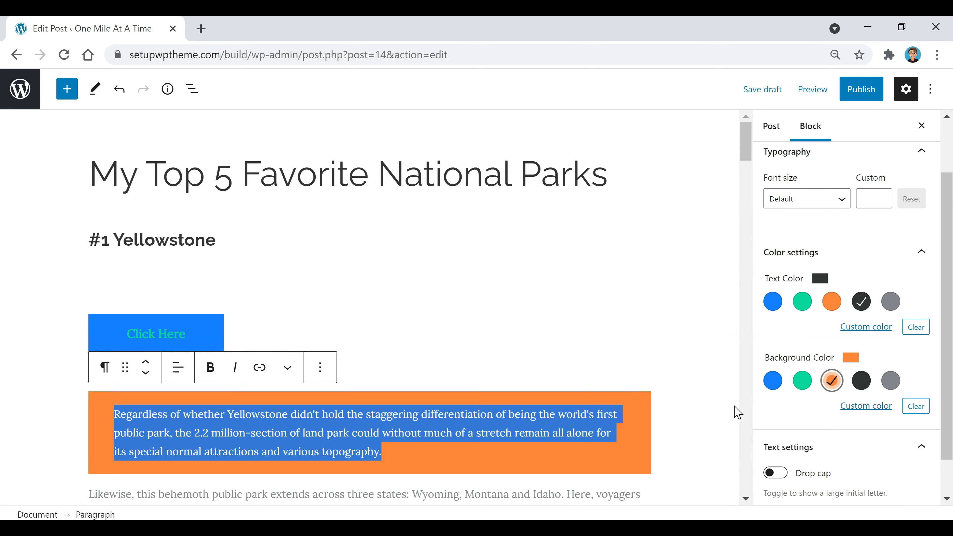
left_click(408, 455)
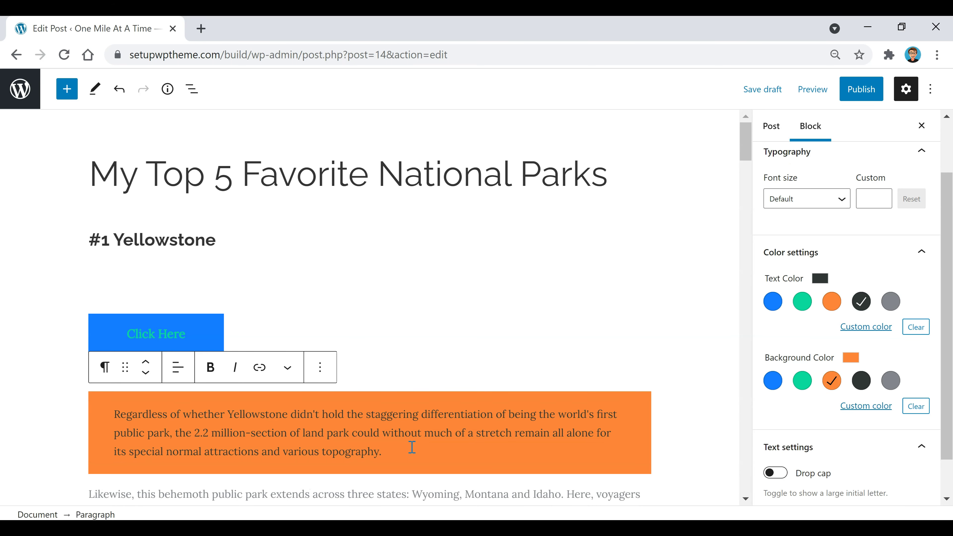
Step: Clear both the background color and the text color of the first Yellowstone paragraph
triple_click(412, 447)
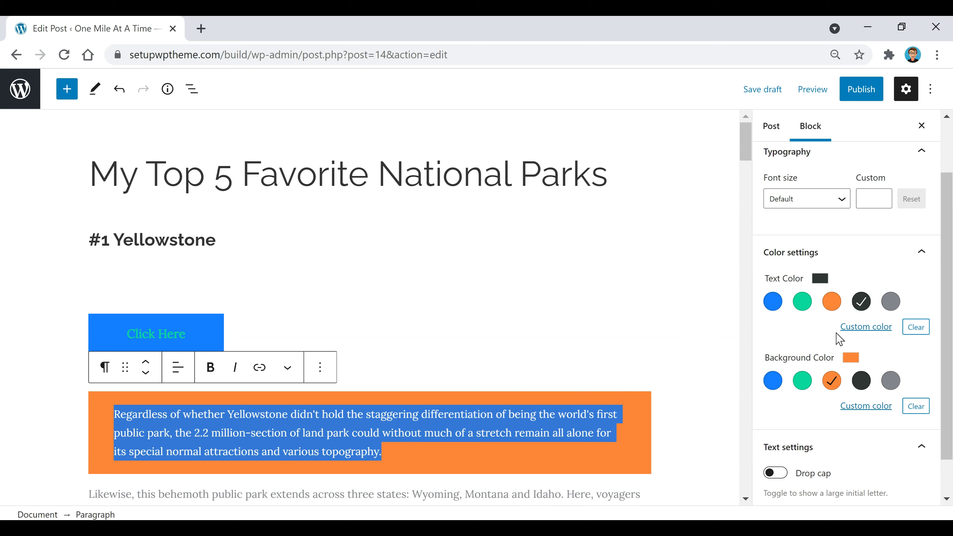
left_click(916, 406)
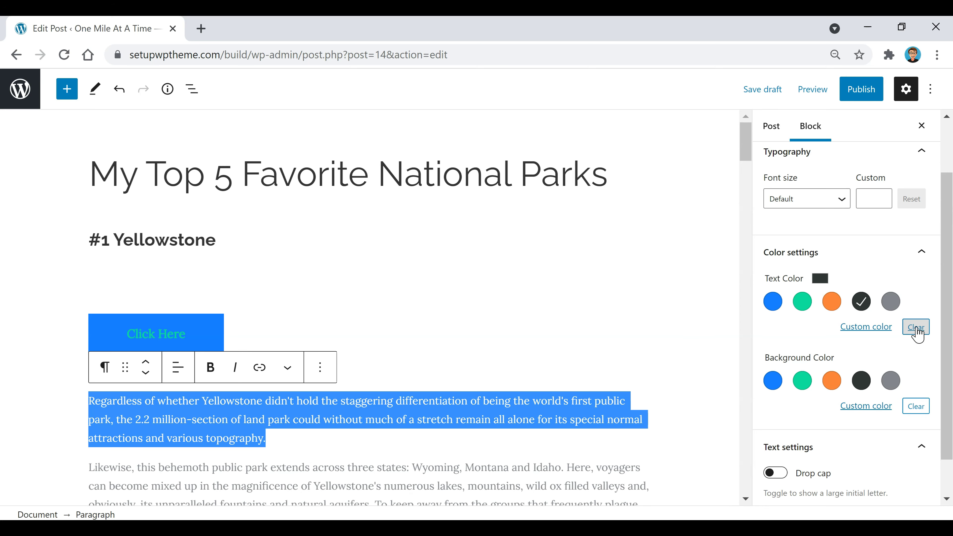
left_click(916, 332)
left_click(364, 434)
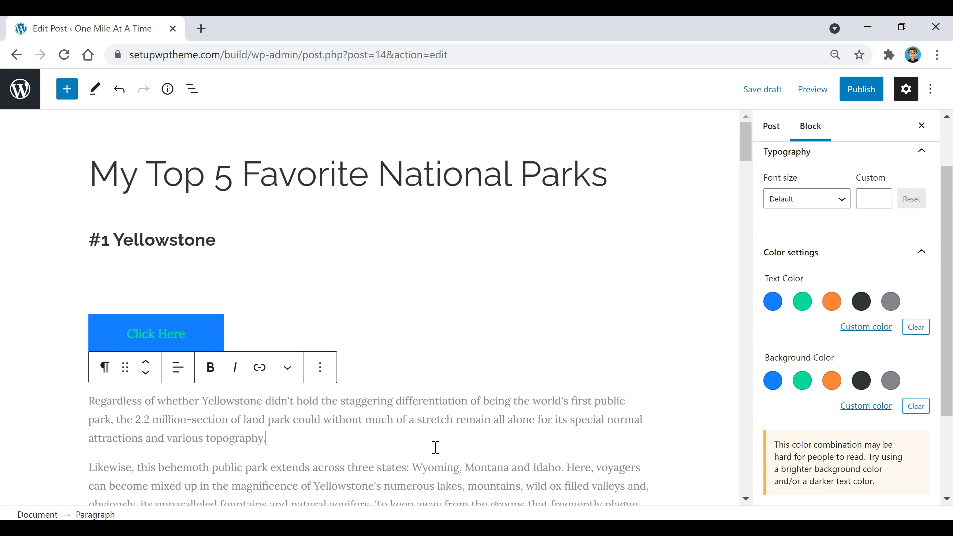
Step: Show the first paragraph's additional formatting options, and browse the full block library down to the embeds for the spot below that paragraph
left_click(288, 372)
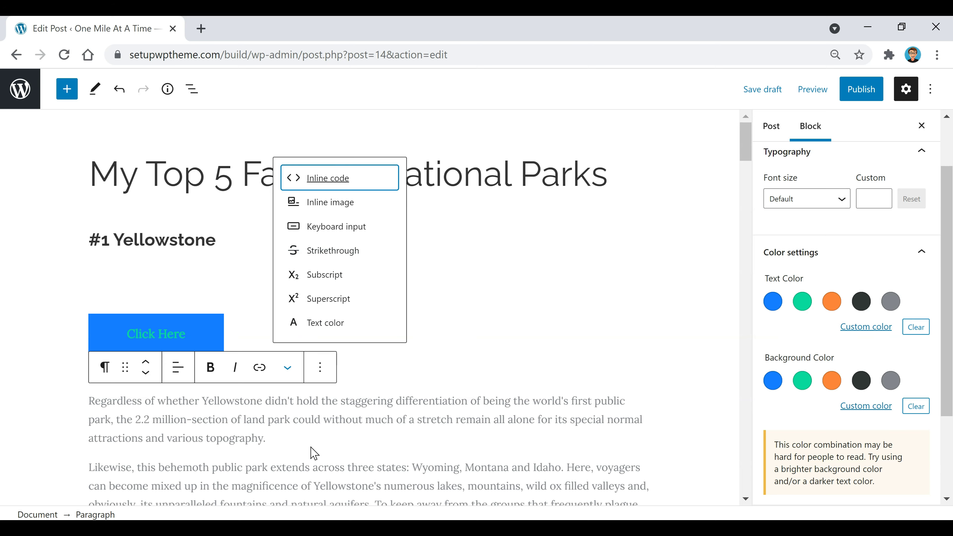
scroll(381, 359, "down", 2)
left_click(370, 378)
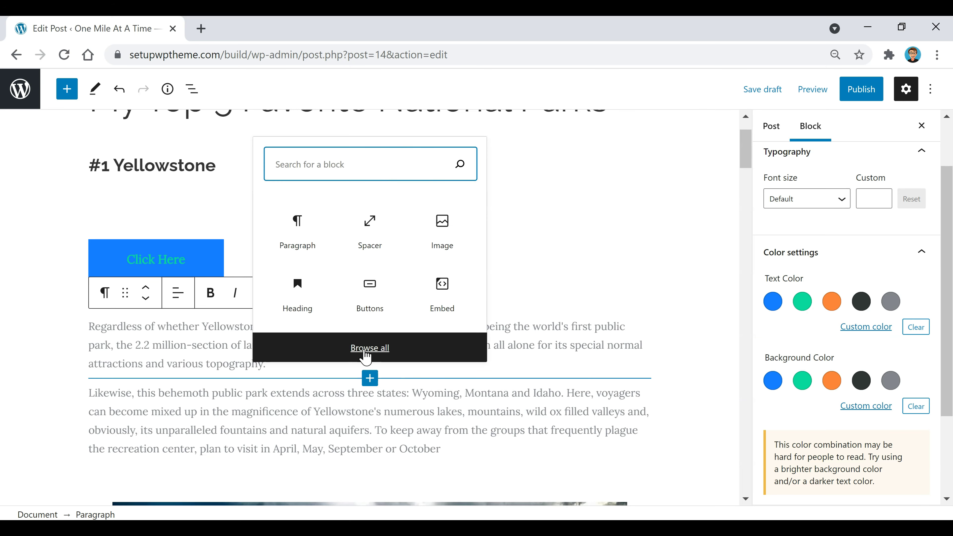
left_click(369, 349)
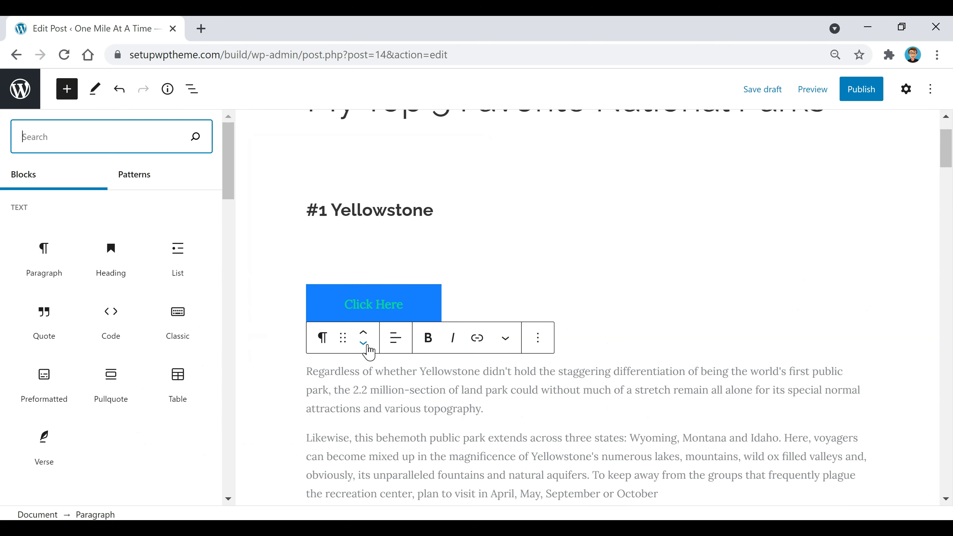
scroll(150, 353, "down", 5)
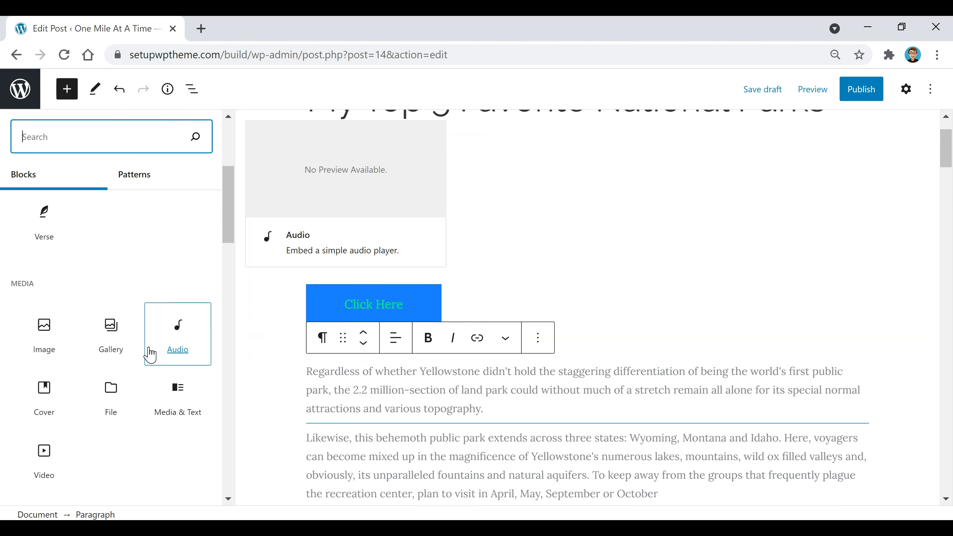
scroll(150, 353, "down", 3)
scroll(150, 354, "down", 3)
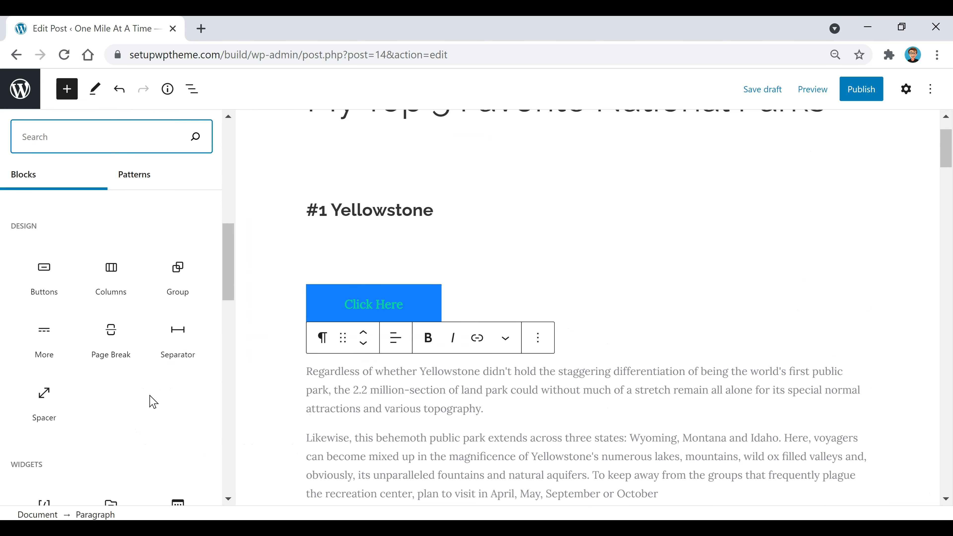
scroll(89, 323, "down", 5)
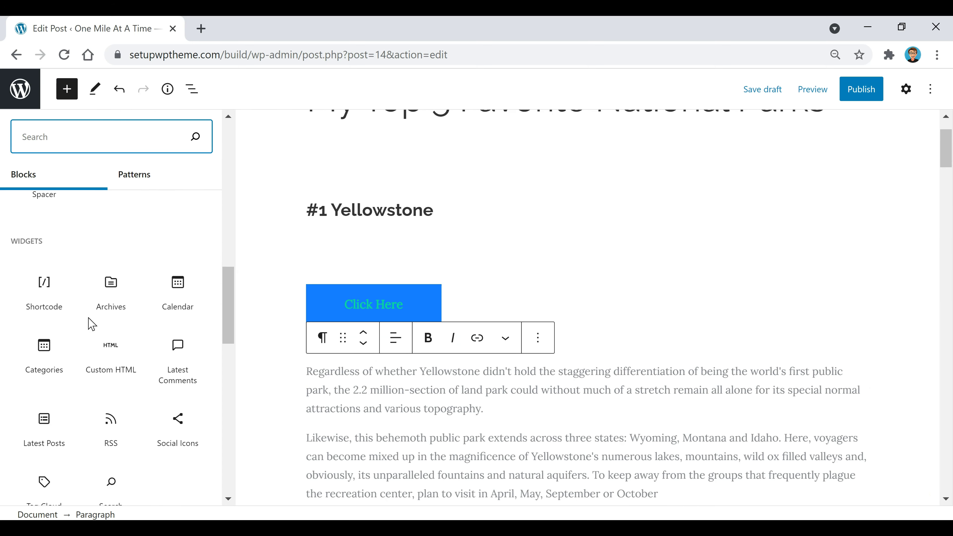
mouse_move(75, 273)
scroll(93, 255, "down", 5)
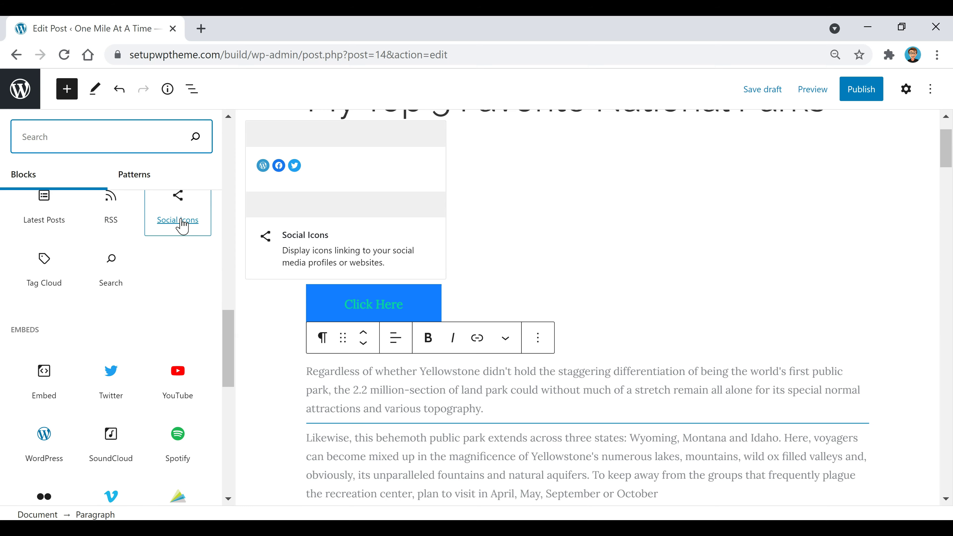
scroll(181, 225, "down", 4)
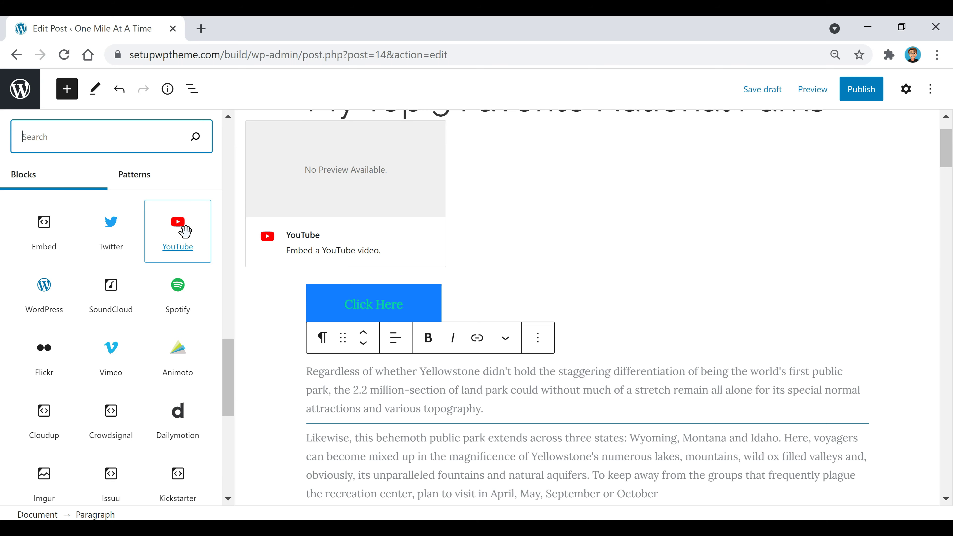
left_click(184, 230)
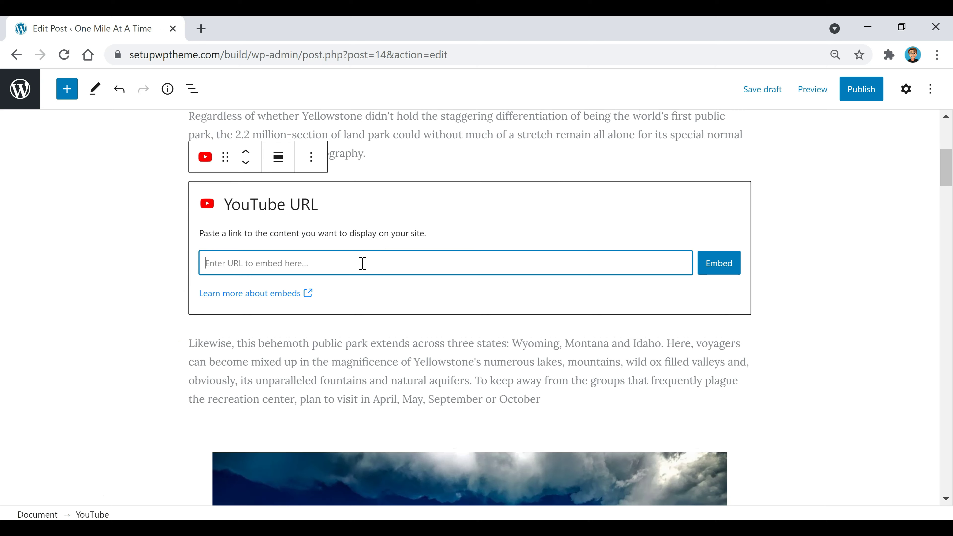
type("https://www.youtube.com/watch?v=7lvXbfNBIQg")
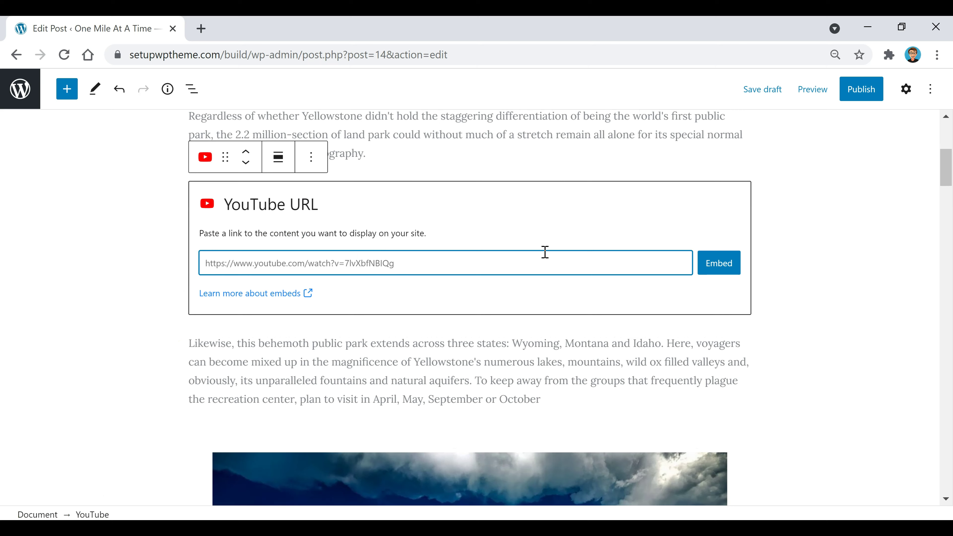
left_click(719, 264)
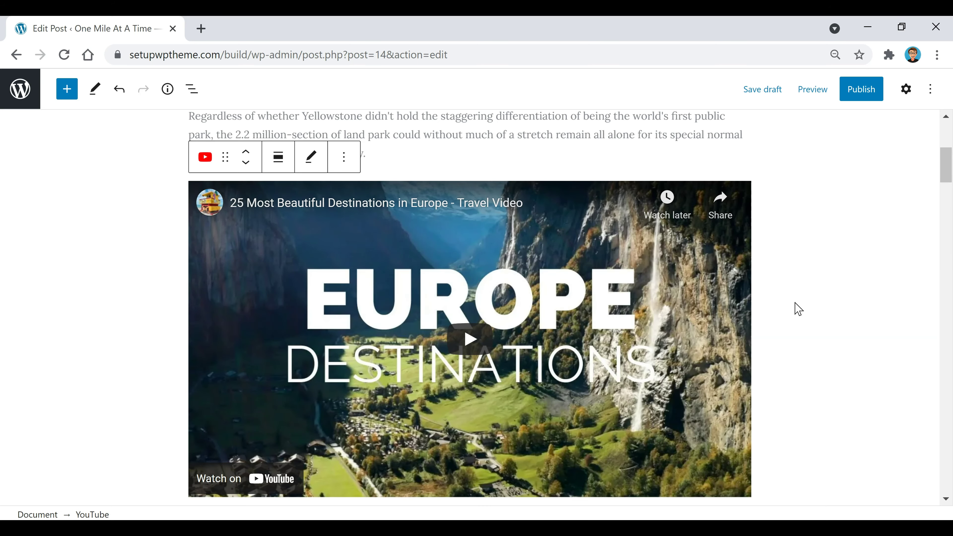
Step: Examine the embedded YouTube video within the post and show its alignment options without choosing one
scroll(761, 345, "up", 4)
scroll(395, 251, "down", 2)
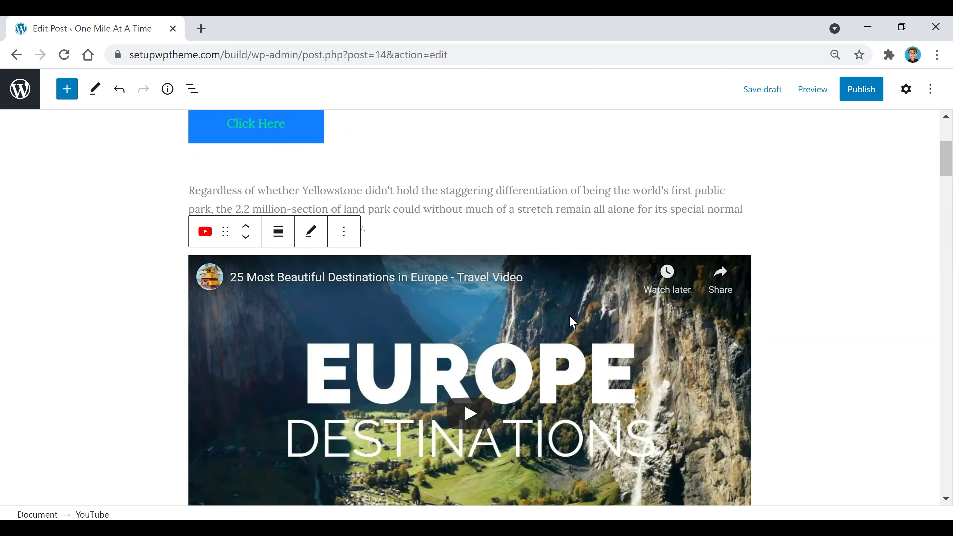
scroll(571, 322, "down", 4)
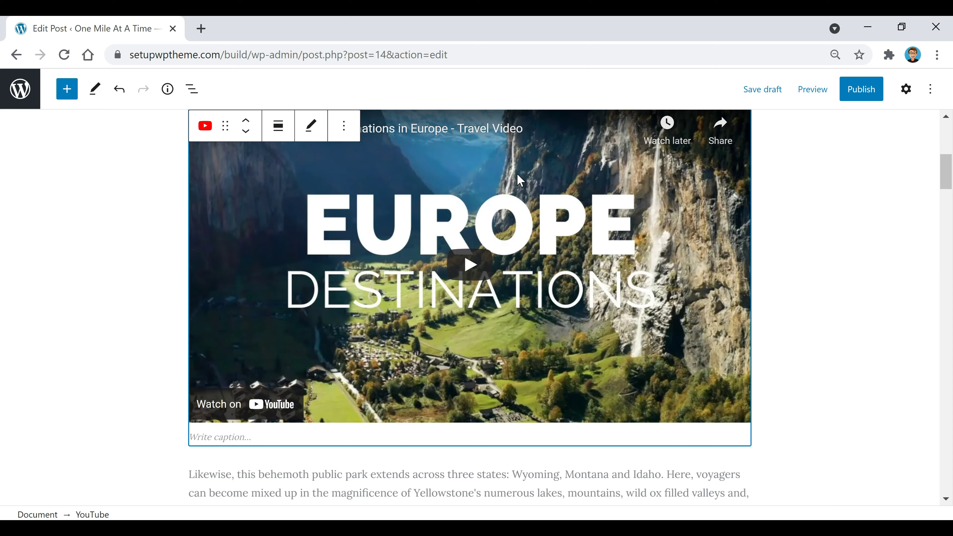
left_click(277, 126)
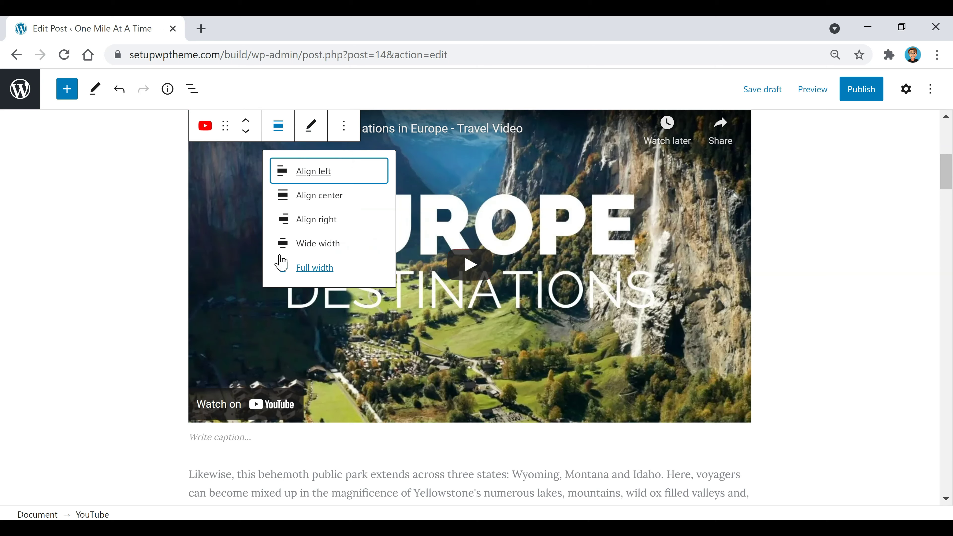
left_click(810, 218)
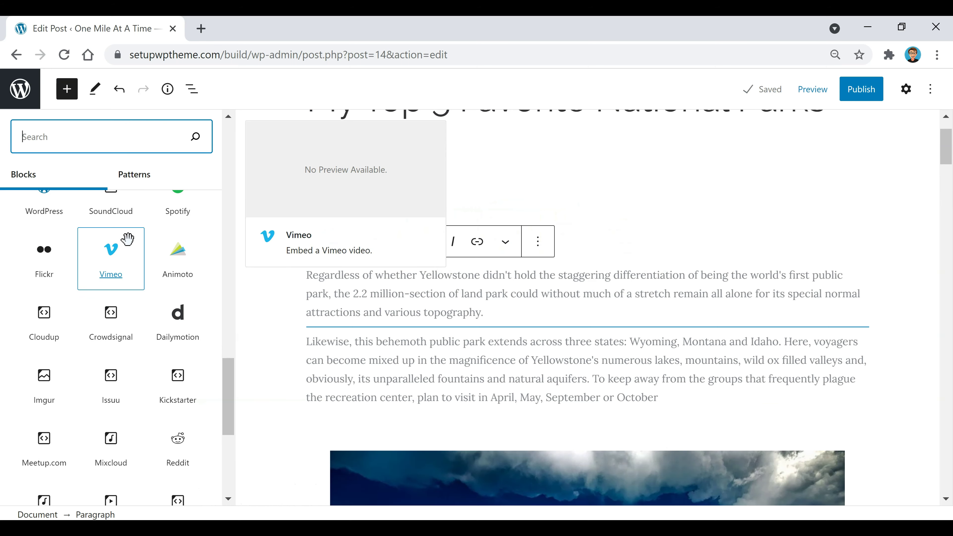
Step: Look through the remaining embed blocks in the block library, then close it without inserting any
scroll(69, 248, "down", 2)
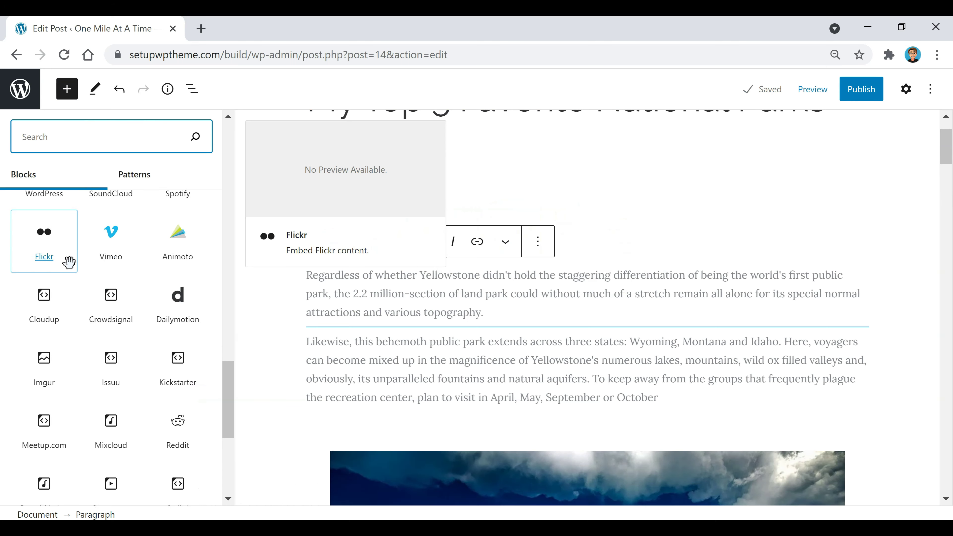
scroll(112, 259, "down", 5)
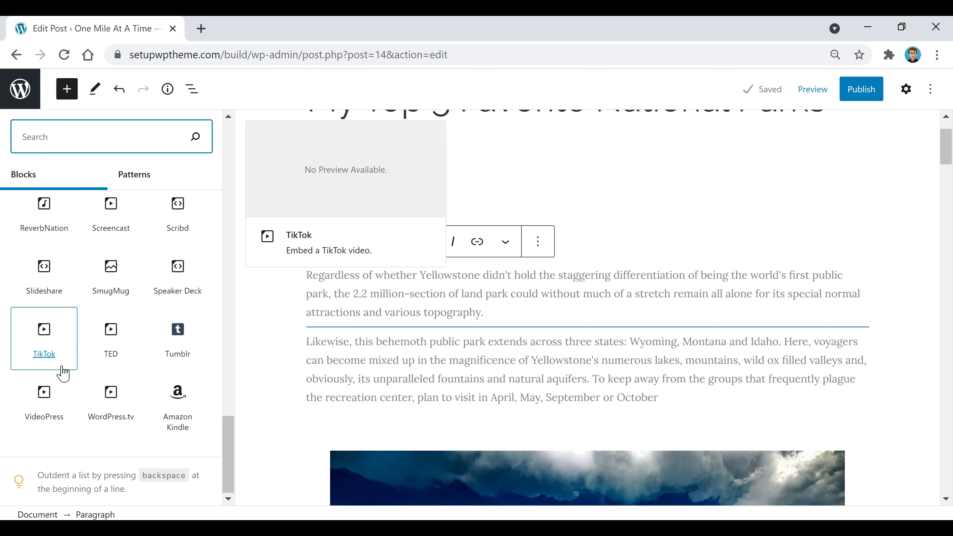
scroll(70, 373, "up", 8)
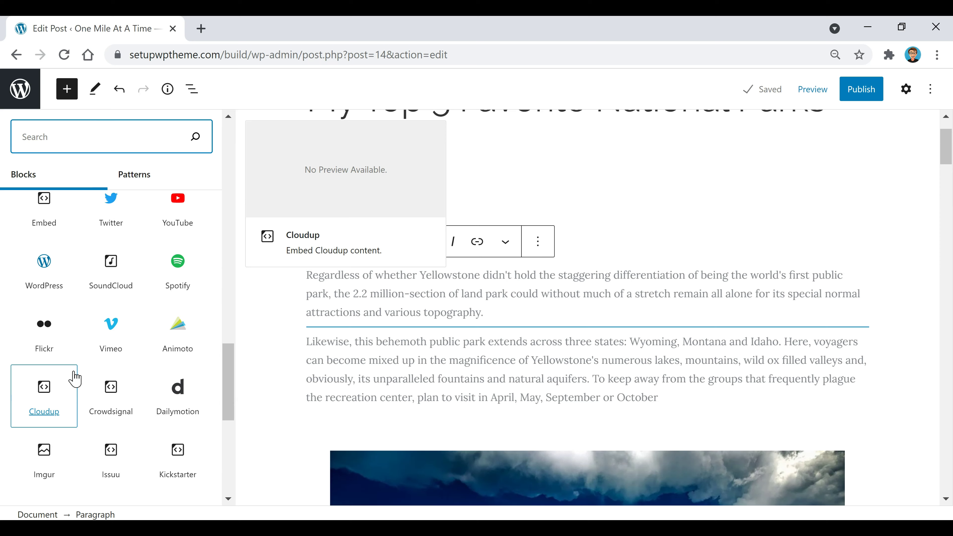
scroll(75, 379, "up", 4)
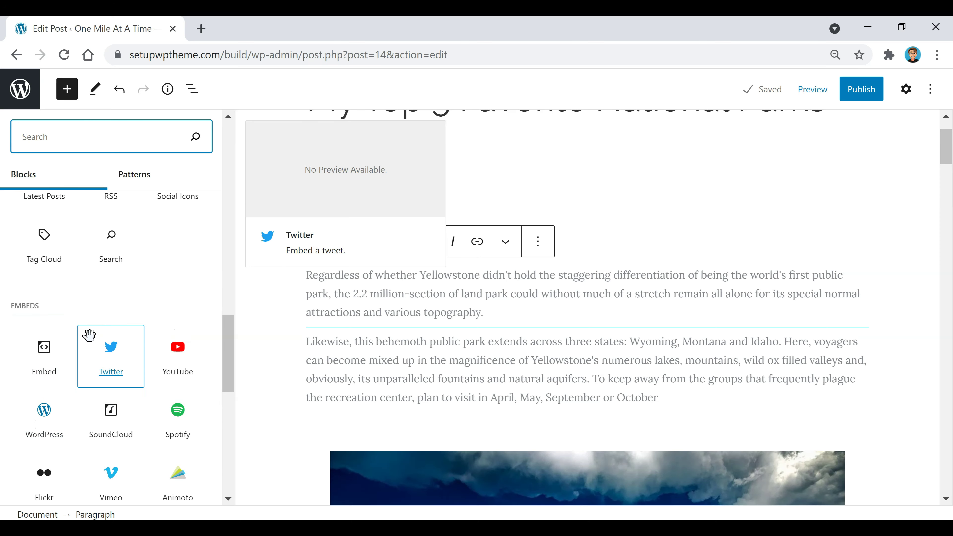
key("Escape")
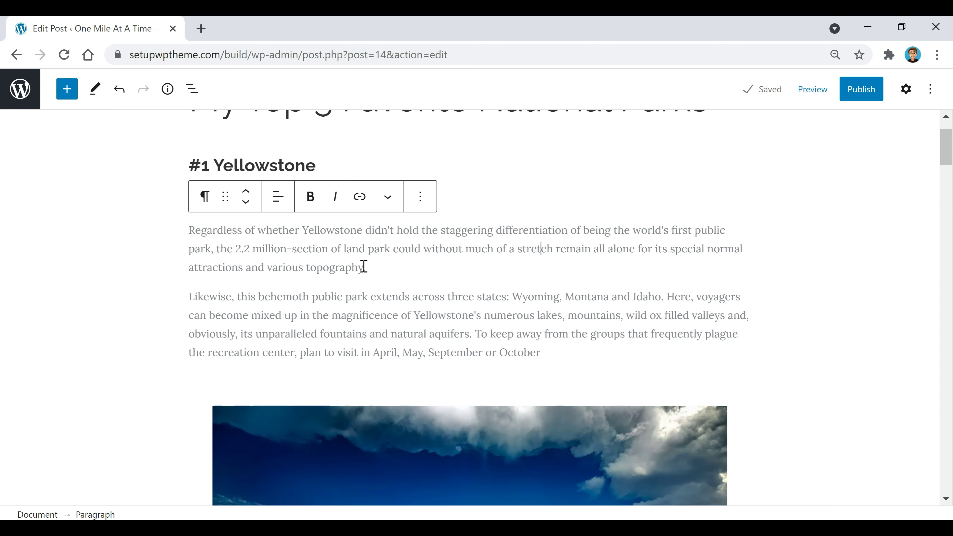
left_click_drag(363, 263, 315, 263)
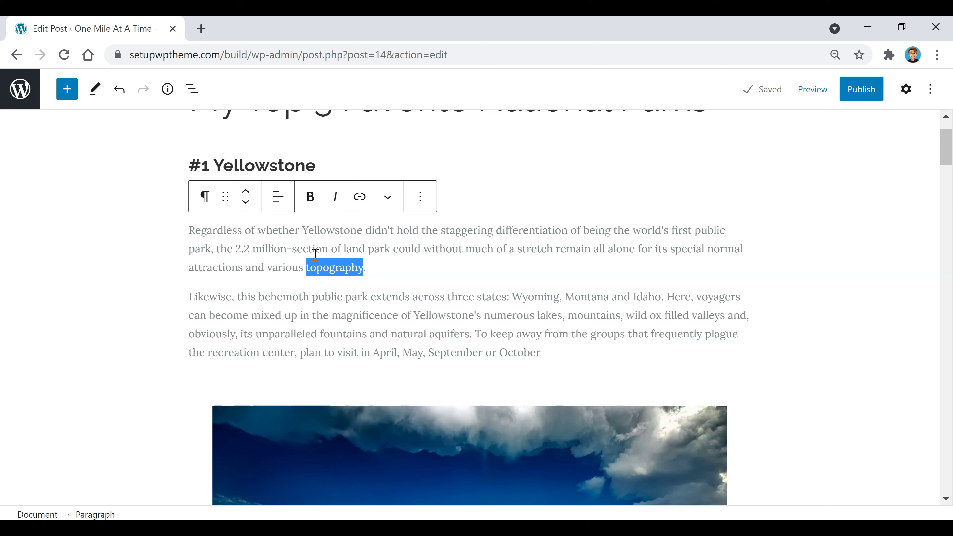
left_click(359, 196)
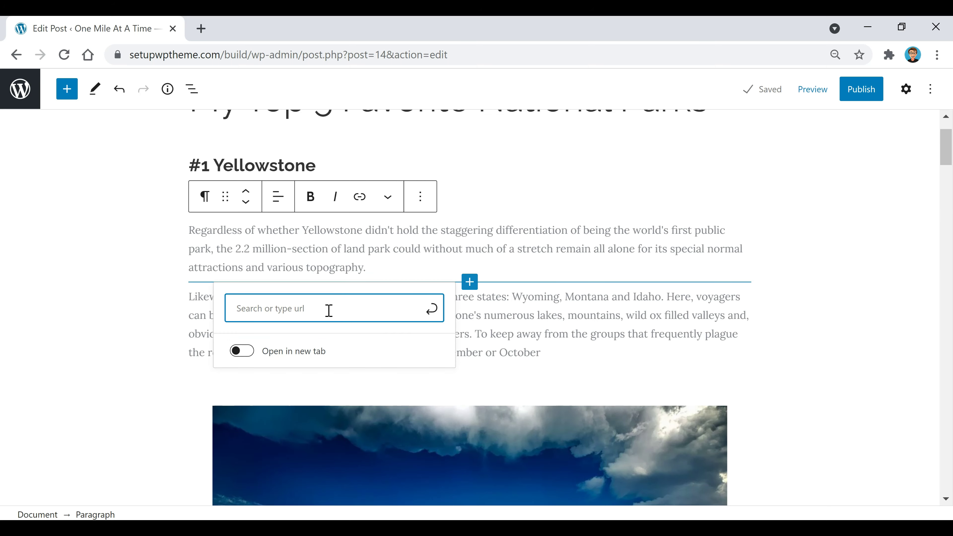
type("https://www.youtube.com/watch?v=zTBmv-Gzf2w")
left_click(432, 309)
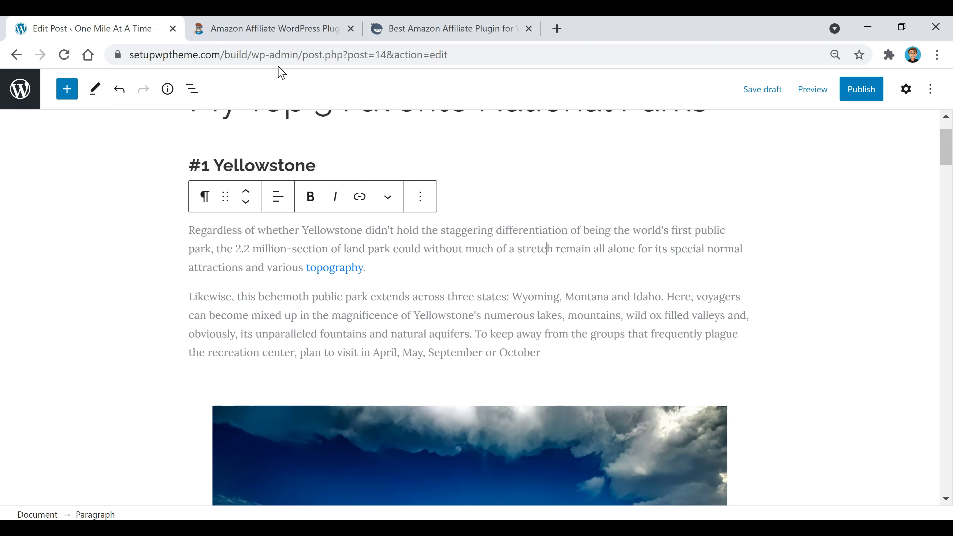
Step: Look over the AAWP and AzonPress Amazon affiliate plugin pages in the other browser tabs and return to the post editor
left_click(266, 29)
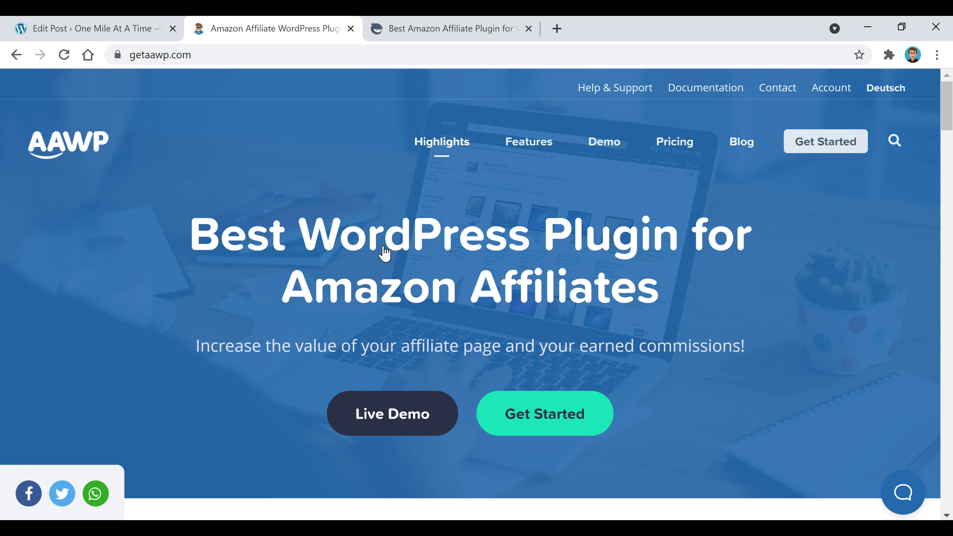
scroll(384, 246, "down", 8)
scroll(395, 378, "up", 8)
left_click(459, 29)
scroll(632, 282, "down", 15)
scroll(512, 325, "up", 10)
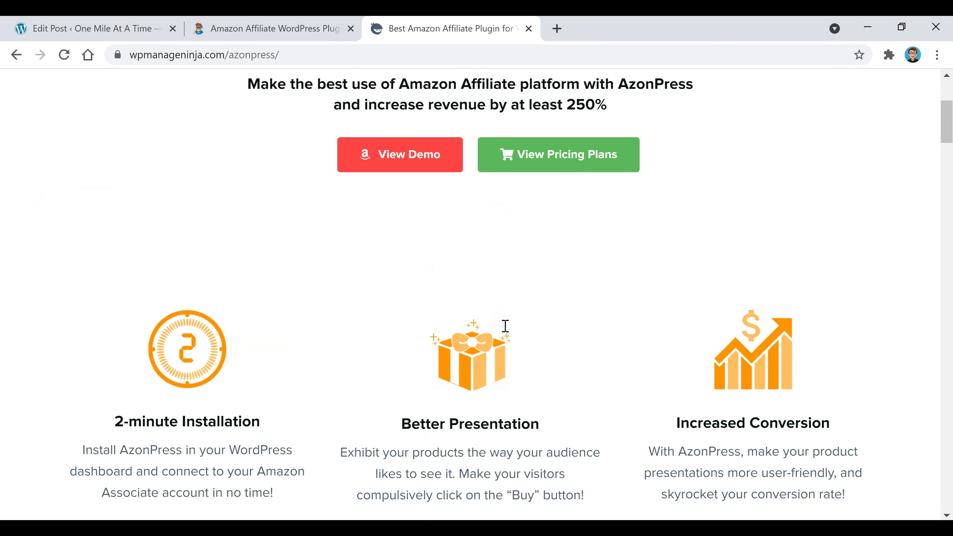
scroll(505, 325, "up", 5)
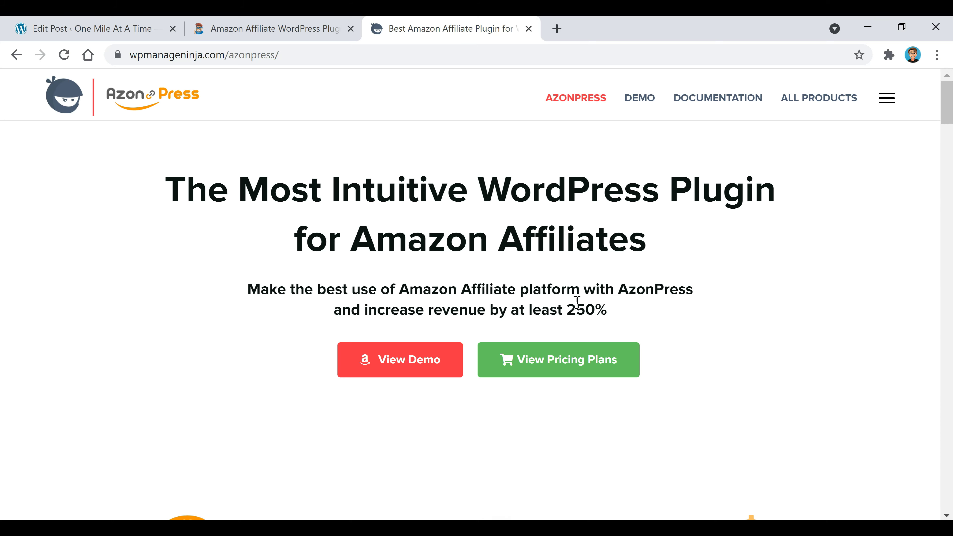
left_click(90, 34)
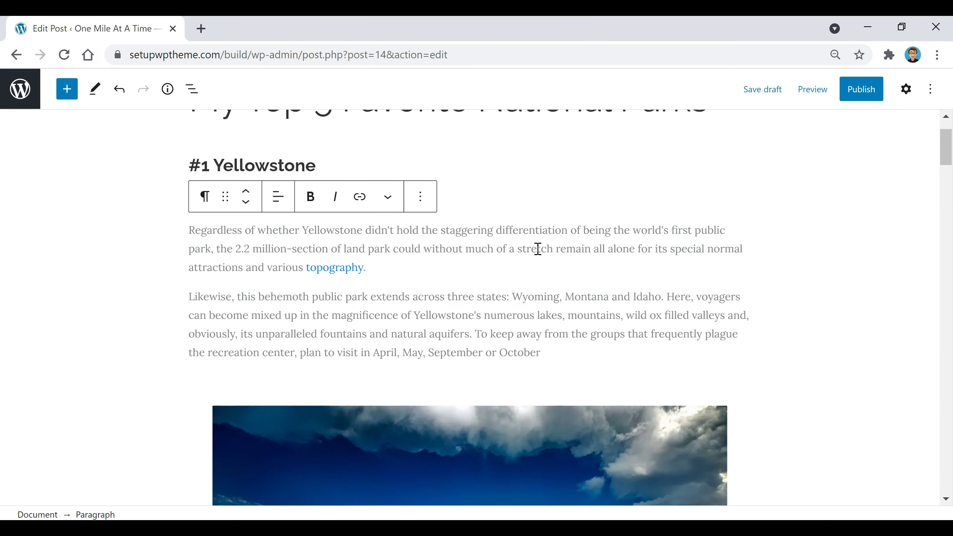
Step: Publish the "My Top 5 Favorite National Parks" post with public visibility and immediate publishing
scroll(570, 321, "up", 2)
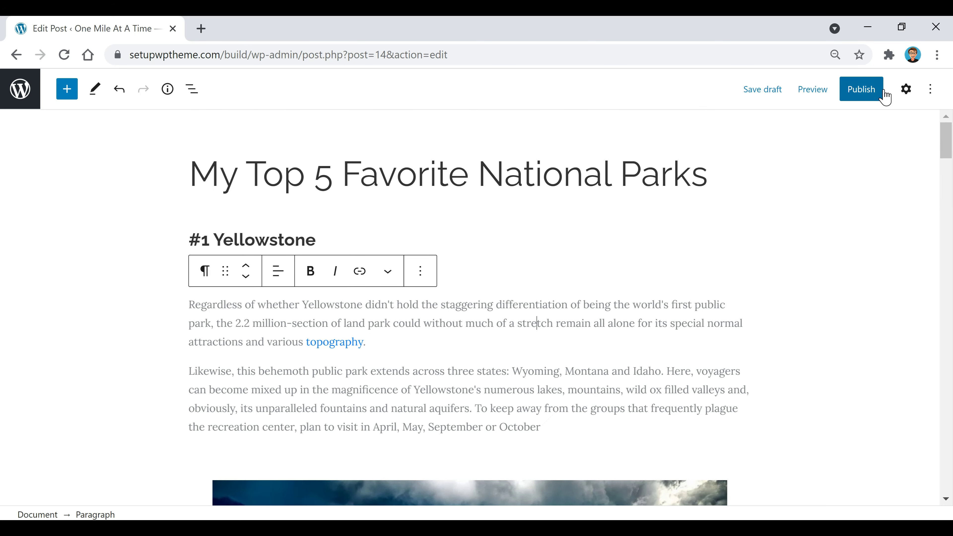
left_click(914, 99)
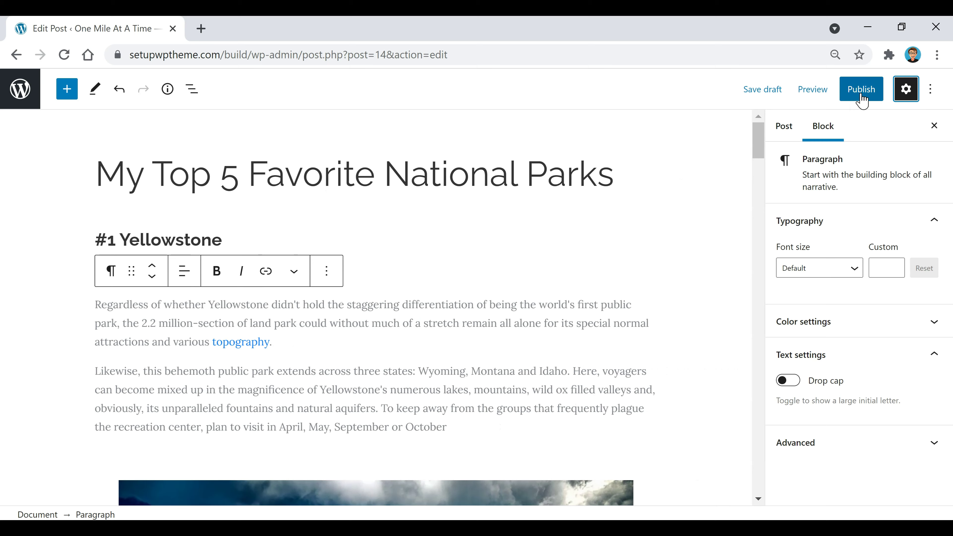
left_click(862, 98)
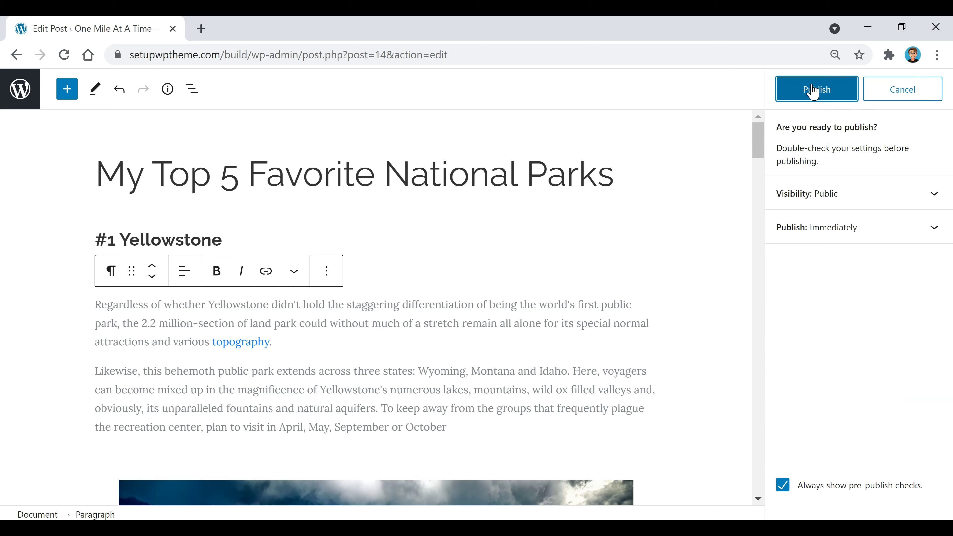
left_click(819, 97)
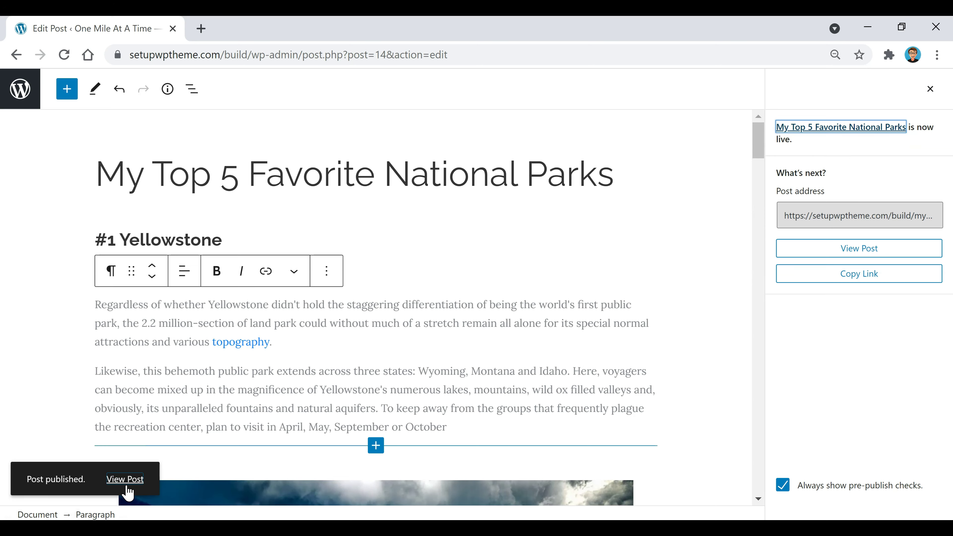
Step: View the published post on the live site and examine its images, text and embedded video through to the end
left_click(132, 479)
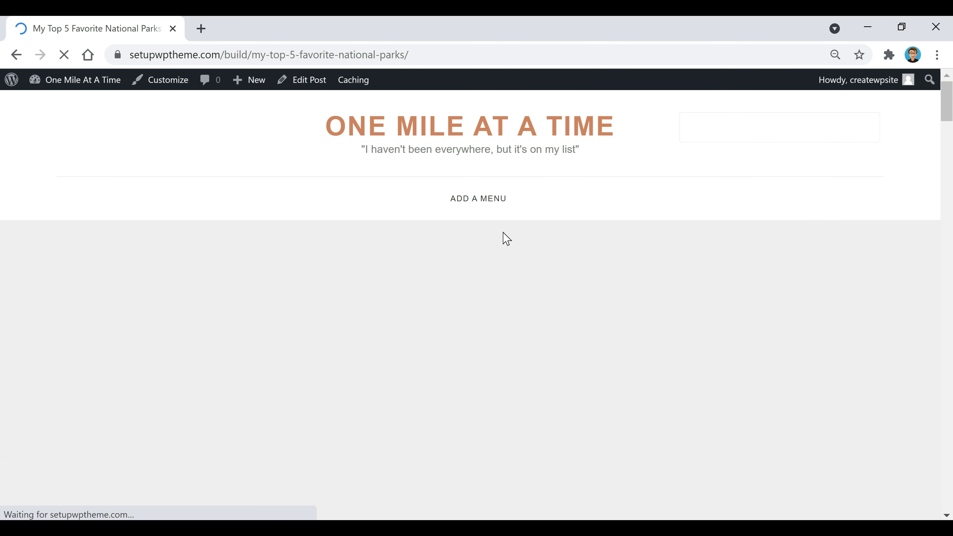
scroll(238, 358, "down", 15)
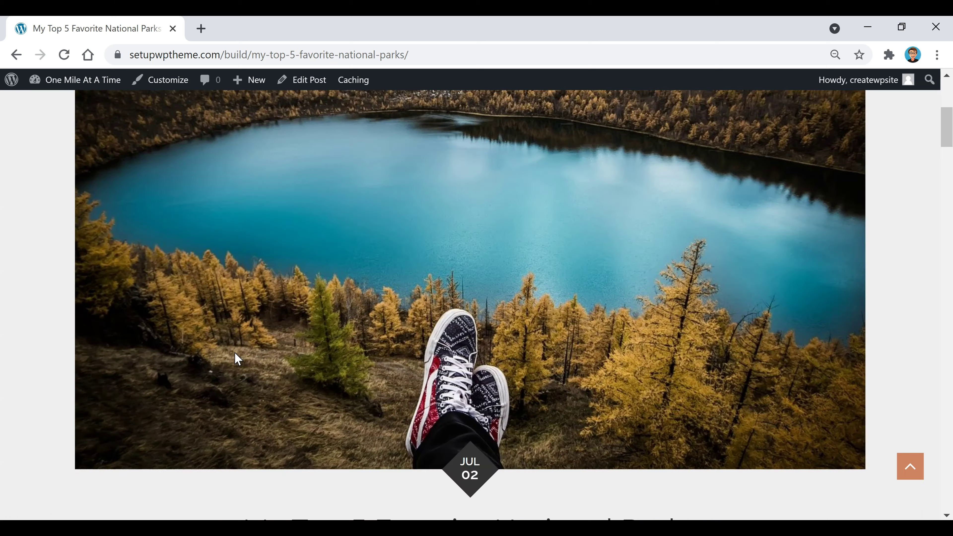
scroll(238, 358, "down", 15)
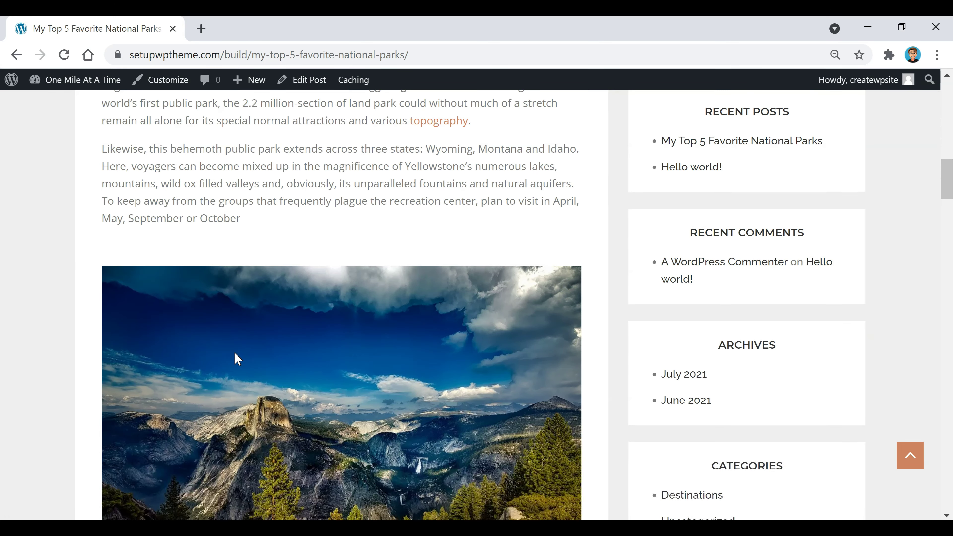
scroll(238, 358, "down", 15)
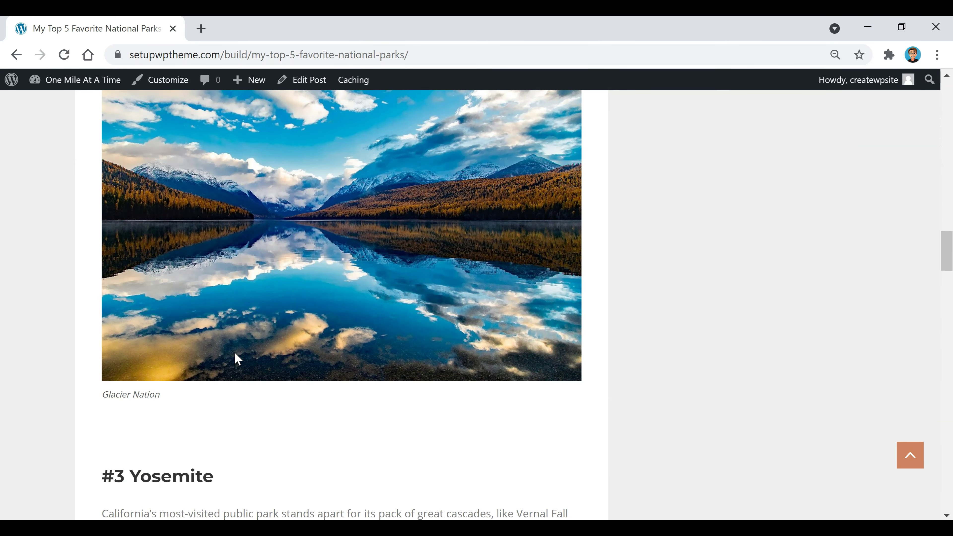
scroll(237, 359, "down", 15)
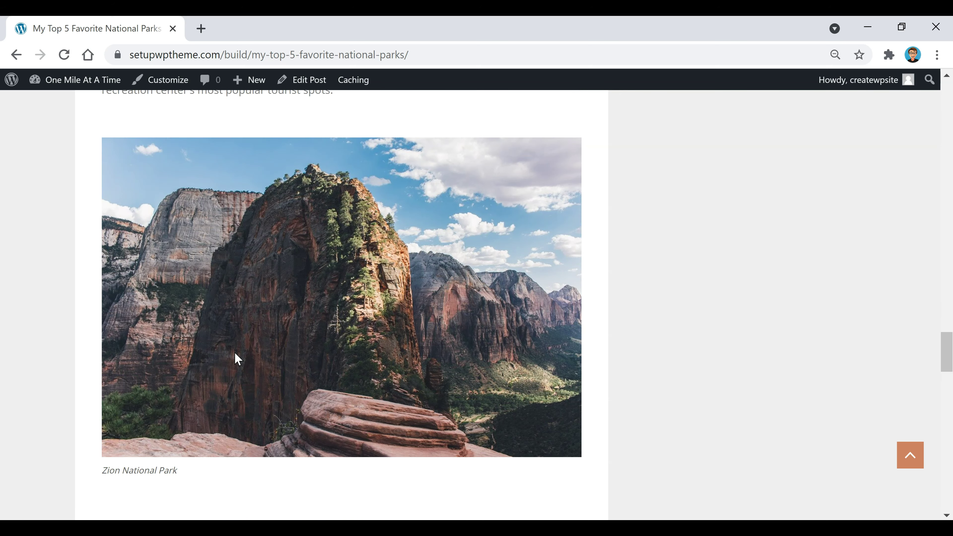
scroll(237, 359, "down", 9)
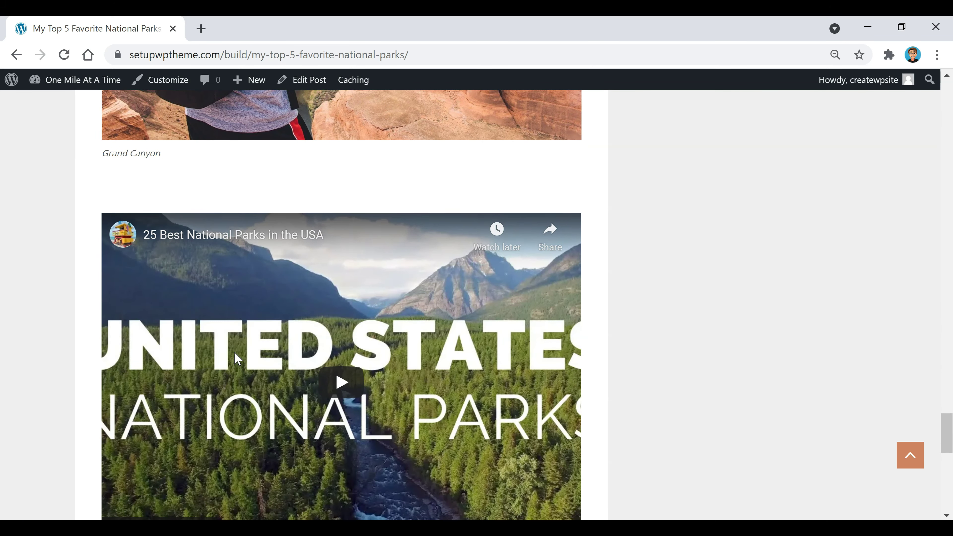
scroll(236, 357, "up", 20)
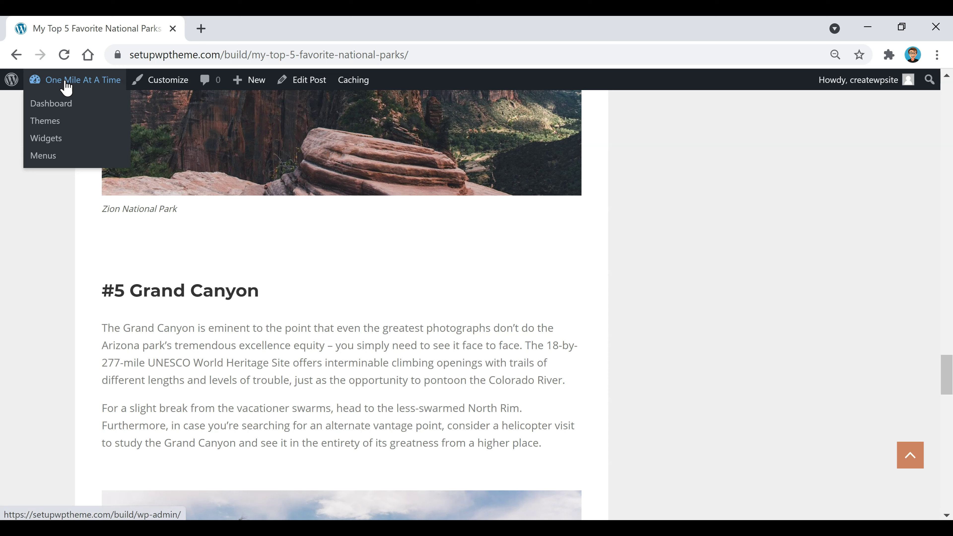
Step: Open the site's admin dashboard and examine how the new post appears on the live homepage in the other tab
left_click(82, 107)
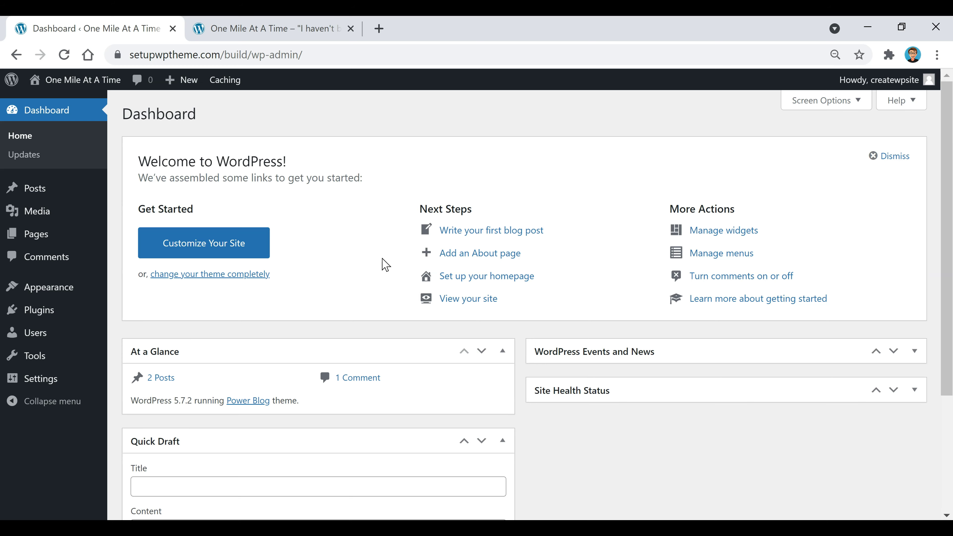
left_click(264, 31)
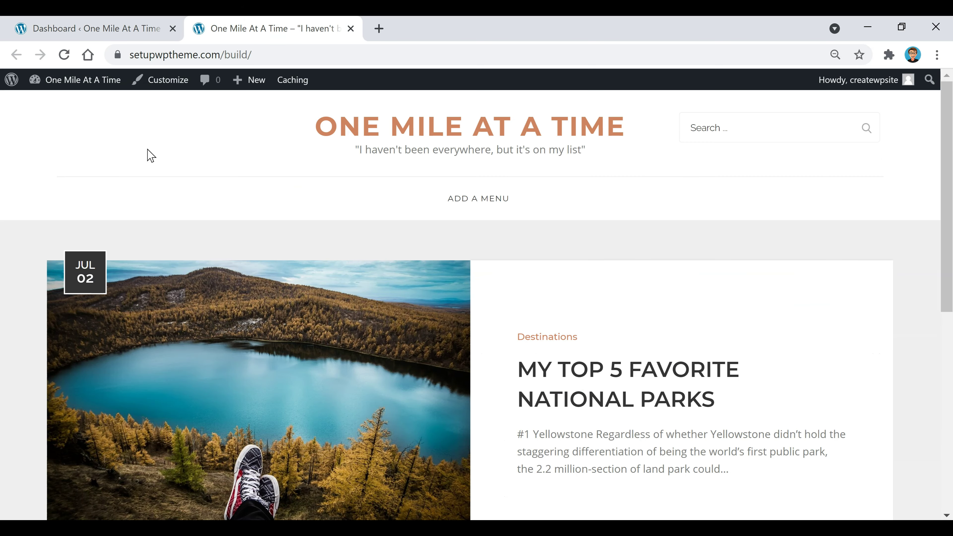
scroll(330, 342, "down", 2)
scroll(393, 428, "up", 2)
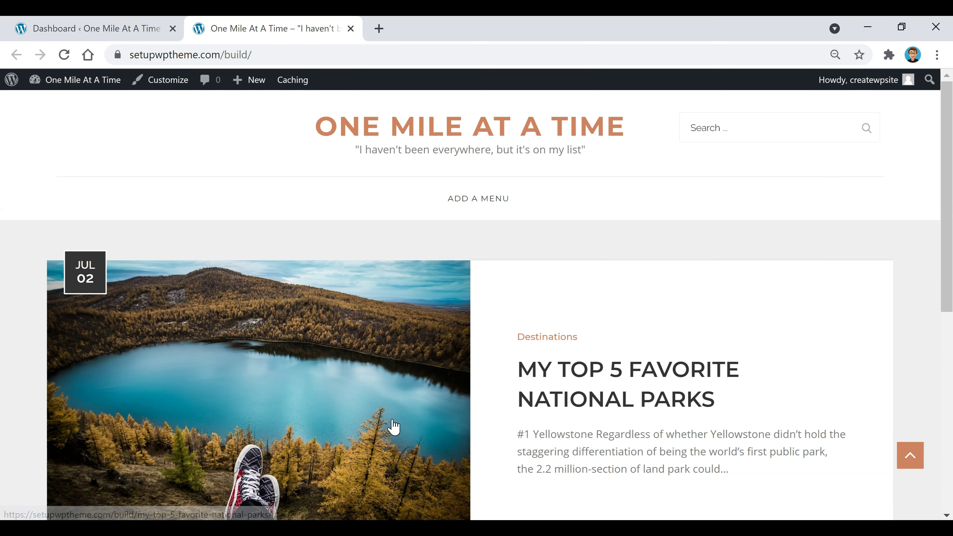
Step: Open the menu management page from the homepage's "Add a menu" link, and also from the dashboard in its own tab
left_click(471, 203)
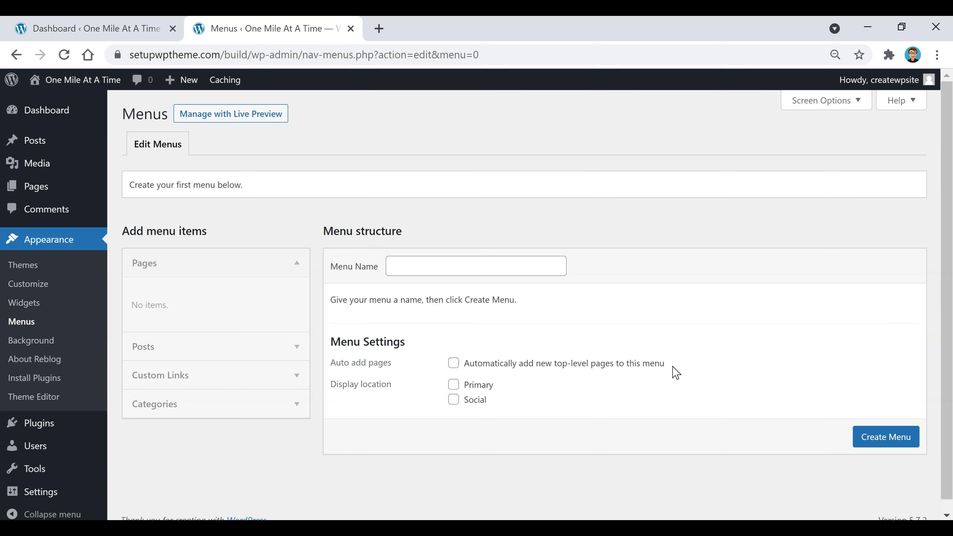
left_click(139, 32)
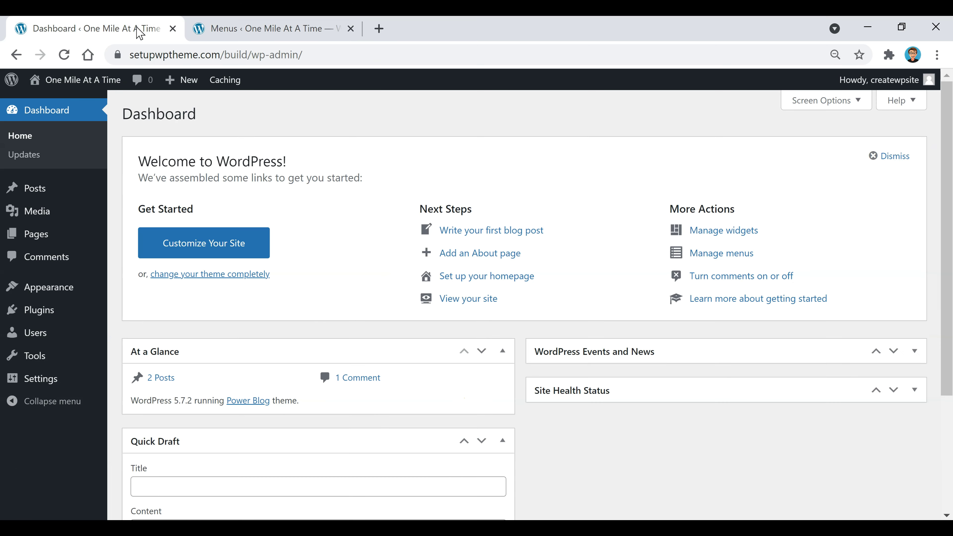
mouse_move(51, 289)
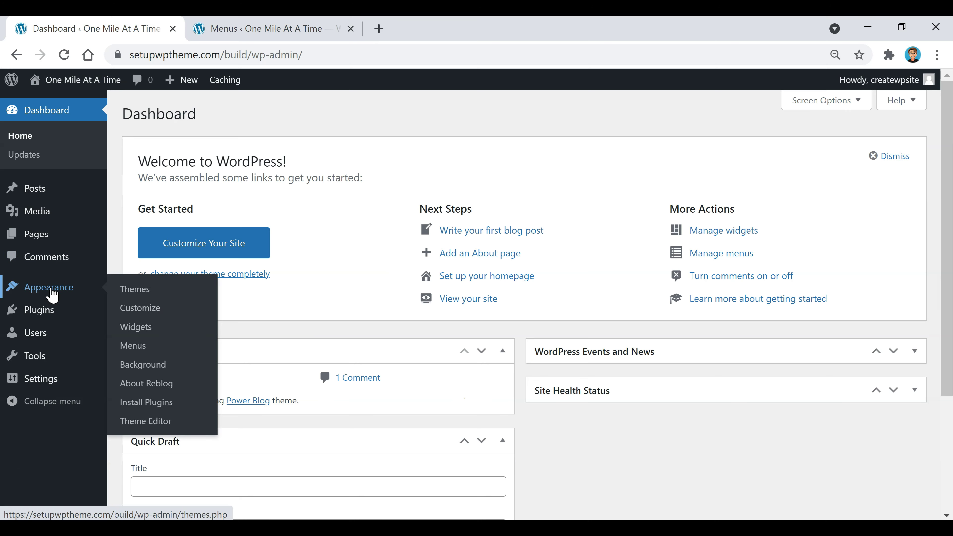
left_click(136, 352)
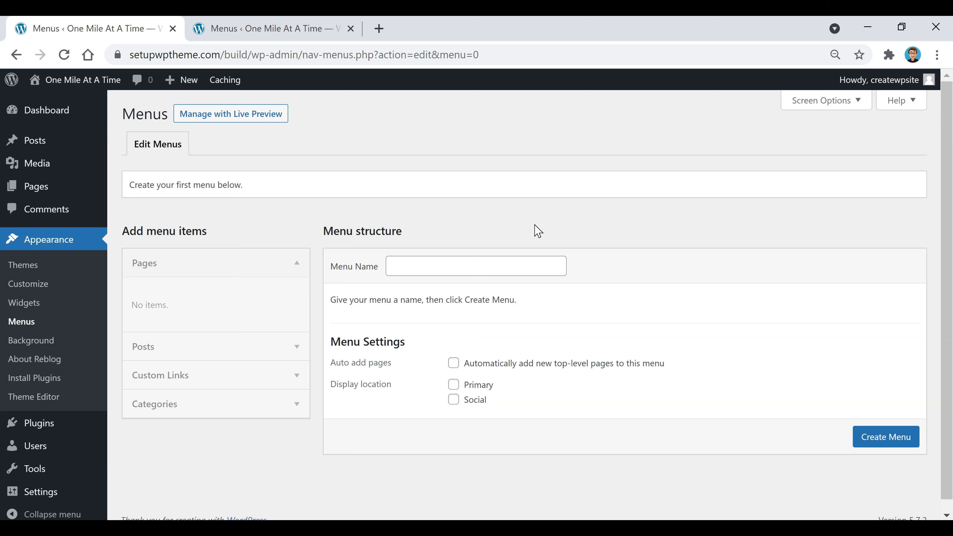
Step: Create a navigation menu named "menu 1" and assign it to the Primary display location
left_click(471, 265)
type("menu 1")
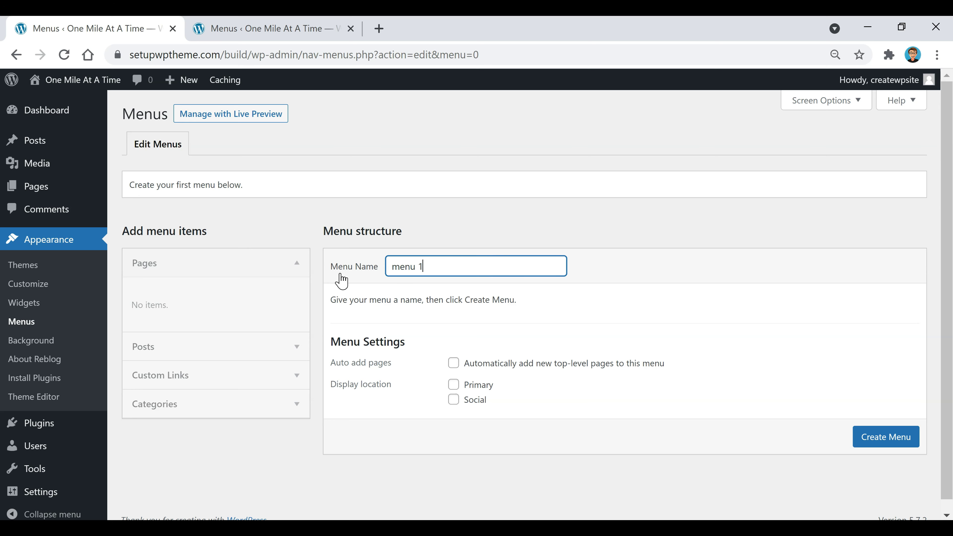
left_click(885, 438)
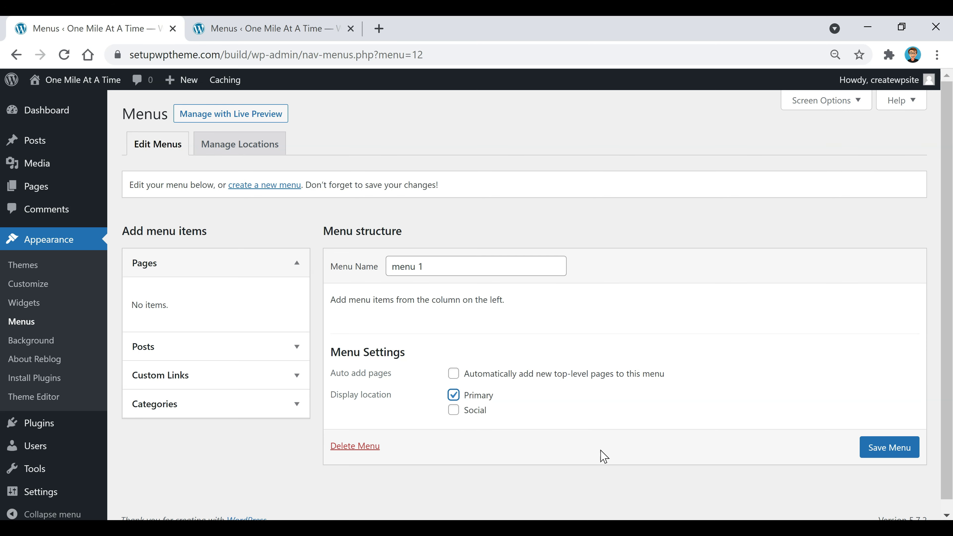
Step: Check the header navigation on the live homepage in the second tab and return to the "menu 1" editor
left_click(328, 23)
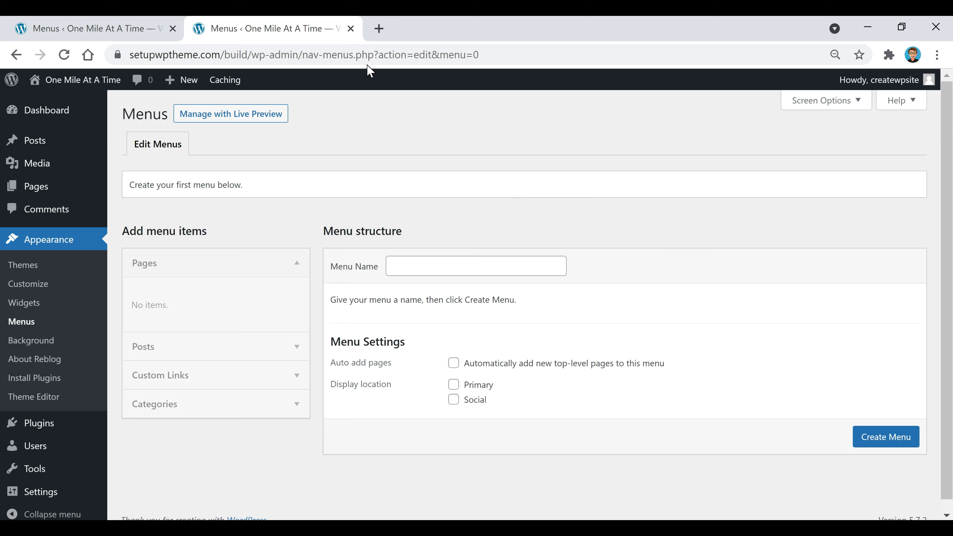
left_click(74, 87)
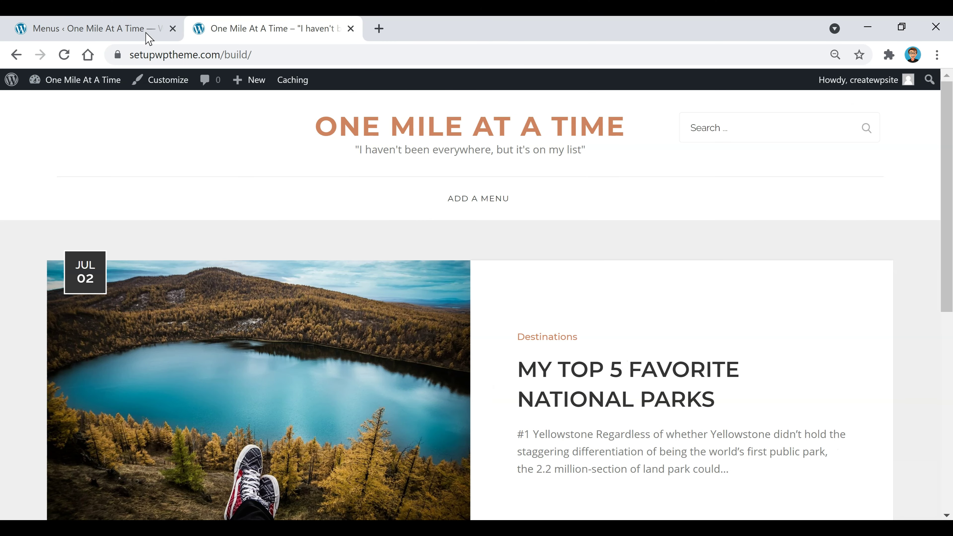
left_click(148, 35)
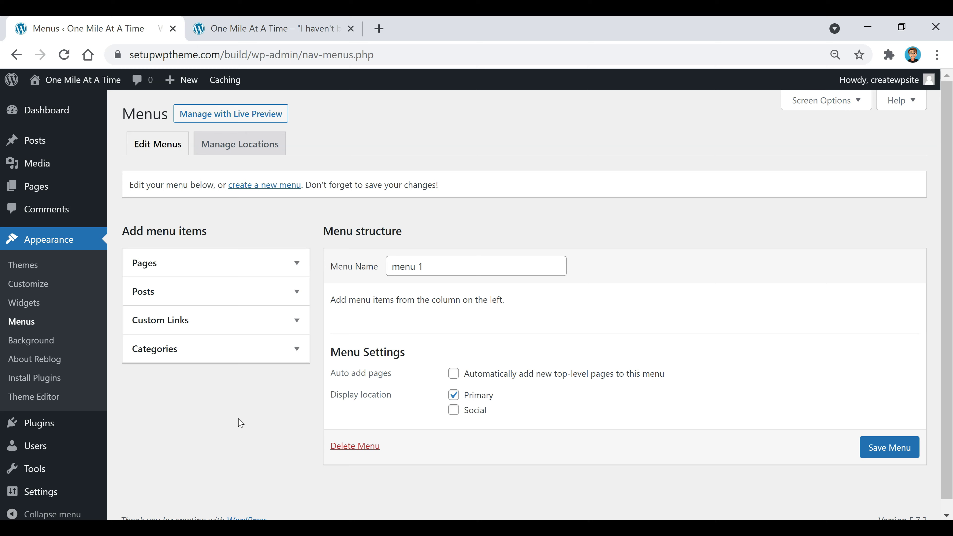
Step: Add the Destinations, Food, Chicken, Photos, Stories, Tips & Tricks and Travel Gear categories to "menu 1"
left_click(233, 356)
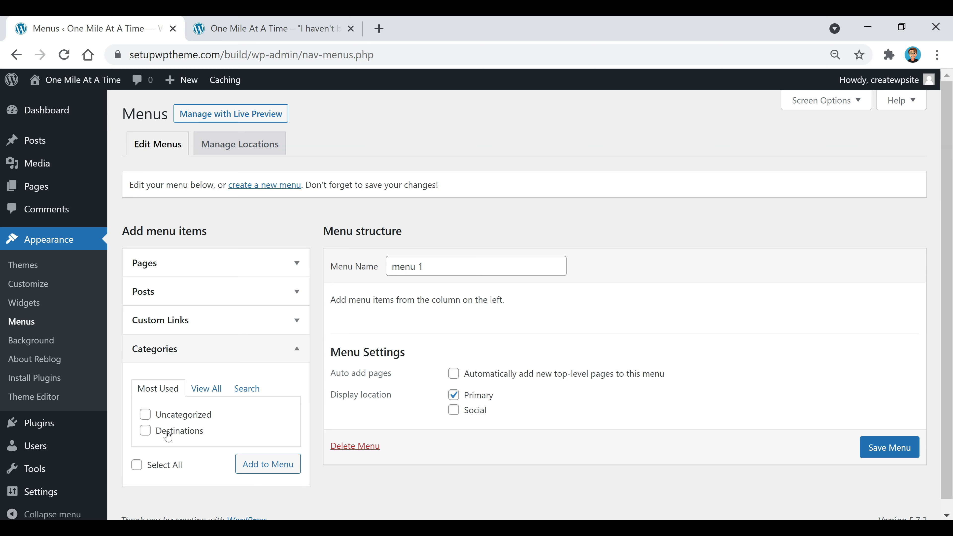
left_click(210, 389)
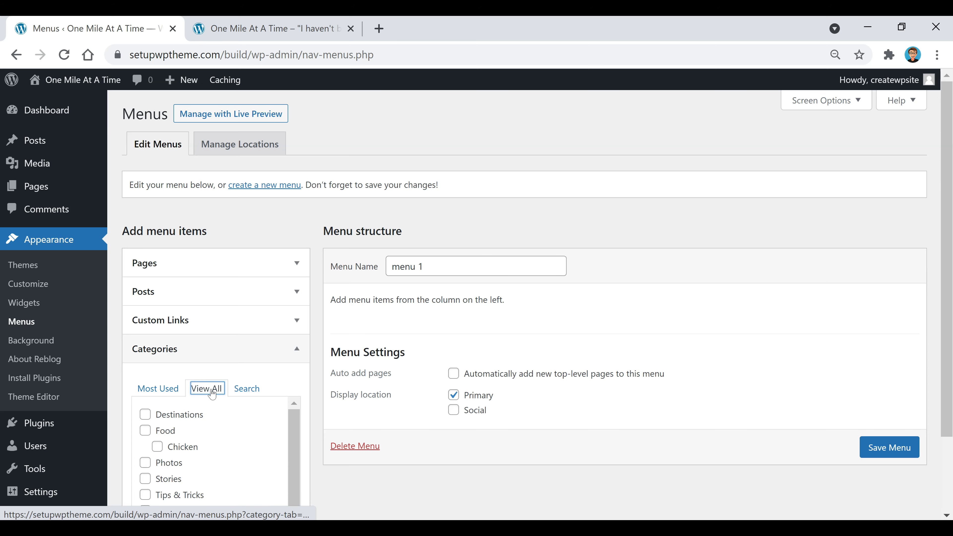
scroll(216, 341, "down", 2)
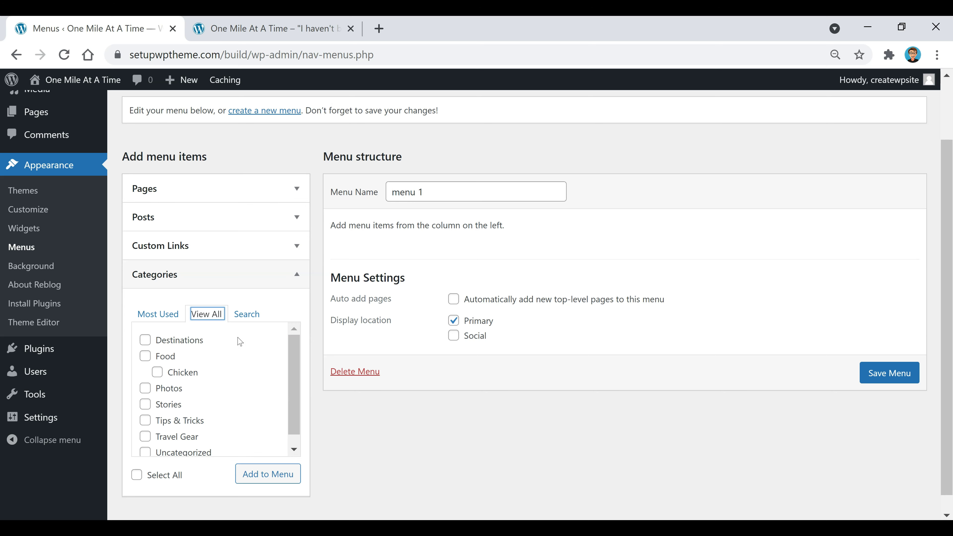
left_click(188, 345)
left_click(178, 394)
left_click(167, 409)
left_click(171, 422)
left_click(178, 437)
scroll(202, 409, "down", 1)
scroll(203, 409, "up", 1)
left_click(144, 356)
left_click(166, 373)
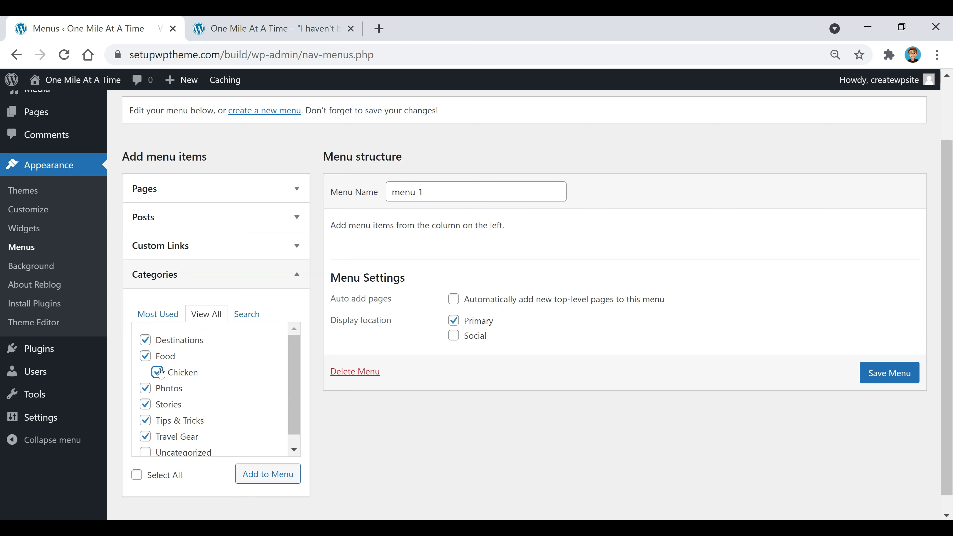
left_click(265, 482)
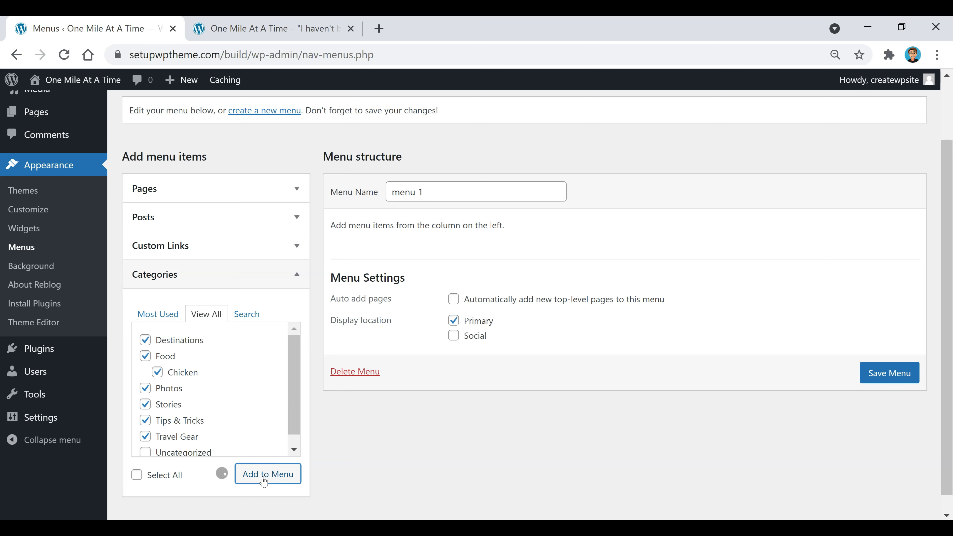
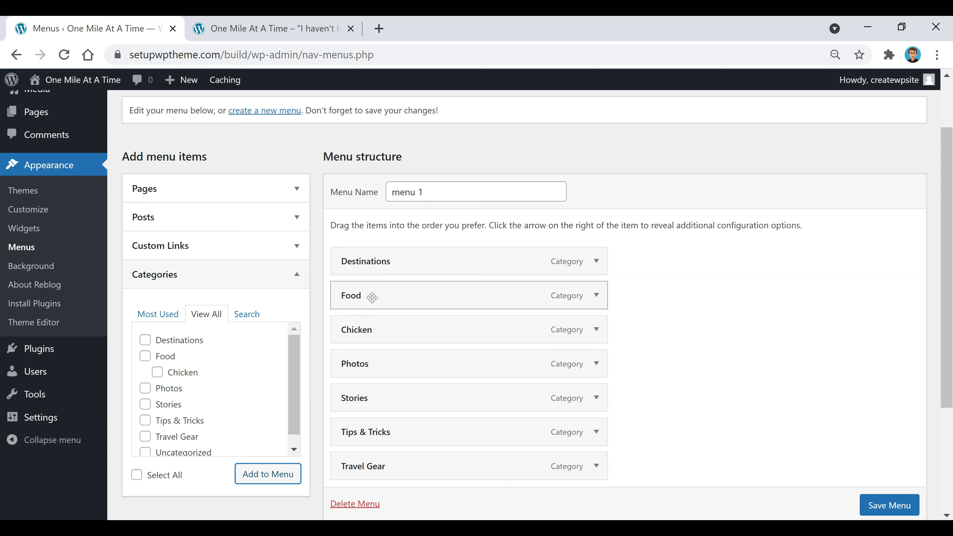
Step: Nest Chicken as a sub item under Food and move Photos between Destinations and Food in the menu structure
left_click_drag(350, 332, 381, 332)
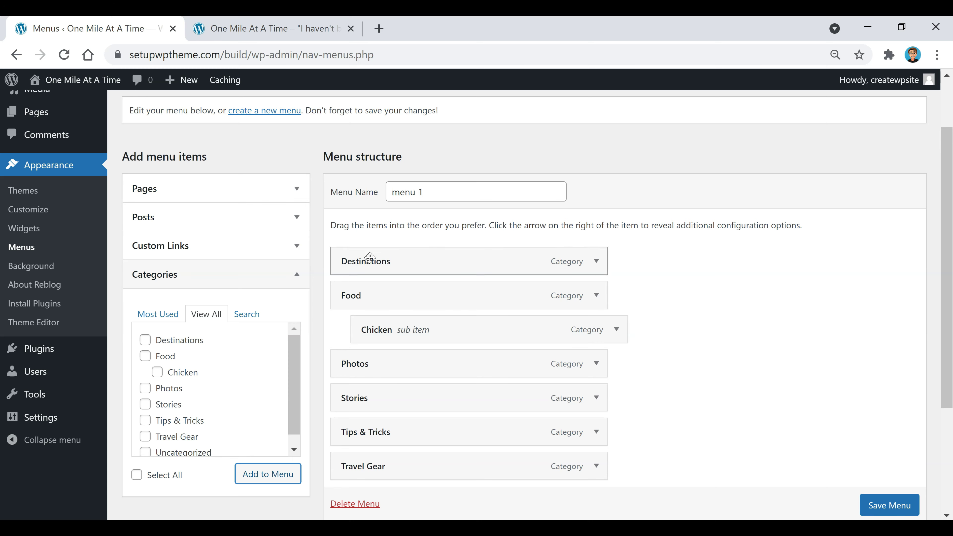
left_click_drag(390, 364, 379, 293)
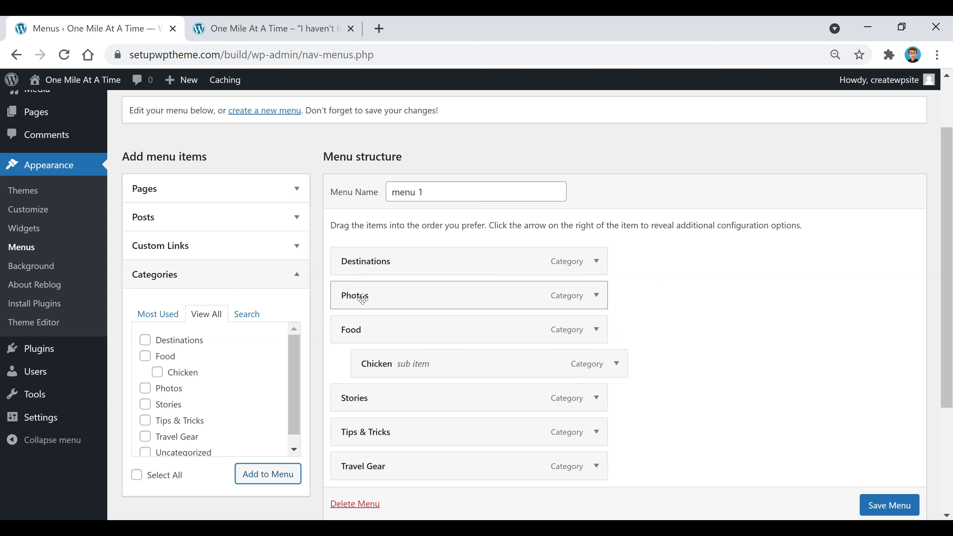
Step: Move Travel Gear above Tips & Tricks in "menu 1" and add a custom link named Home that points to the site's homepage URL
left_click_drag(385, 465, 379, 427)
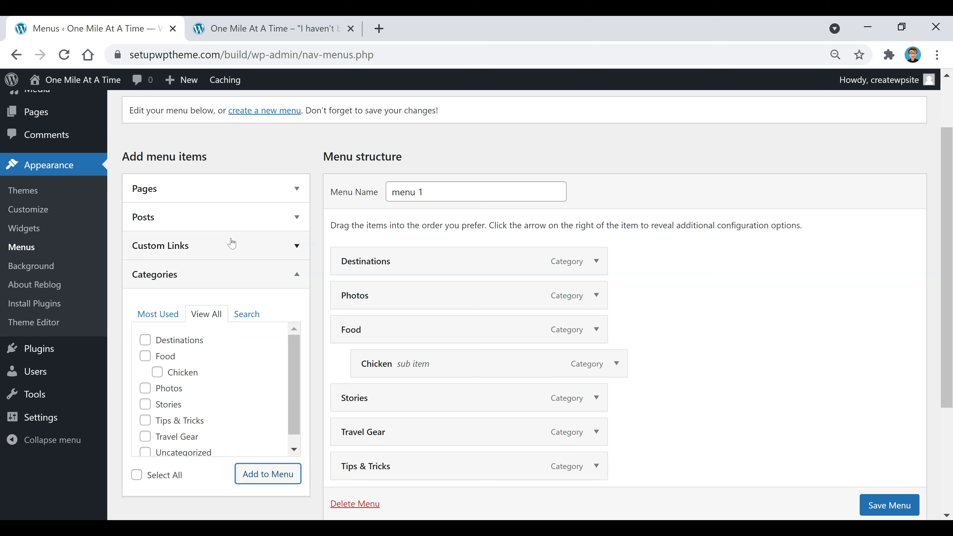
left_click(202, 246)
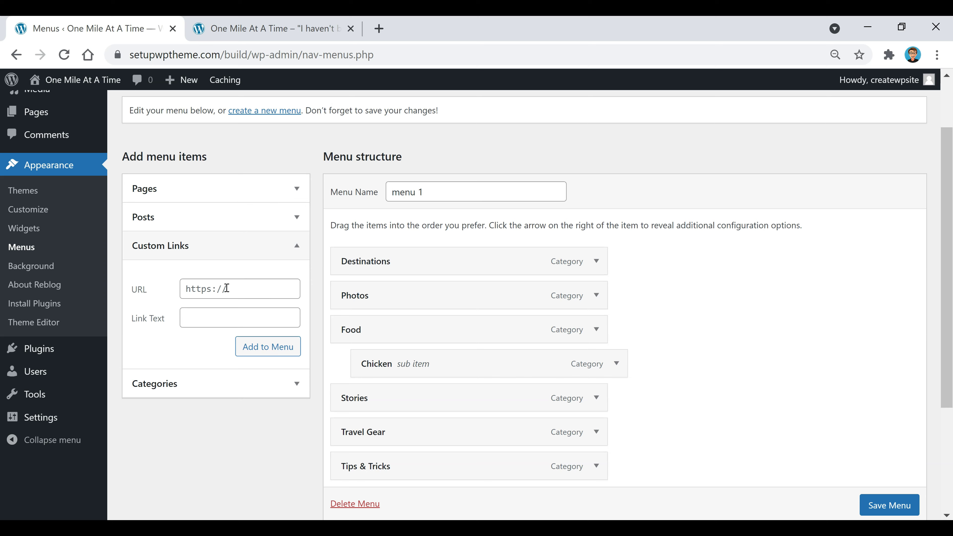
left_click_drag(251, 53, 59, 80)
left_click(251, 283)
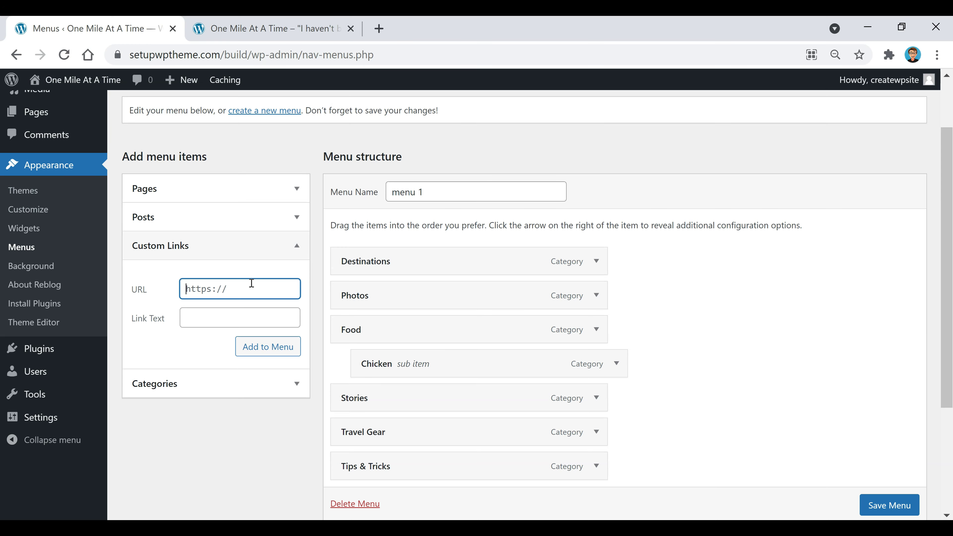
key("ctrl+v")
left_click(208, 316)
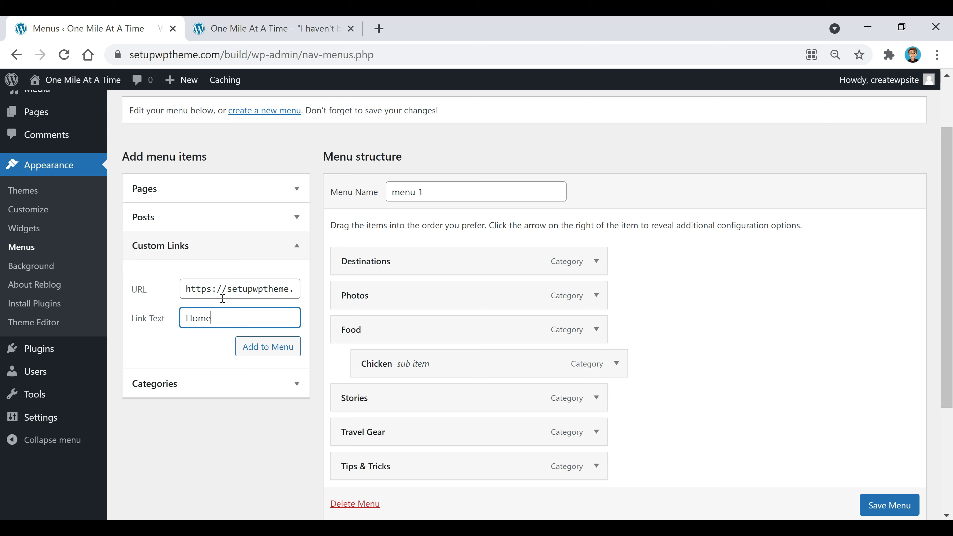
left_click(261, 348)
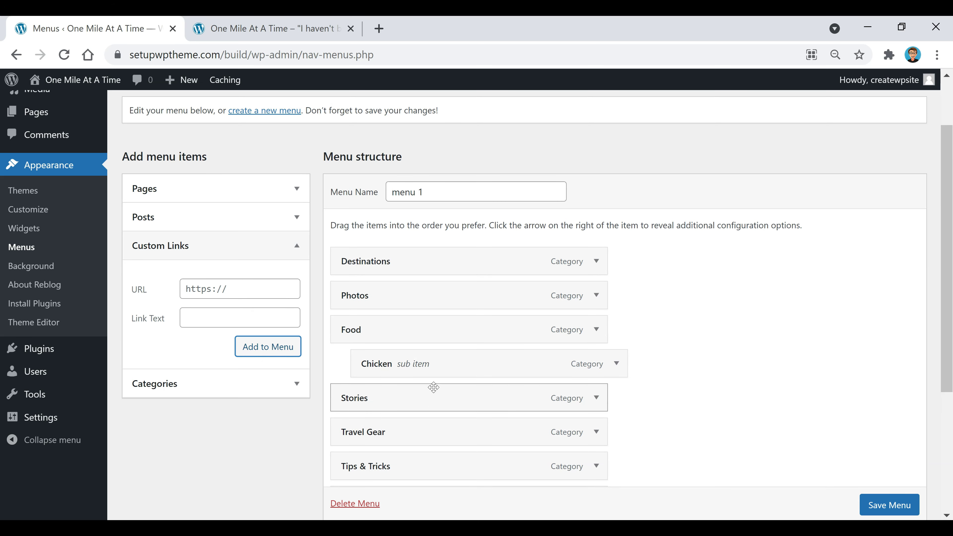
Step: Move the Home custom link to the first place in the menu structure, above Destinations
scroll(427, 394, "down", 2)
left_click_drag(378, 424, 375, 180)
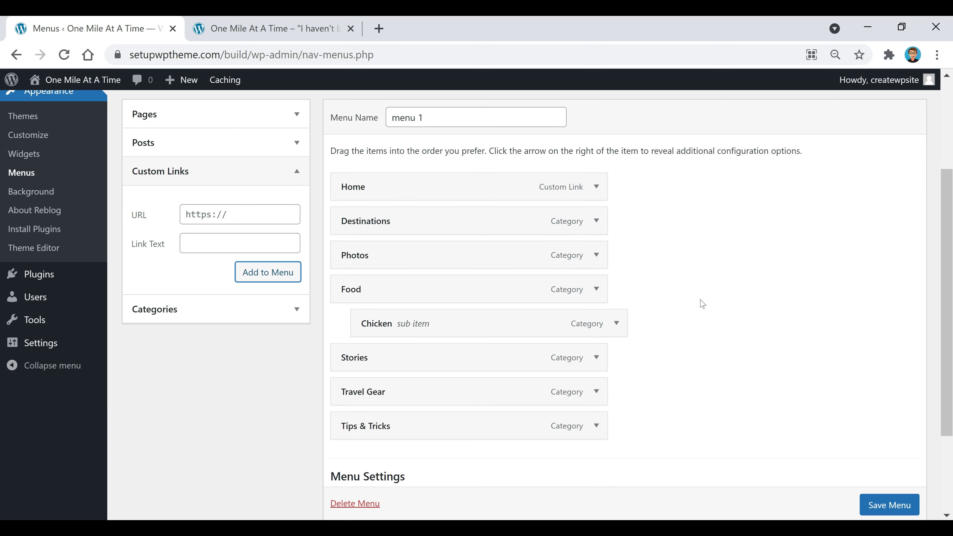
scroll(702, 304, "up", 2)
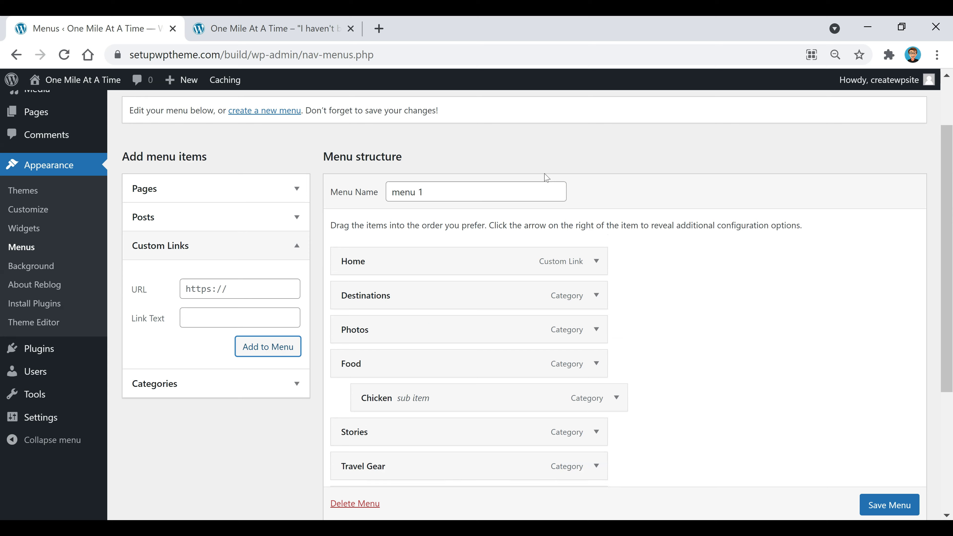
Step: Check which pages are available for the menu, and open a blank new page from the Pages list in a separate browser tab
left_click(224, 197)
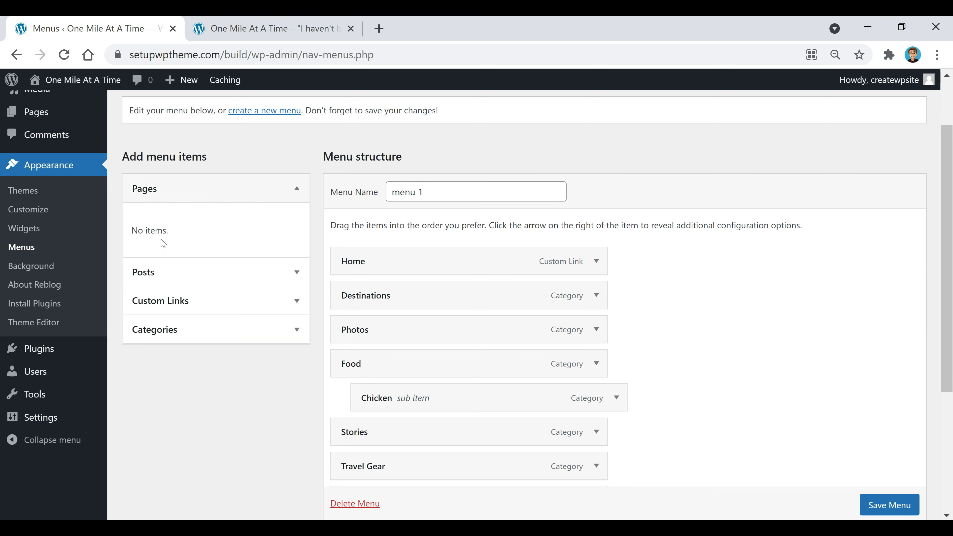
scroll(41, 187, "up", 2)
mouse_move(37, 163)
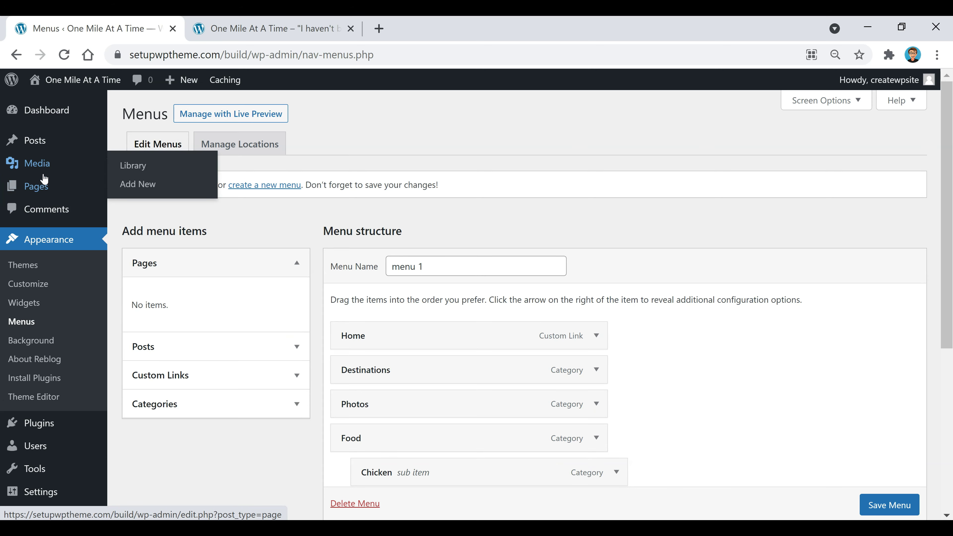
right_click(44, 191)
left_click(86, 197)
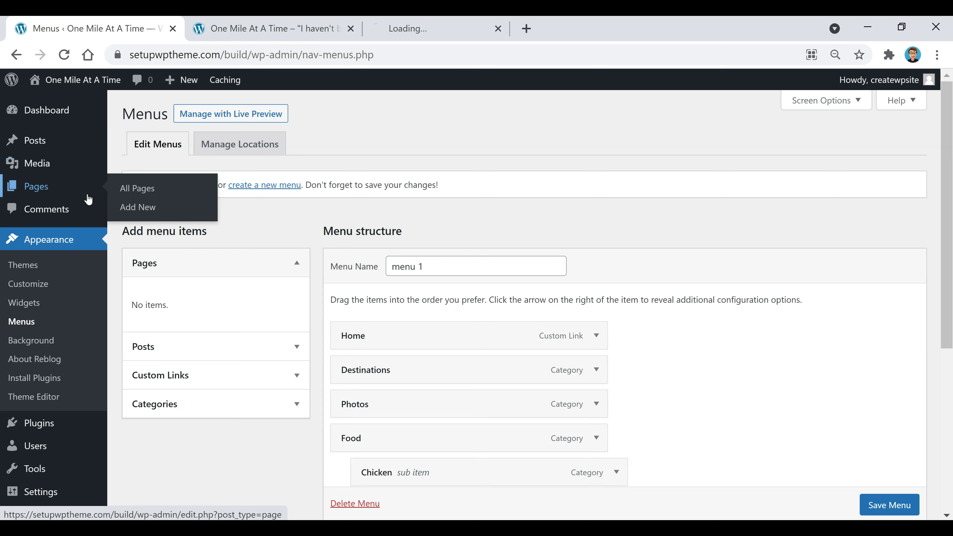
left_click(437, 33)
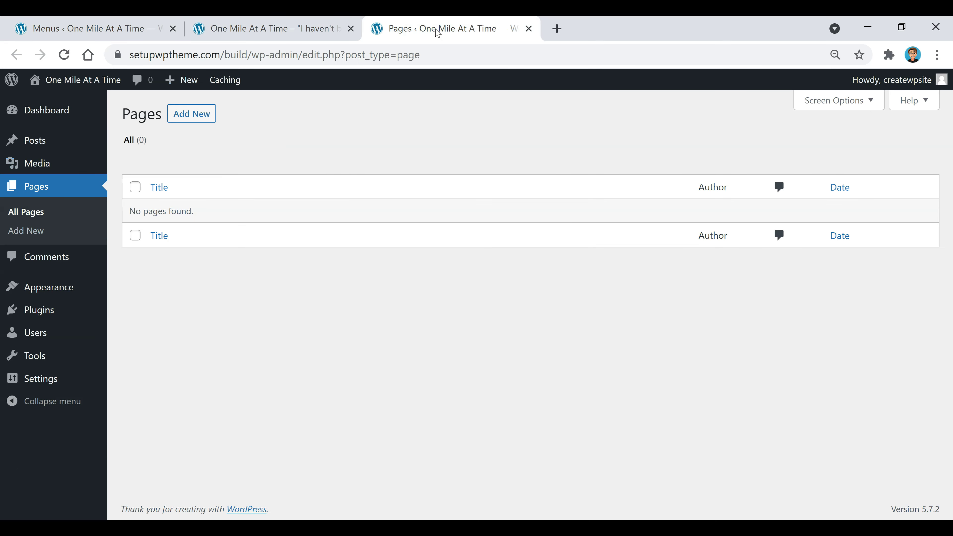
left_click(183, 121)
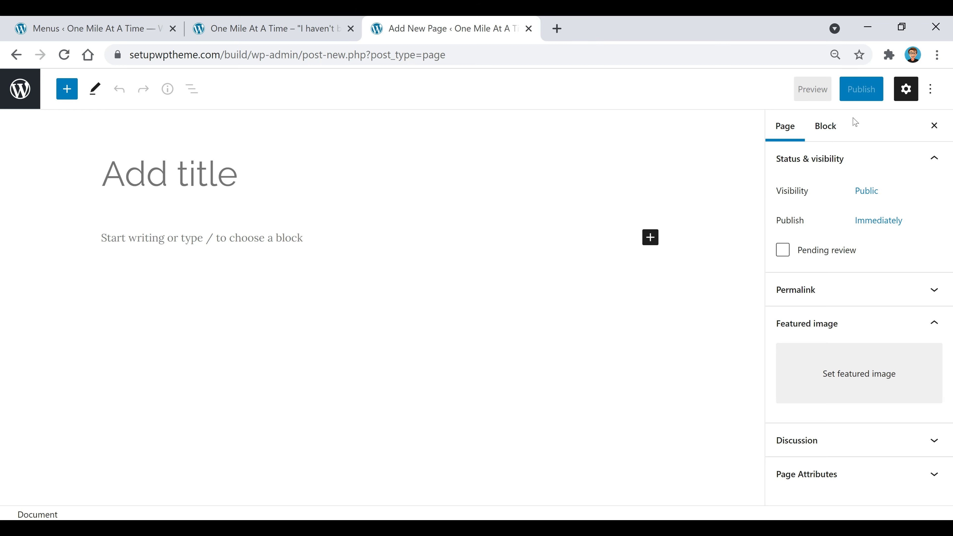
Step: Check the live homepage's header in its tab, and return to the menu editor to save "menu 1"
left_click(288, 29)
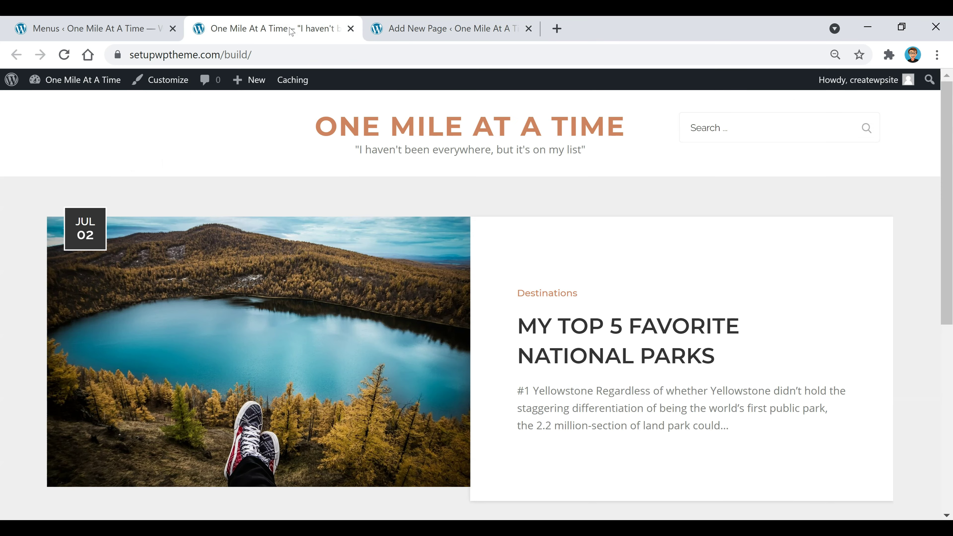
left_click(112, 28)
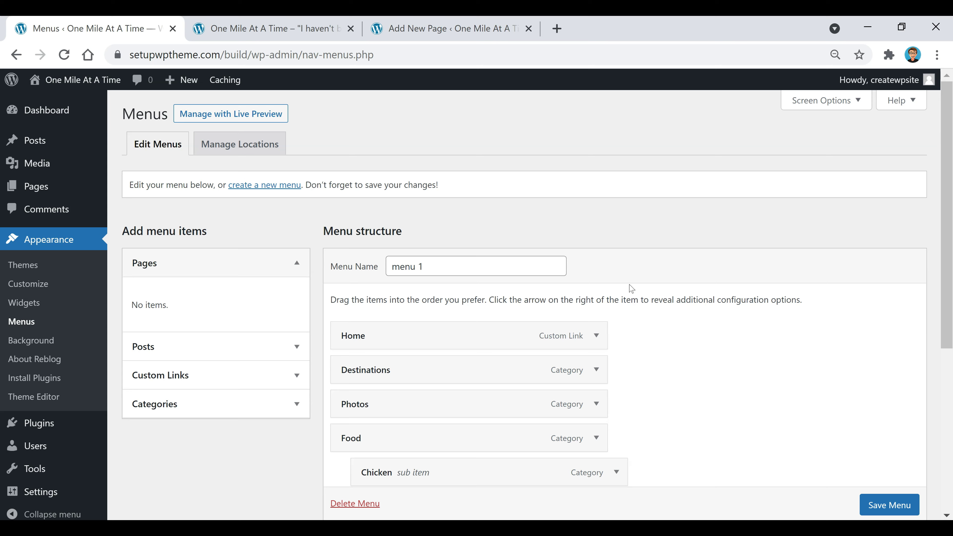
scroll(465, 324, "down", 2)
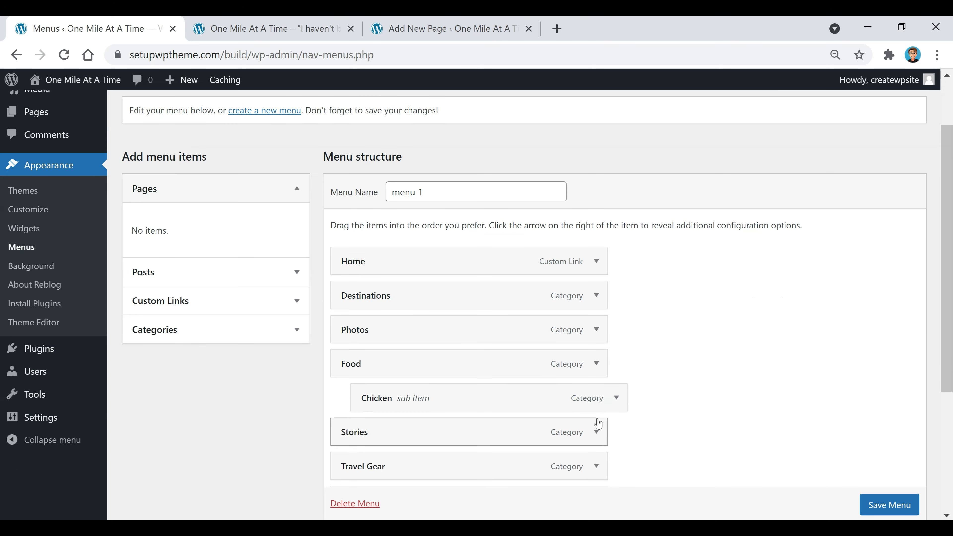
scroll(686, 272, "down", 2)
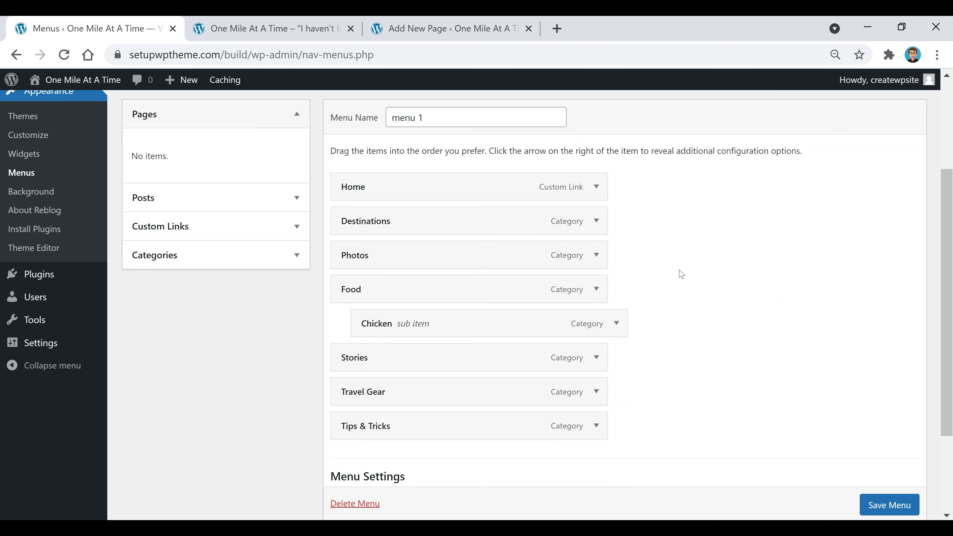
scroll(682, 275, "down", 2)
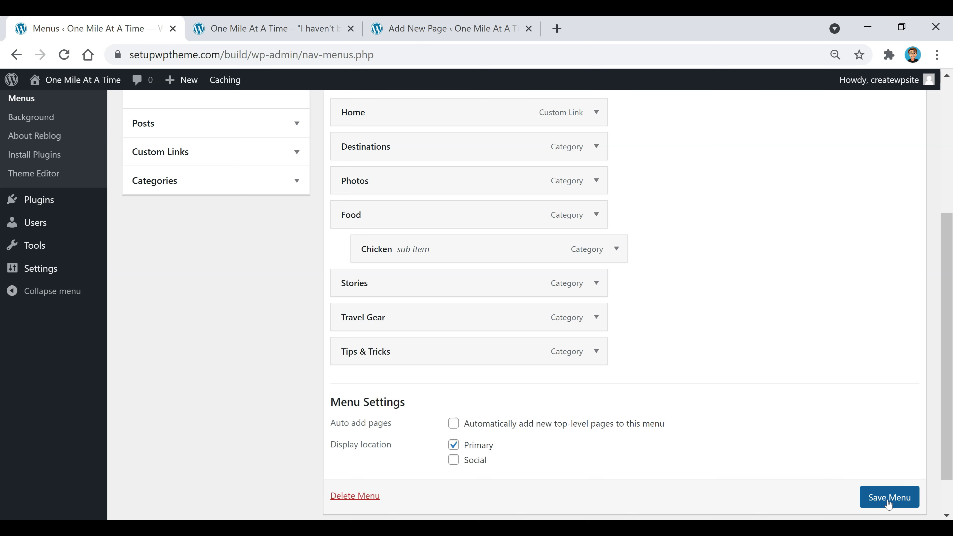
scroll(888, 504, "down", 1)
left_click(878, 466)
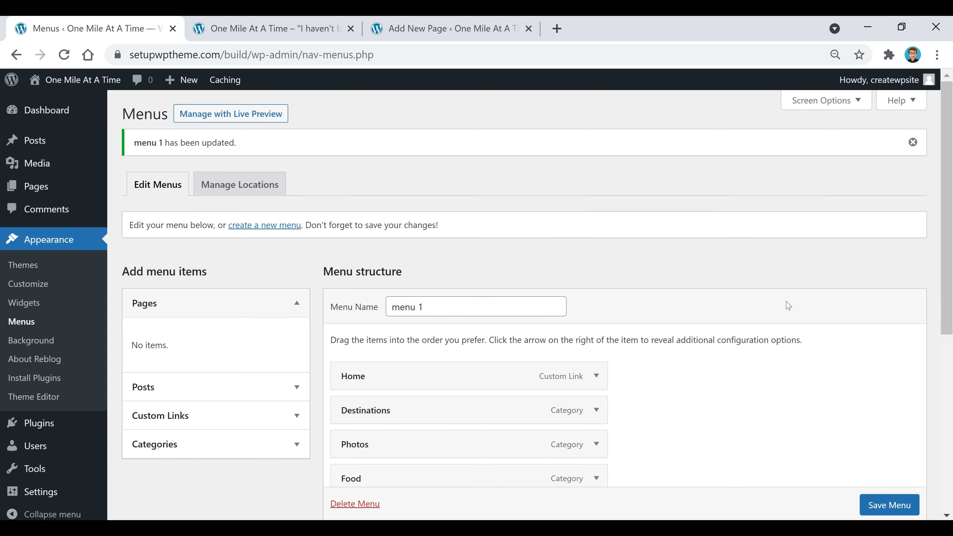
Step: Reload the live homepage and check the header navigation, including the submenu under Food
left_click(297, 33)
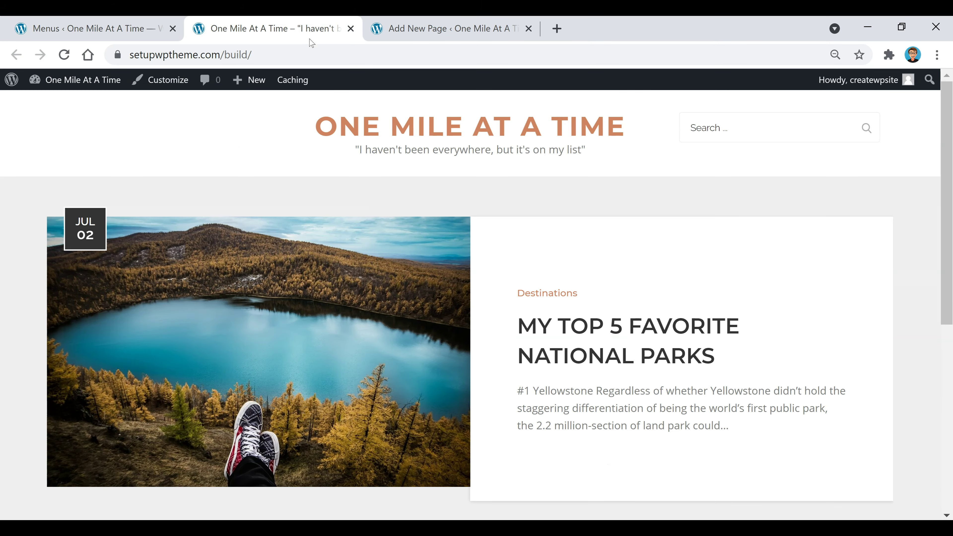
left_click(64, 55)
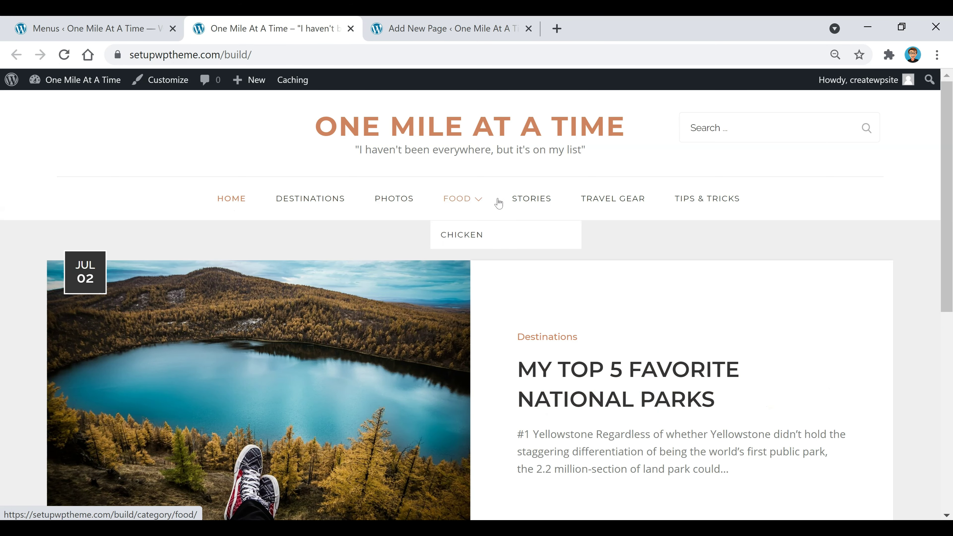
mouse_move(473, 206)
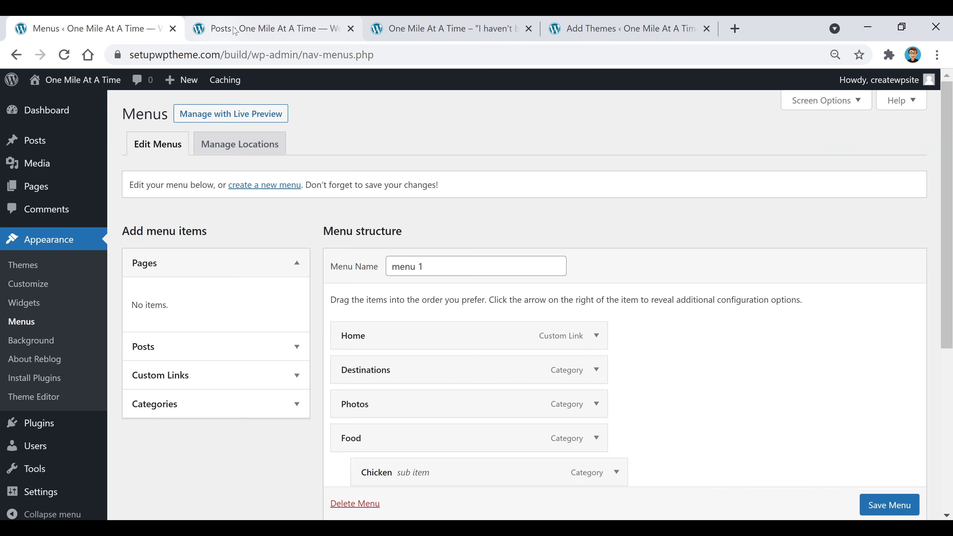
Step: Review the list of published posts in the Posts tab and browse through the same posts on the live homepage
left_click(249, 32)
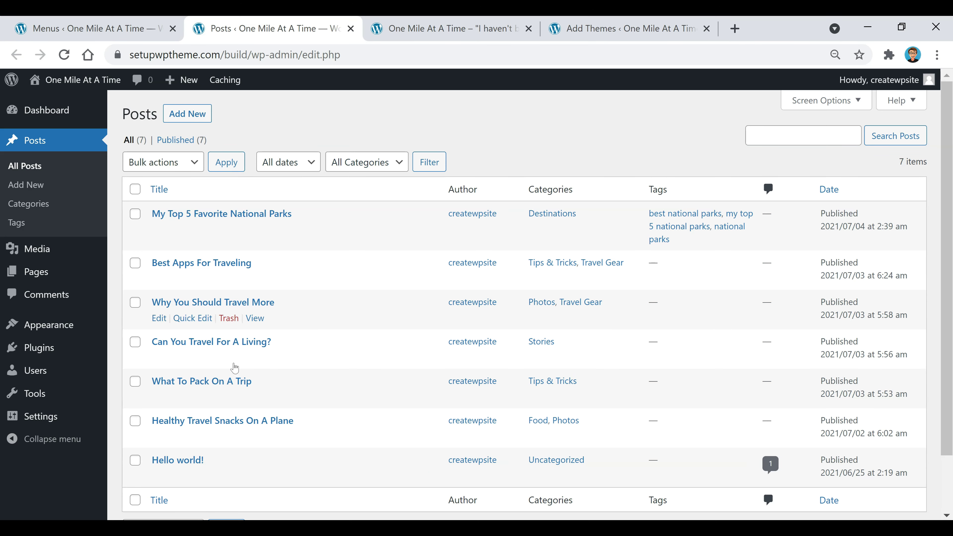
left_click(448, 30)
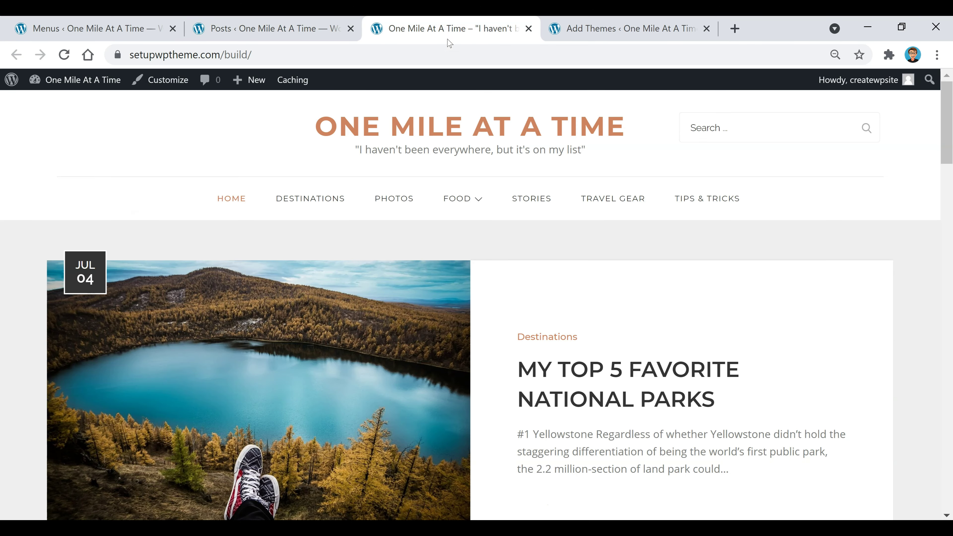
scroll(535, 278, "down", 10)
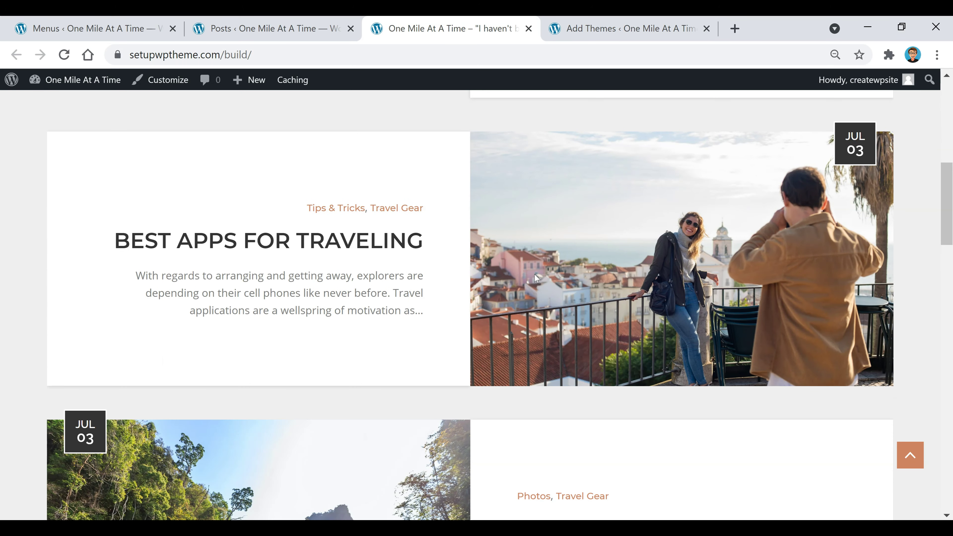
scroll(536, 278, "down", 10)
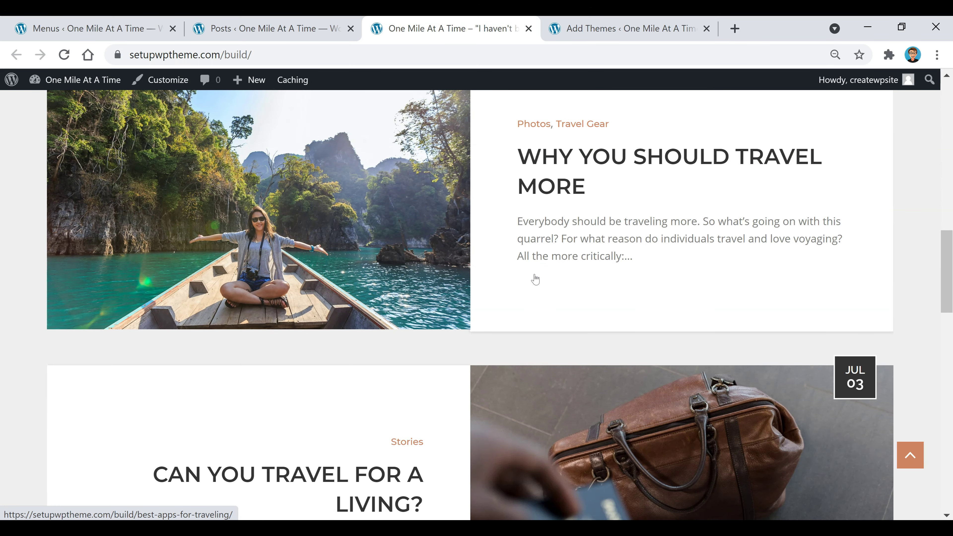
scroll(535, 279, "down", 14)
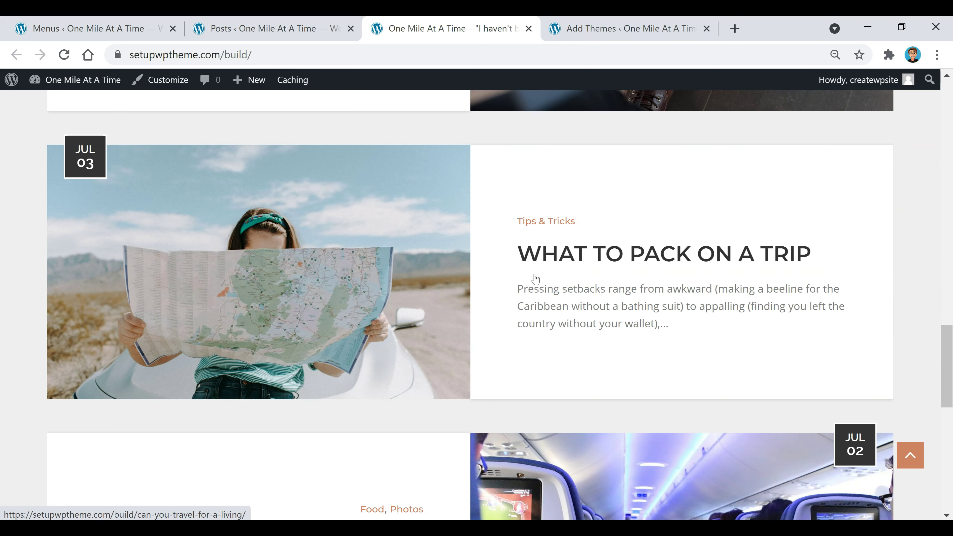
scroll(535, 279, "down", 8)
Step: Move the "Hello world!" post to the trash from the Posts list with a bulk action
left_click(241, 26)
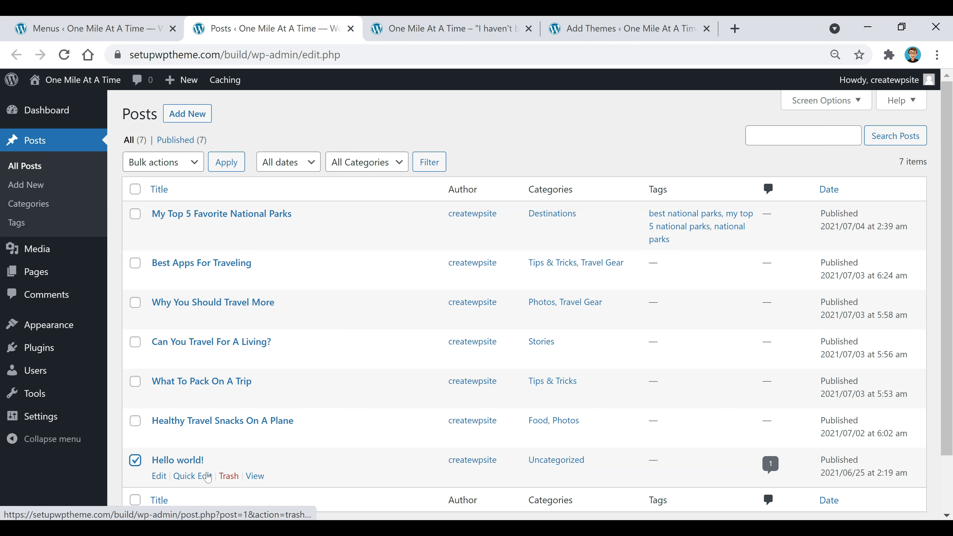
left_click(164, 166)
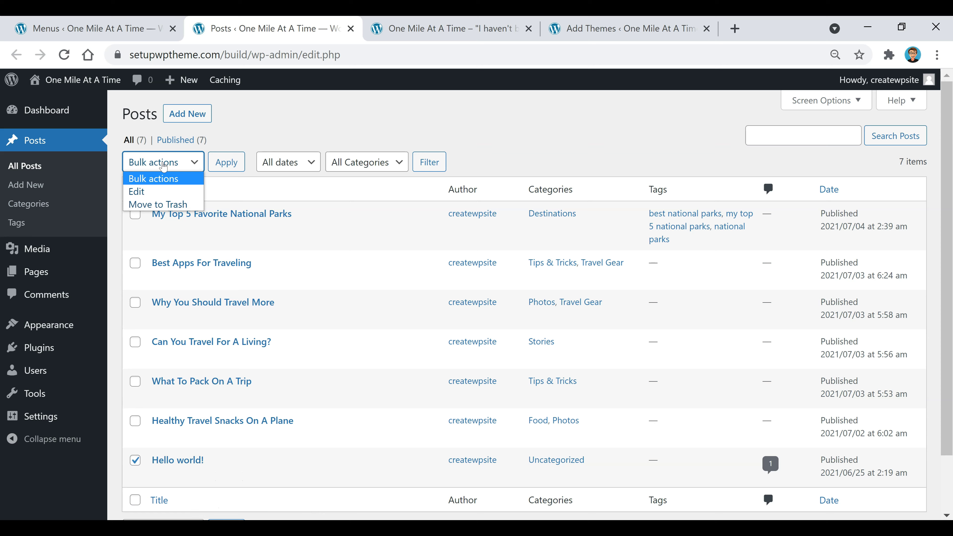
left_click(171, 206)
left_click(227, 161)
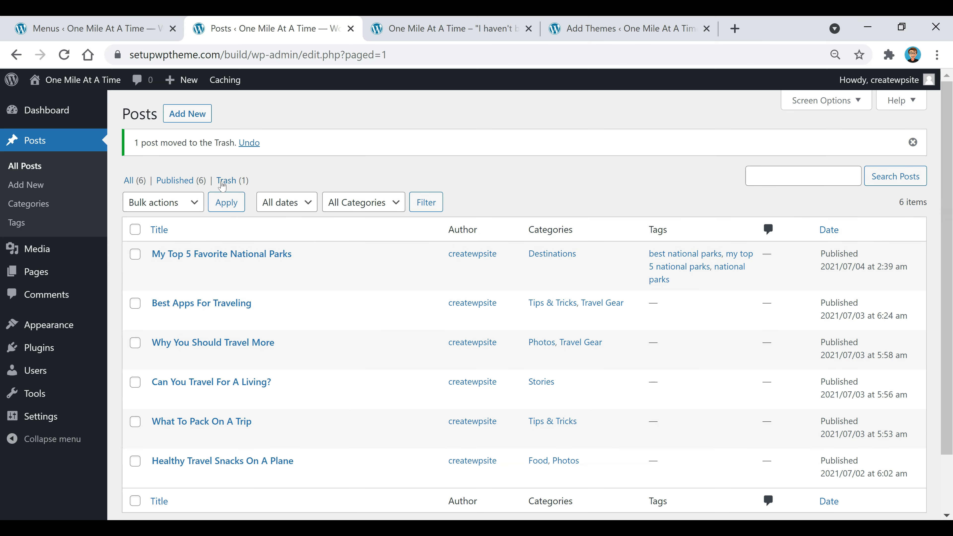
Step: View the trashed posts and examine the bulk actions offered for them, without applying any
left_click(230, 182)
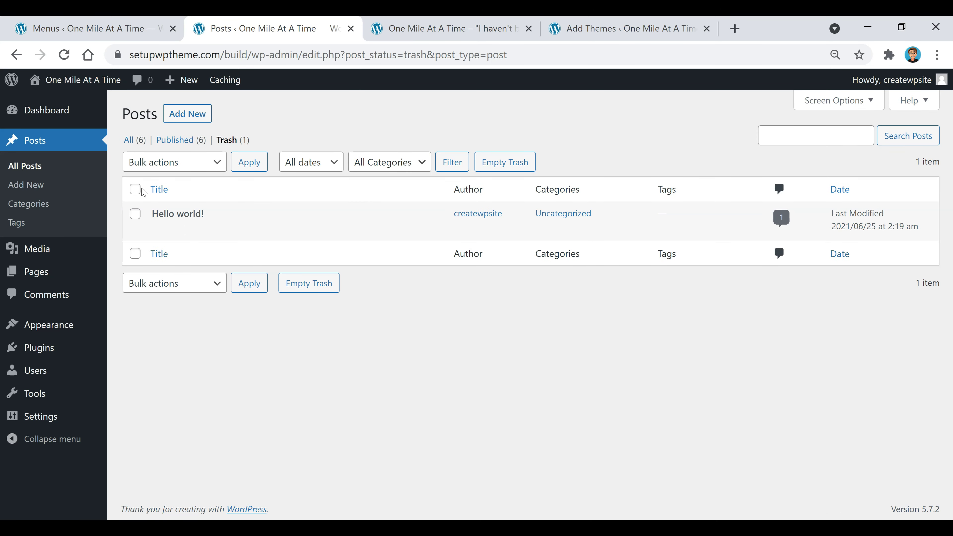
left_click(186, 169)
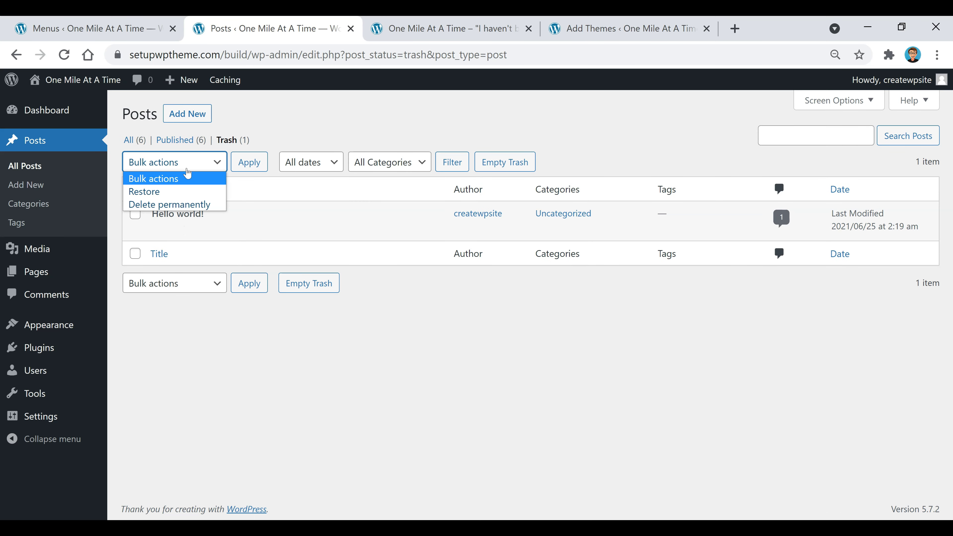
left_click(329, 137)
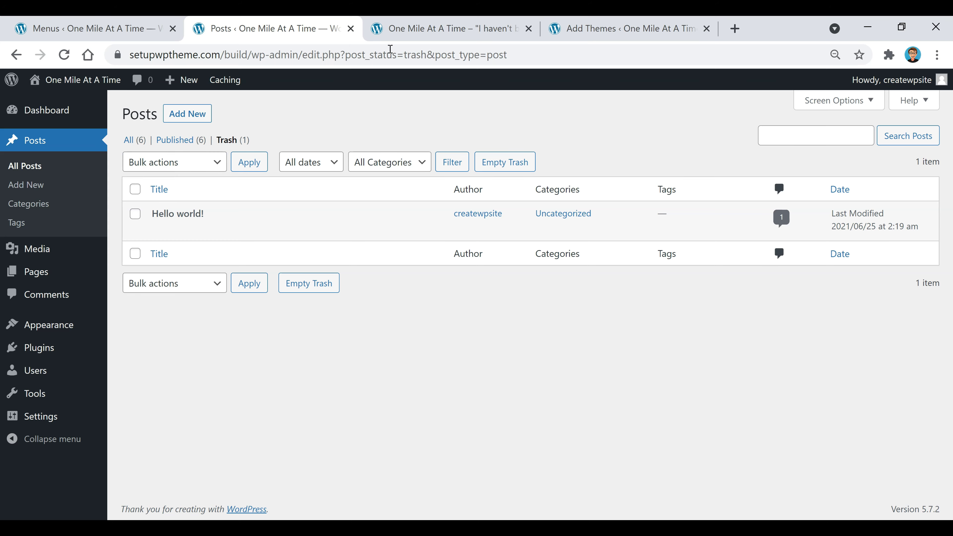
Step: Look over the live homepage from its posts back up to the header, and switch to the Add Themes tab
left_click(416, 29)
scroll(458, 255, "up", 20)
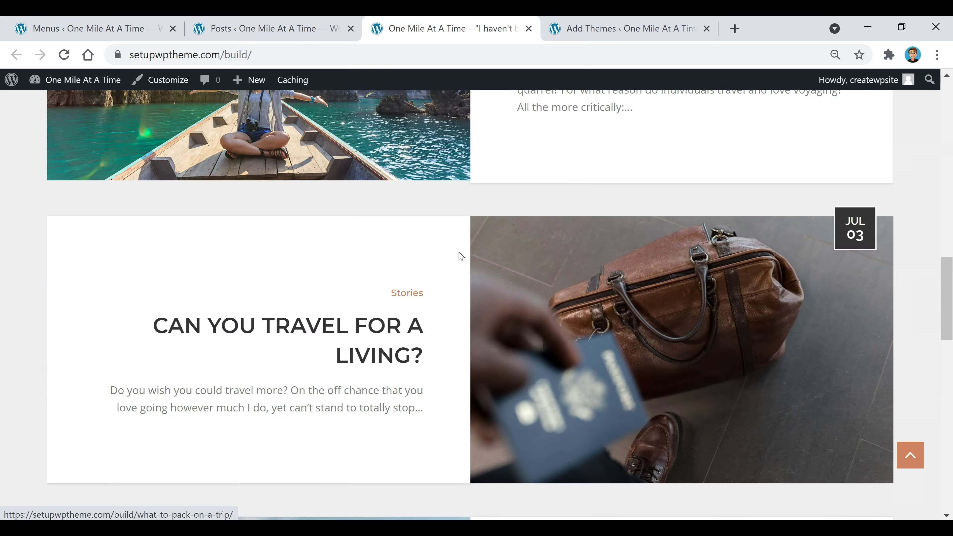
scroll(458, 258, "up", 5)
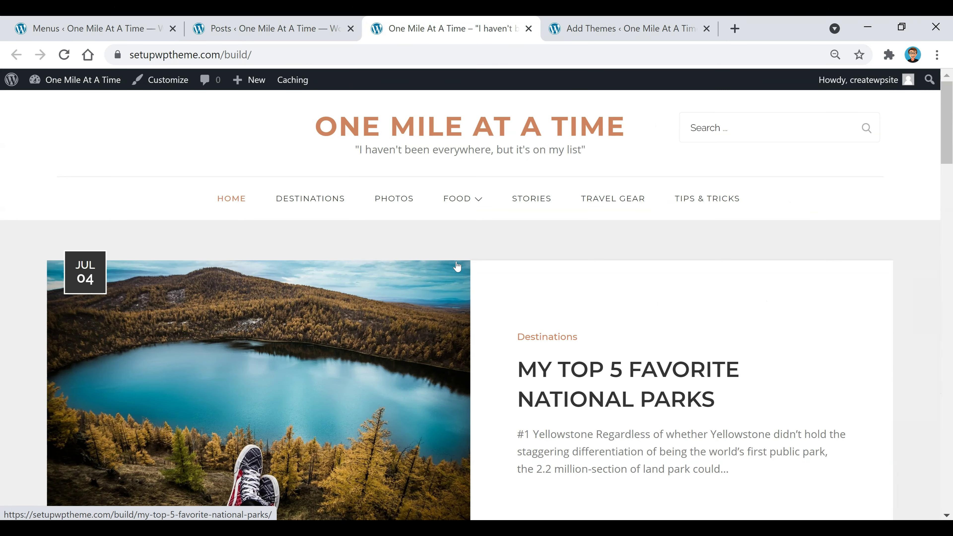
left_click(624, 29)
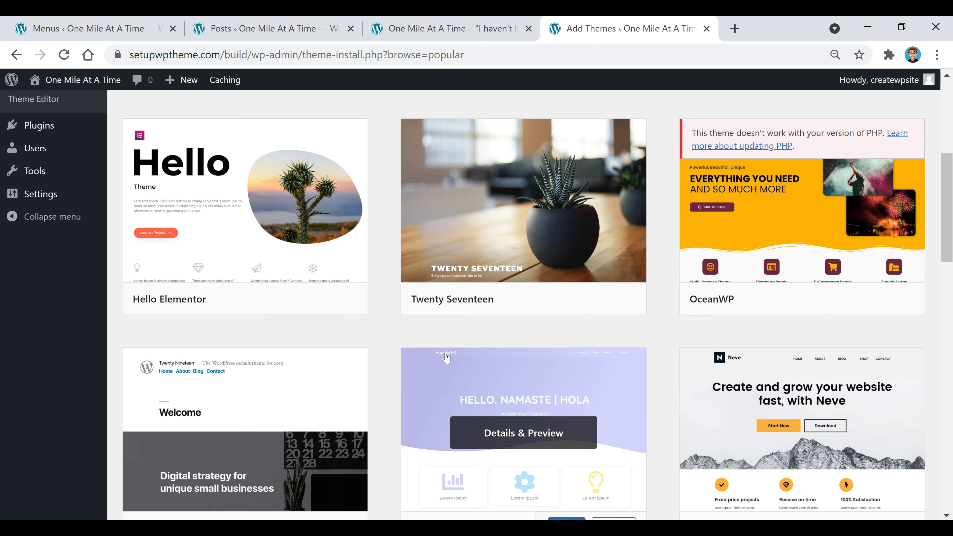
Step: Browse through the popular themes offered on the Add Themes page
mouse_move(476, 259)
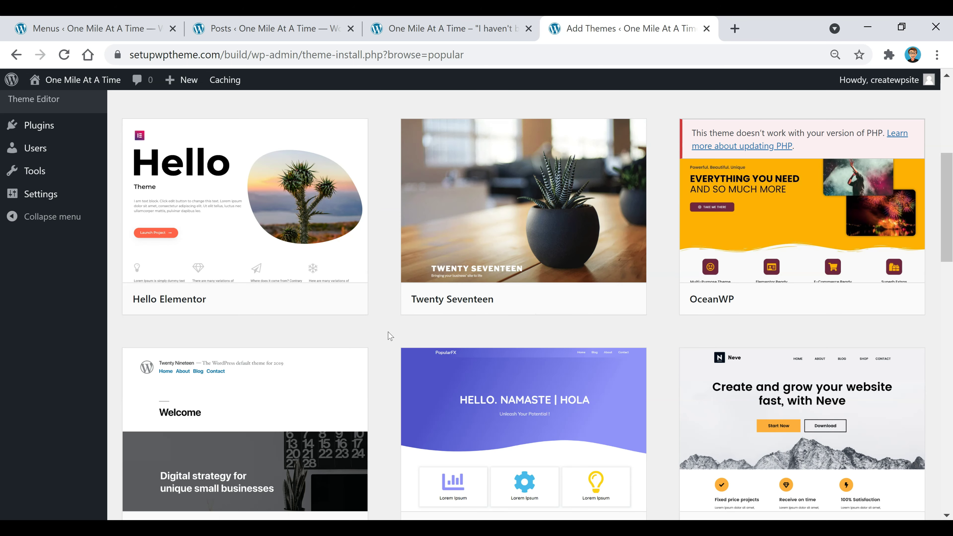
scroll(390, 335, "down", 10)
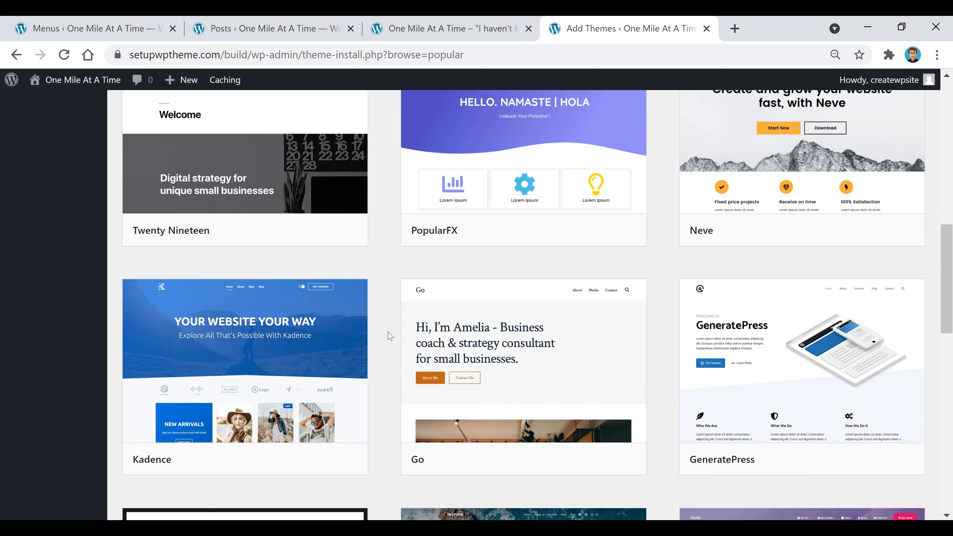
scroll(389, 335, "down", 3)
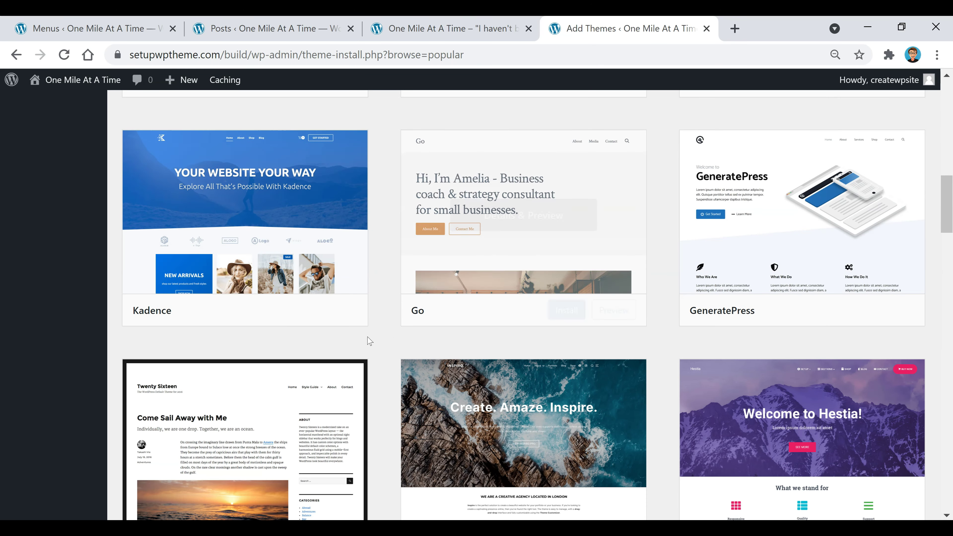
scroll(366, 340, "down", 3)
scroll(375, 347, "down", 5)
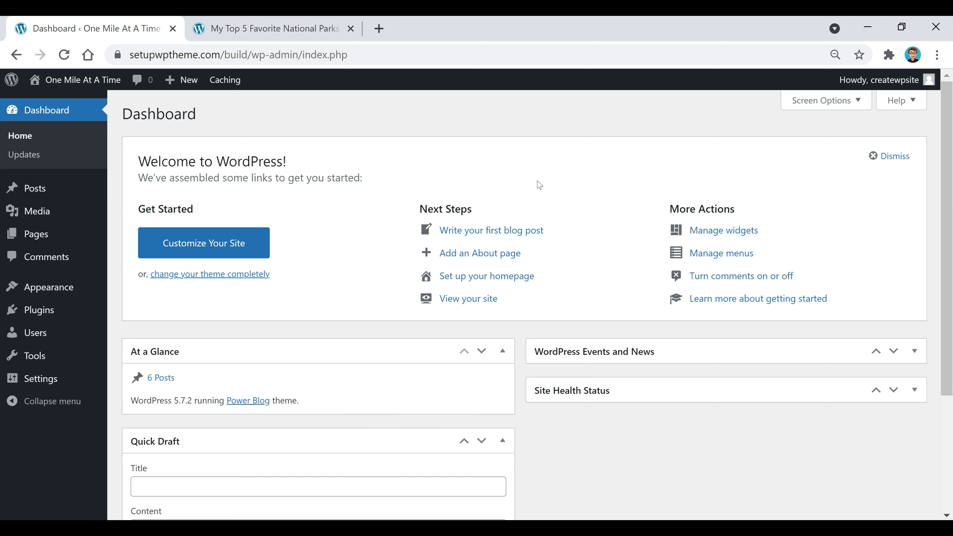
Step: Examine the sidebar widgets on the live "My Top 5 Favorite National Parks" post and return toward its header
left_click(284, 30)
scroll(342, 161, "down", 15)
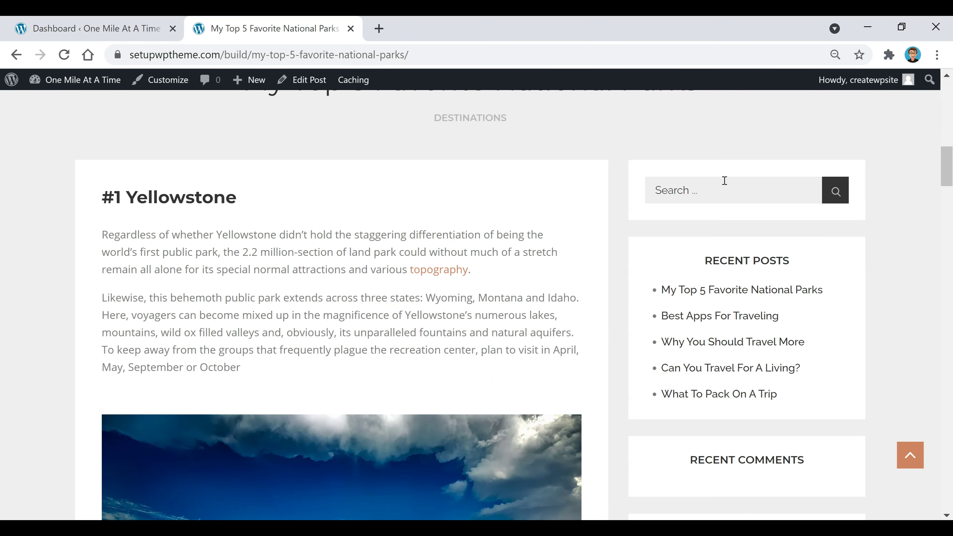
scroll(724, 180, "down", 2)
scroll(797, 238, "down", 10)
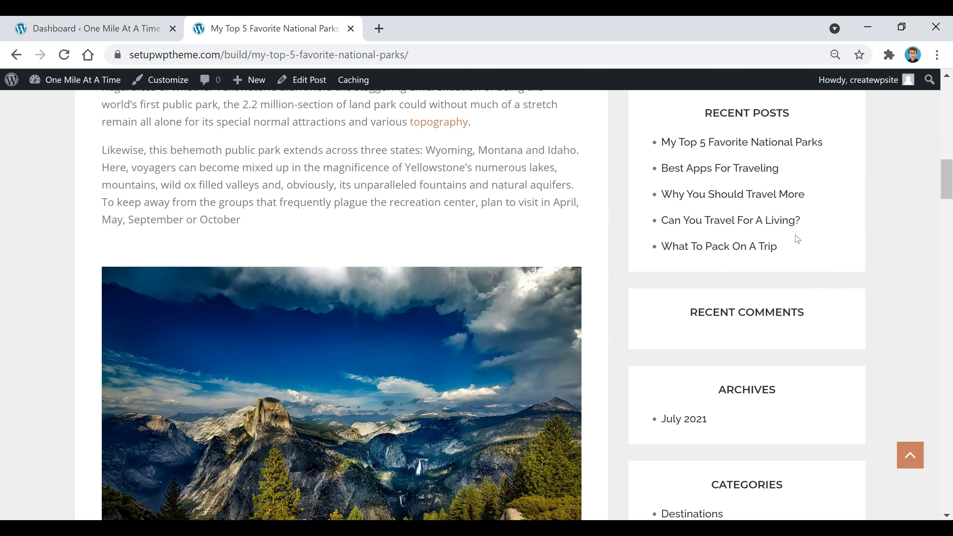
scroll(792, 247, "down", 4)
scroll(791, 270, "up", 20)
scroll(786, 295, "up", 5)
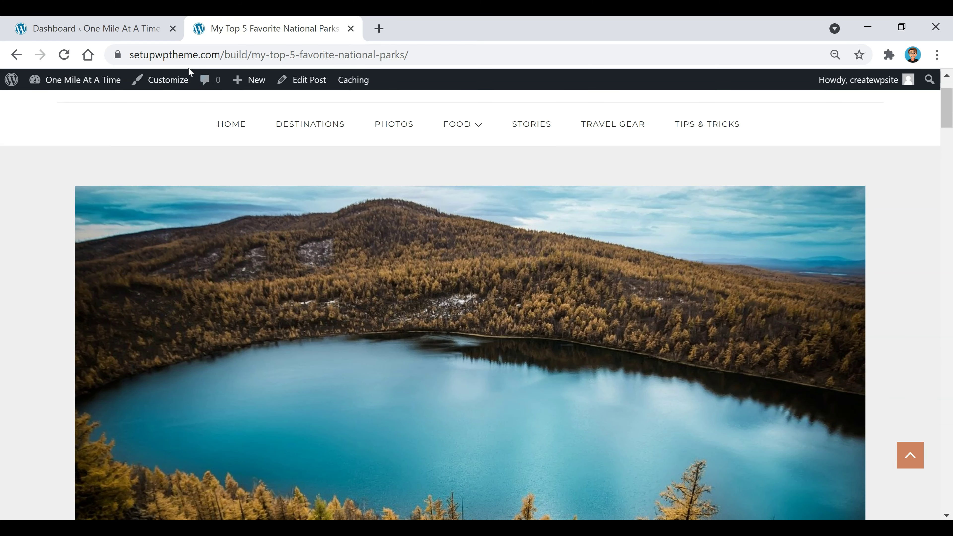
Step: Open the site's Widgets management screen from the WordPress dashboard
left_click(125, 30)
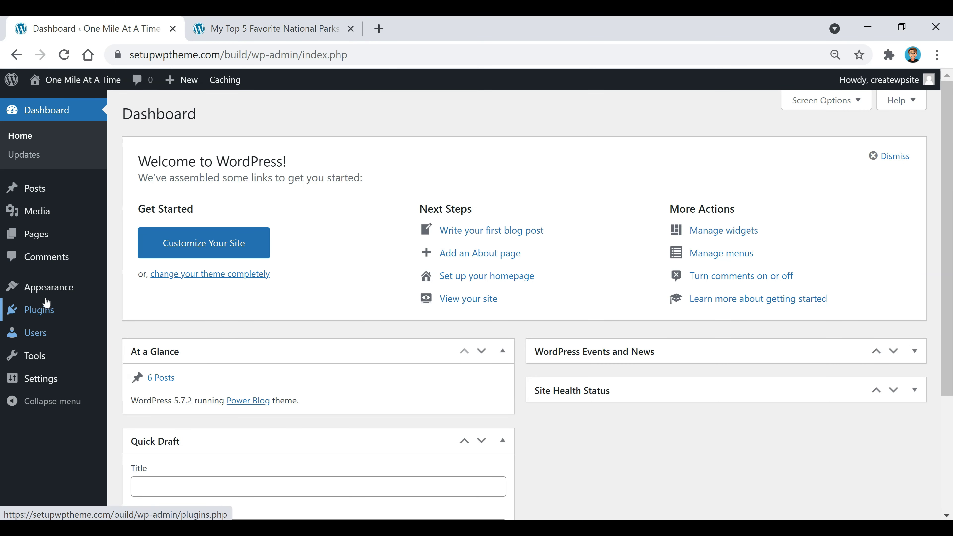
mouse_move(50, 292)
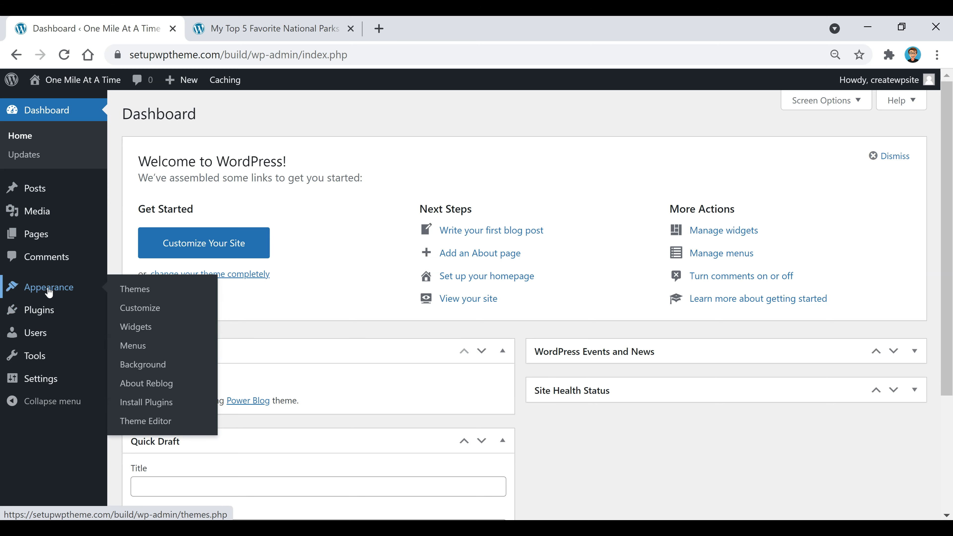
left_click(151, 330)
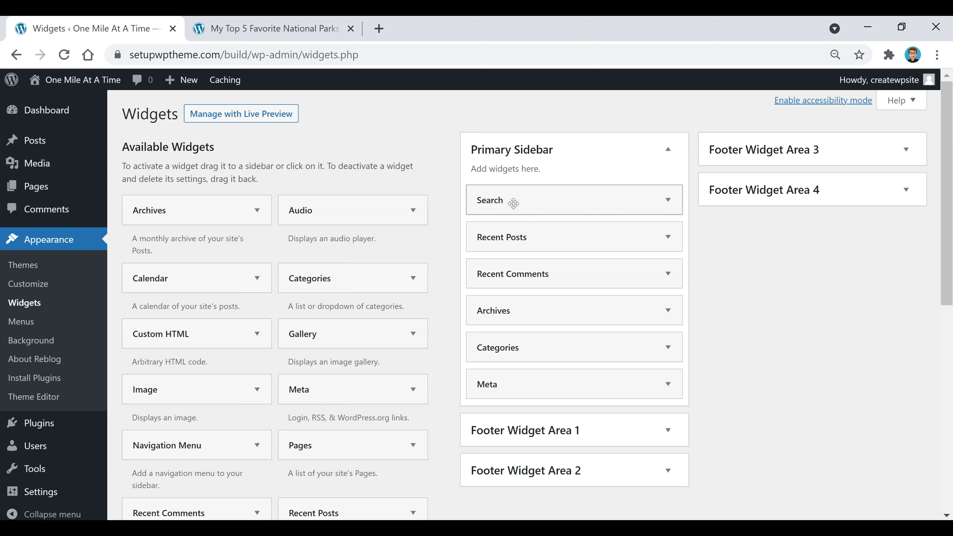
Step: Move the Recent Posts widget above Search in the Primary Sidebar and reload the live post to check the order
mouse_move(513, 203)
left_mouse_down()
mouse_move(521, 257)
mouse_move(493, 206)
mouse_move(502, 202)
left_mouse_up()
left_click_drag(512, 235, 511, 199)
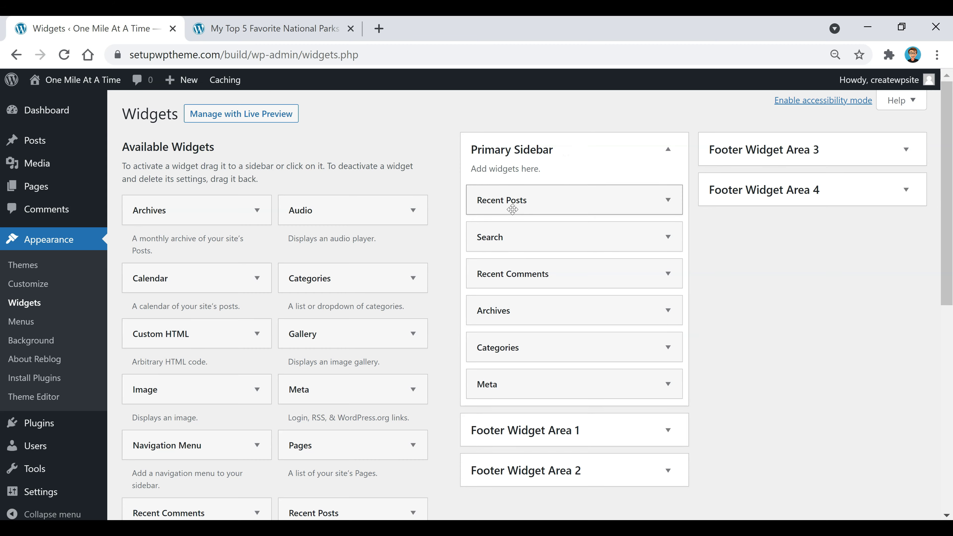
key("ctrl+Tab")
scroll(540, 297, "down", 8)
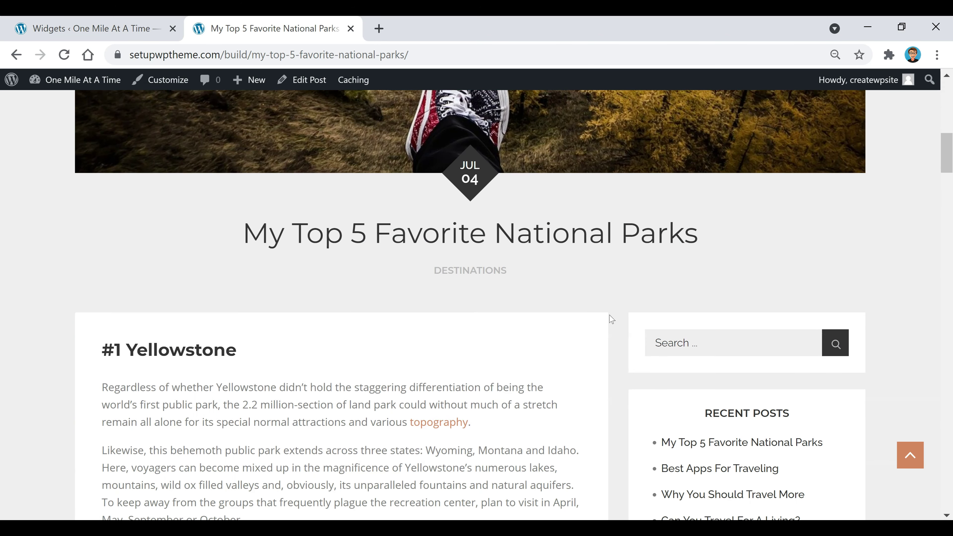
scroll(756, 241, "down", 2)
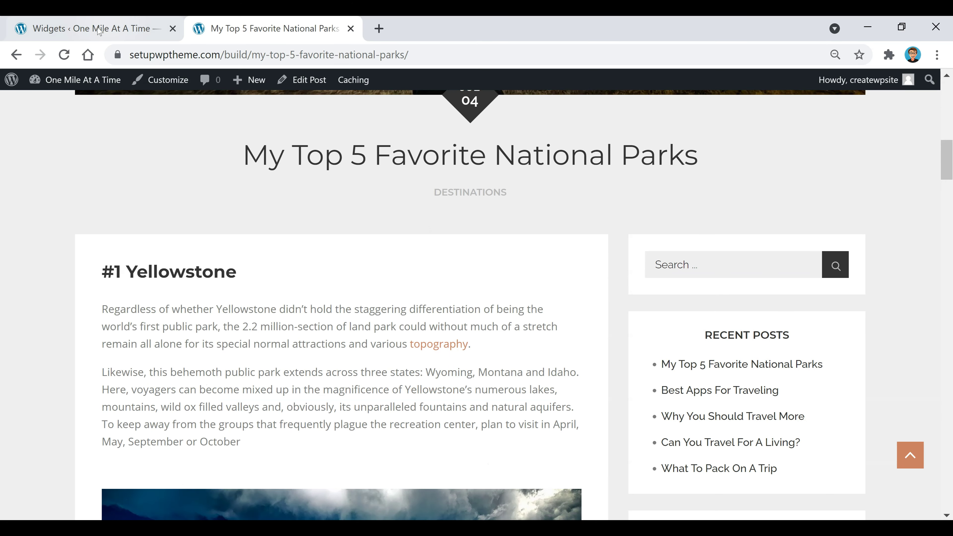
left_click(64, 54)
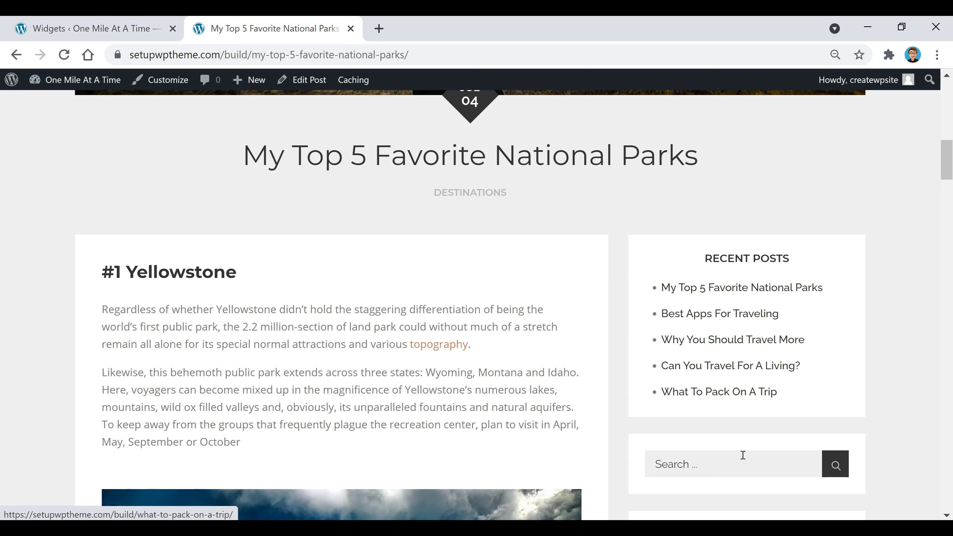
Step: Compare the Primary Sidebar's widget list with the live post's sidebar, from Recent Posts down to the Meta section
left_click(123, 33)
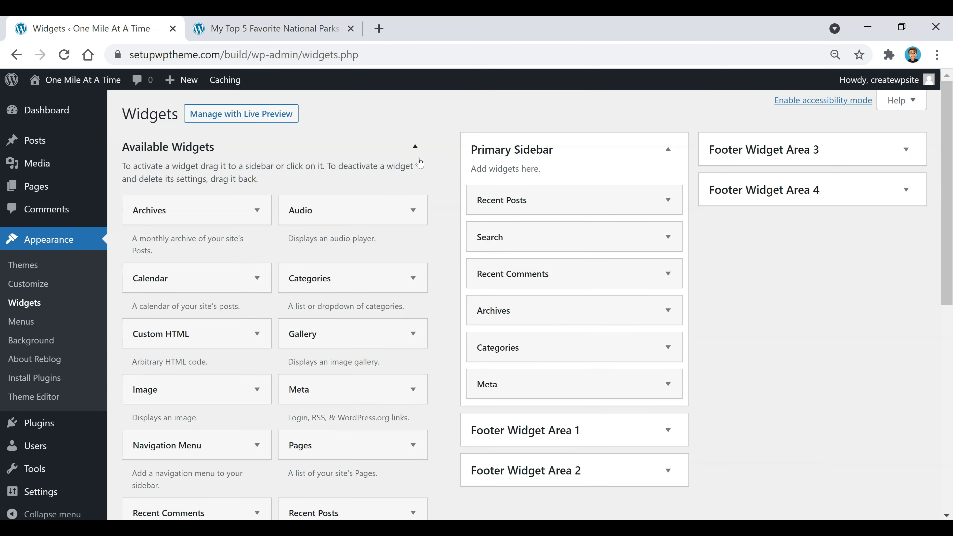
left_click(314, 27)
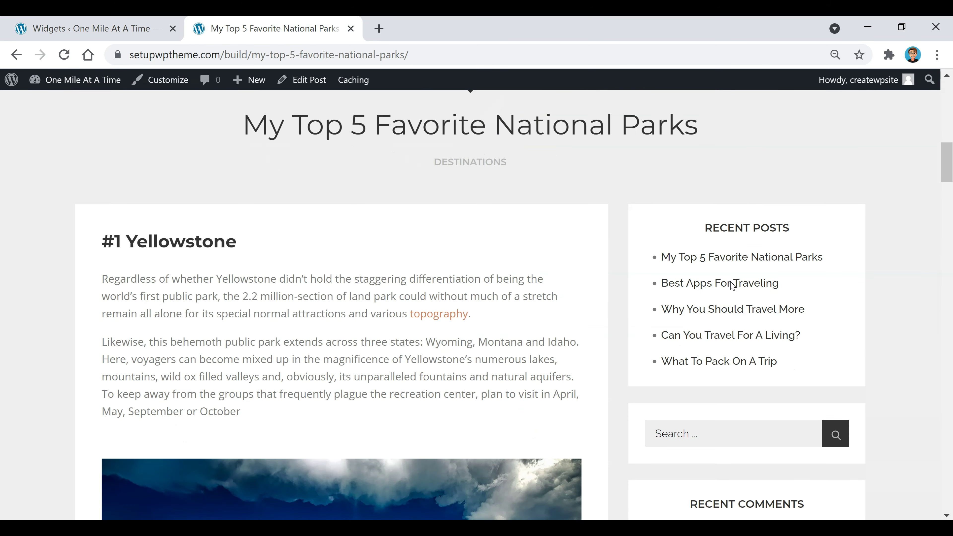
scroll(731, 285, "down", 10)
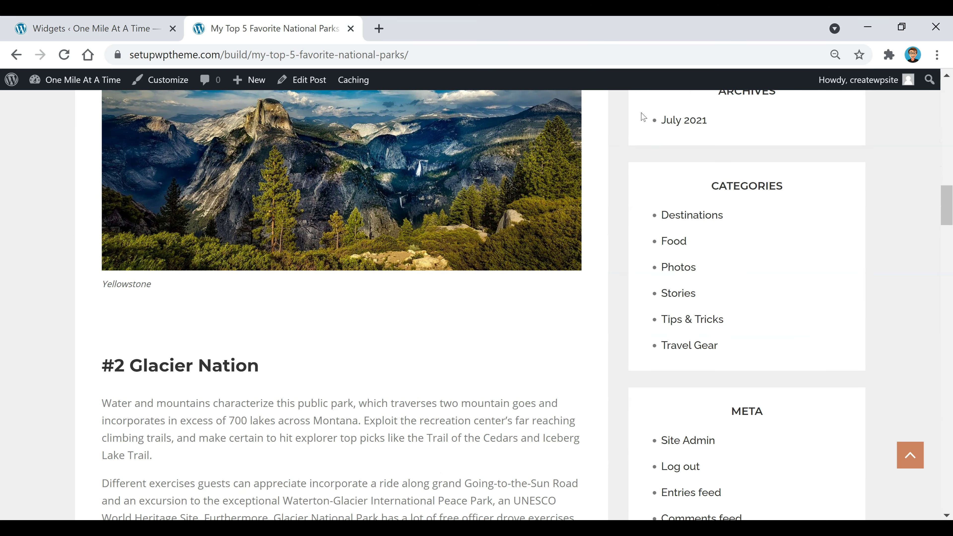
scroll(698, 191, "up", 2)
scroll(827, 212, "down", 8)
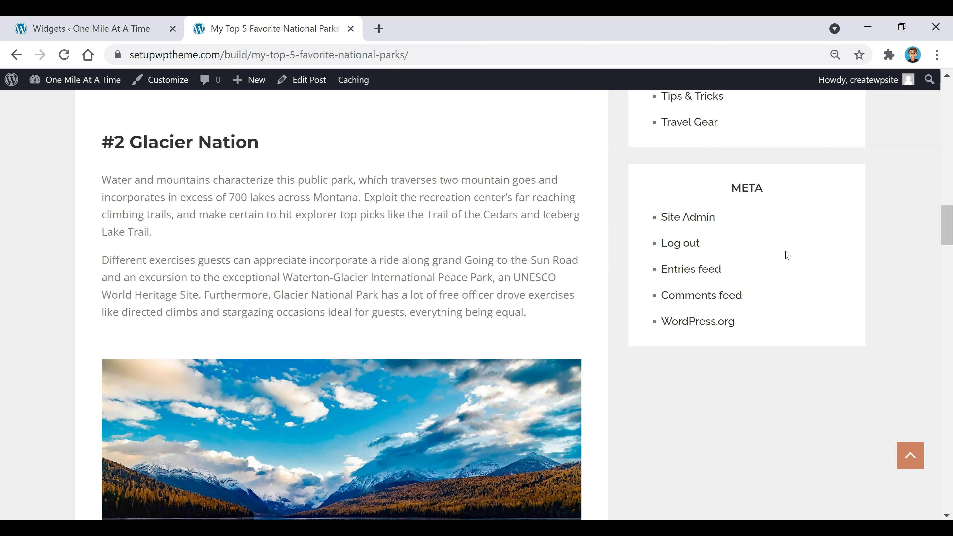
scroll(809, 384, "up", 15)
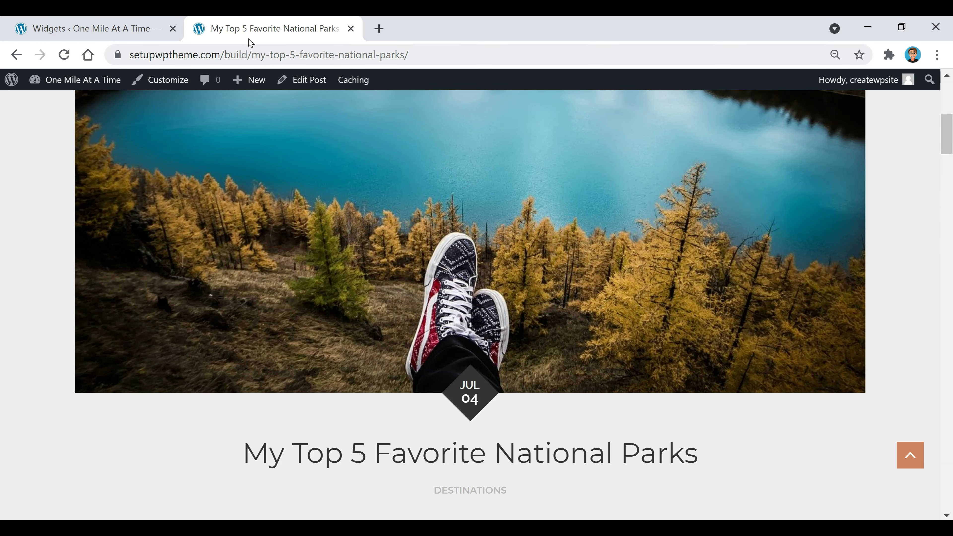
Step: Delete the Archives and Meta widgets from the Primary Sidebar and move Search back above Recent Posts
left_click(127, 24)
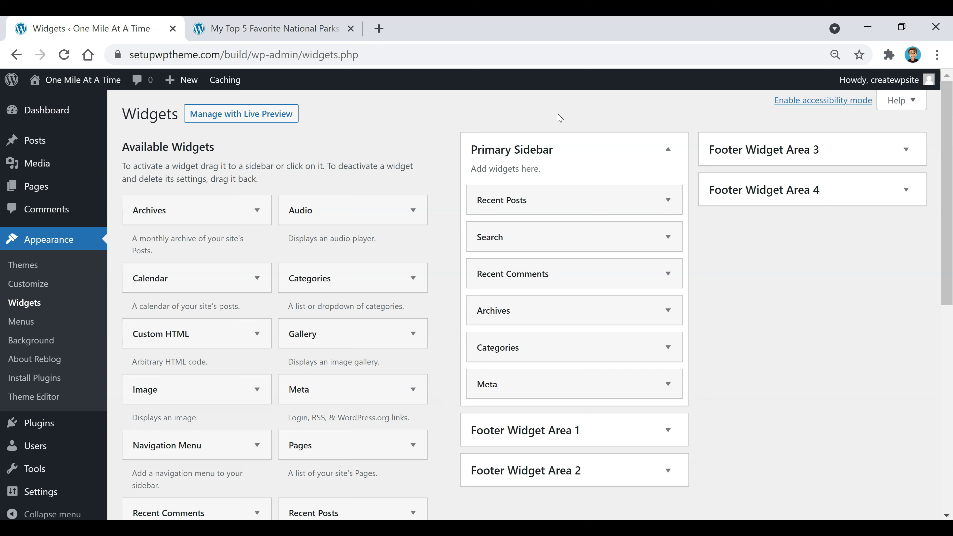
left_click(606, 316)
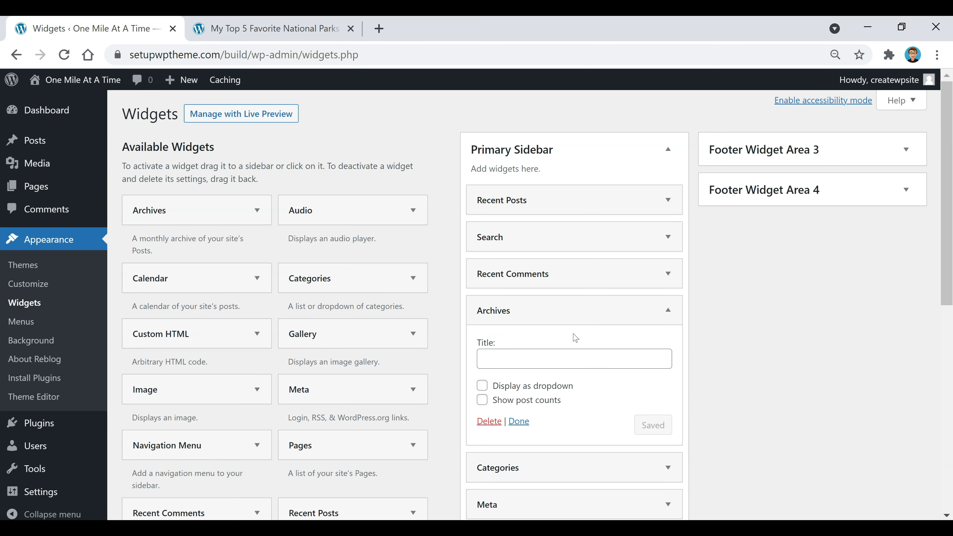
left_click(485, 423)
left_click(535, 354)
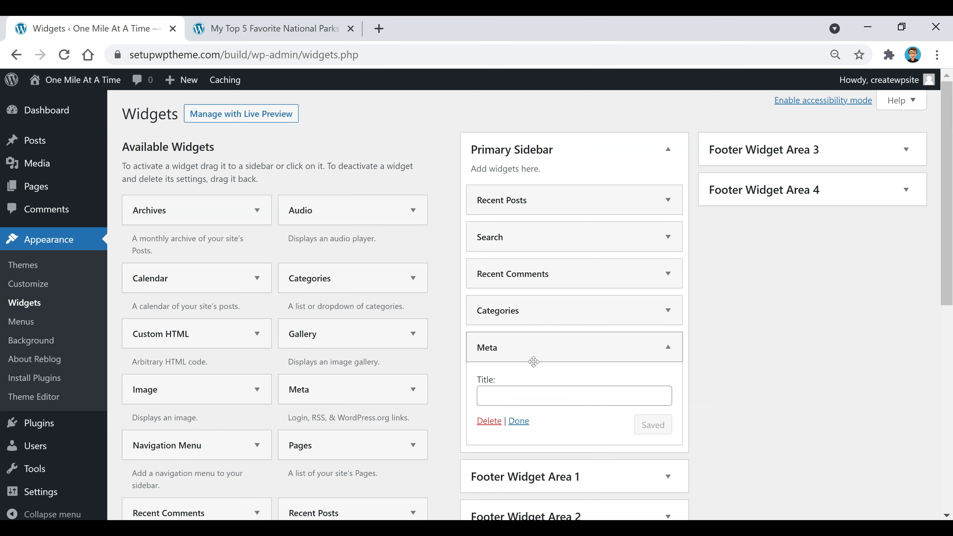
left_click(489, 420)
left_click_drag(470, 245, 521, 209)
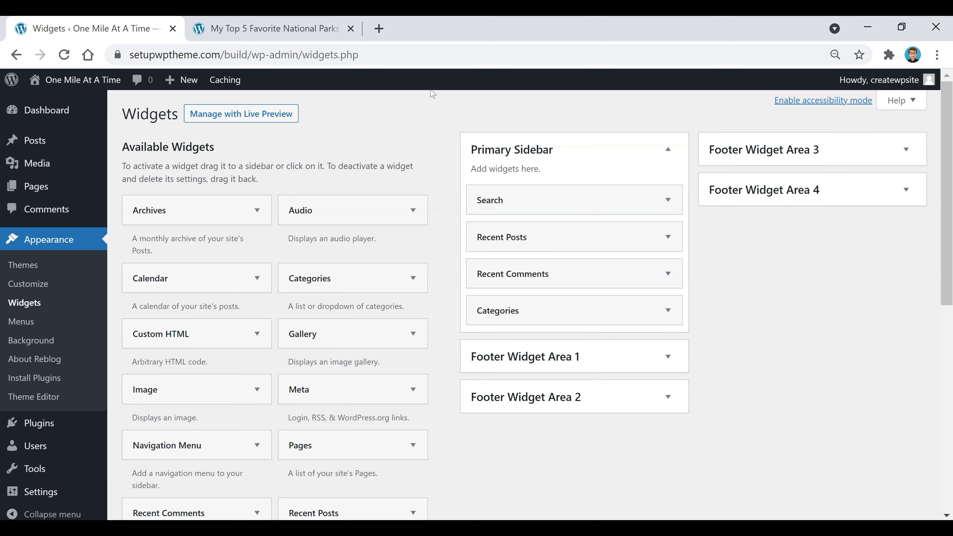
Step: Add an Image widget between Search and Recent Posts in the Primary Sidebar, using the Expedia ad from the media library
scroll(411, 128, "down", 2)
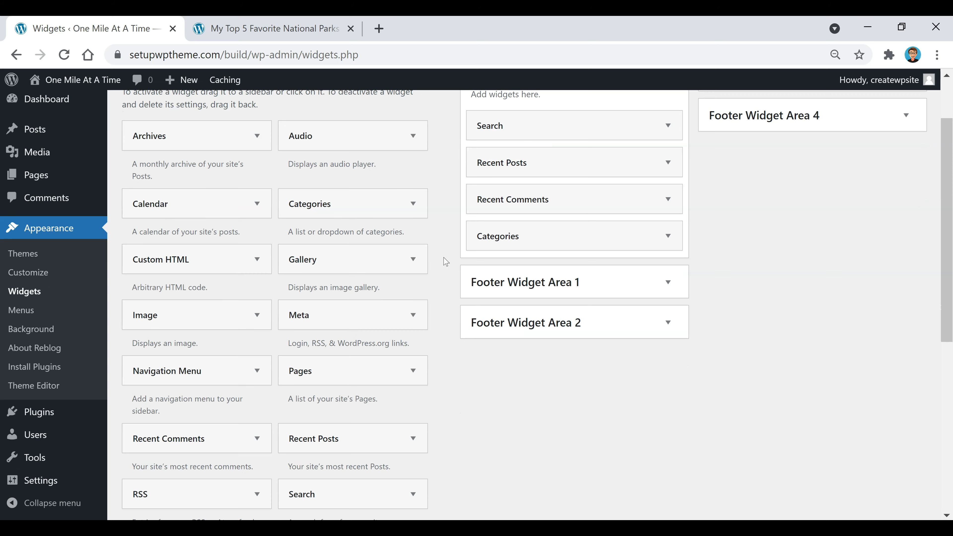
scroll(300, 375, "up", 2)
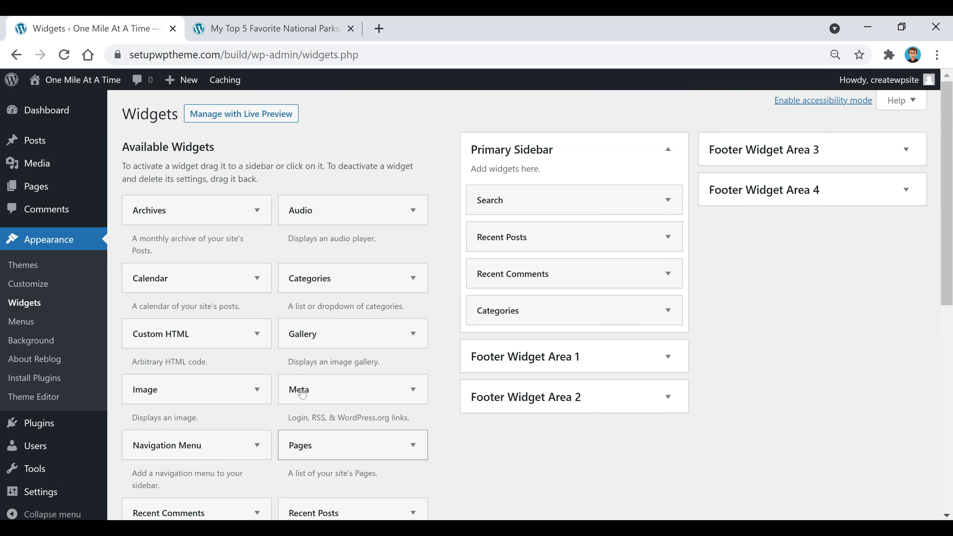
scroll(236, 276, "down", 4)
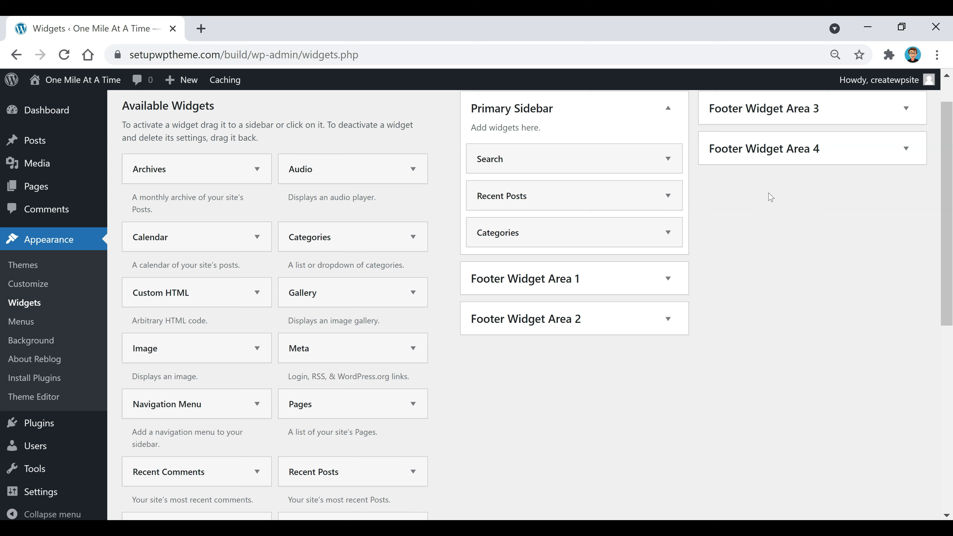
left_click_drag(164, 354, 513, 198)
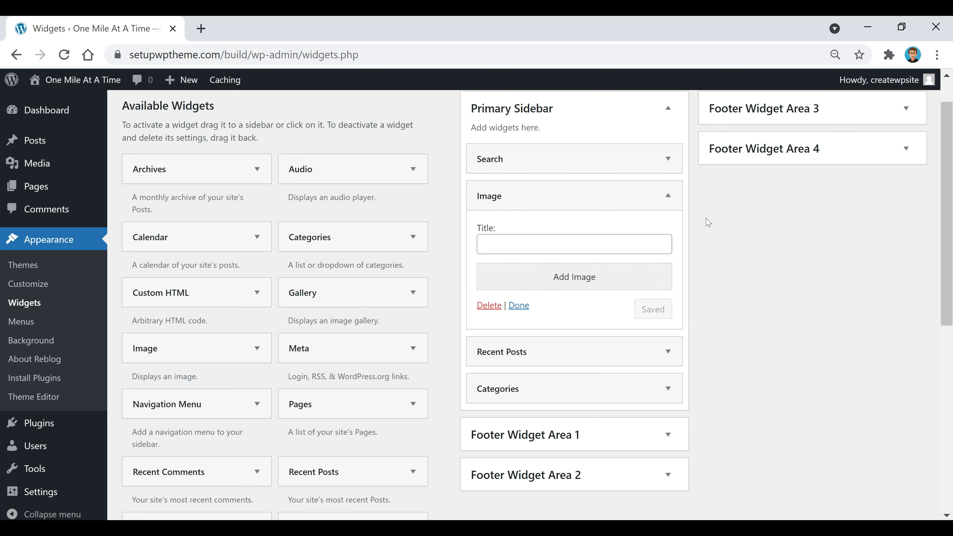
left_click(573, 276)
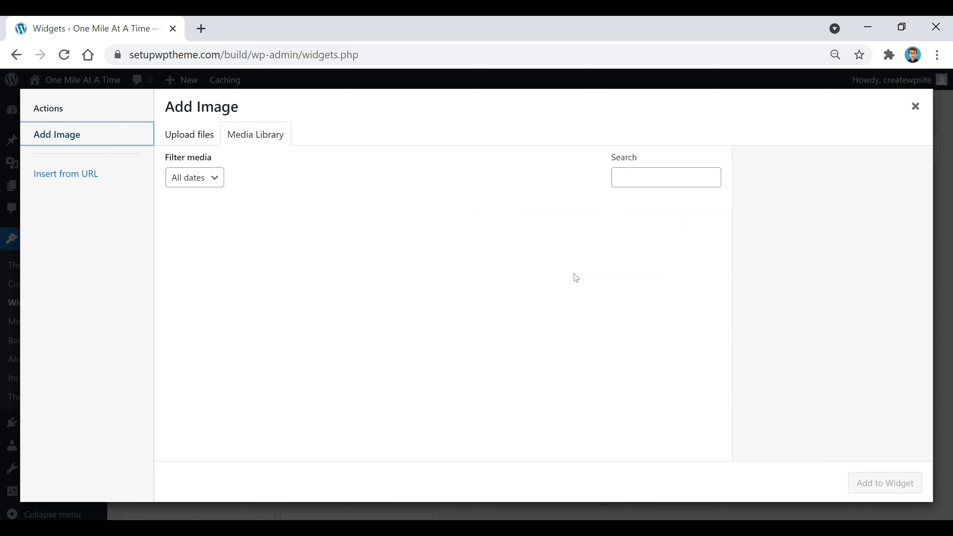
left_click(216, 266)
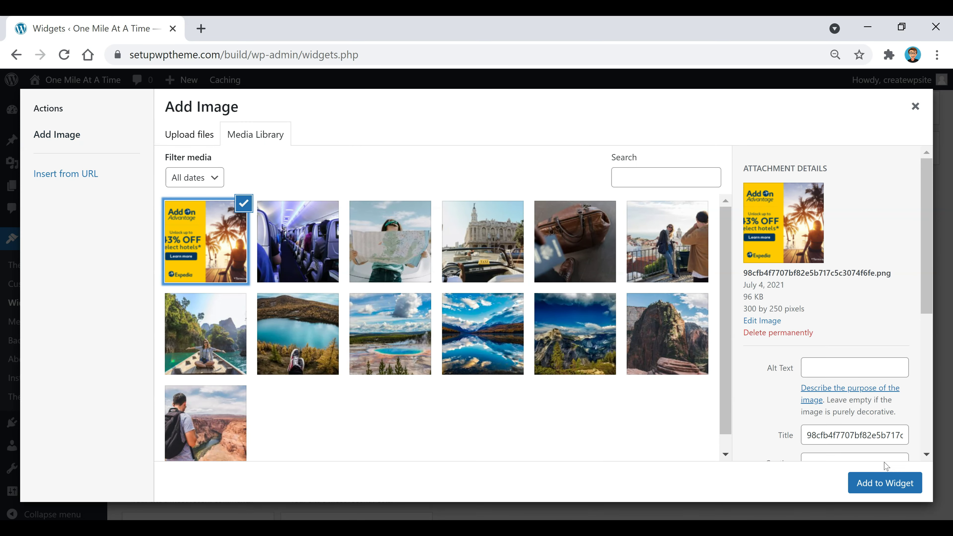
left_click(873, 486)
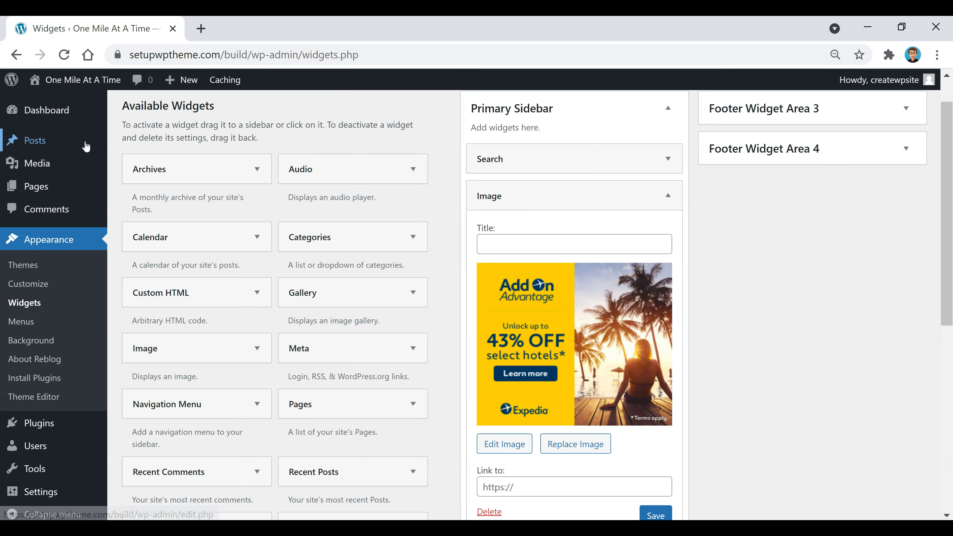
mouse_move(39, 197)
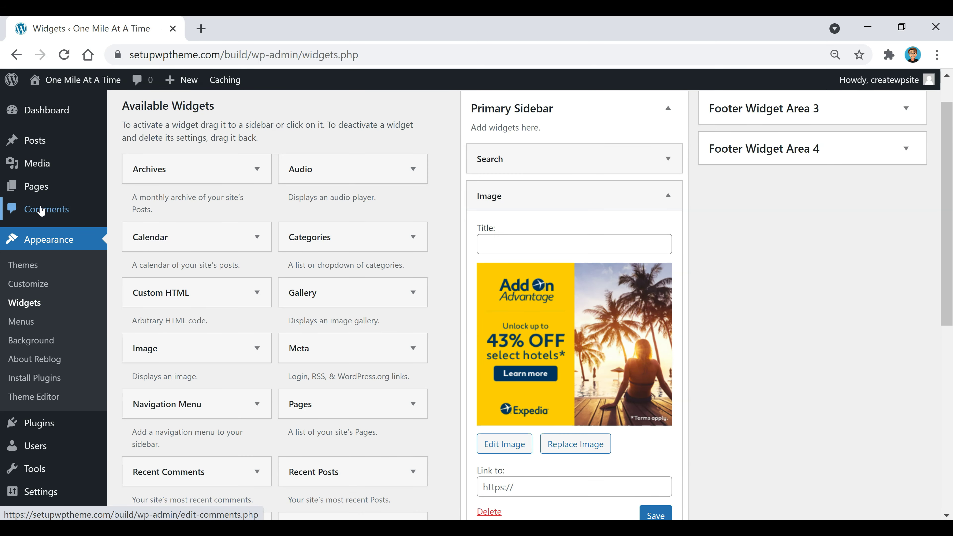
mouse_move(33, 164)
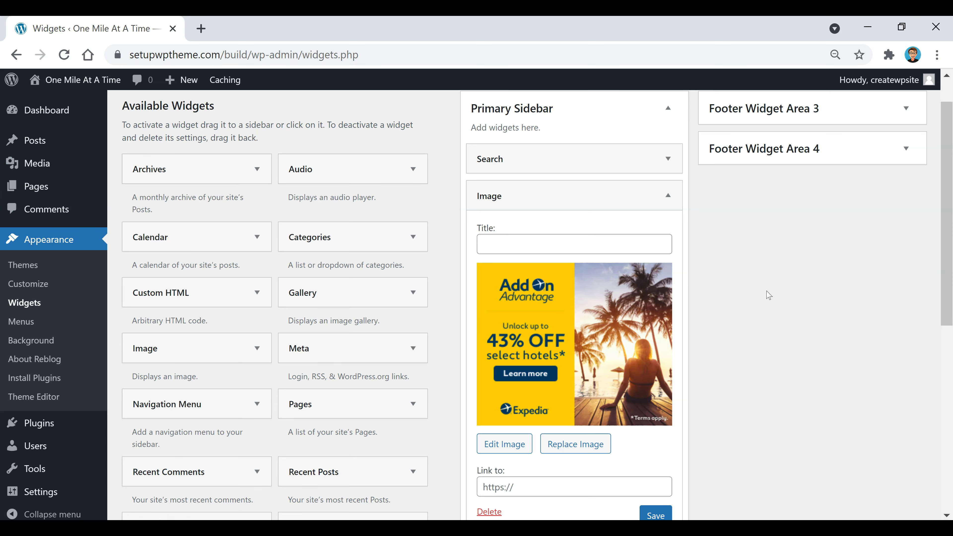
scroll(767, 294, "down", 2)
left_click(524, 412)
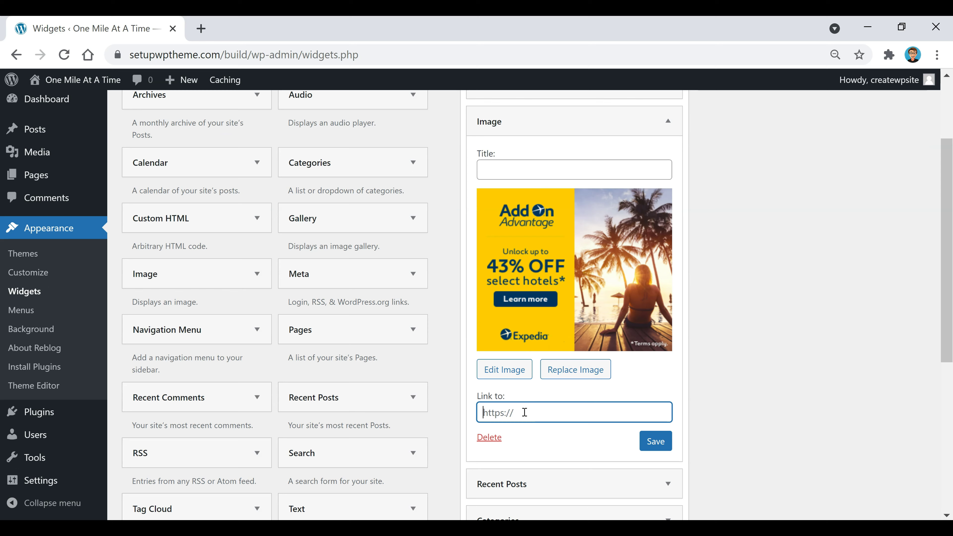
type("https://www.expedia.com/Hotels")
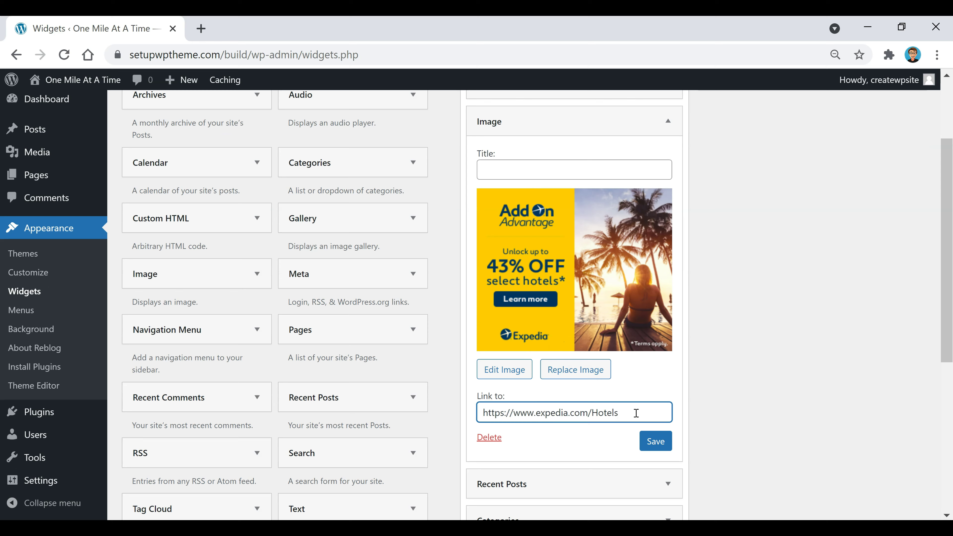
left_click(662, 451)
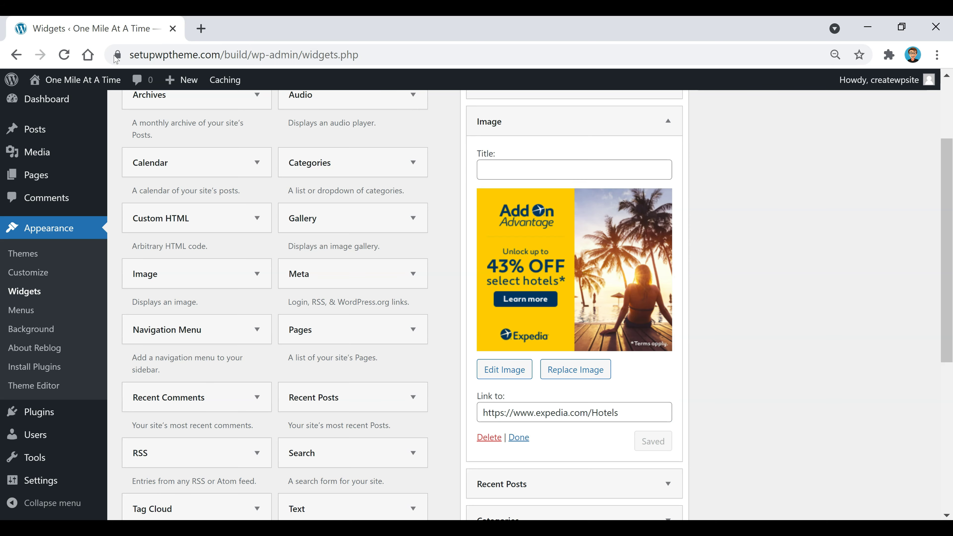
Step: Open the live site in a new tab, check the sidebar of My Top 5 Favorite National Parks, and test the Expedia ad's link
right_click(50, 82)
left_click(78, 97)
left_click(249, 37)
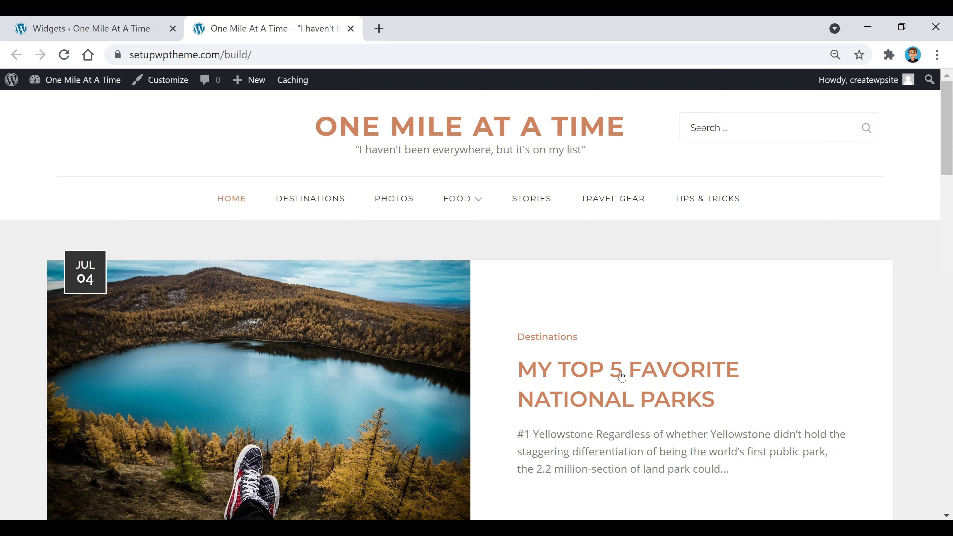
left_click(621, 377)
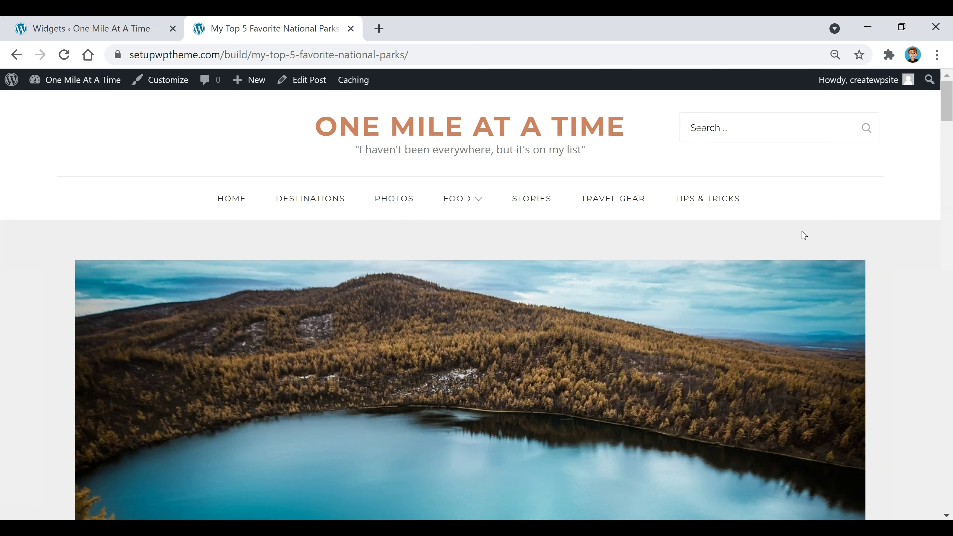
scroll(803, 235, "down", 12)
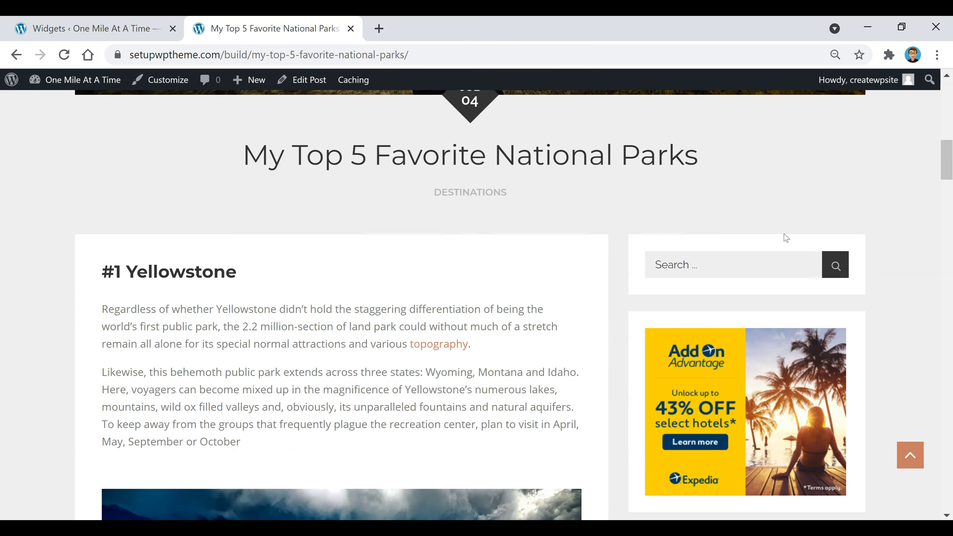
scroll(785, 238, "down", 4)
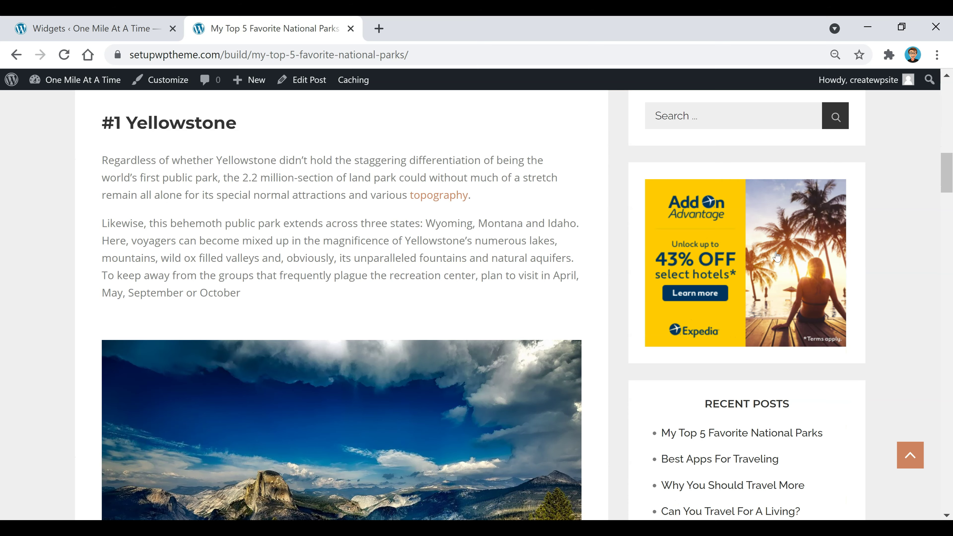
left_click(754, 243)
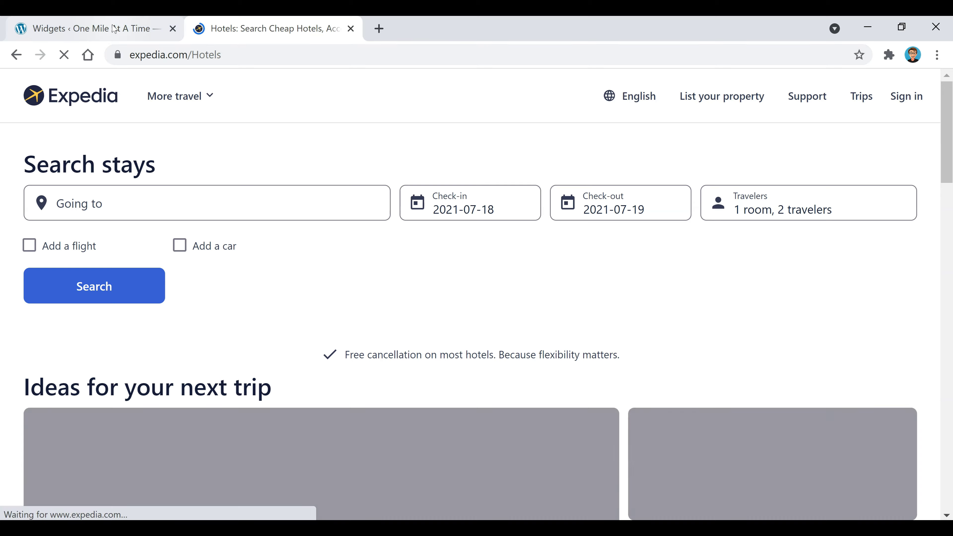
Step: Open the Customizer from the live homepage and review the header's Site Identity settings
left_click(162, 35)
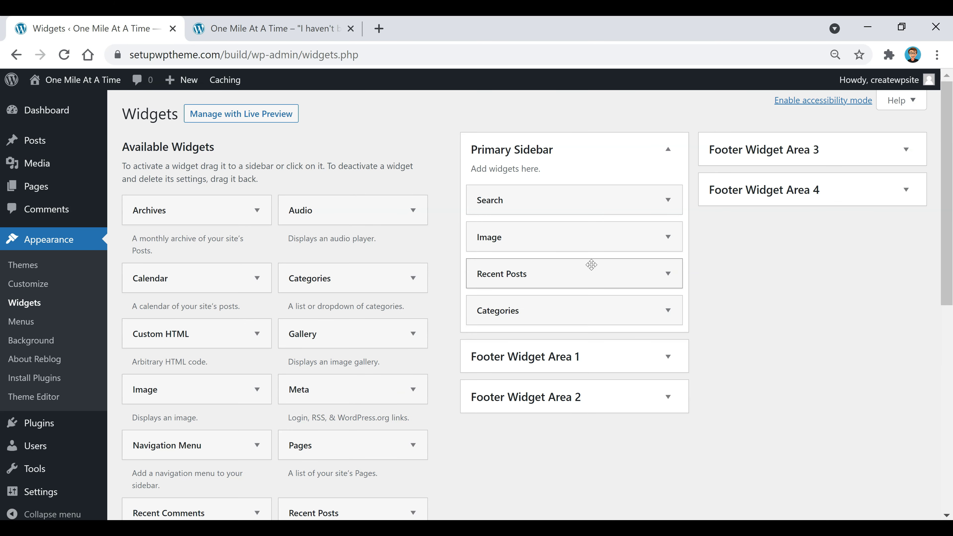
left_click(286, 35)
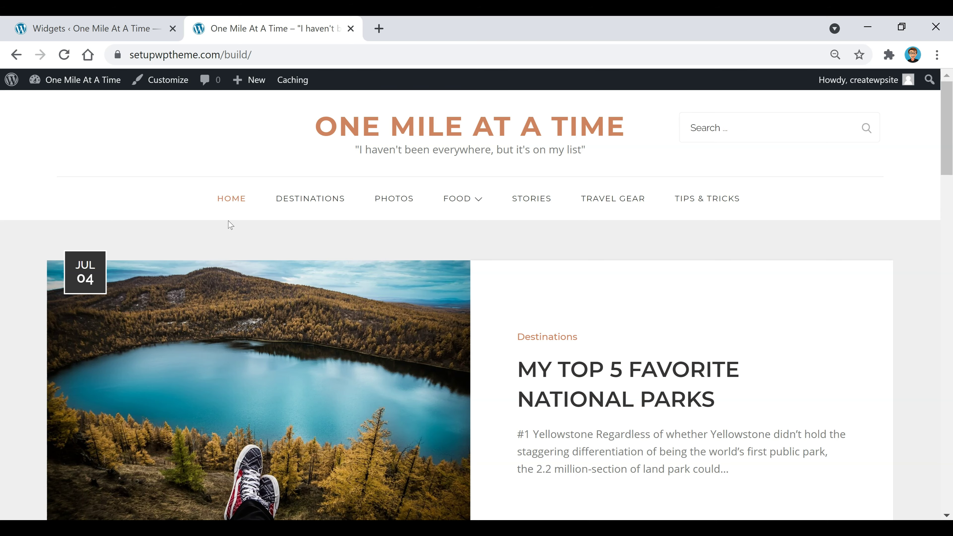
left_click(165, 86)
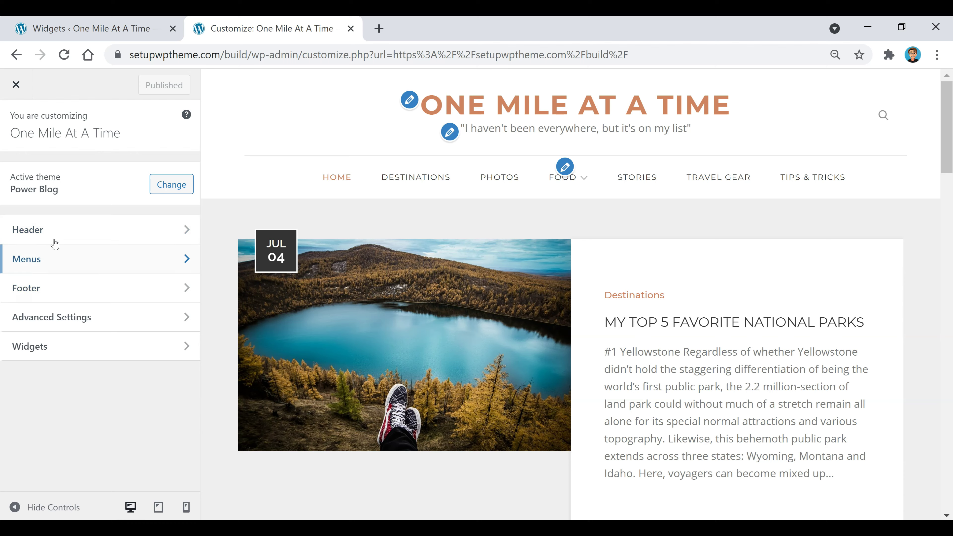
left_click(75, 229)
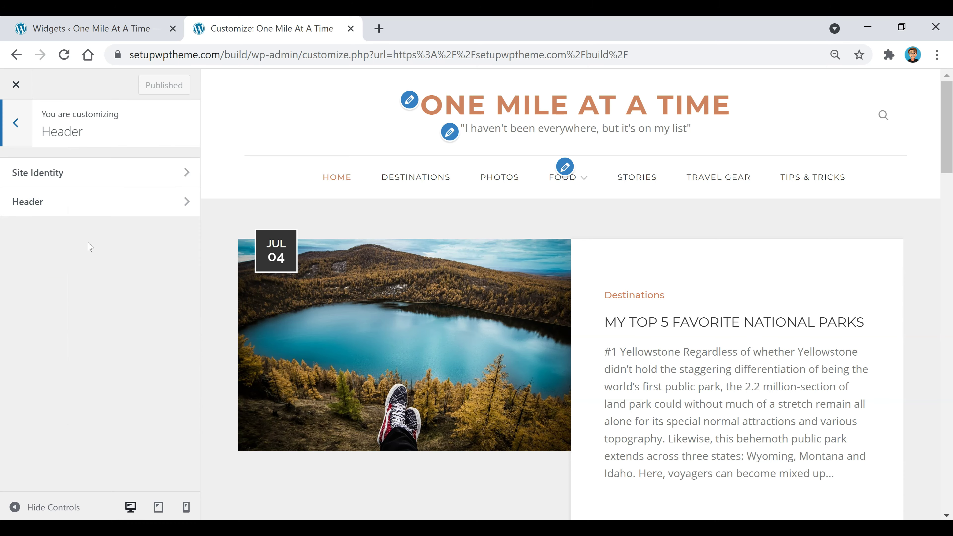
left_click(70, 179)
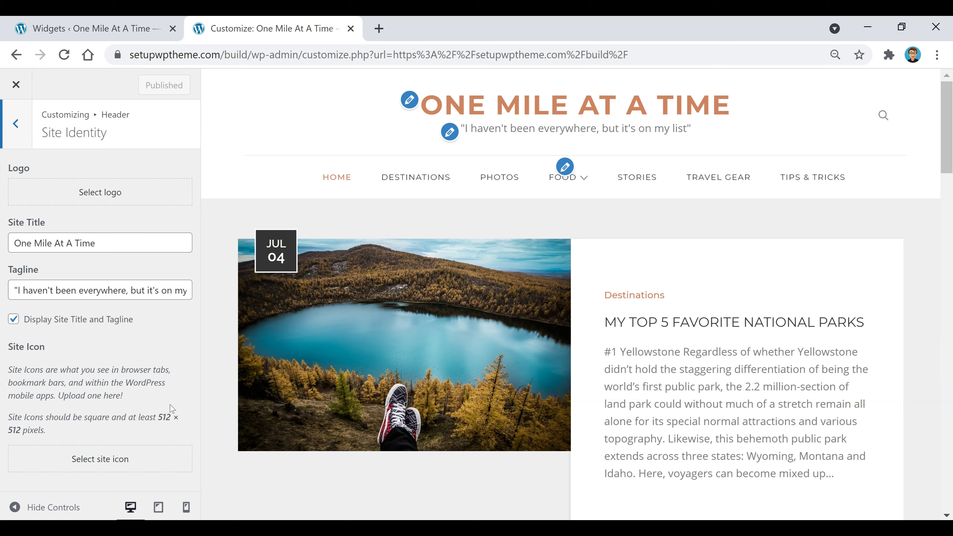
left_click(15, 123)
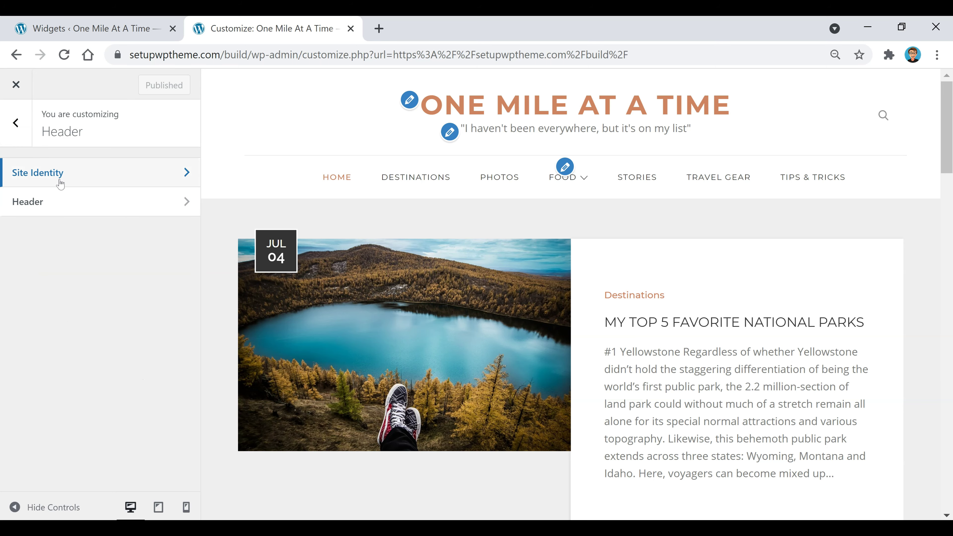
Step: Try hiding the header's search in the Customizer preview, turn it back on, and return to the main customization list
left_click(118, 200)
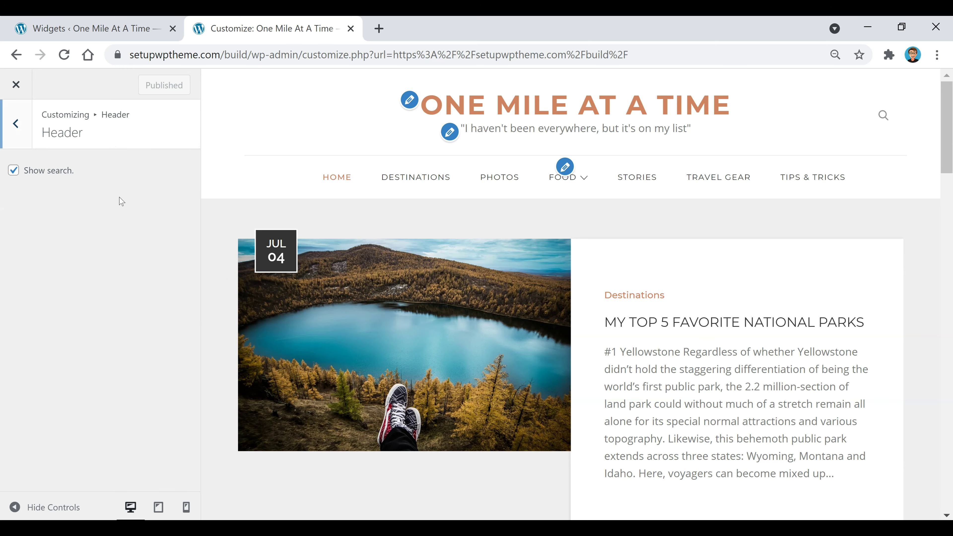
left_click(13, 170)
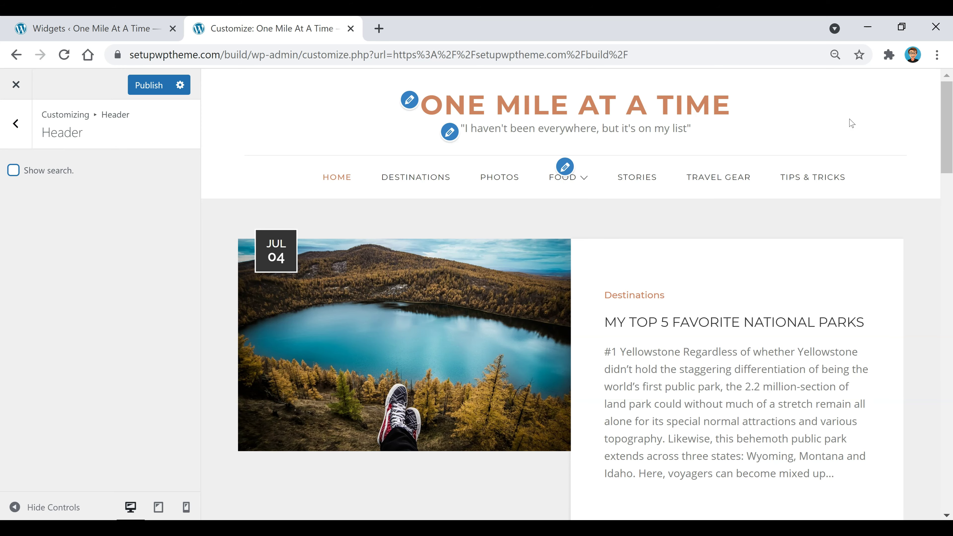
left_click(13, 170)
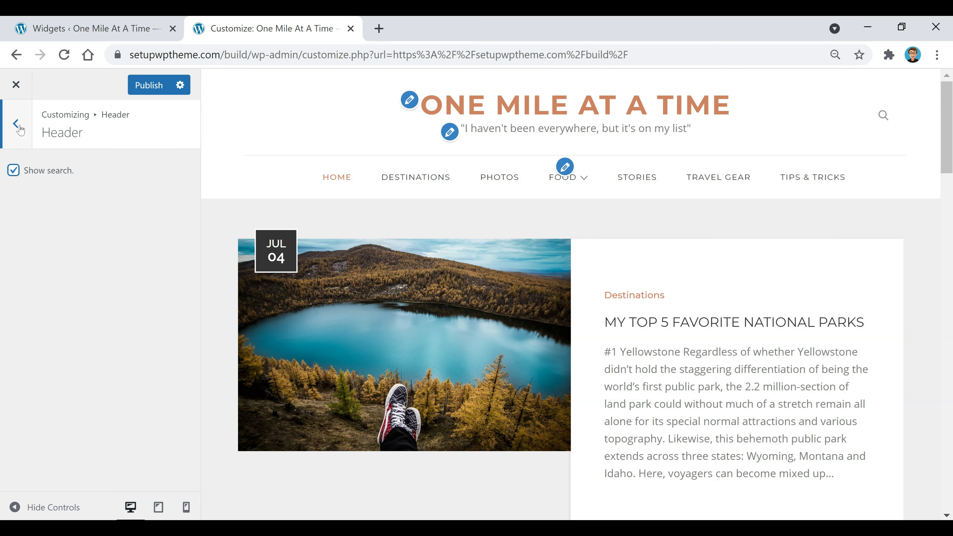
left_click(17, 124)
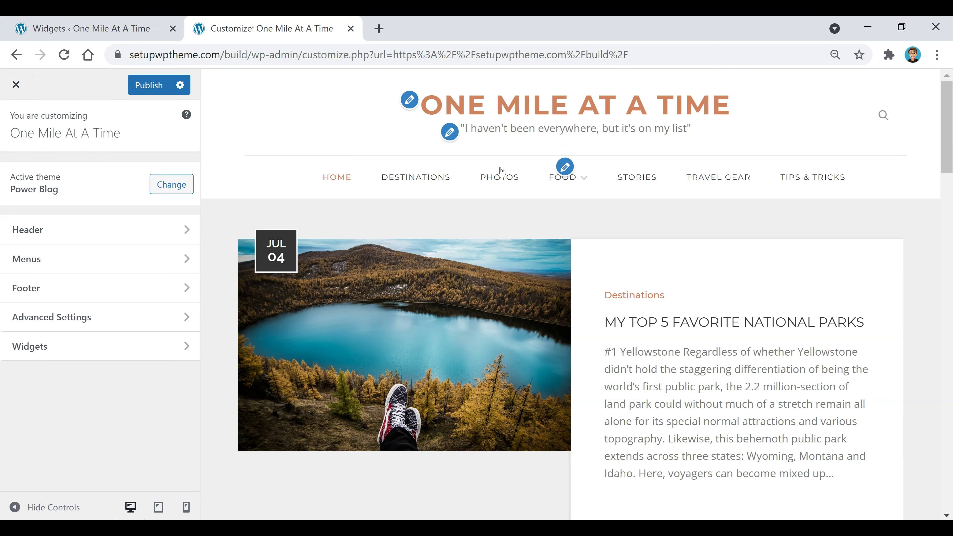
Step: Examine the Advanced Settings for Colors, including the background color picker, and for Background Image
left_click(89, 323)
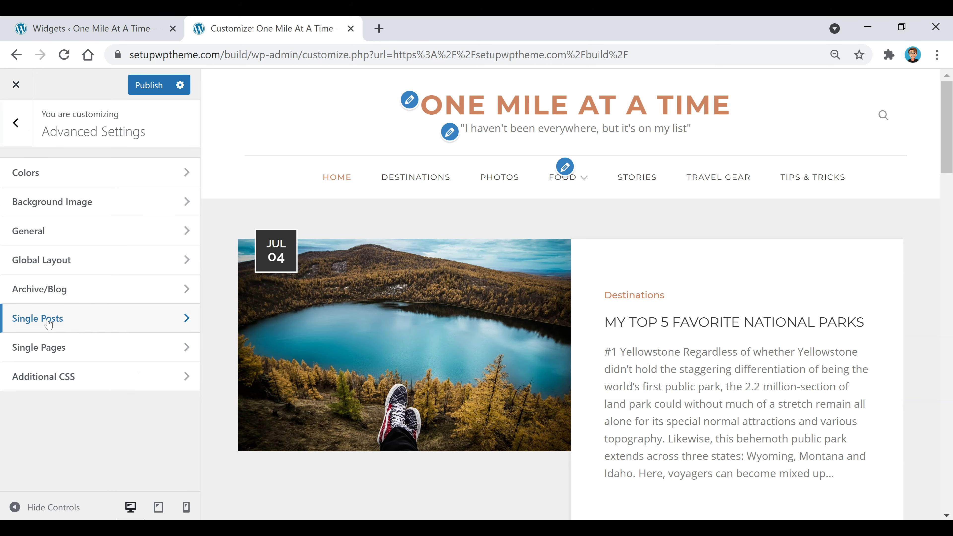
left_click(111, 178)
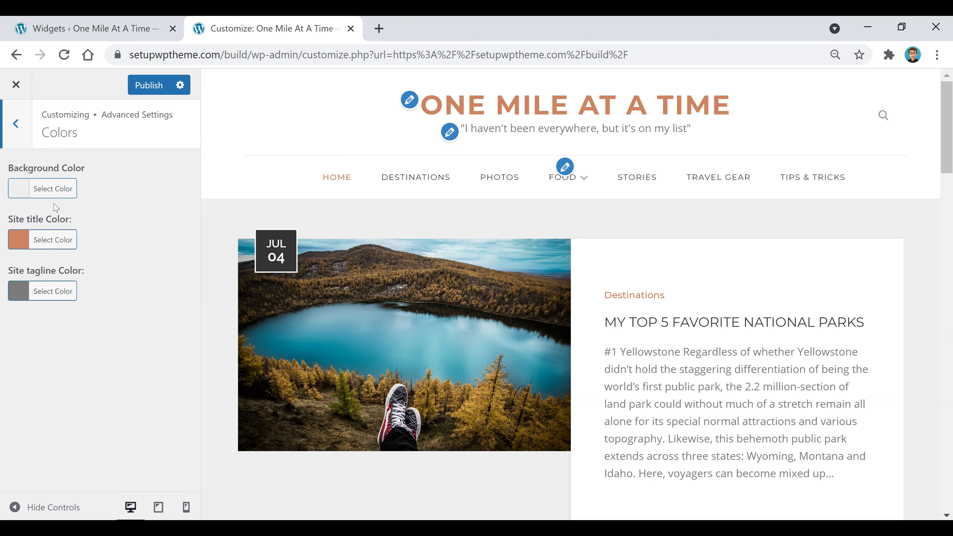
left_click(54, 191)
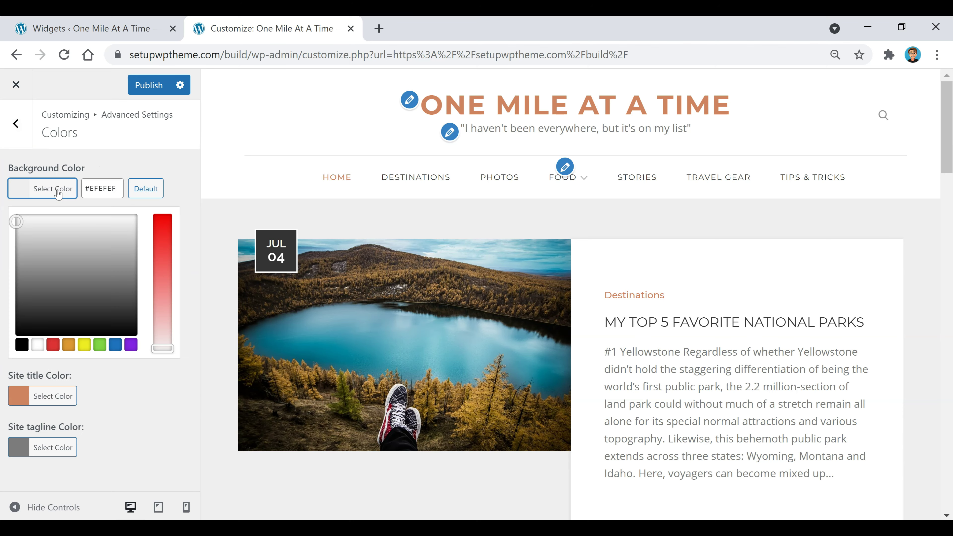
left_click(174, 166)
left_click(62, 187)
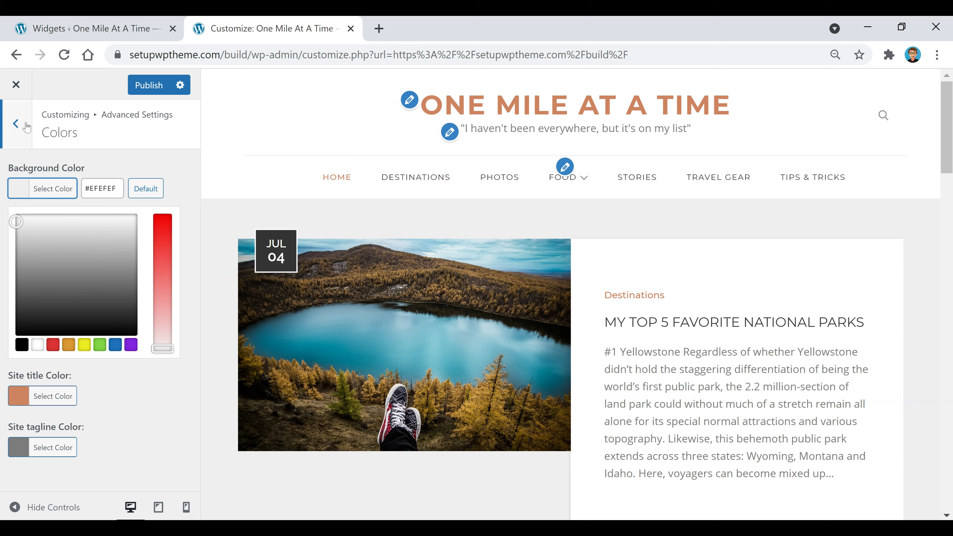
left_click(16, 123)
left_click(137, 212)
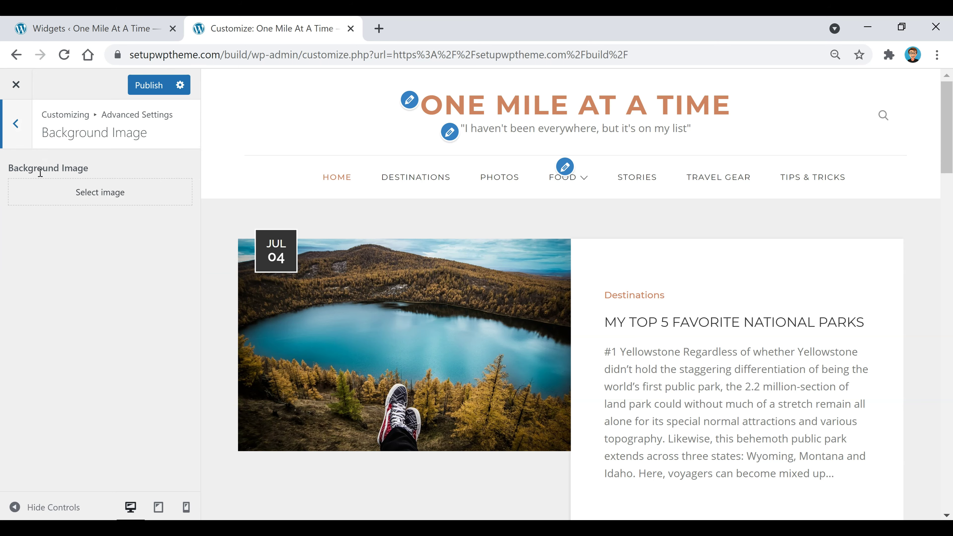
left_click(31, 133)
key("Escape")
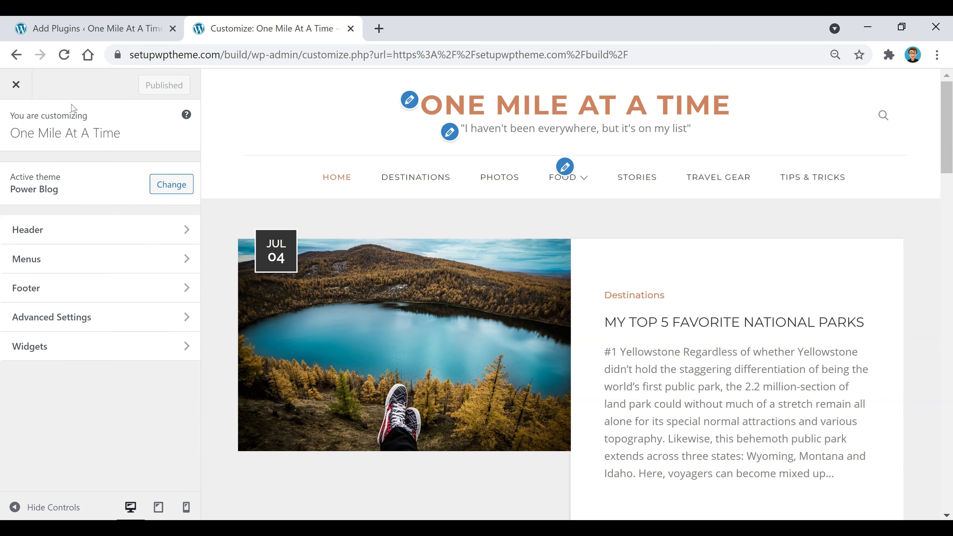
Step: Close the Customizer, return to the Add Plugins page in the dashboard, and open the installed themes list
left_click(16, 85)
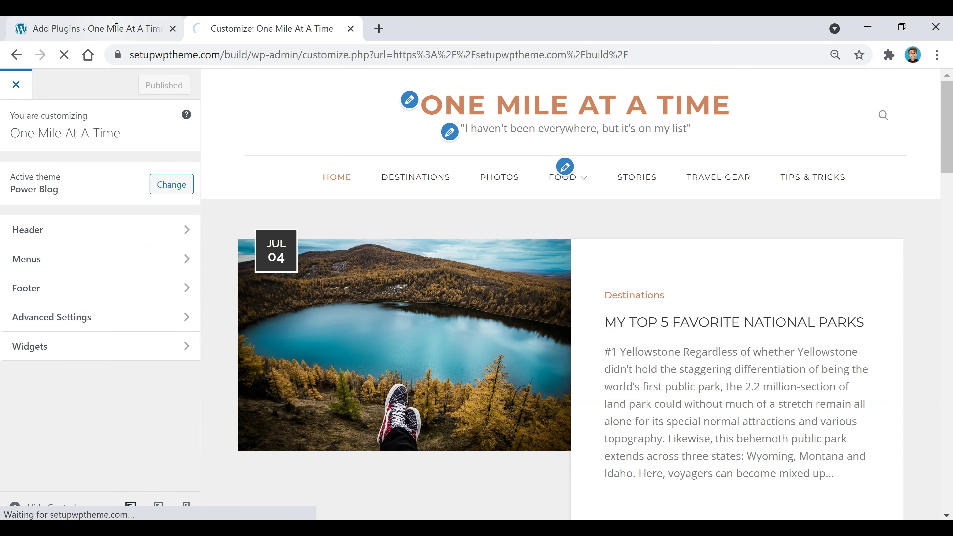
key("ctrl+shift+Tab")
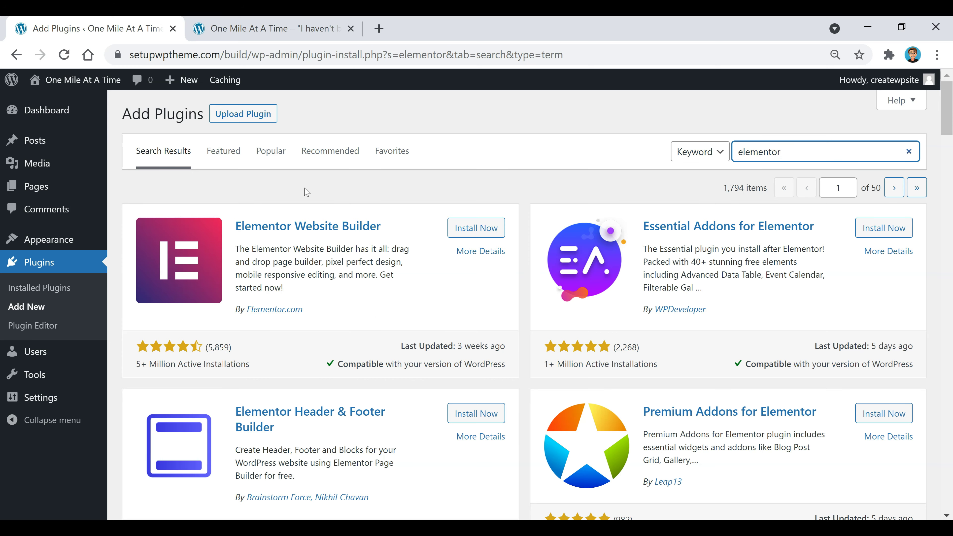
mouse_move(47, 247)
left_click(135, 241)
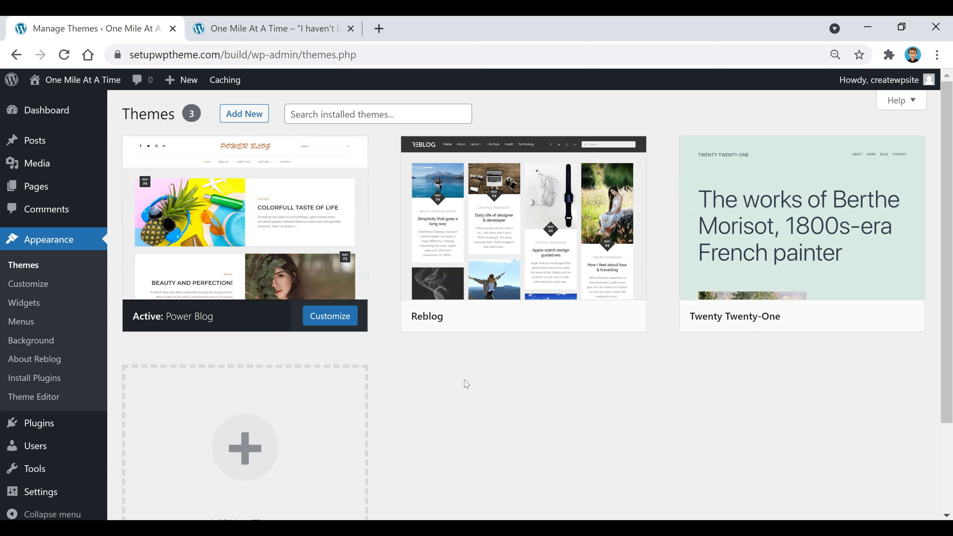
Step: Open the live blog's homepage and look through its posts down to Healthy Travel Snacks on a Plane and back up
left_click(81, 86)
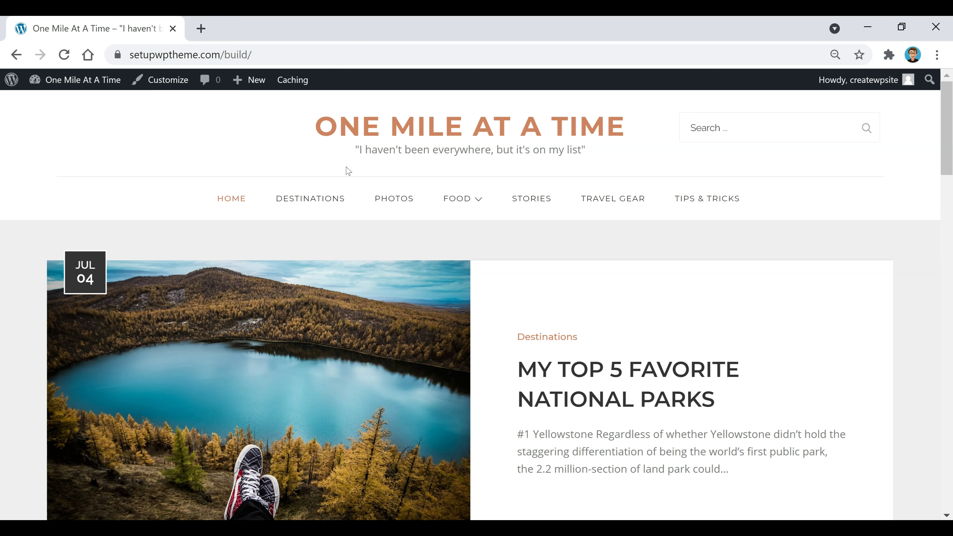
scroll(602, 285, "down", 8)
scroll(528, 314, "down", 14)
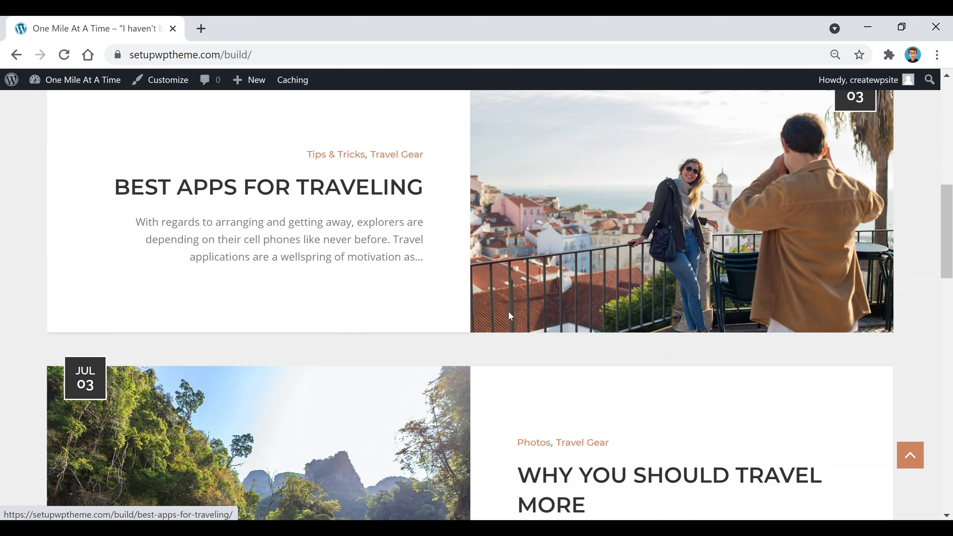
scroll(500, 319, "down", 8)
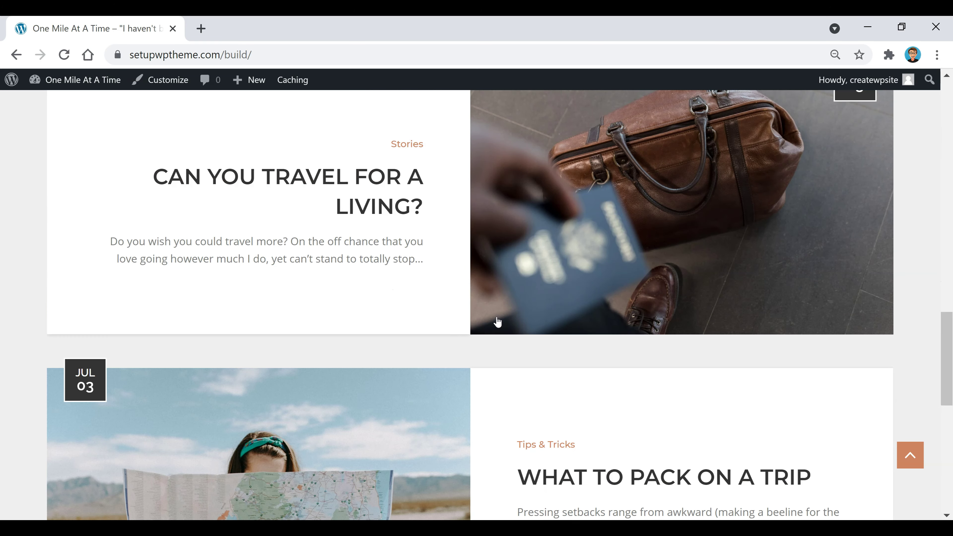
scroll(449, 348, "down", 12)
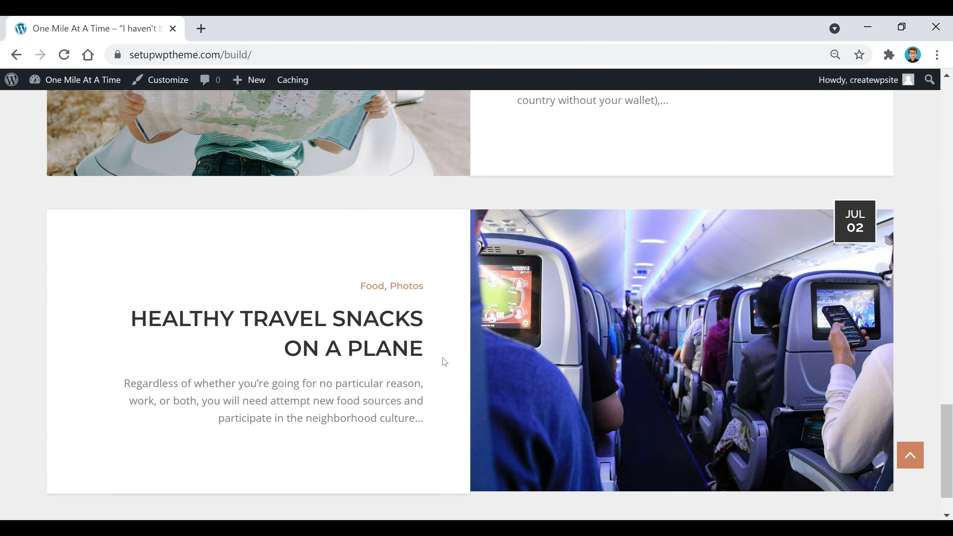
scroll(437, 383, "up", 10)
scroll(438, 383, "up", 20)
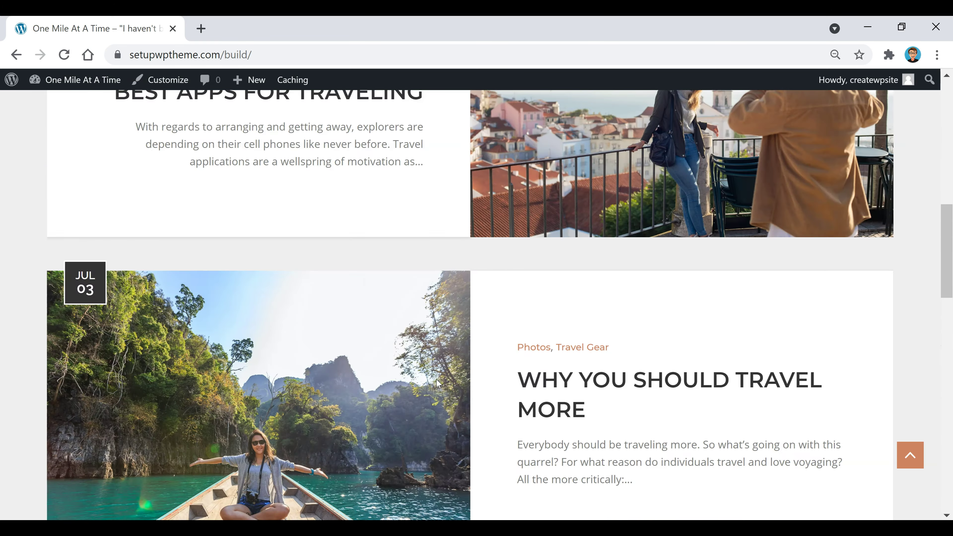
scroll(438, 383, "up", 5)
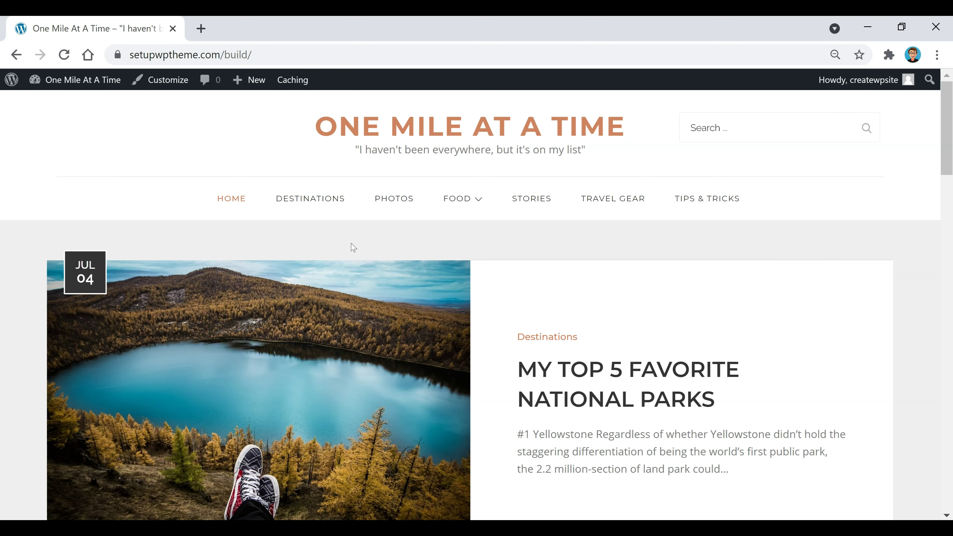